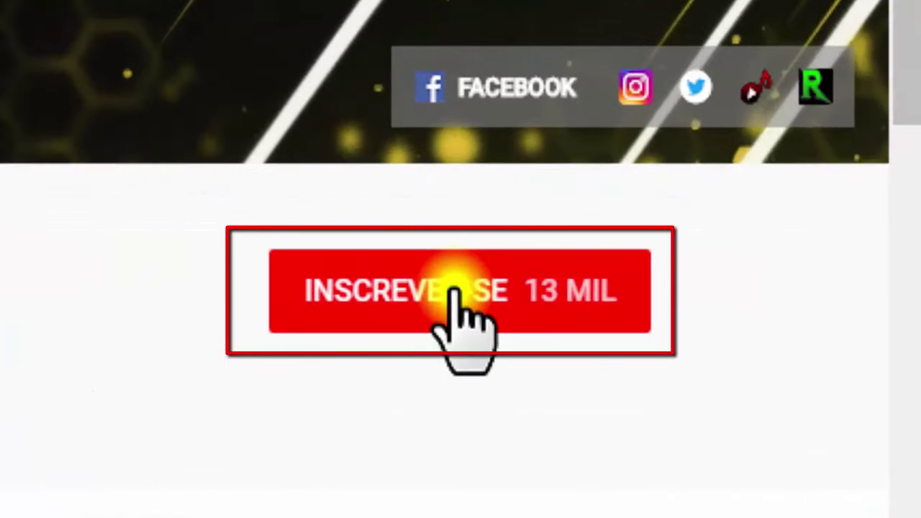
Subscribe to the channel and turn on notifications for all new videos
click(454, 292)
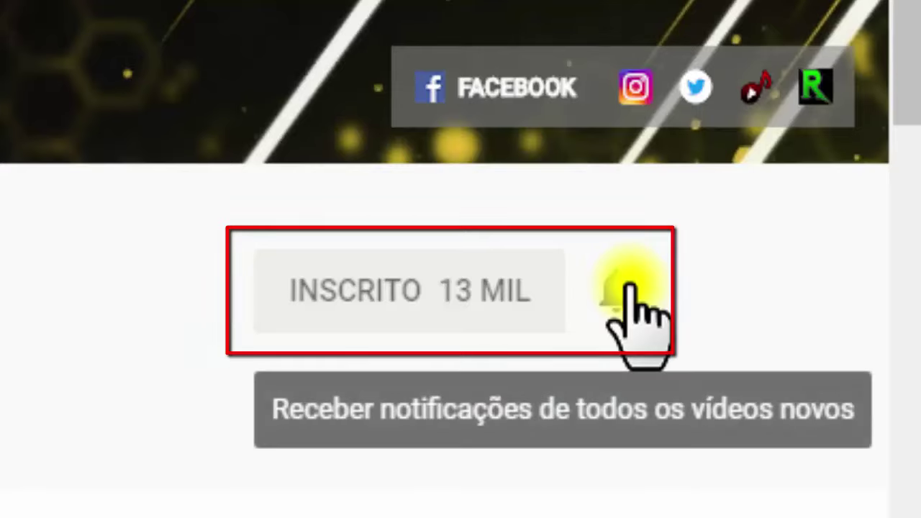
click(628, 291)
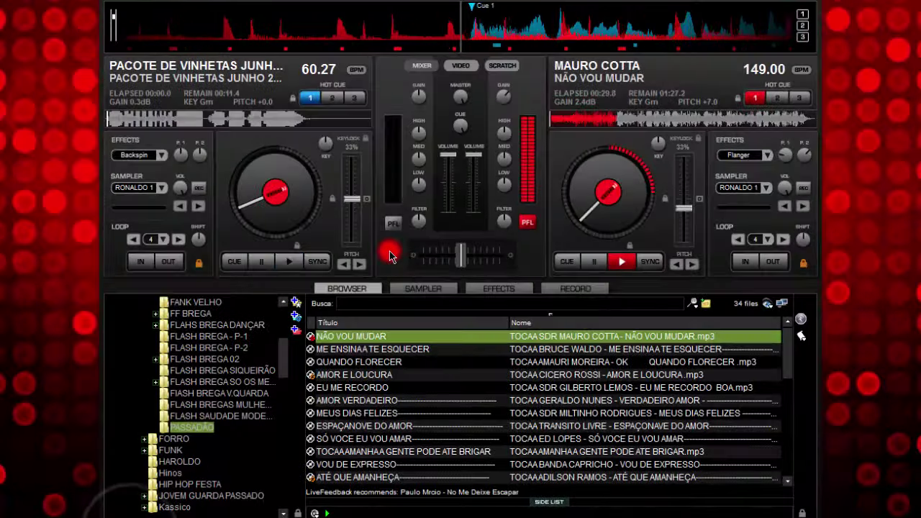
Move the crossfader fully to deck 2 and load the track QUANDO FLORECER onto deck 1
click(389, 251)
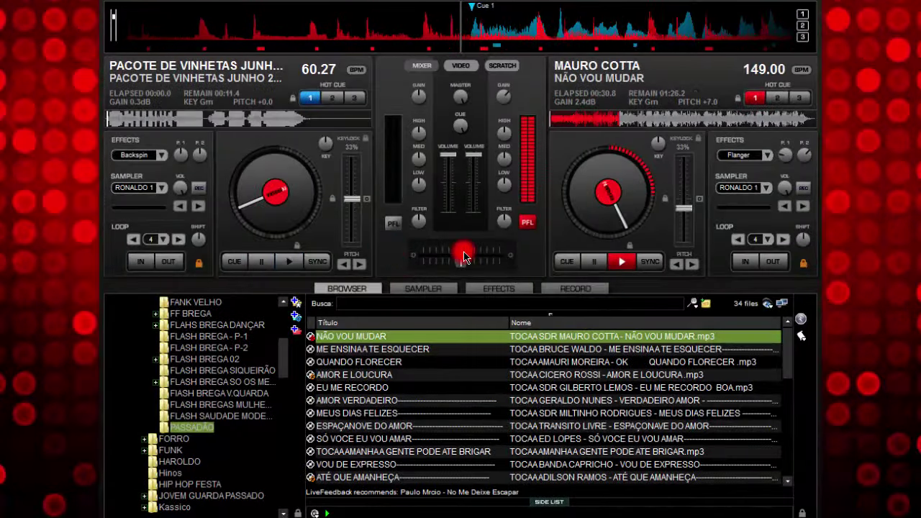
drag(472, 254, 526, 251)
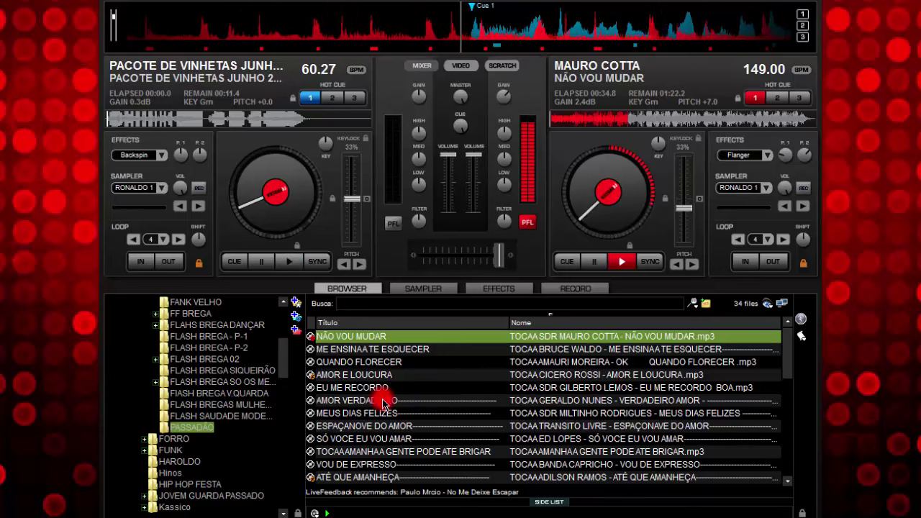
drag(362, 365, 282, 239)
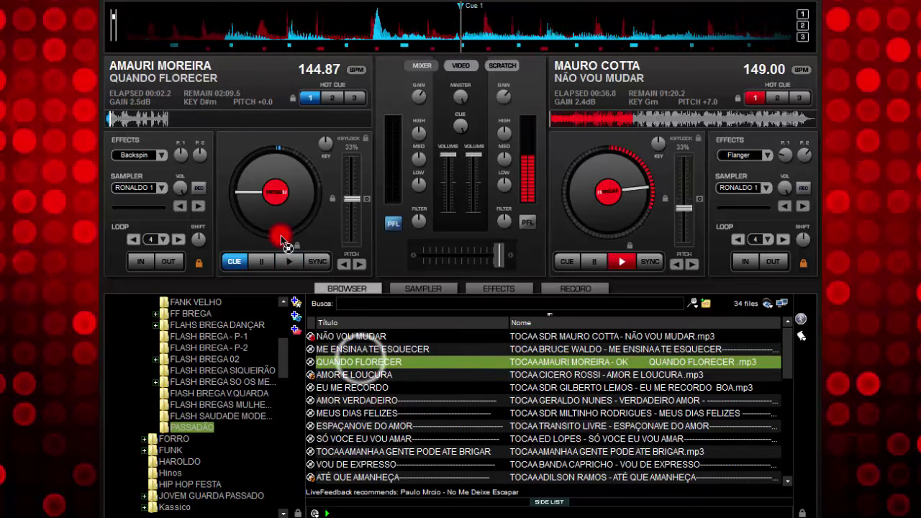
Match deck 1's tempo to deck 2 and play it in sync inside a 4-beat loop
click(318, 261)
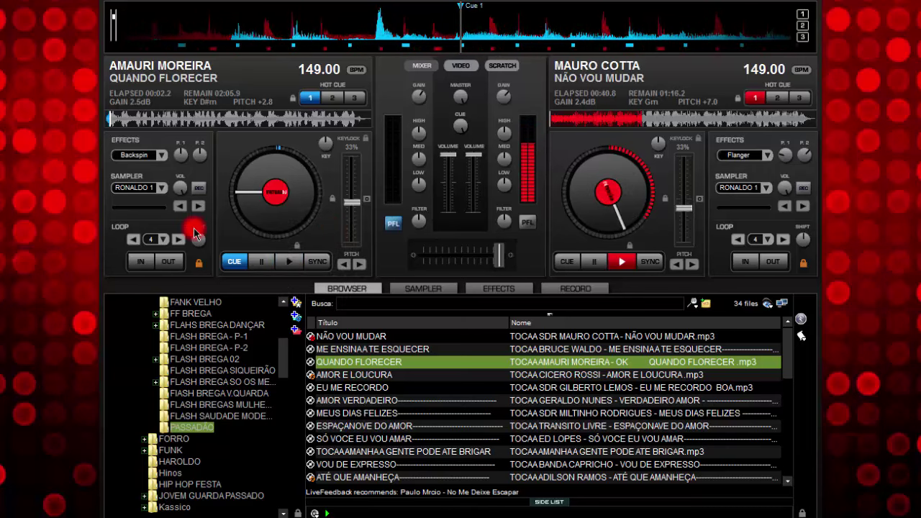
click(318, 262)
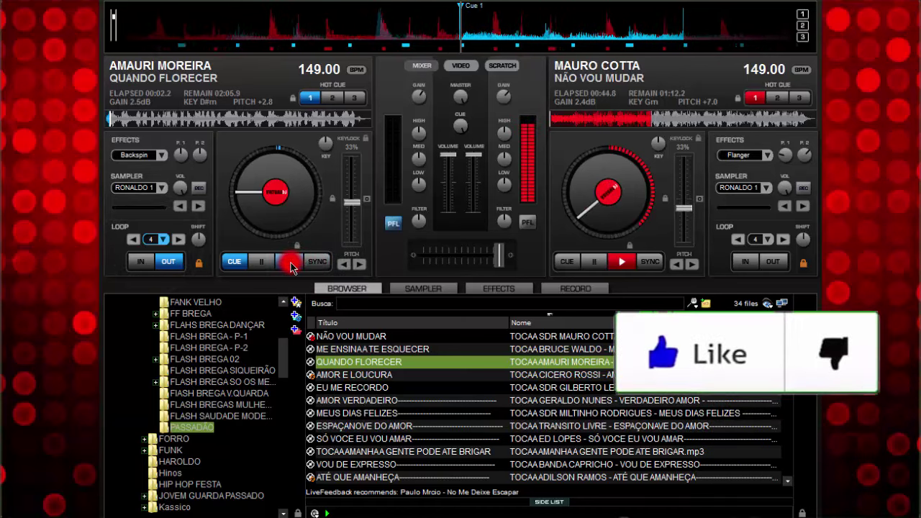
click(290, 262)
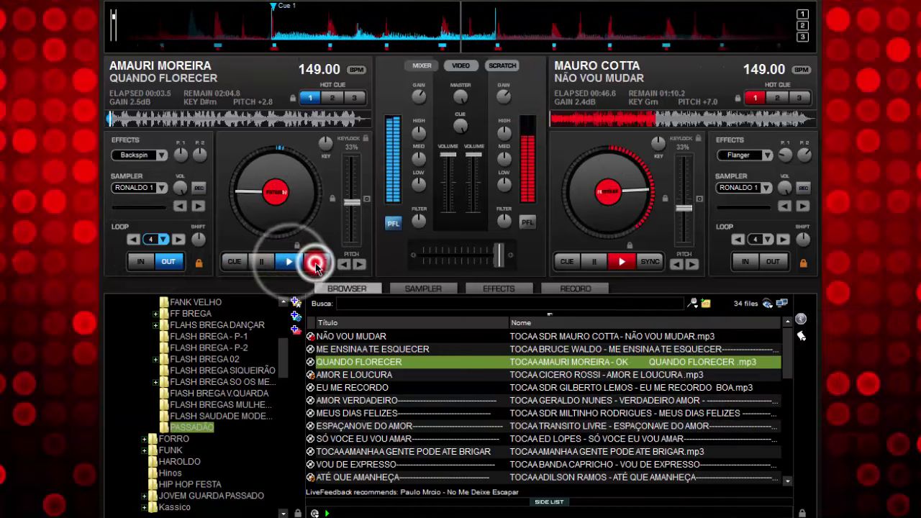
click(317, 265)
Fade gradually from deck 2 to deck 1 with the crossfader, releasing deck 1's 4-beat loop partway through
click(500, 256)
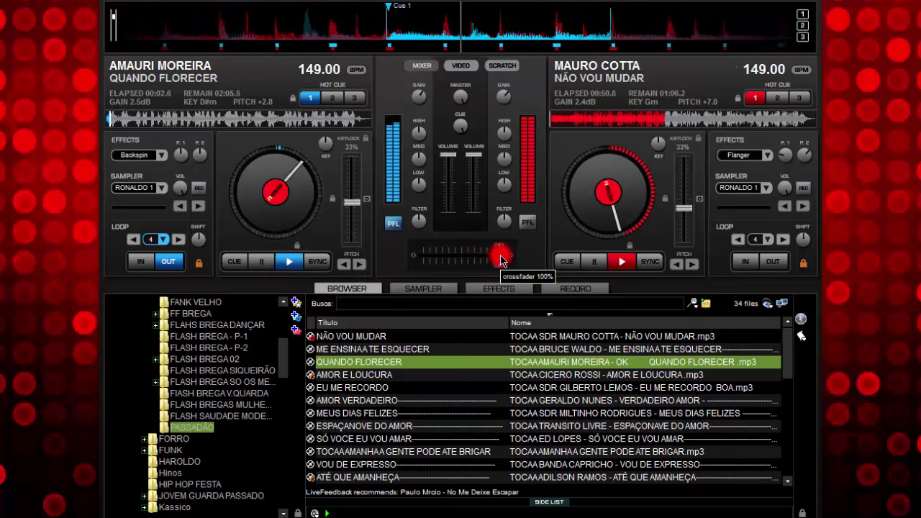
drag(500, 255, 460, 257)
click(151, 239)
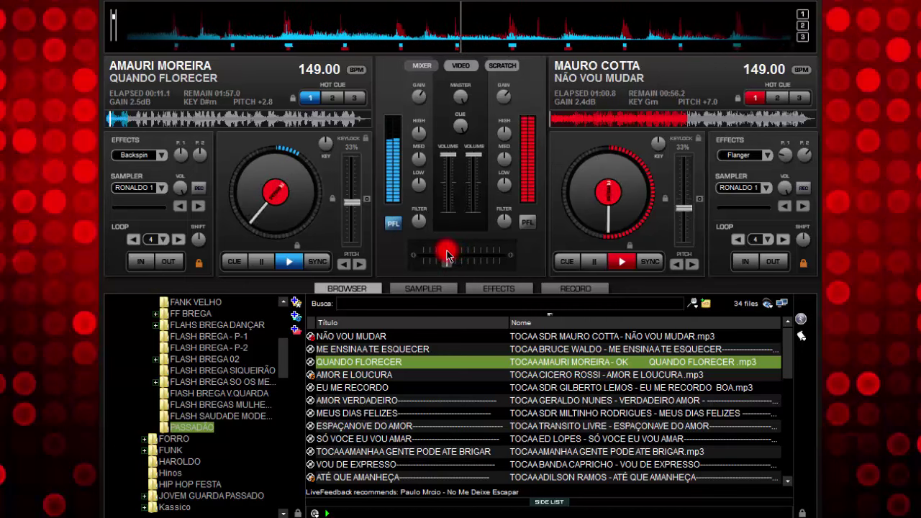
drag(446, 255, 426, 249)
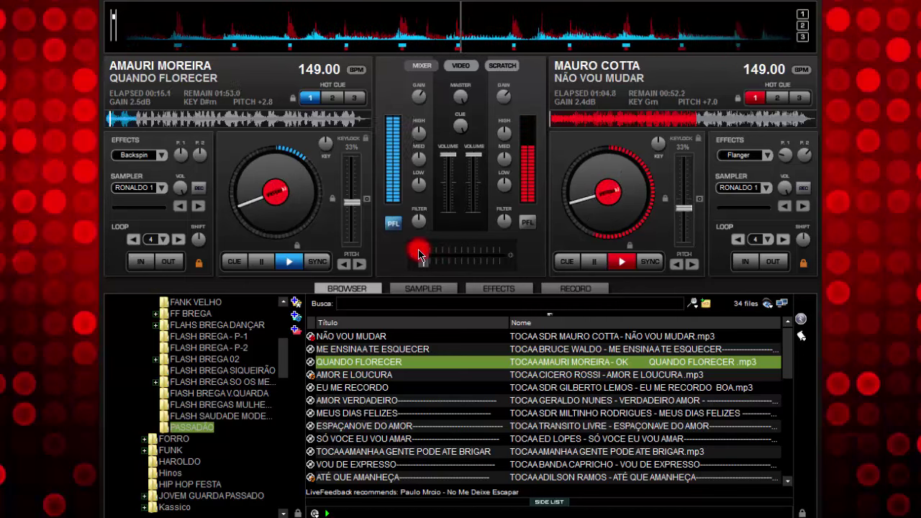
Stop the track NÃO VOU MUDAR on deck 2 and return it to its cue point
click(581, 263)
click(598, 261)
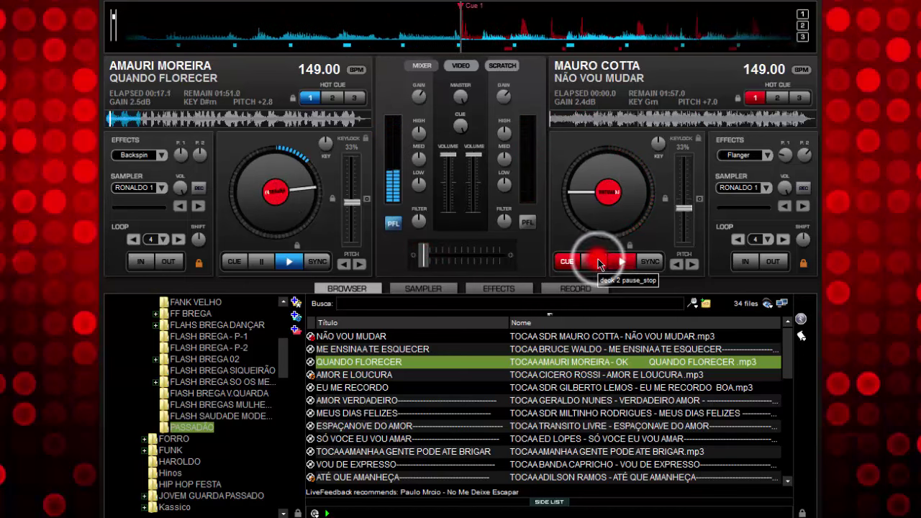
click(598, 261)
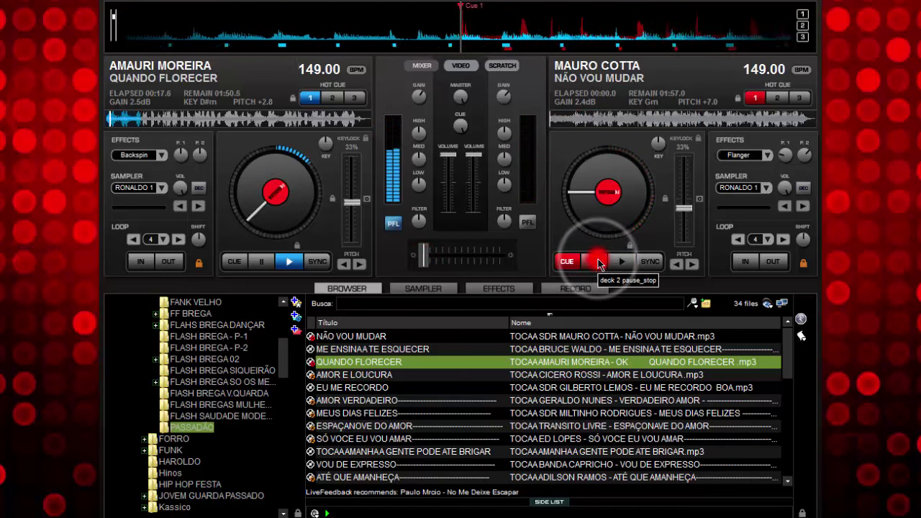
Load the track AMOR E LOUCURA onto deck 2 and sync its tempo to deck 1
click(554, 374)
drag(611, 226, 612, 229)
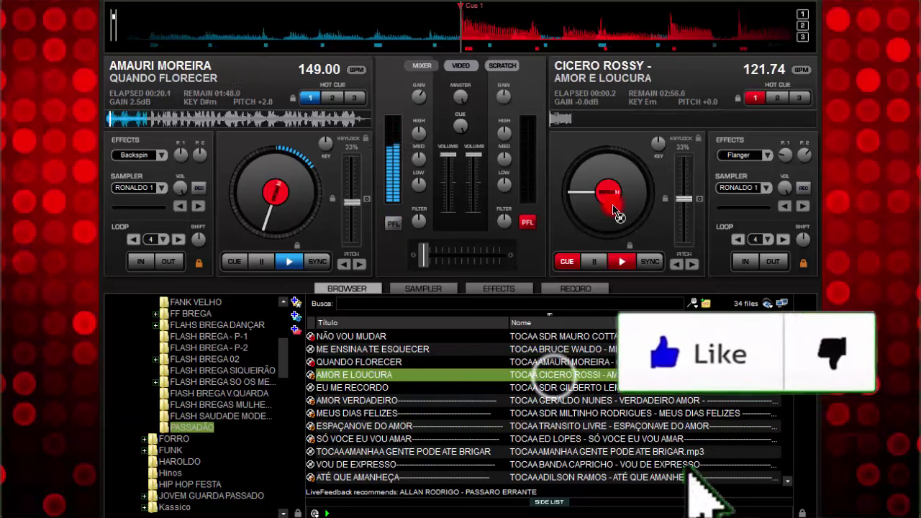
click(649, 260)
click(647, 261)
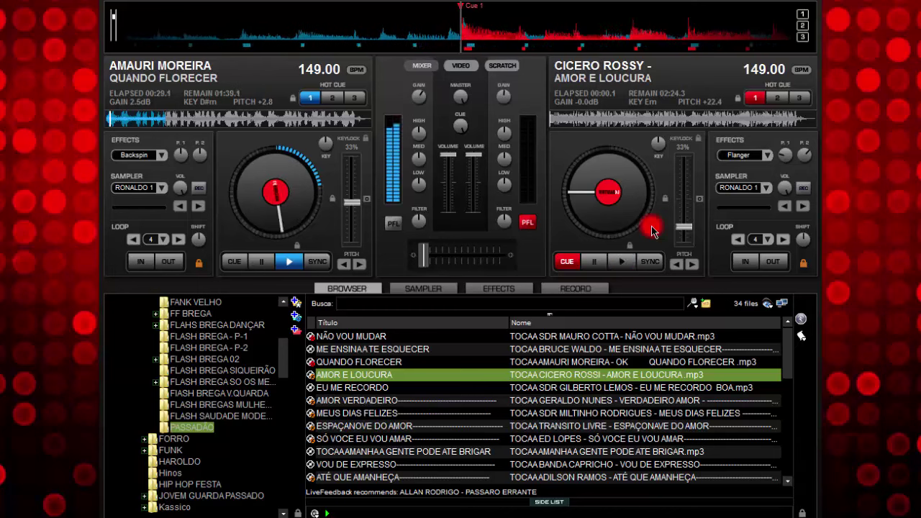
Turn on a 4-beat loop on deck 2 and match its key to deck 1's D#m
click(762, 245)
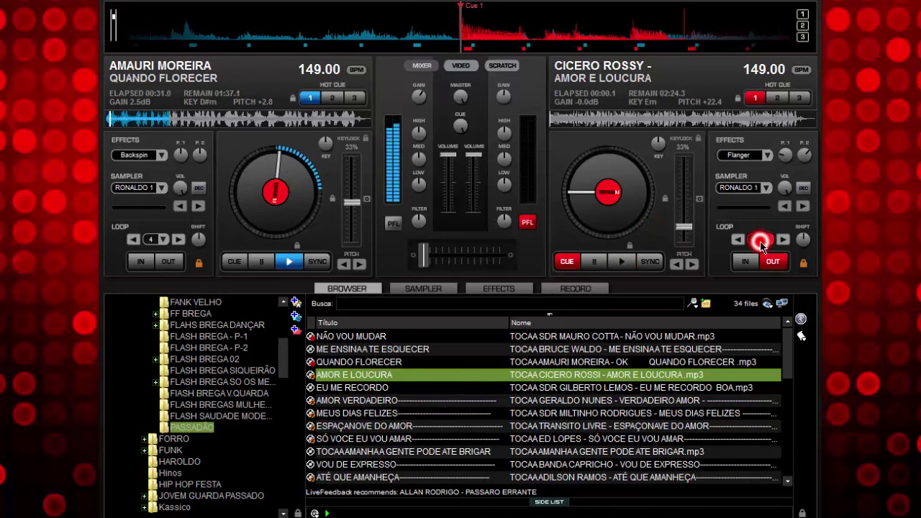
click(663, 158)
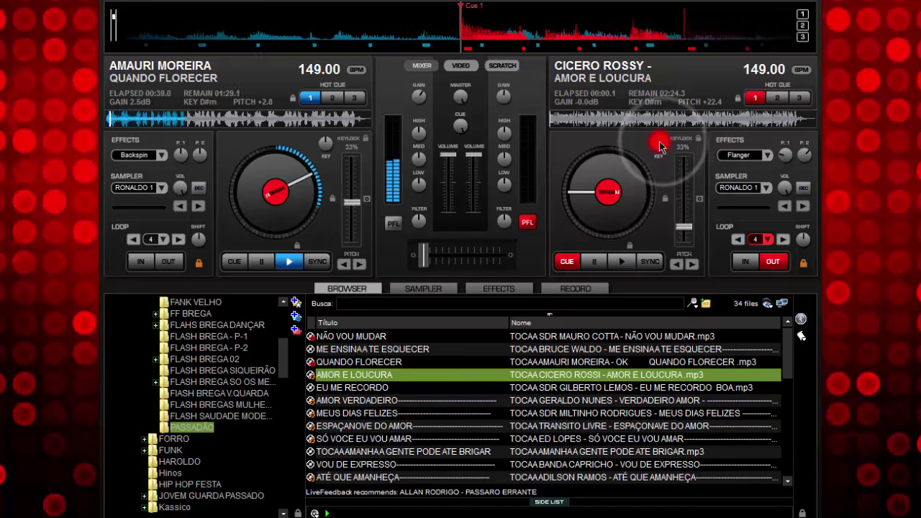
click(654, 237)
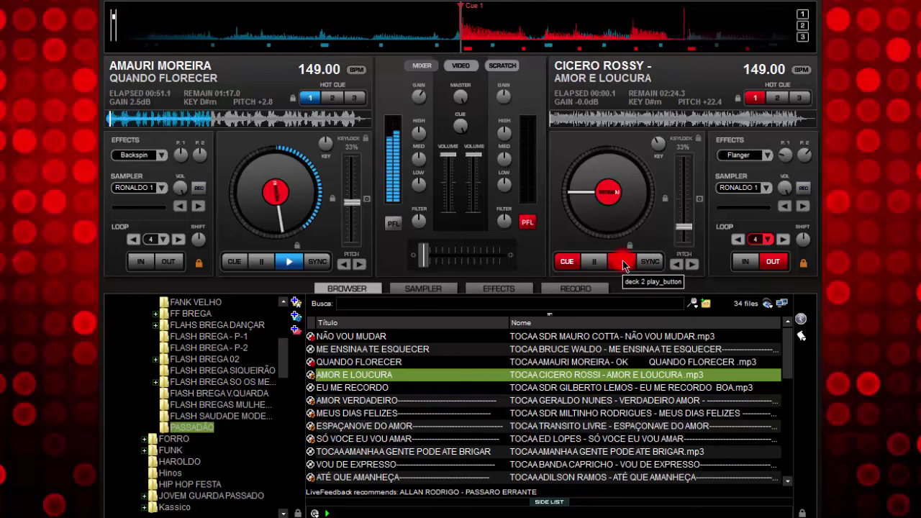
Try starting deck 2 in sync with deck 1, and return it to its cue point
click(623, 263)
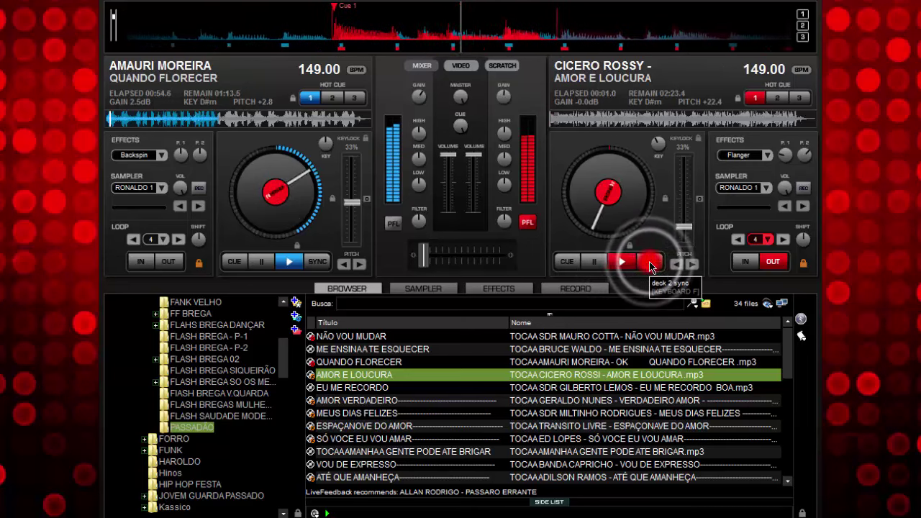
click(649, 264)
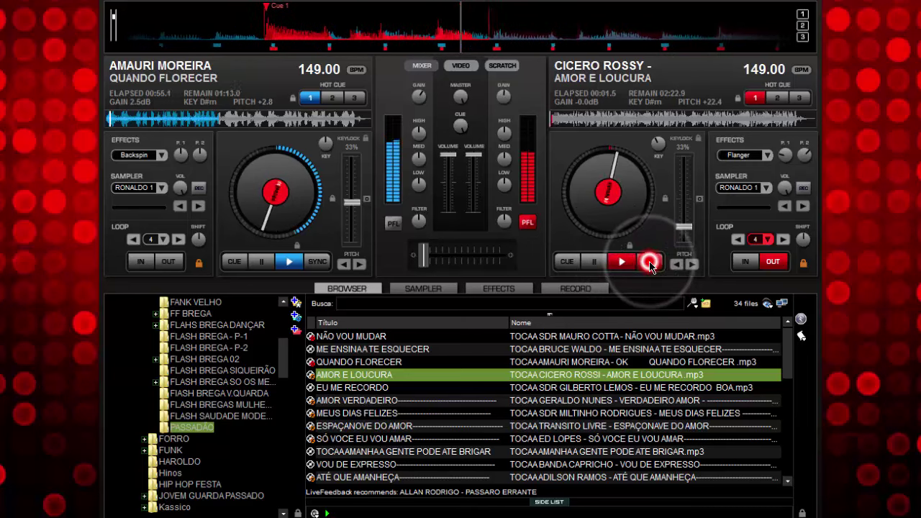
click(594, 263)
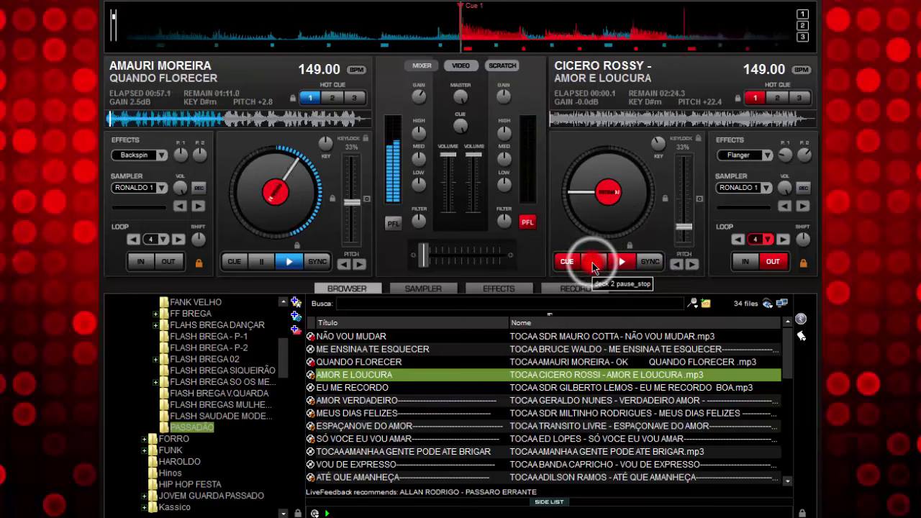
Play AMOR E LOUCURA on deck 2 and sync its beat with deck 1
click(628, 263)
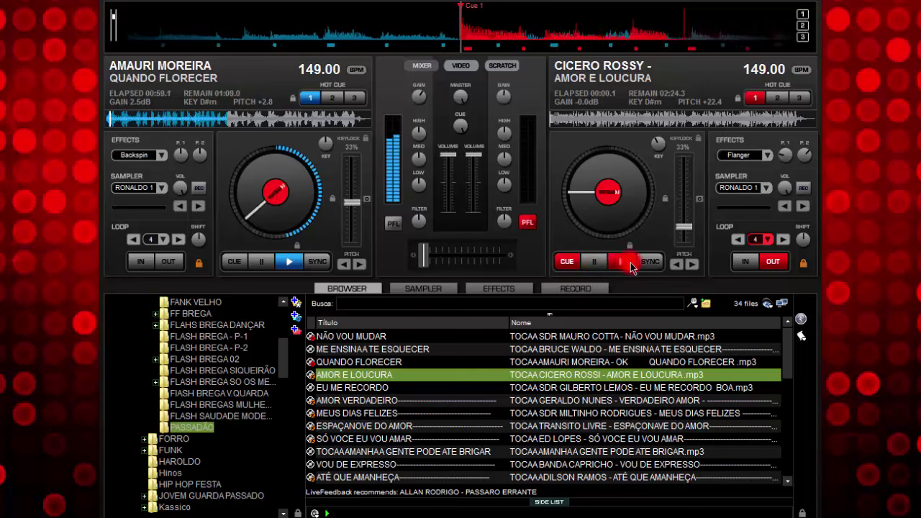
click(623, 260)
click(647, 261)
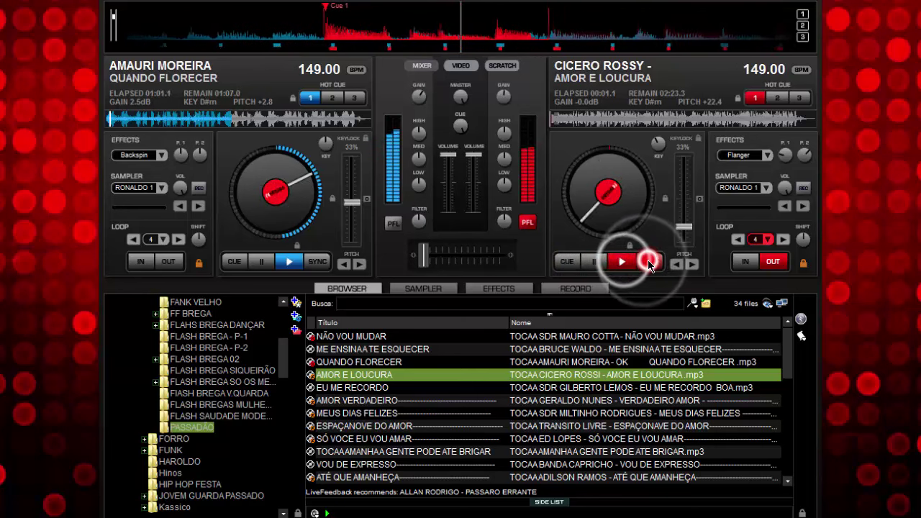
Fade from deck 1 fully to deck 2 with the crossfader, releasing deck 2's 4-beat loop near the start
click(437, 261)
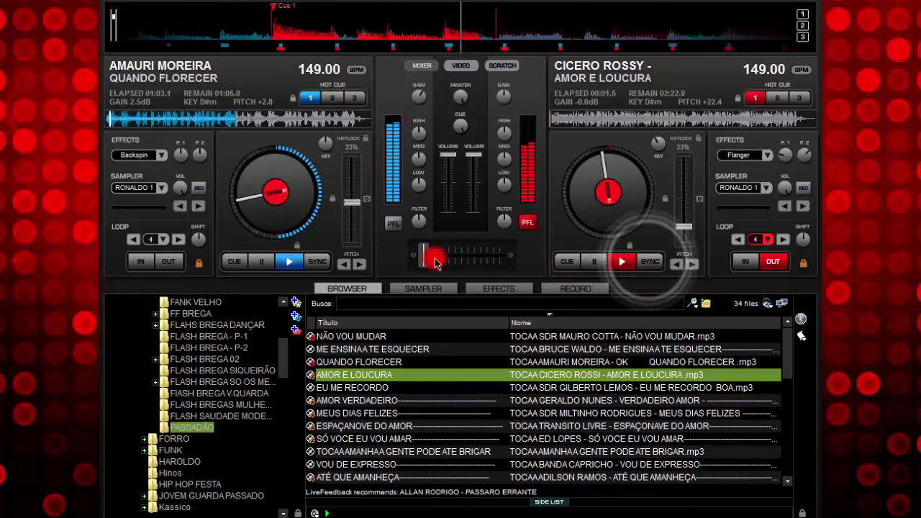
click(440, 256)
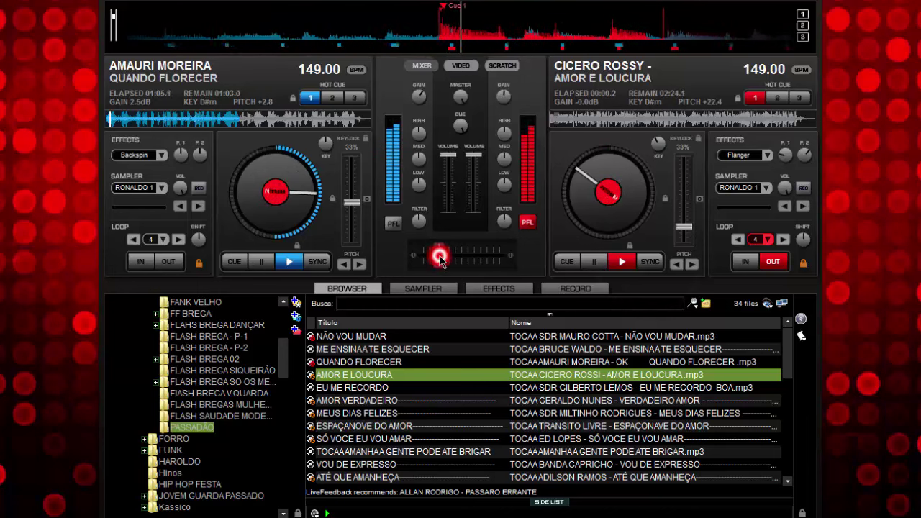
click(756, 239)
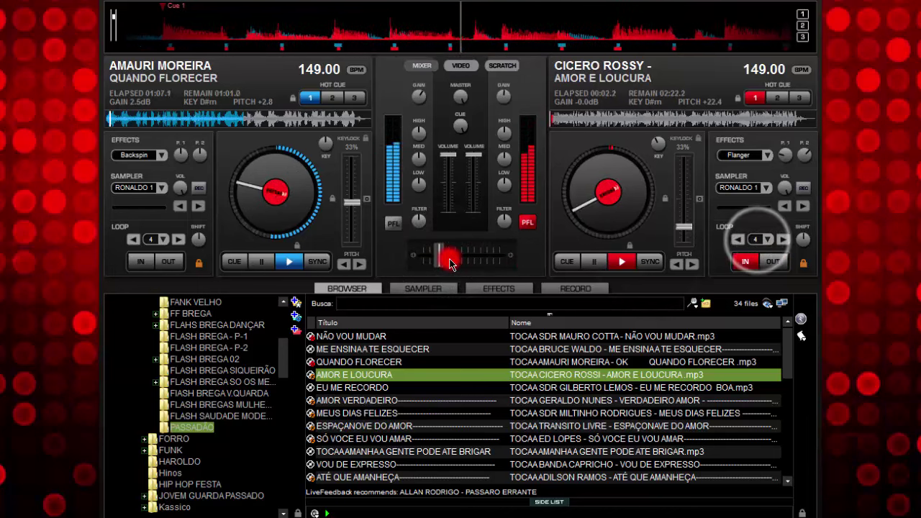
drag(448, 258, 499, 264)
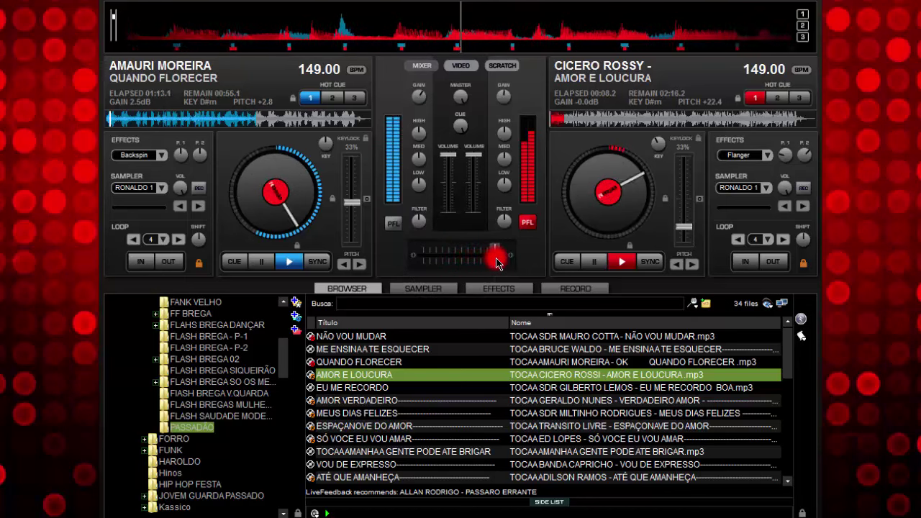
Stop deck 1 and raise deck 2's gain to about 2.1 dB
click(263, 262)
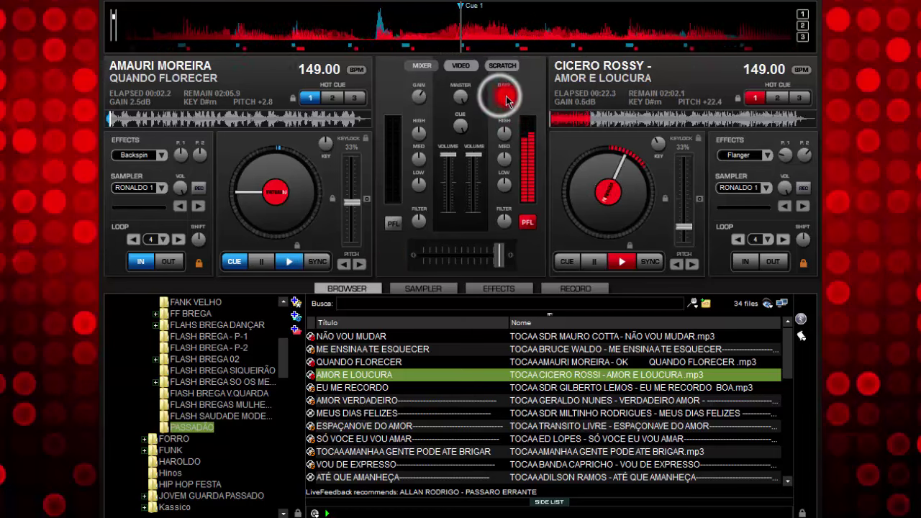
drag(506, 101, 513, 101)
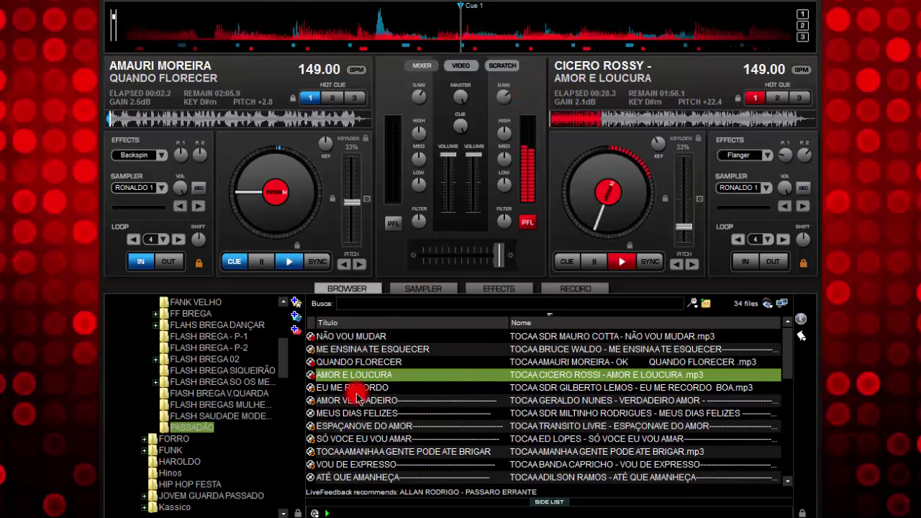
Load the track MEUS DIAS FELIZES onto deck 1, match its tempo to deck 2 and set a 4-beat loop
drag(402, 412, 302, 212)
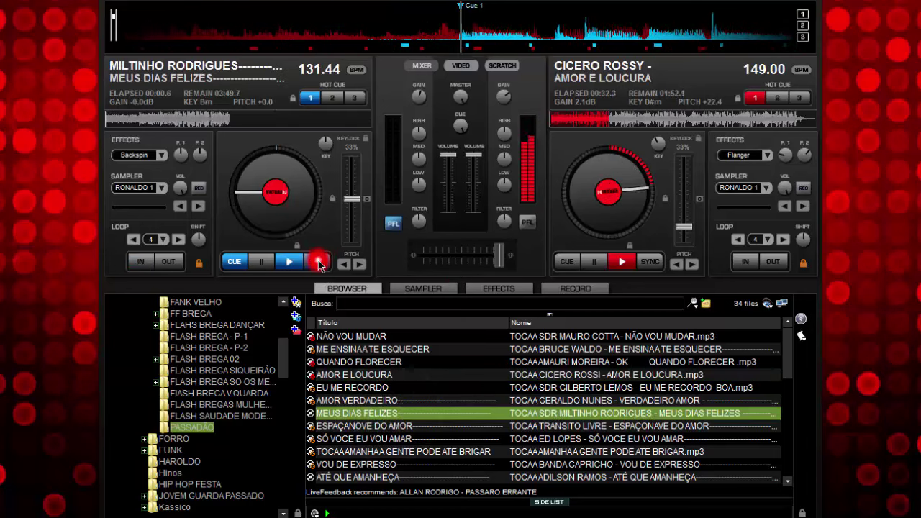
click(315, 262)
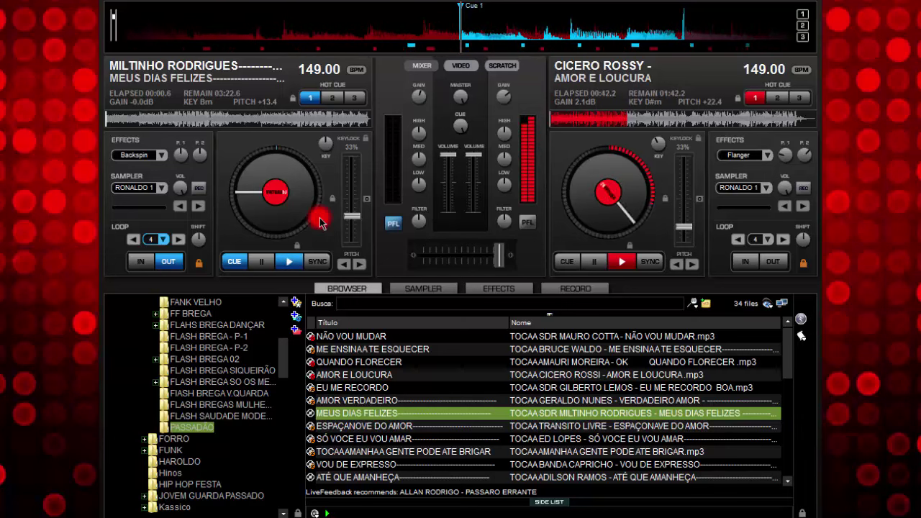
Play MEUS DIAS FELIZES on deck 1 in sync with deck 2 and release its 4-beat loop
click(292, 262)
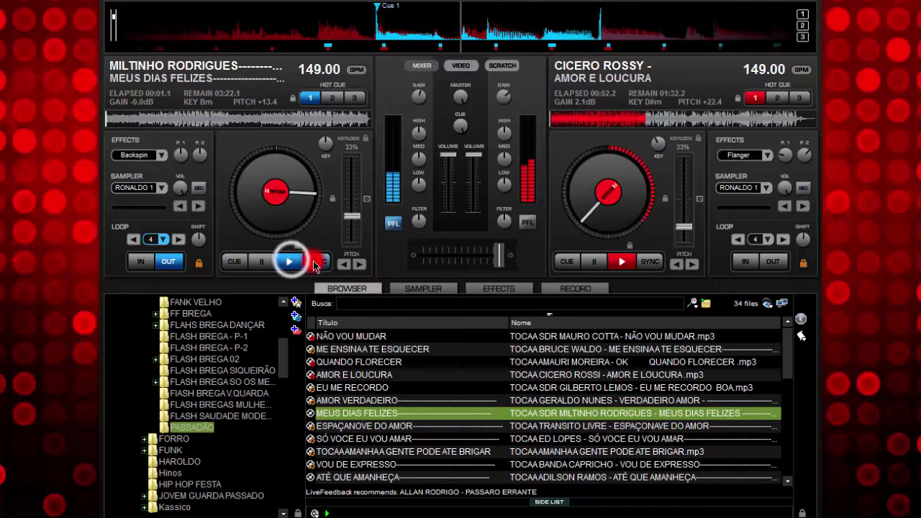
click(315, 263)
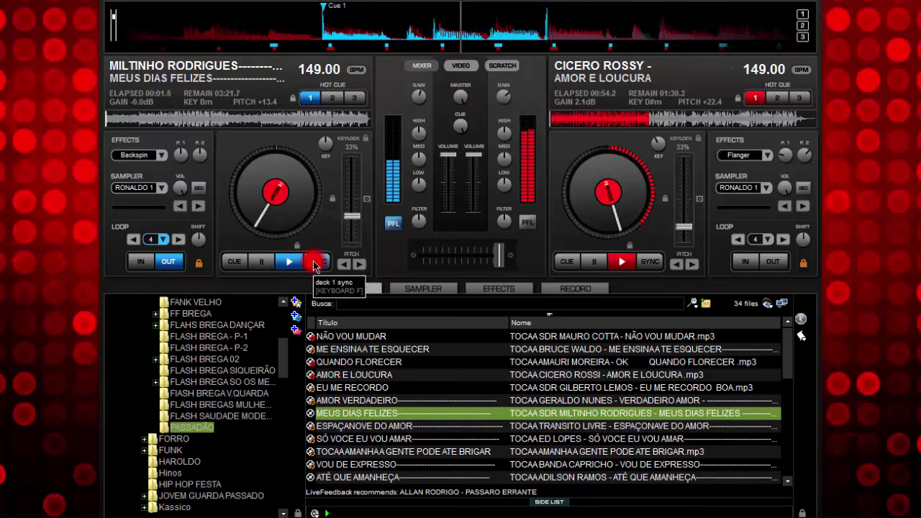
click(154, 240)
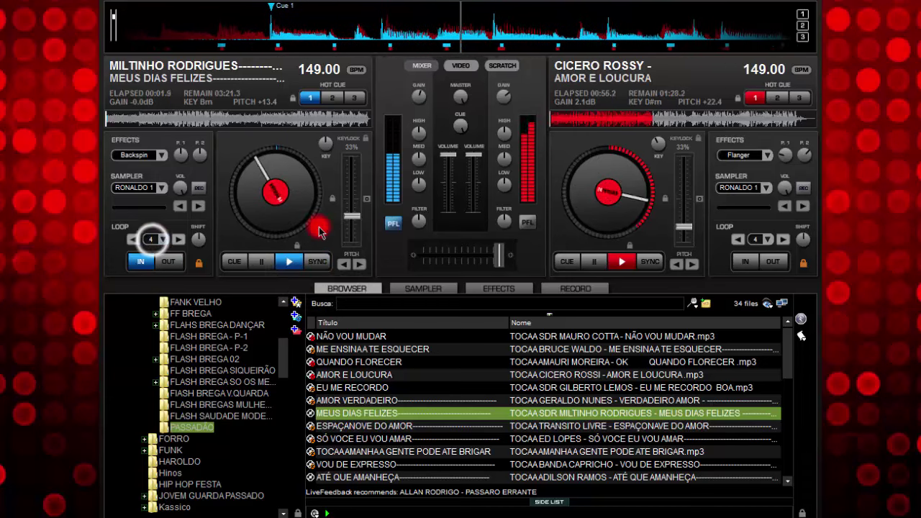
click(355, 219)
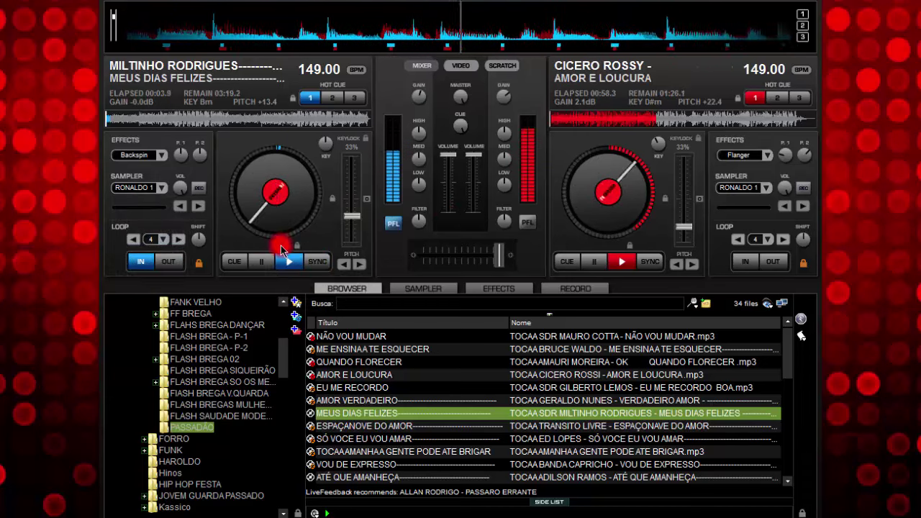
Return MEUS DIAS FELIZES on deck 1 to its cue point and restart it inside a 4-beat loop
click(259, 262)
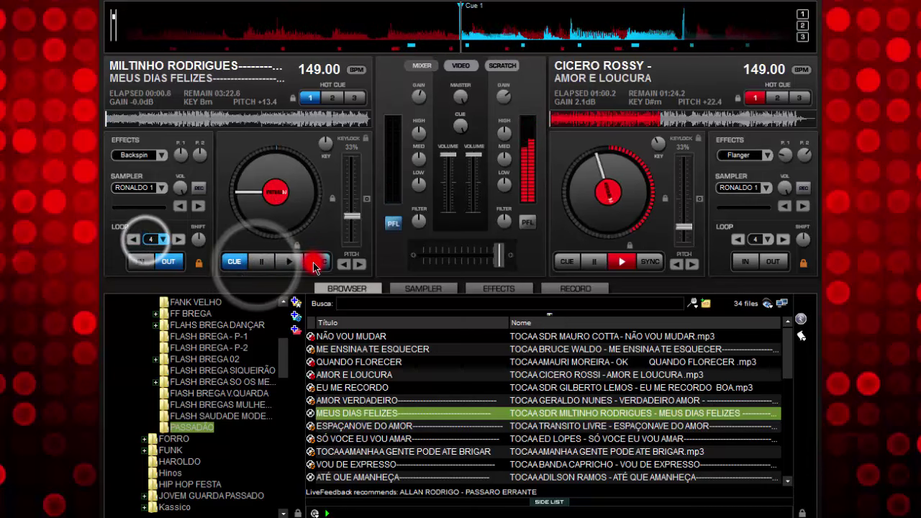
click(290, 261)
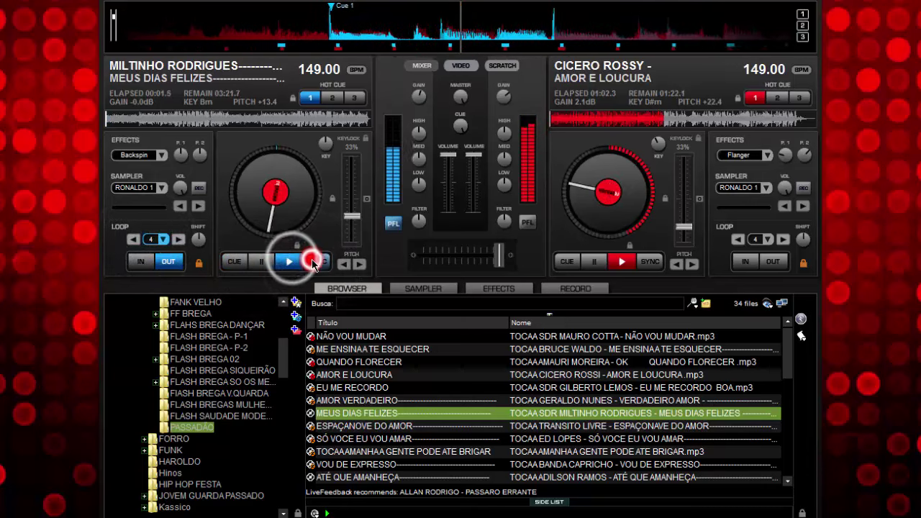
Release deck 1's 4-beat loop and fade the crossfader fully from deck 2 to deck 1
click(496, 255)
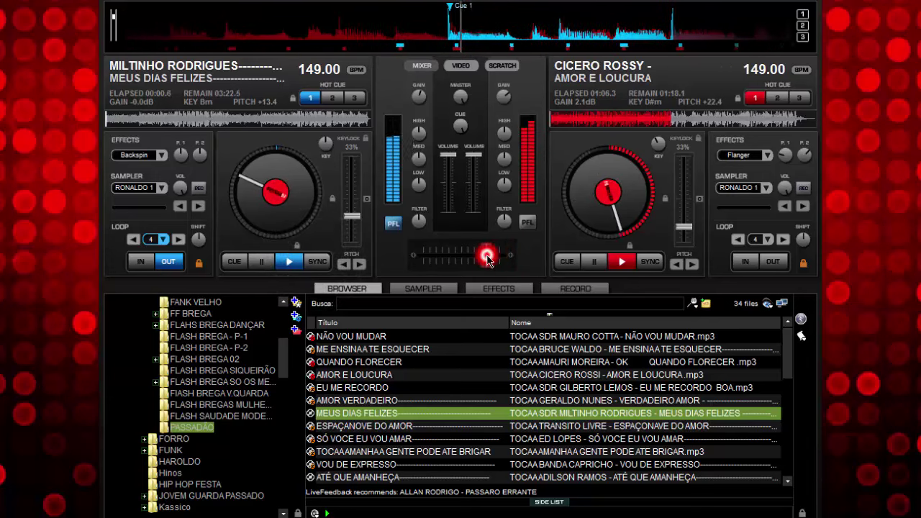
click(150, 239)
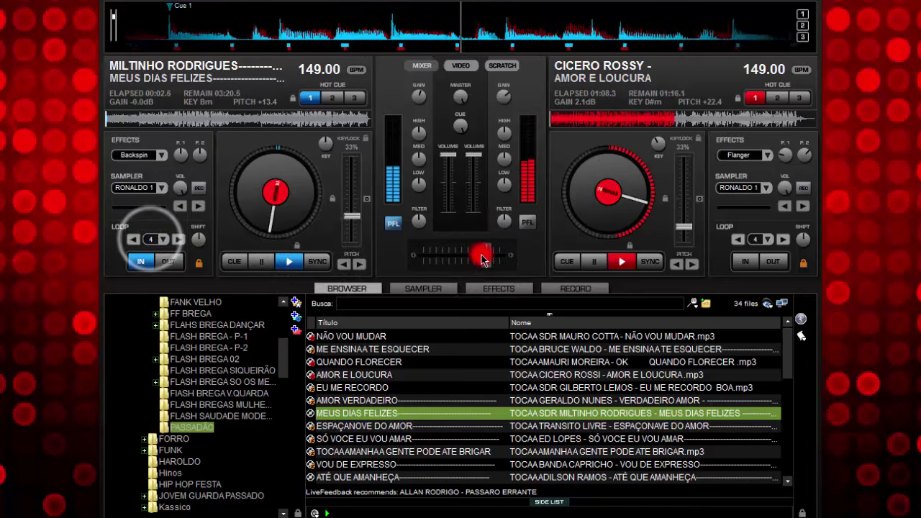
drag(483, 260, 460, 261)
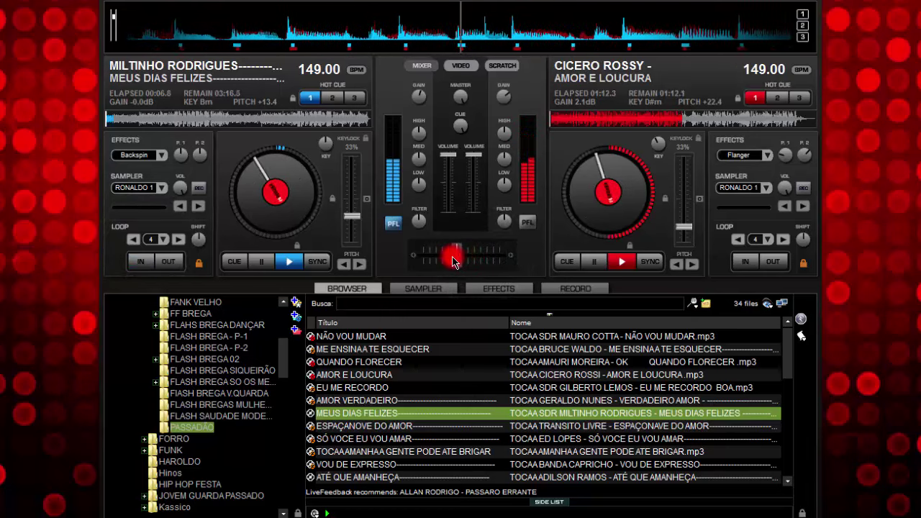
drag(444, 255, 422, 251)
Play the TOCANDO UMA sample and raise deck 1's gain to about 1.5 dB
click(420, 285)
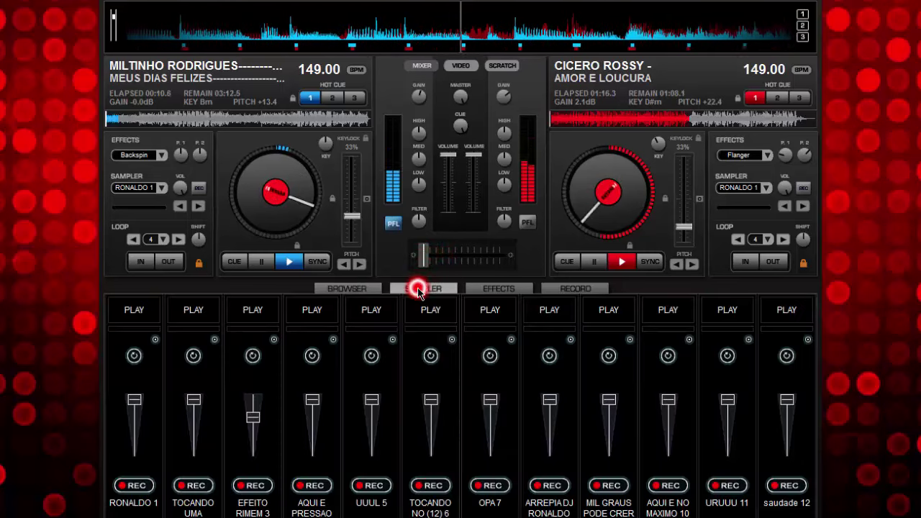
drag(418, 97, 422, 96)
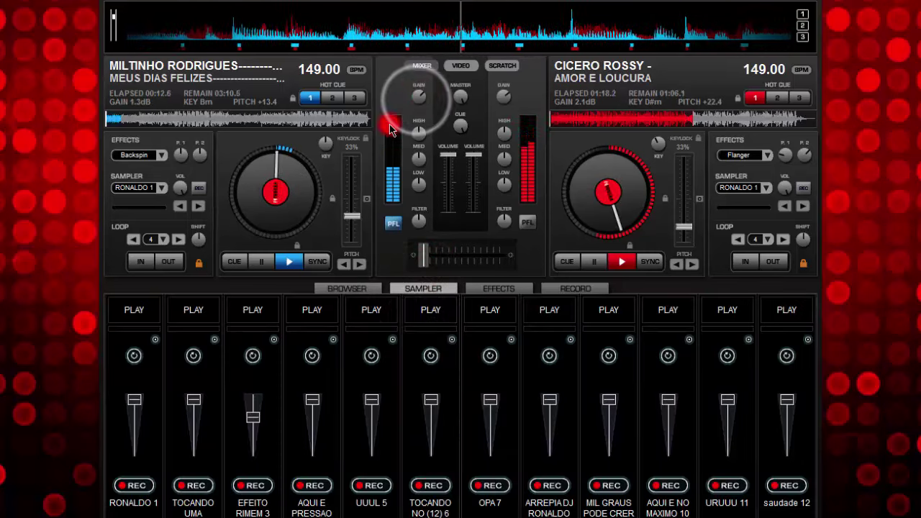
click(197, 315)
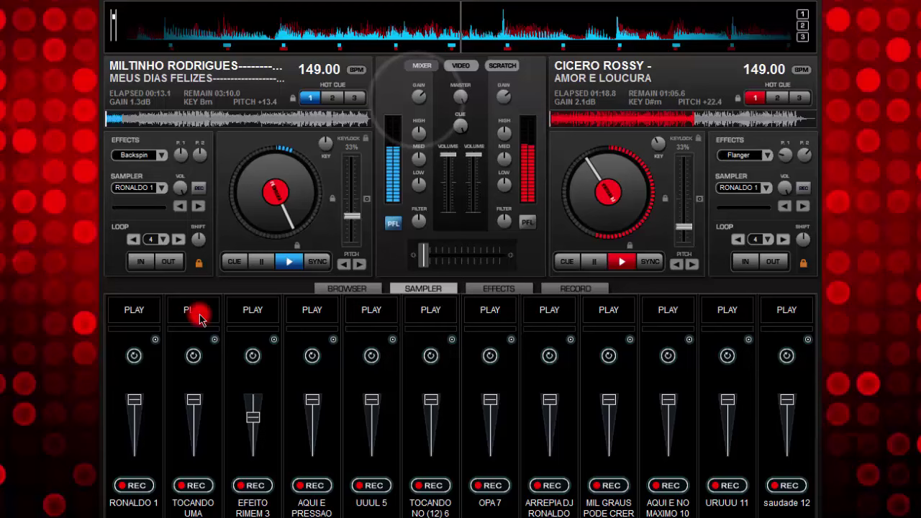
click(416, 106)
drag(419, 101, 419, 96)
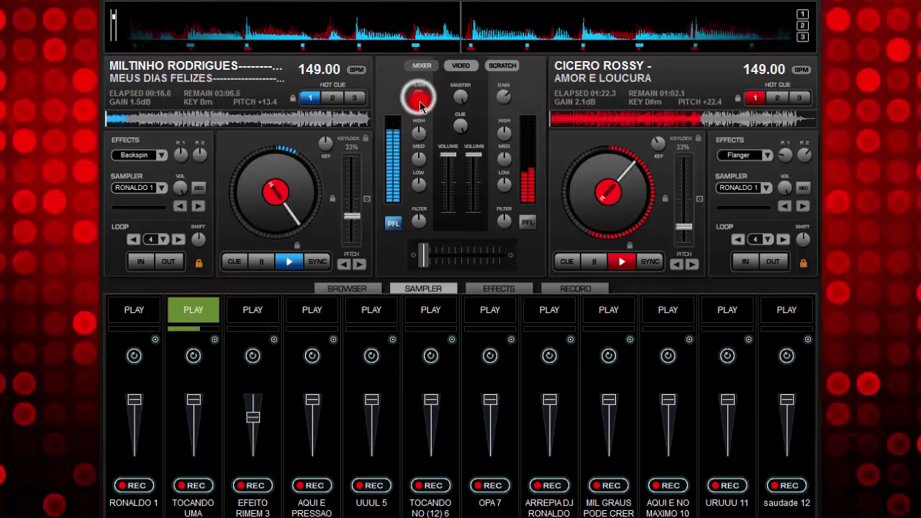
Trigger the saudade 12 sample and stop AMOR E LOUCURA on deck 2
click(375, 289)
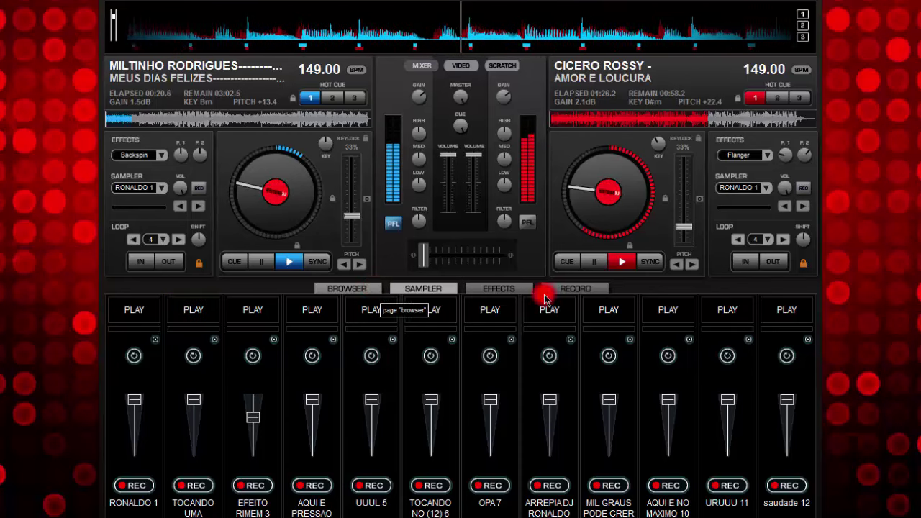
click(783, 309)
click(360, 292)
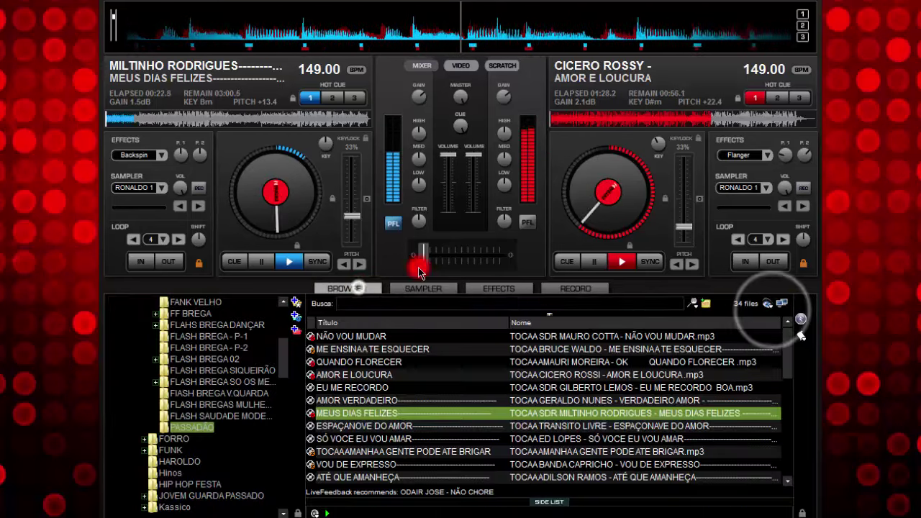
click(430, 288)
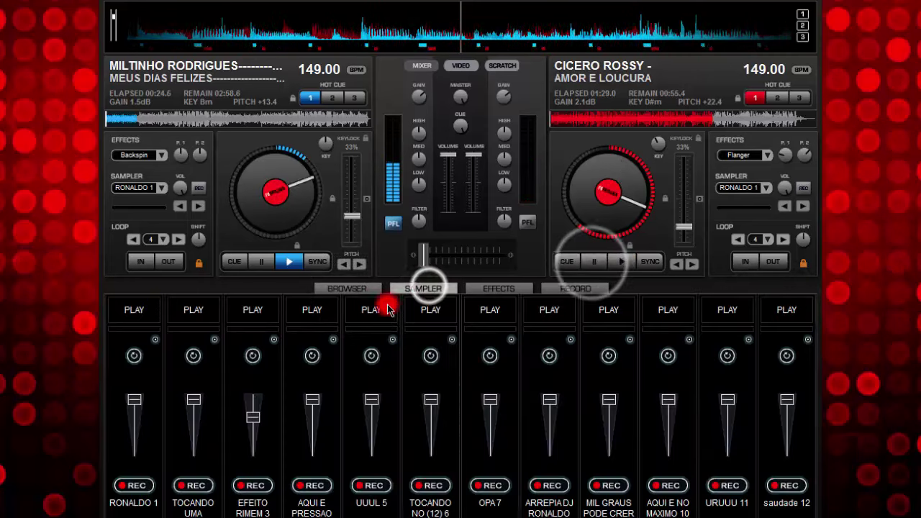
click(378, 289)
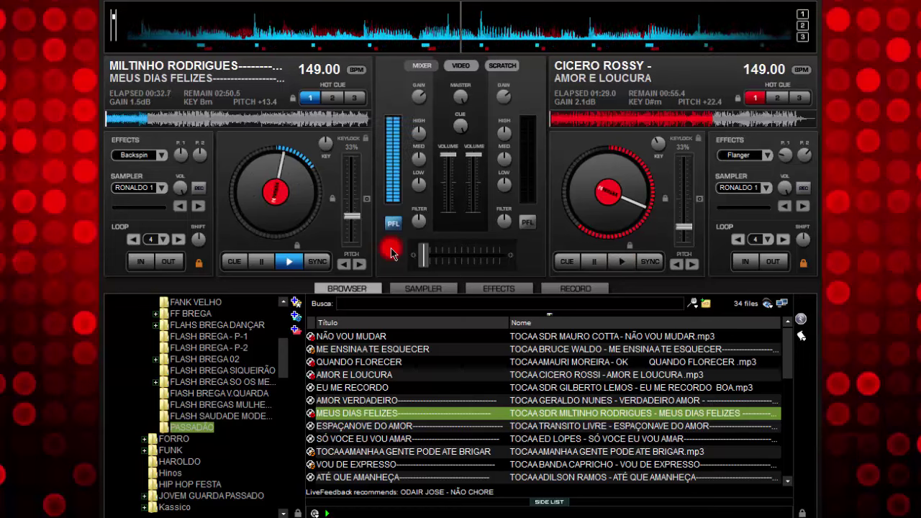
Refresh the PASSADÃO folder's track list, load ME ENSINA A TE ESQUECER onto deck 2 and match its tempo to deck 1
click(203, 430)
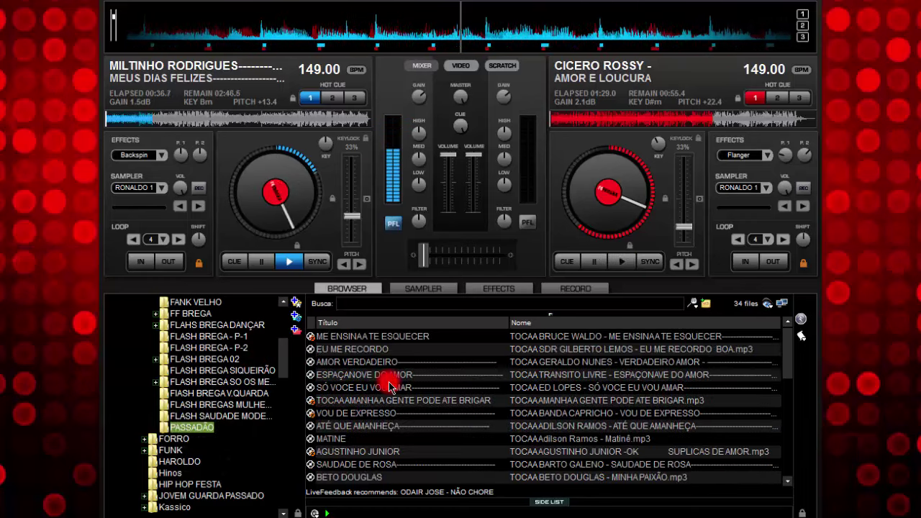
double_click(558, 340)
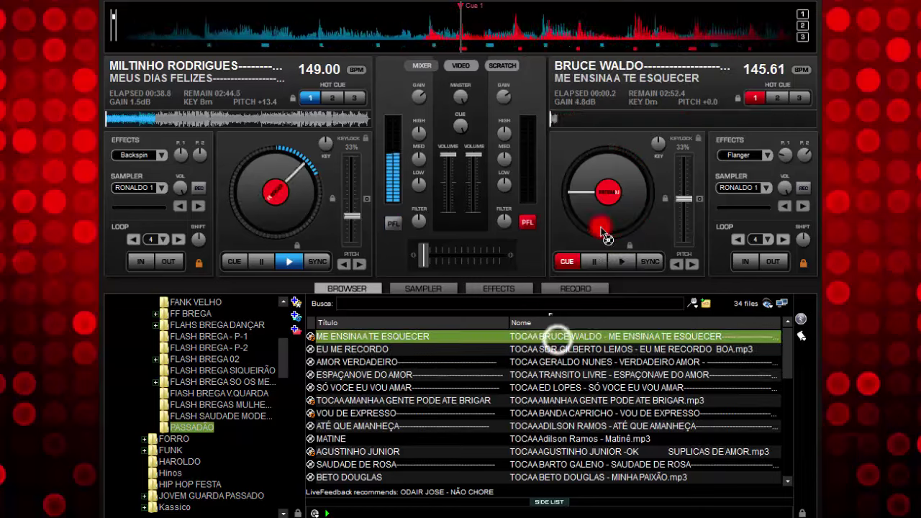
click(648, 262)
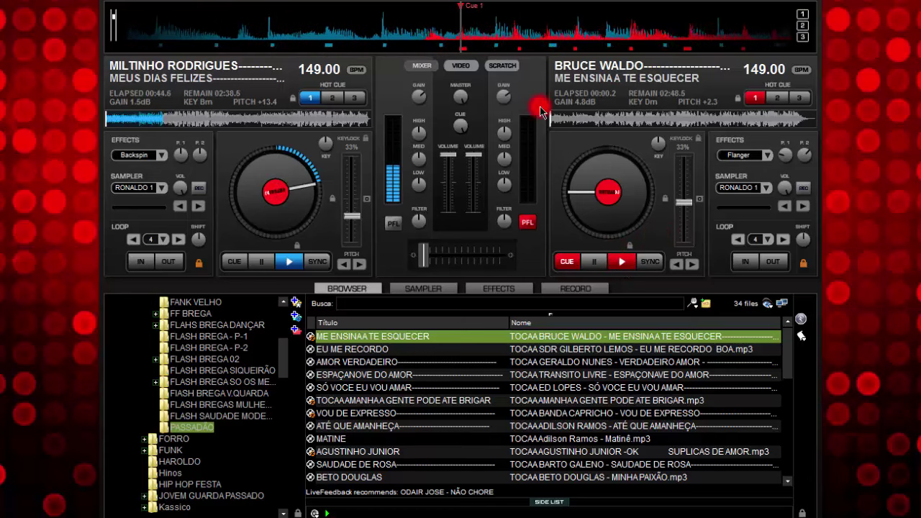
Lower deck 2's gain to about 4.3 dB and set a 4-beat loop at the track's cue point
drag(508, 104, 541, 103)
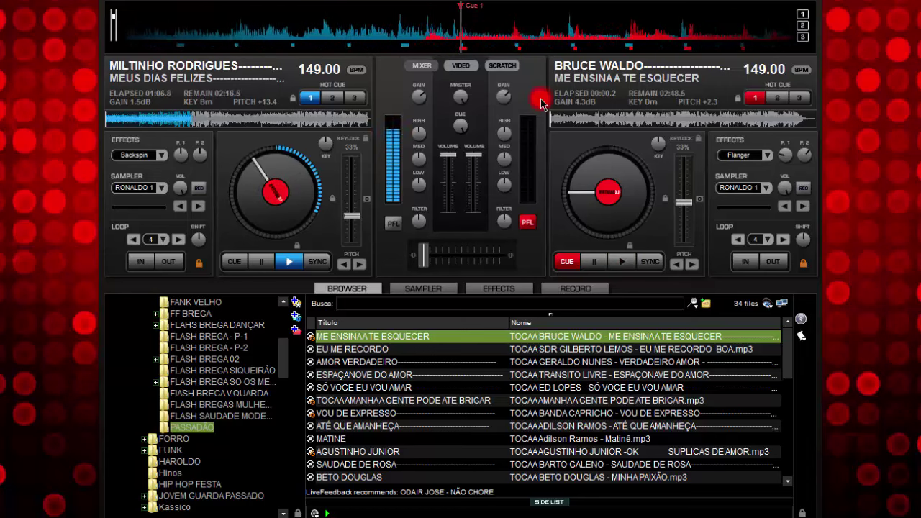
click(756, 239)
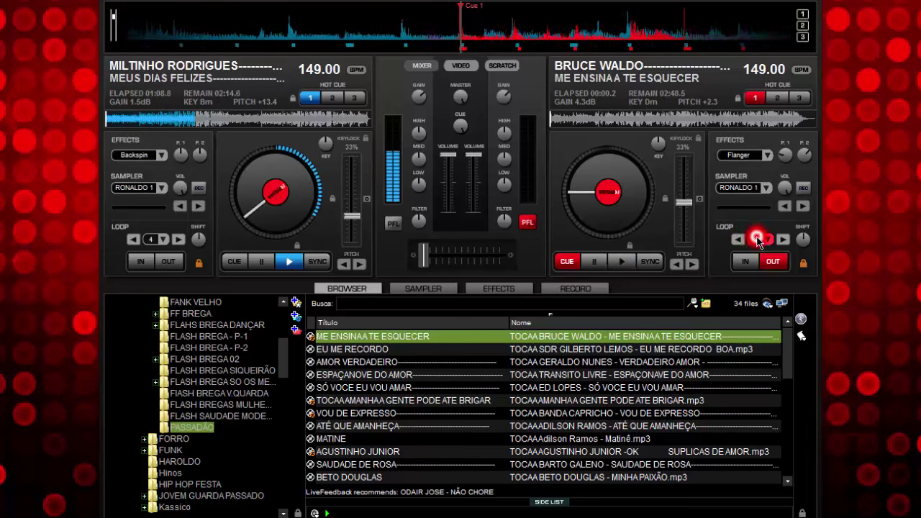
click(619, 262)
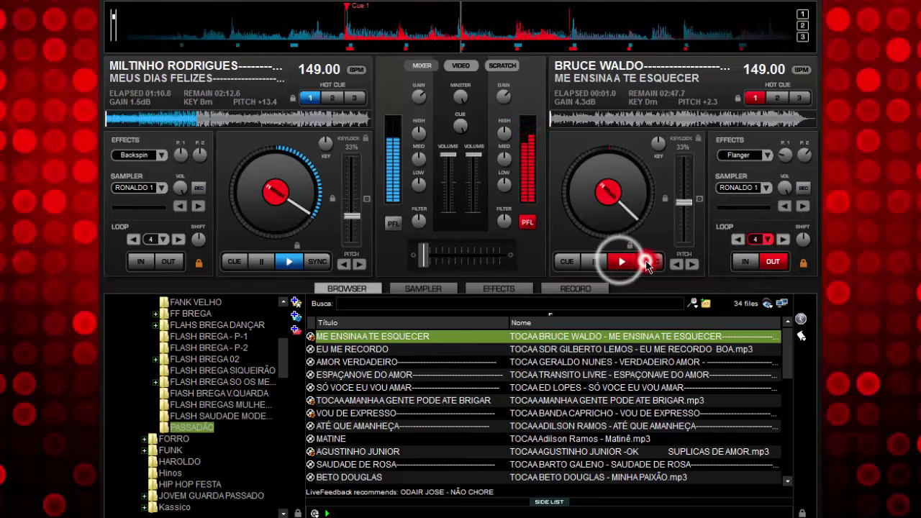
click(646, 263)
click(647, 263)
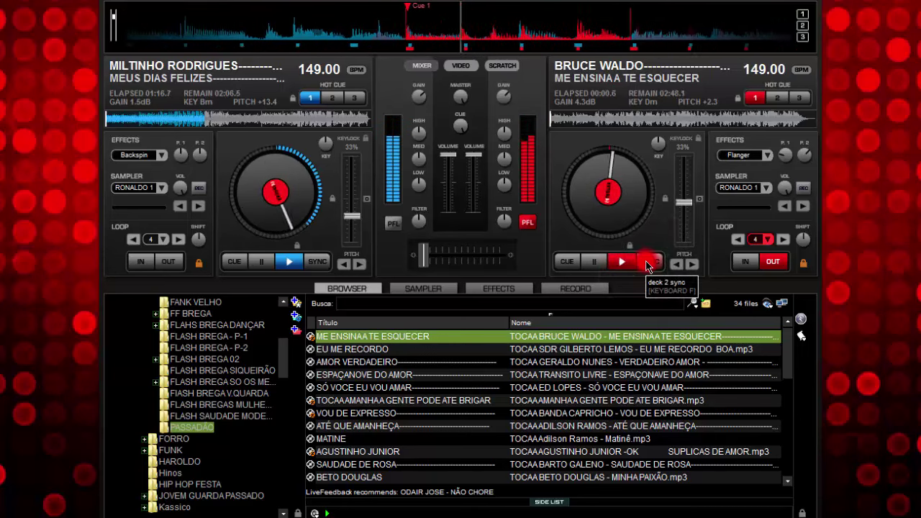
click(620, 264)
click(592, 263)
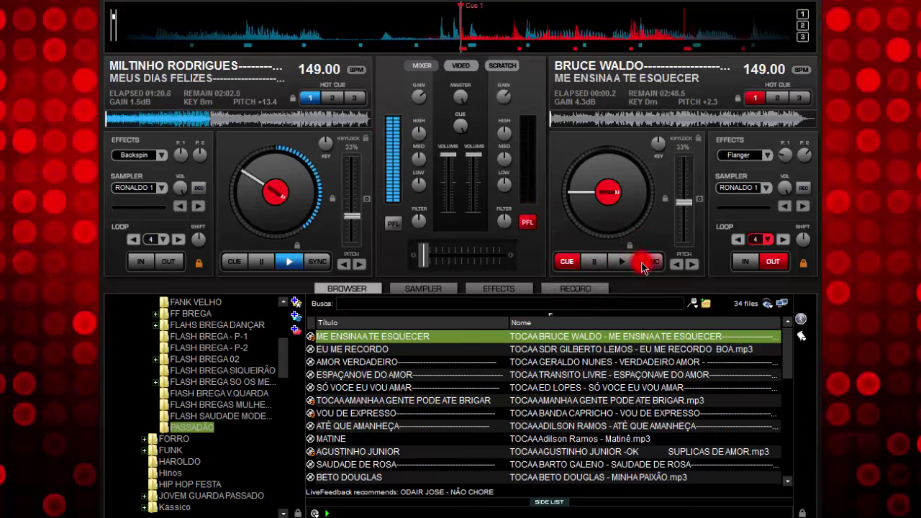
Start ME ENSINA A TE ESQUECER on deck 2 in its 4-beat loop and sync it to deck 1's beat
click(641, 263)
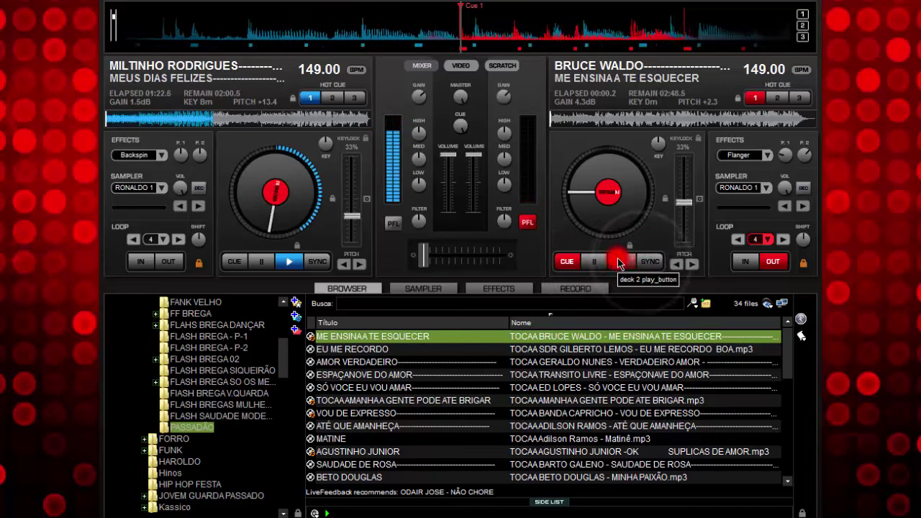
click(618, 261)
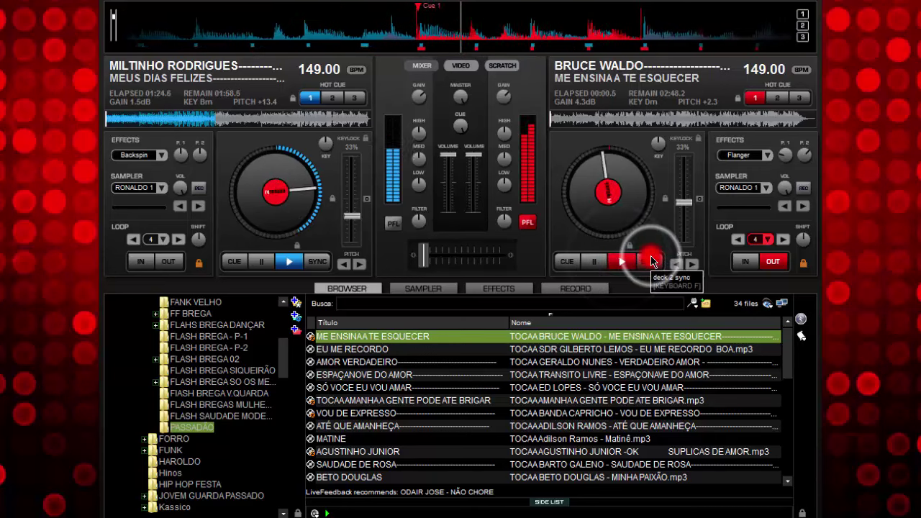
click(651, 260)
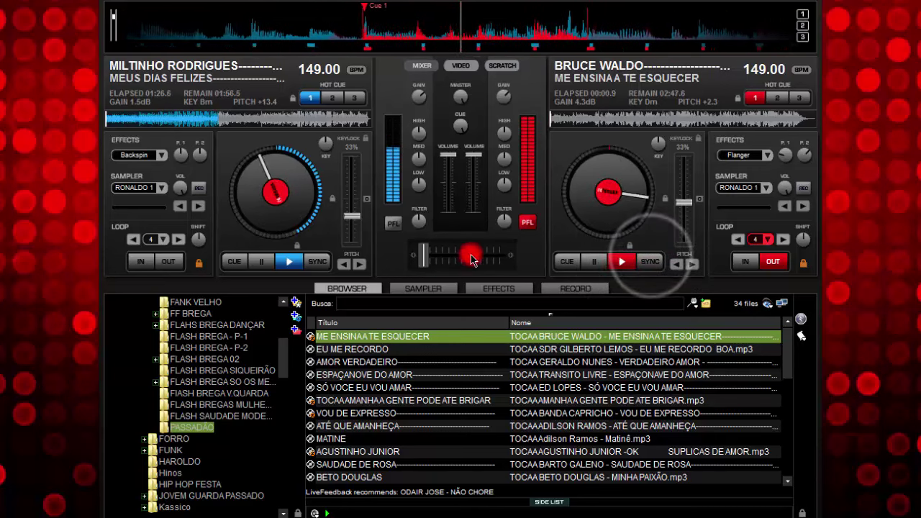
click(439, 258)
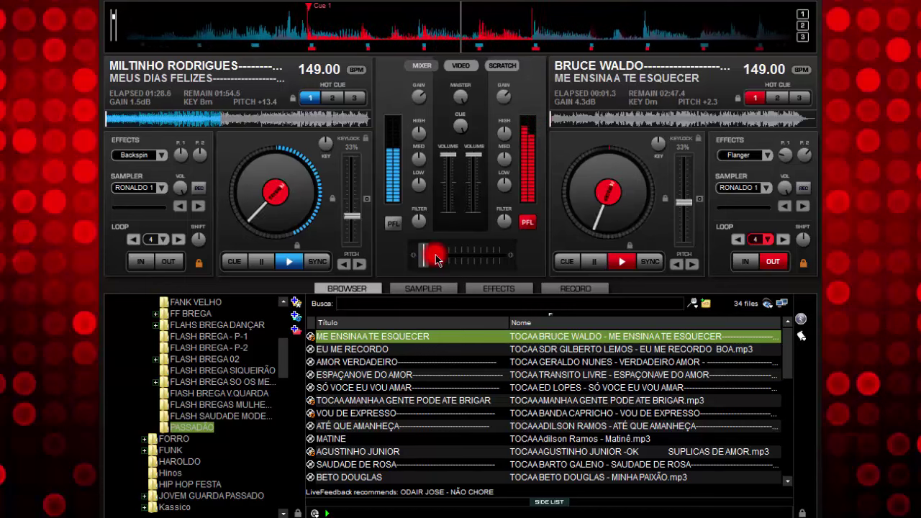
click(651, 259)
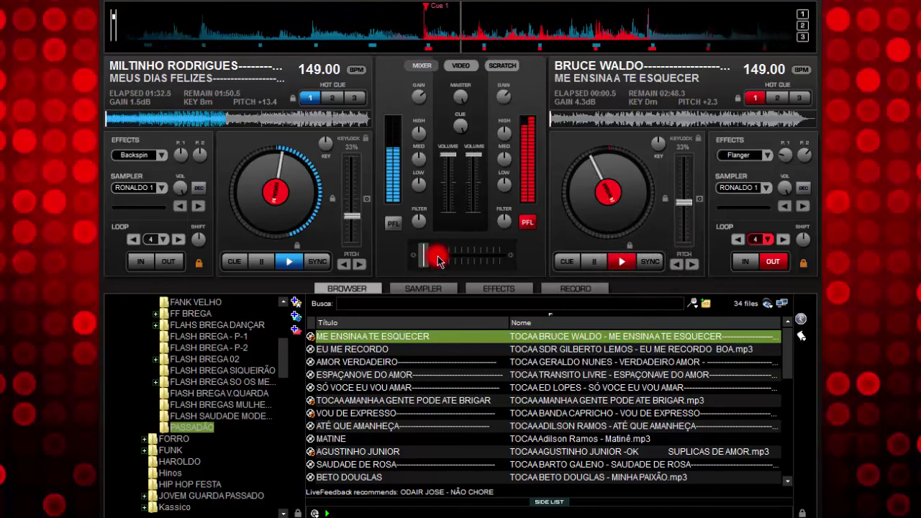
Fade the crossfader fully from deck 1 to deck 2, releasing deck 2's 4-beat loop near the start
click(441, 256)
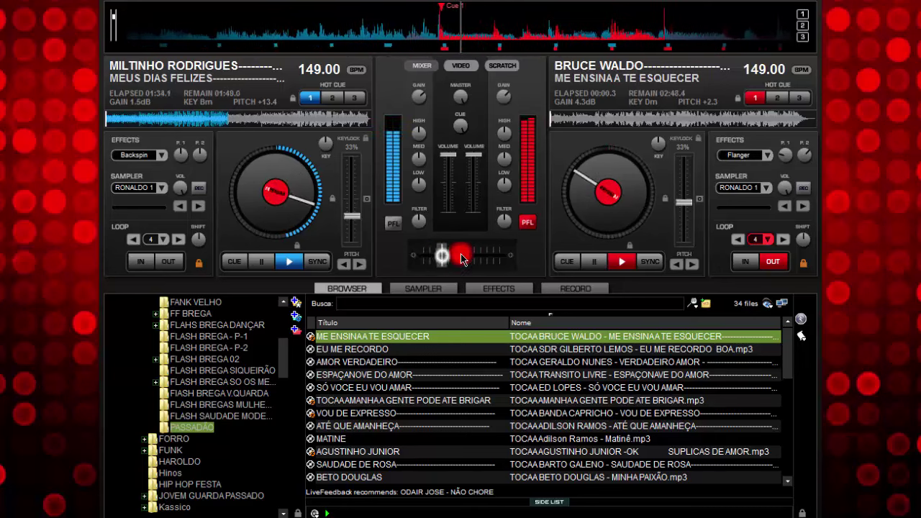
click(754, 239)
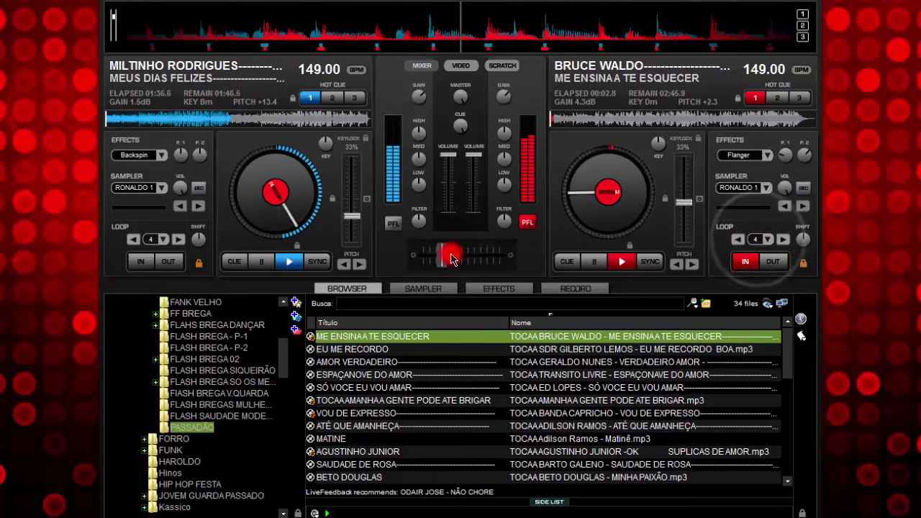
click(452, 255)
drag(453, 260, 507, 256)
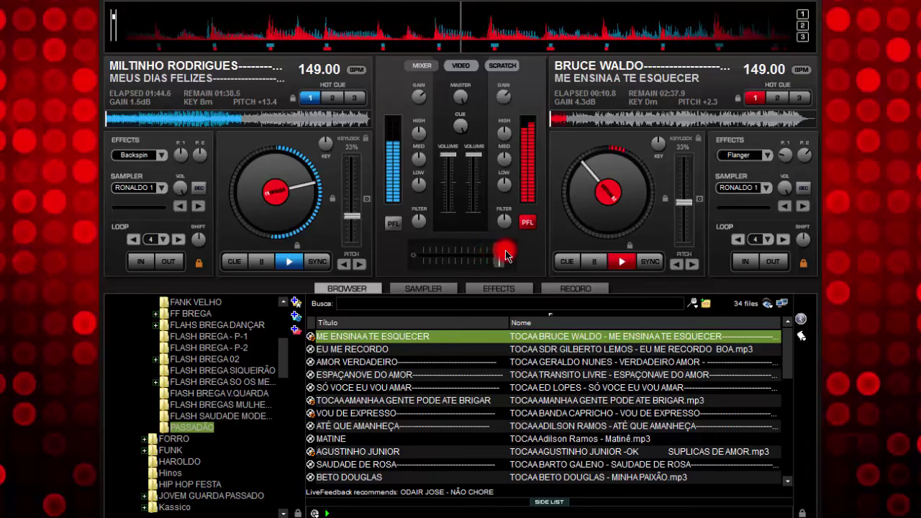
Stop deck 1, returning it to its cue point, and play the MIL GRAUS PODE CRER sample
double_click(259, 262)
click(402, 289)
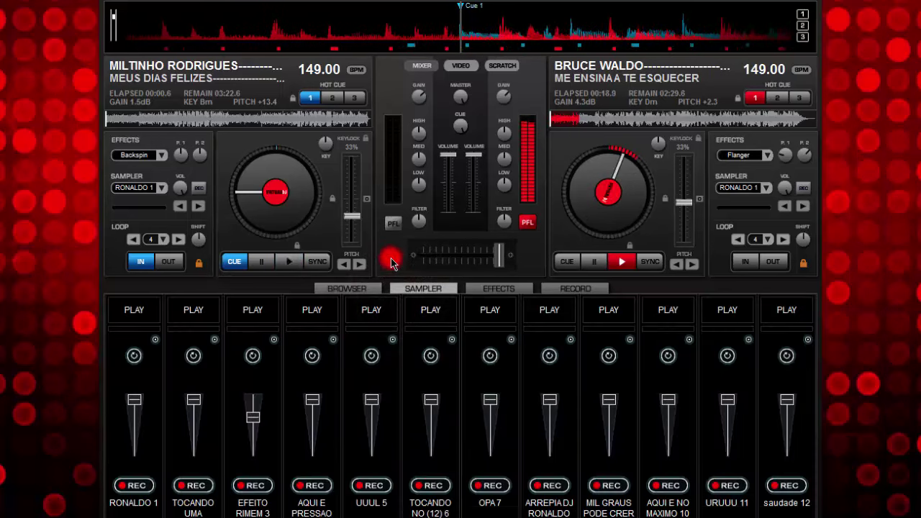
click(611, 313)
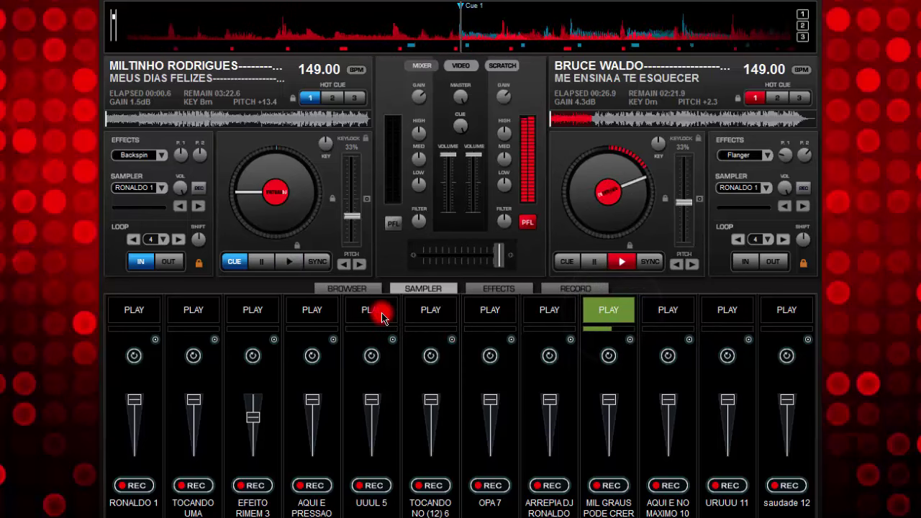
Load the track AMANHA A GENTE PODE ATE BRIGAR onto deck 1 and match its tempo to deck 2
click(363, 287)
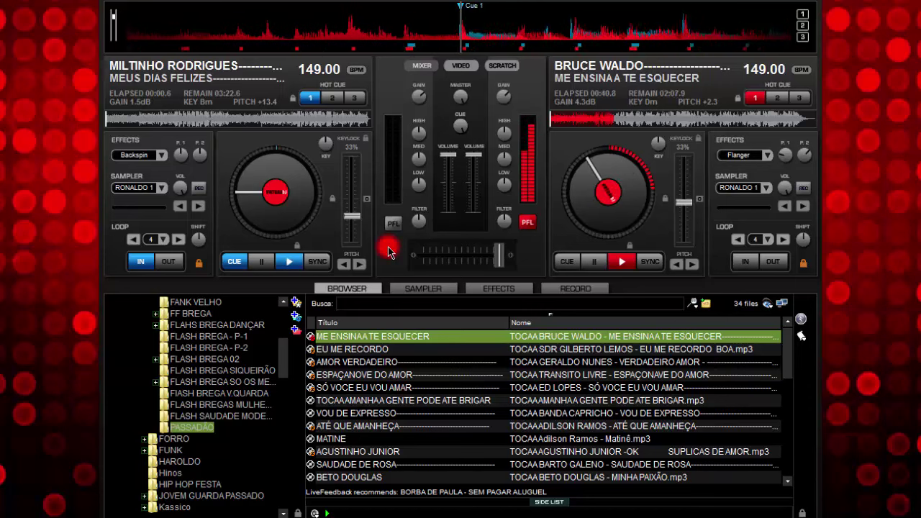
click(328, 400)
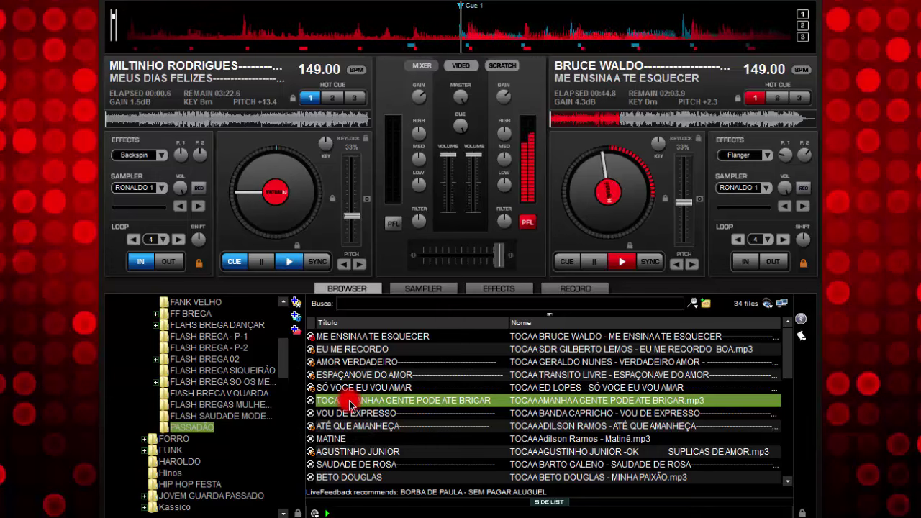
double_click(349, 404)
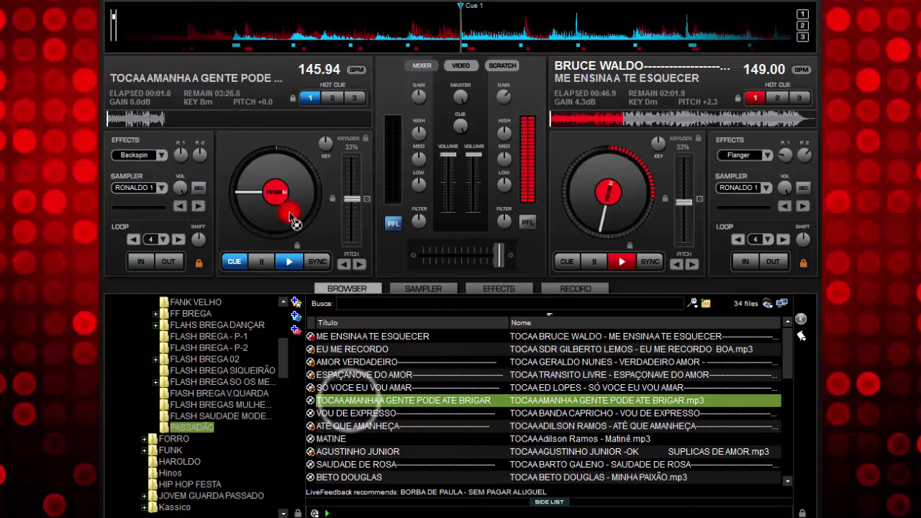
click(314, 262)
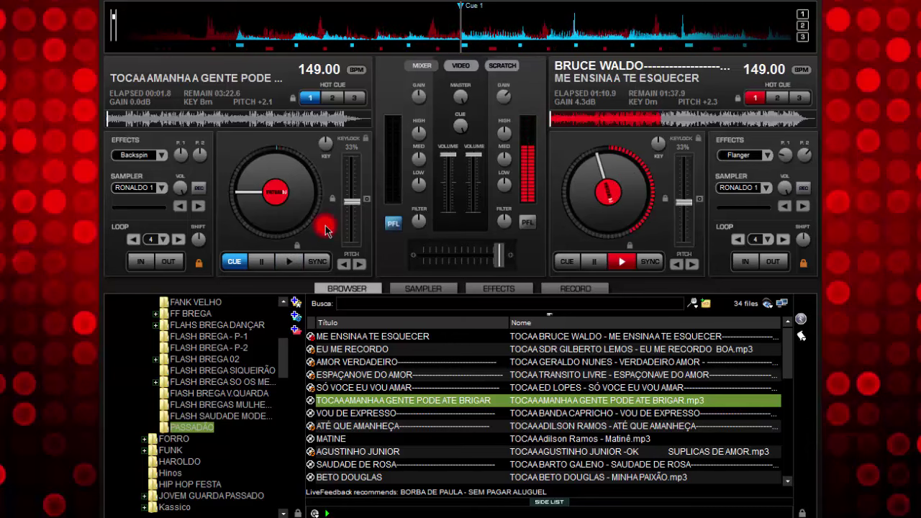
Start AMANHA A GENTE PODE ATE BRIGAR on deck 1 in a 4-beat loop, in time with deck 2's beat
click(149, 241)
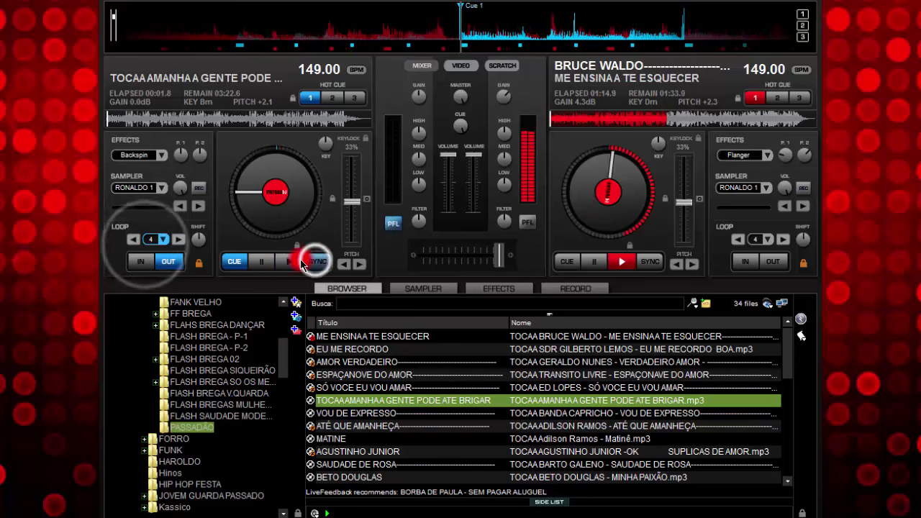
click(291, 262)
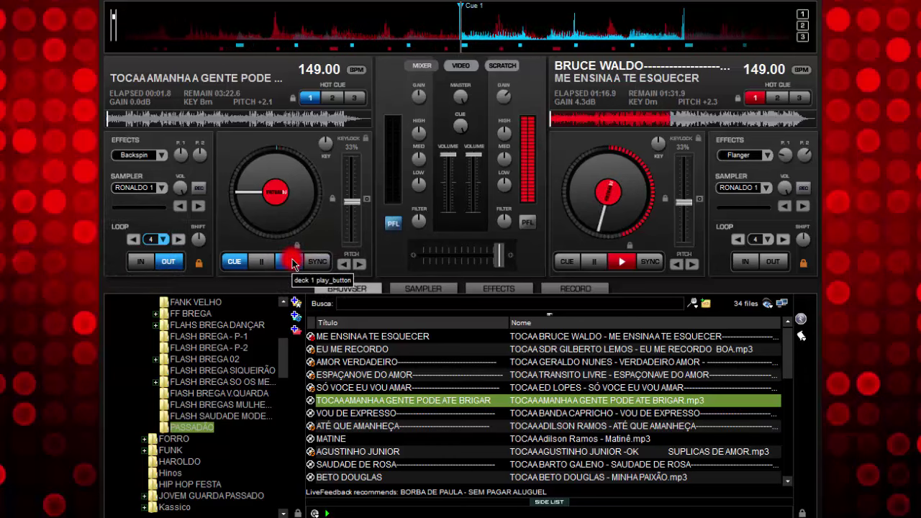
click(282, 262)
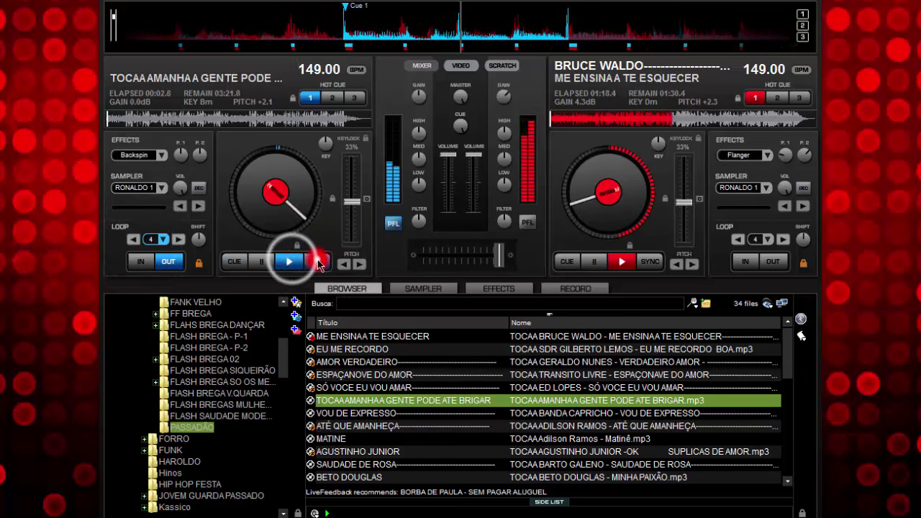
click(261, 262)
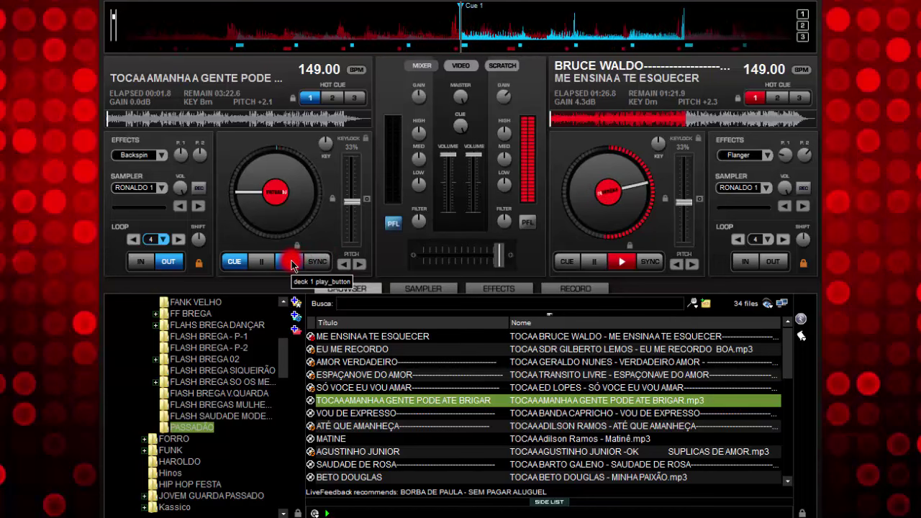
click(292, 264)
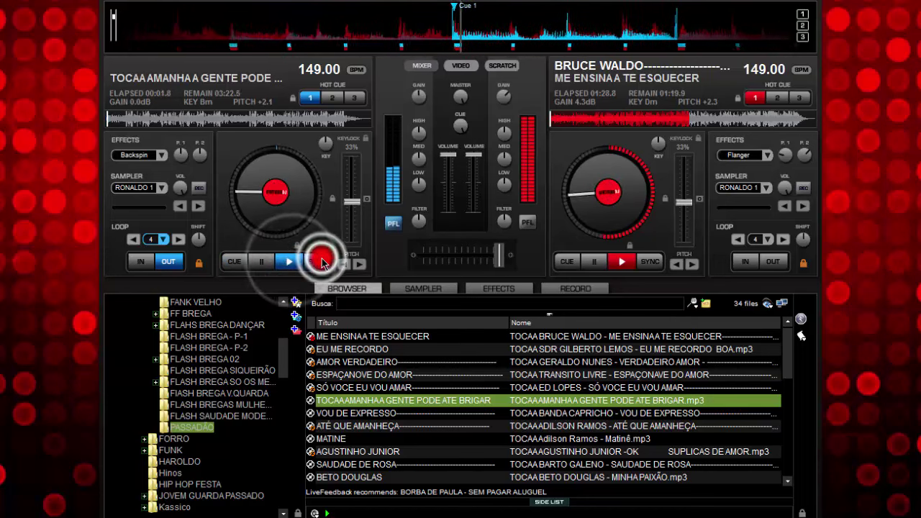
Raise deck 1's gain to 2.1 dB and bring the crossfader to just past centre toward deck 1, releasing its 4-beat loop
click(457, 119)
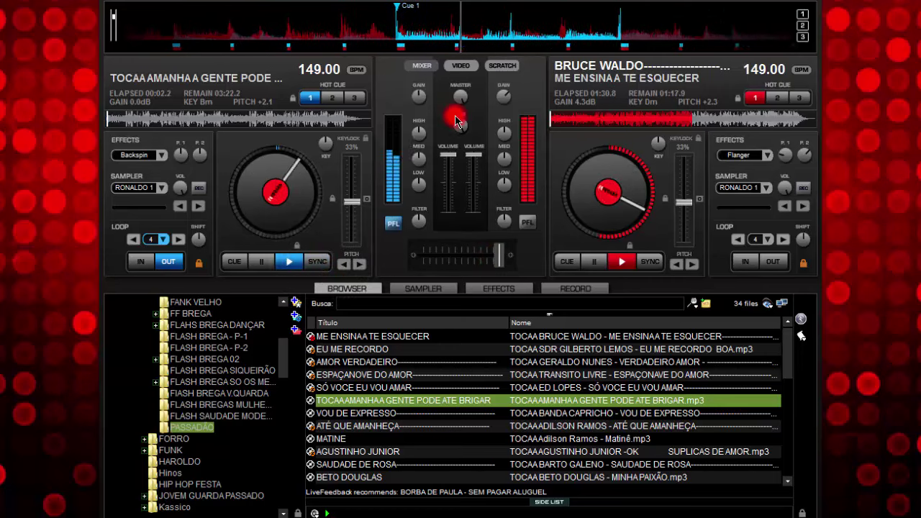
drag(419, 104, 420, 97)
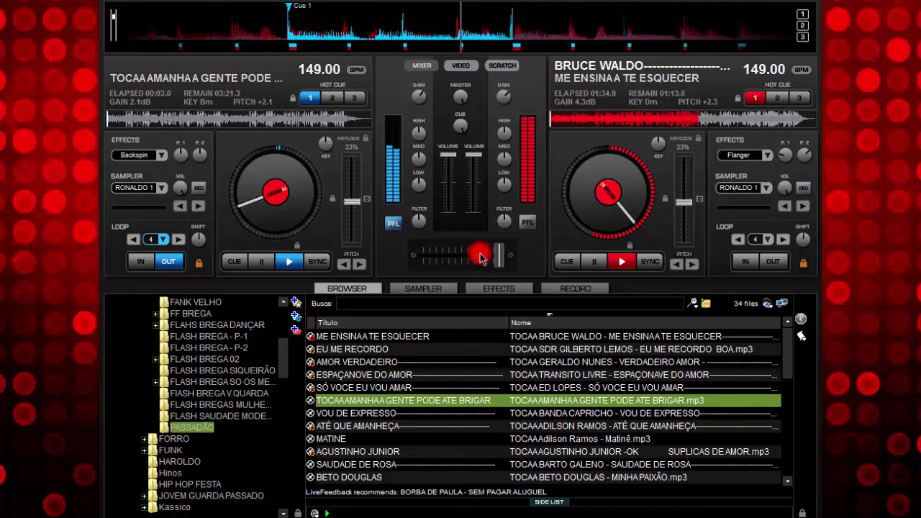
click(479, 254)
click(151, 239)
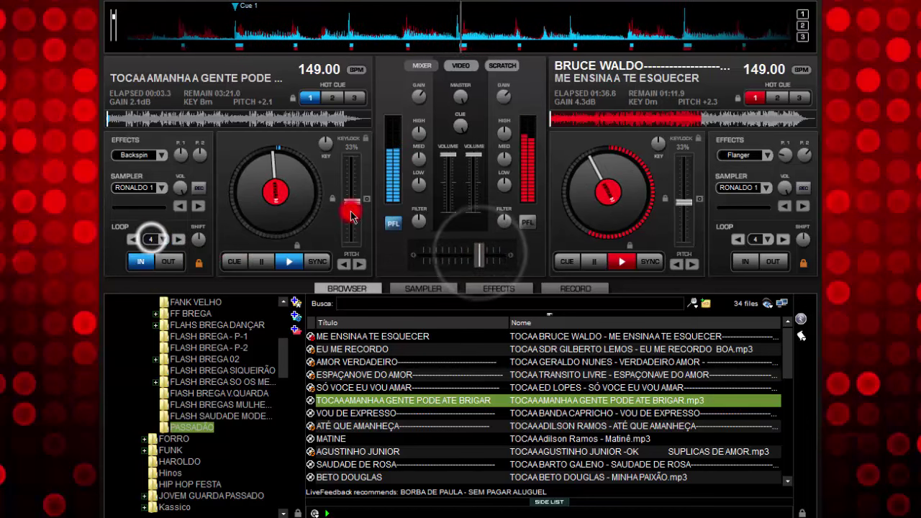
drag(479, 256, 455, 255)
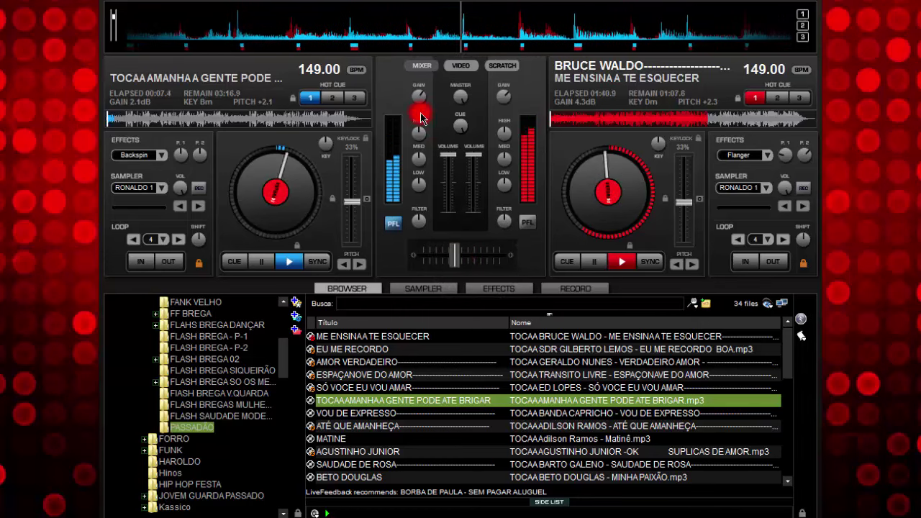
Play the saudade sample while fading fully to deck 1, and raise deck 1's gain to 3.2 dB
click(426, 289)
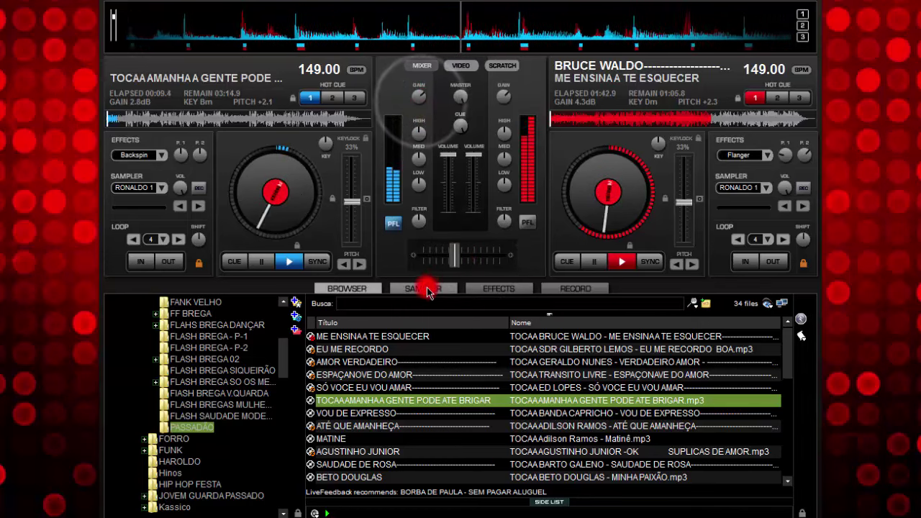
click(773, 312)
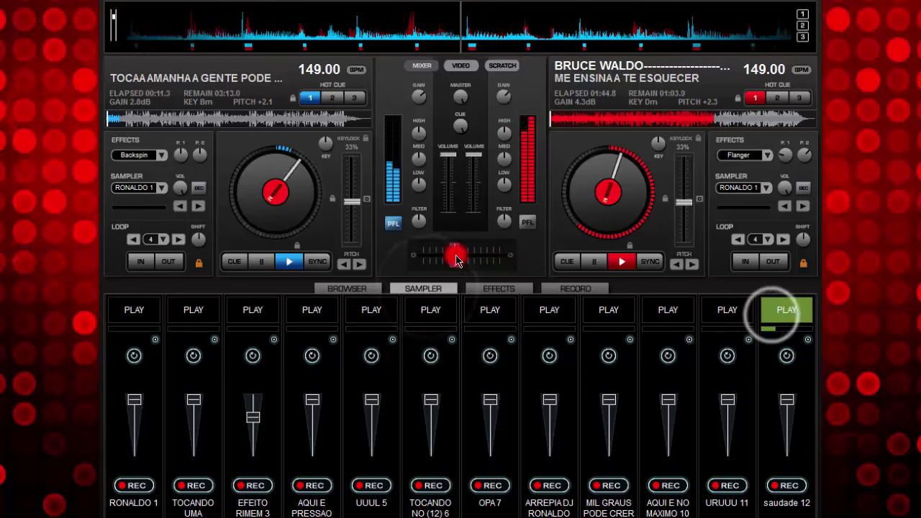
drag(456, 261, 425, 259)
click(418, 99)
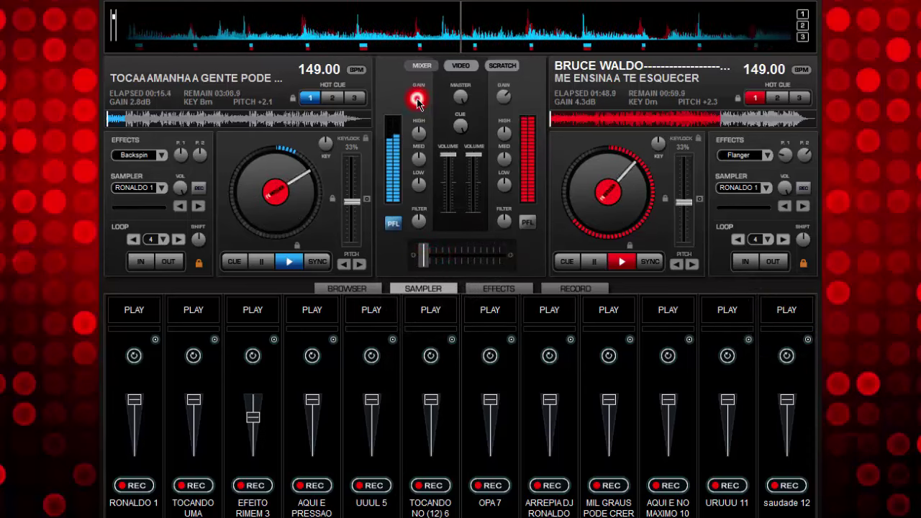
Pause deck 2 and raise the computer's sound volume slightly
click(370, 285)
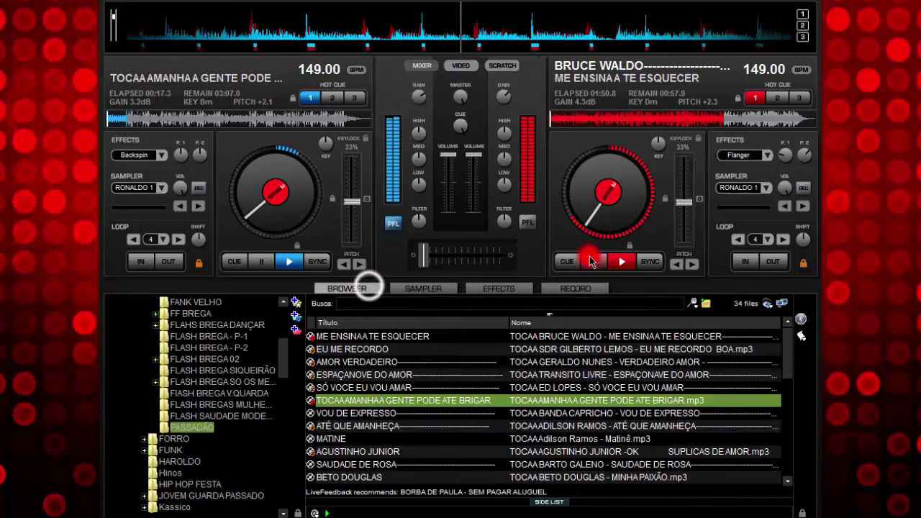
click(590, 260)
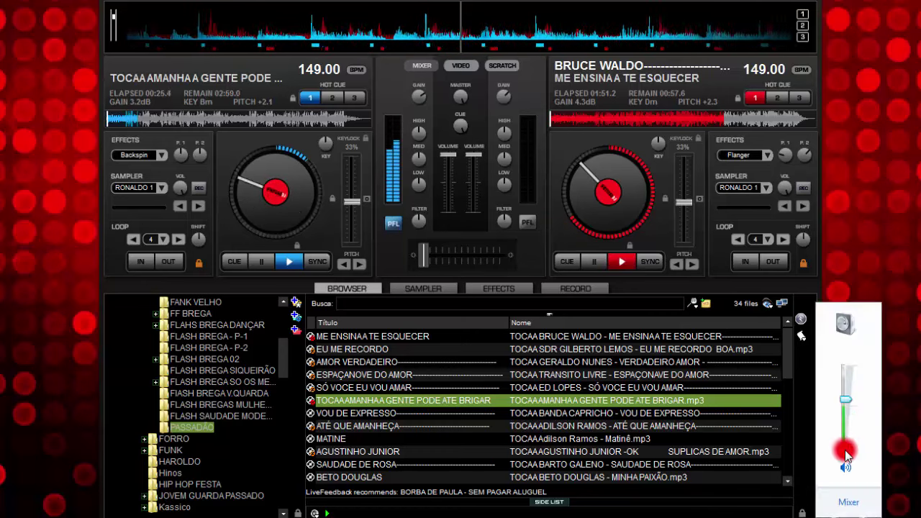
drag(844, 398, 843, 387)
click(561, 232)
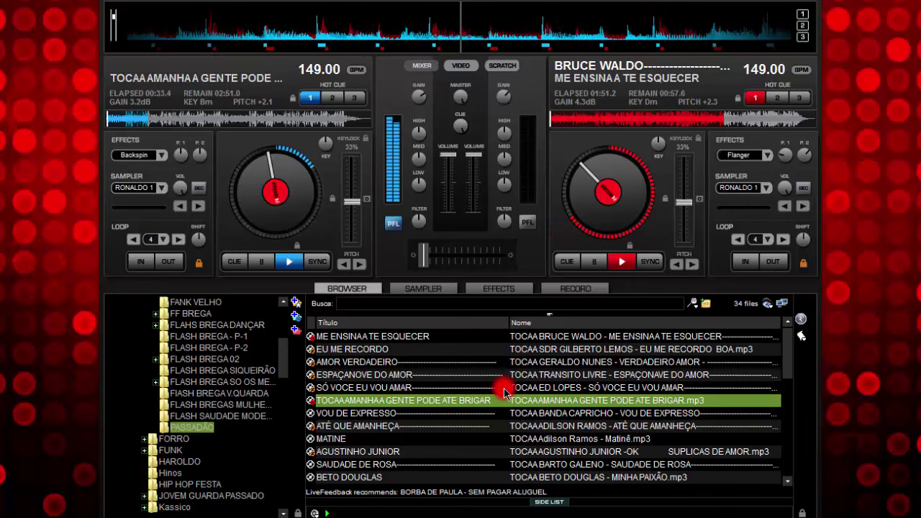
Load the track ATÉ QUE AMANHEÇA onto deck 2 and match its tempo to deck 1
click(496, 426)
drag(589, 221, 592, 207)
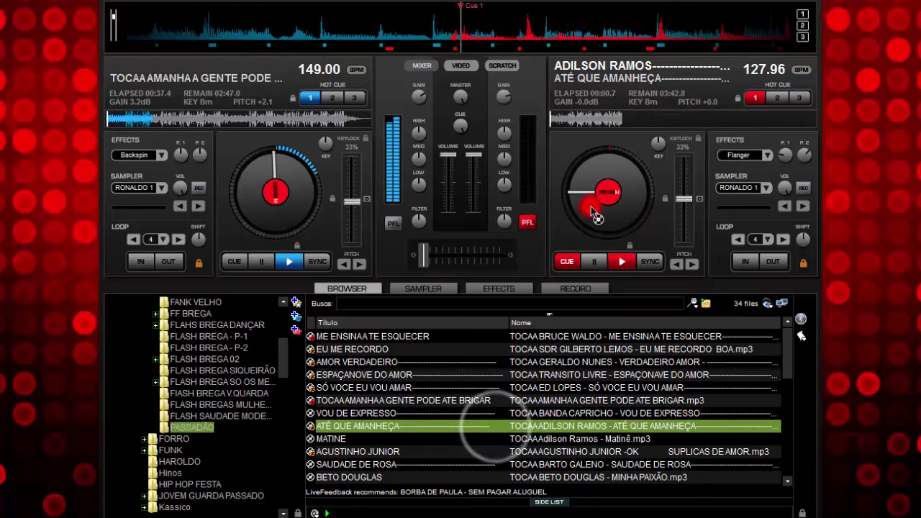
click(650, 264)
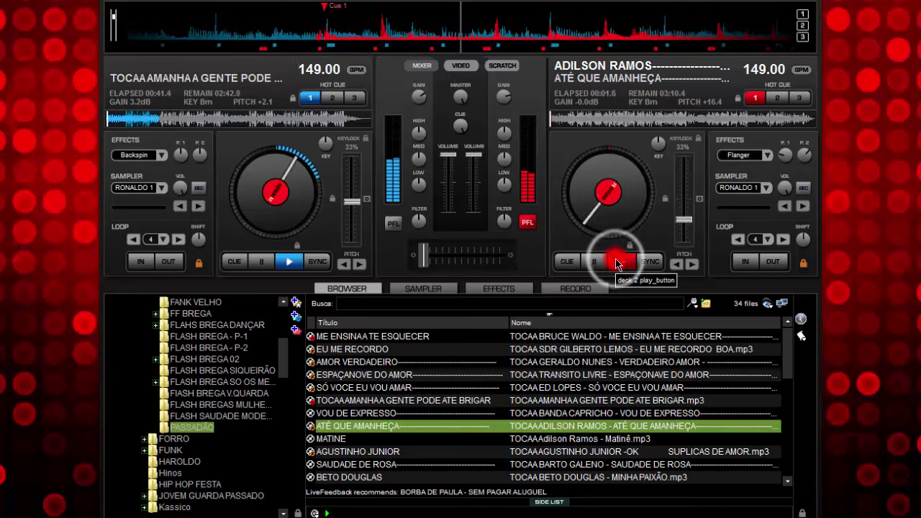
Replay deck 2's track from its cue point and set deck 2's gain to 0.8 dB
click(590, 268)
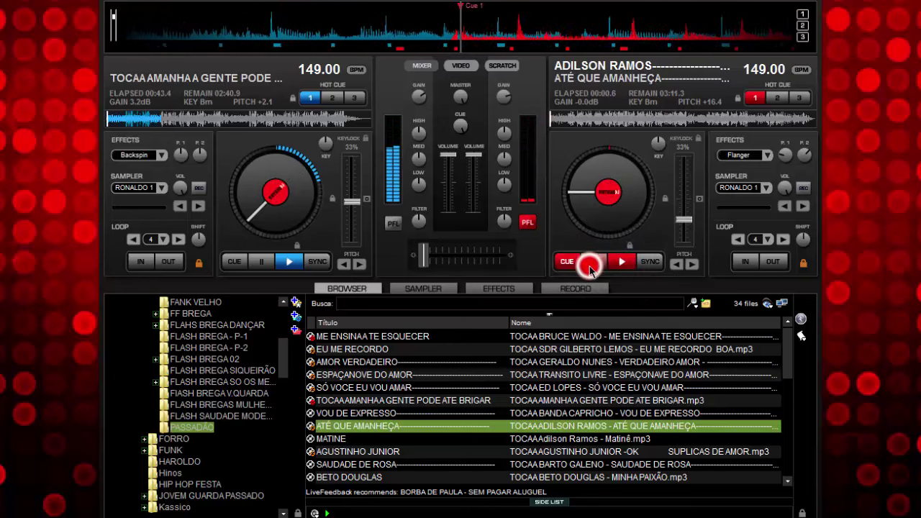
click(626, 263)
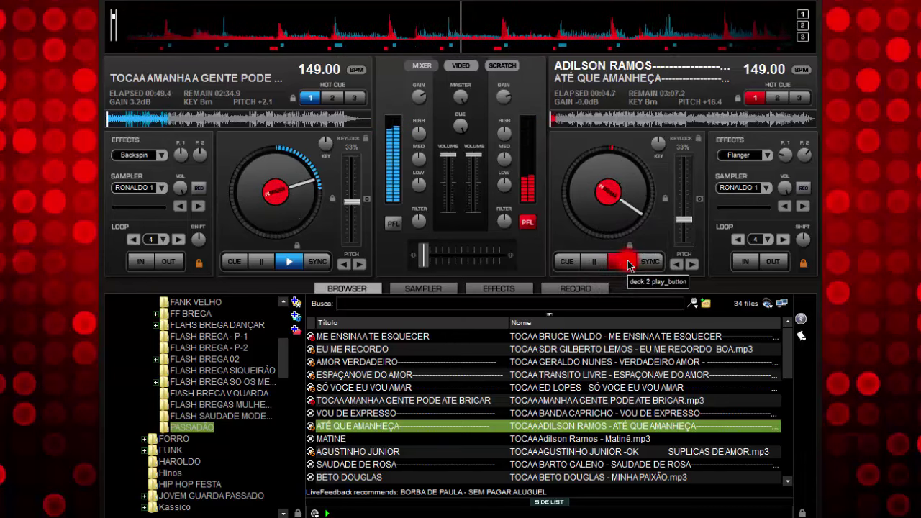
click(501, 99)
drag(500, 99, 500, 93)
Preview the start of ATÉ QUE AMANHEÇA on deck 2 once more and return it to its cue point
click(598, 261)
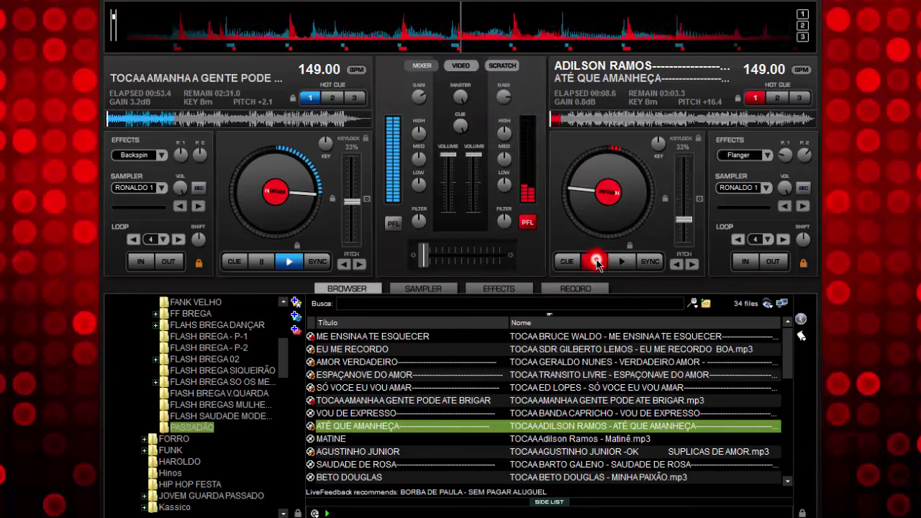
click(620, 261)
click(620, 263)
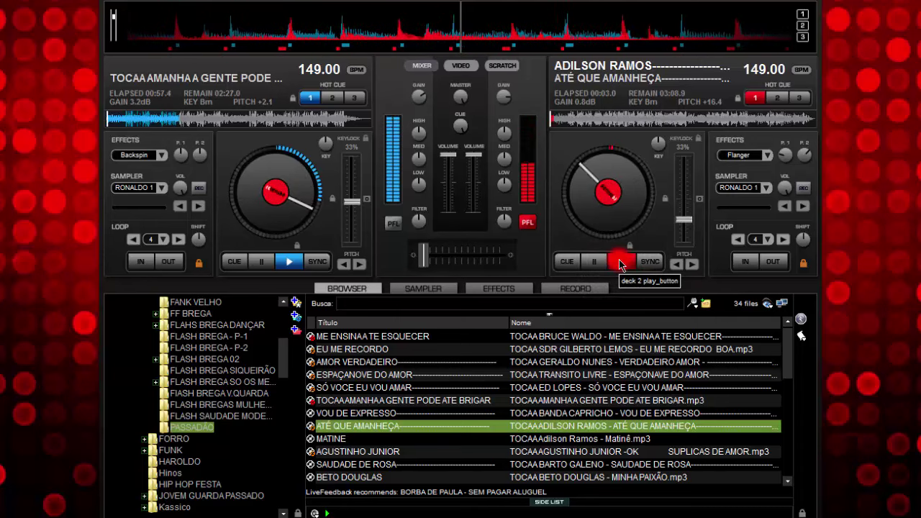
click(586, 262)
click(586, 262)
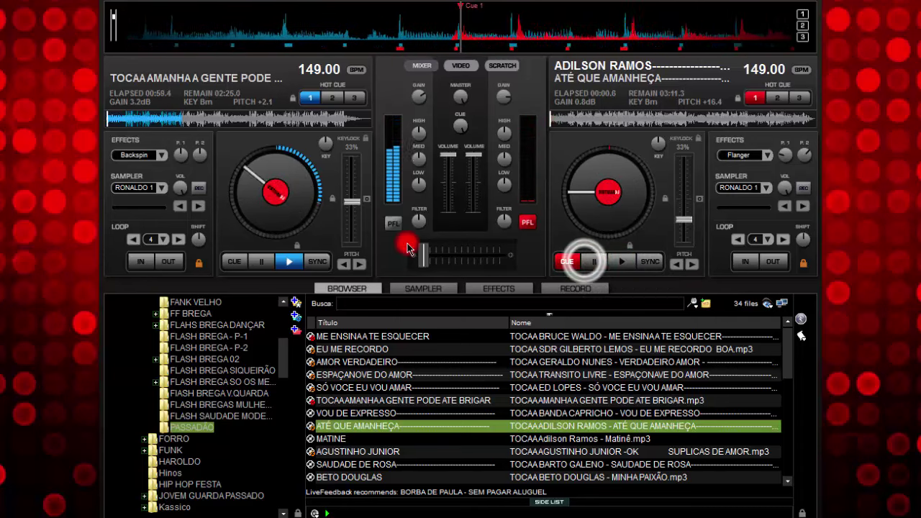
Set the crossfader about a quarter of the way from deck 1 toward deck 2
drag(424, 254, 461, 253)
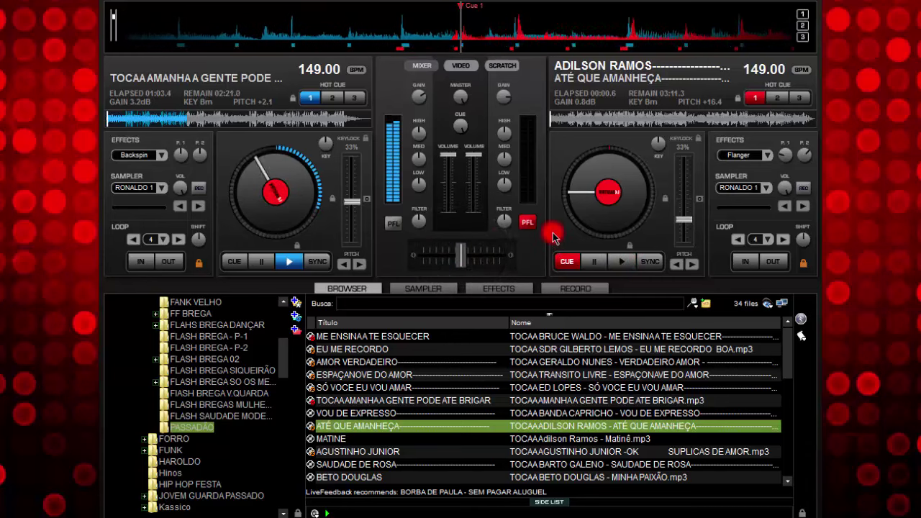
drag(461, 252, 442, 254)
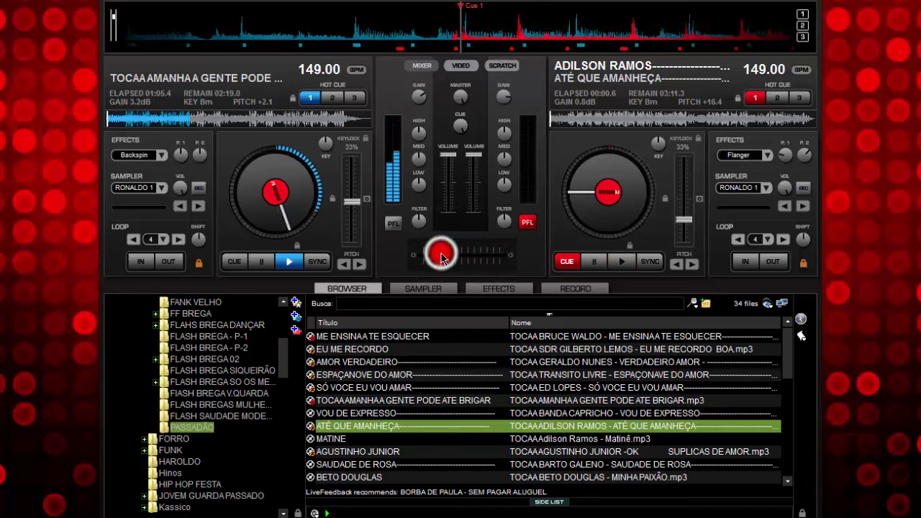
click(565, 236)
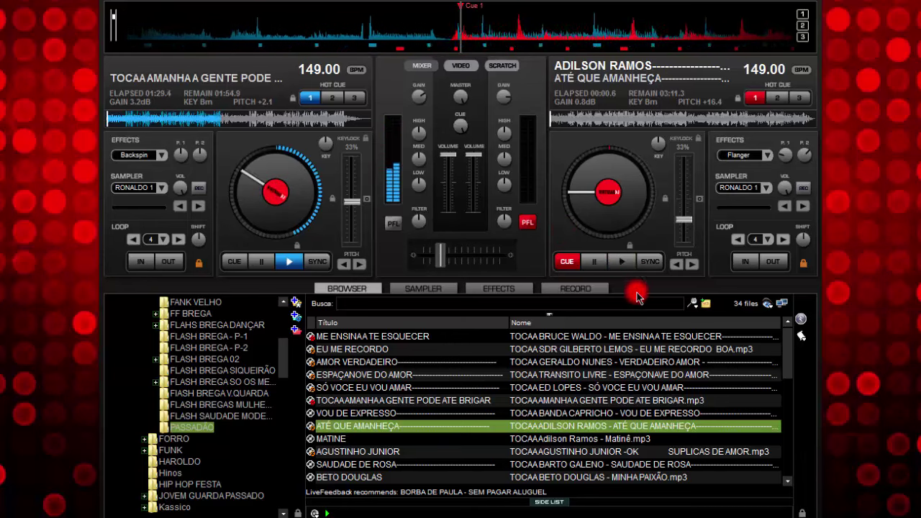
click(648, 262)
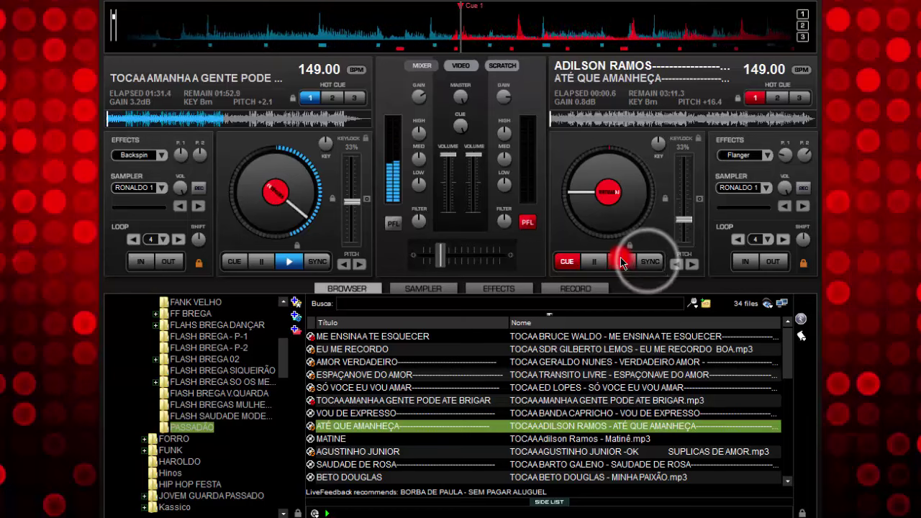
click(622, 262)
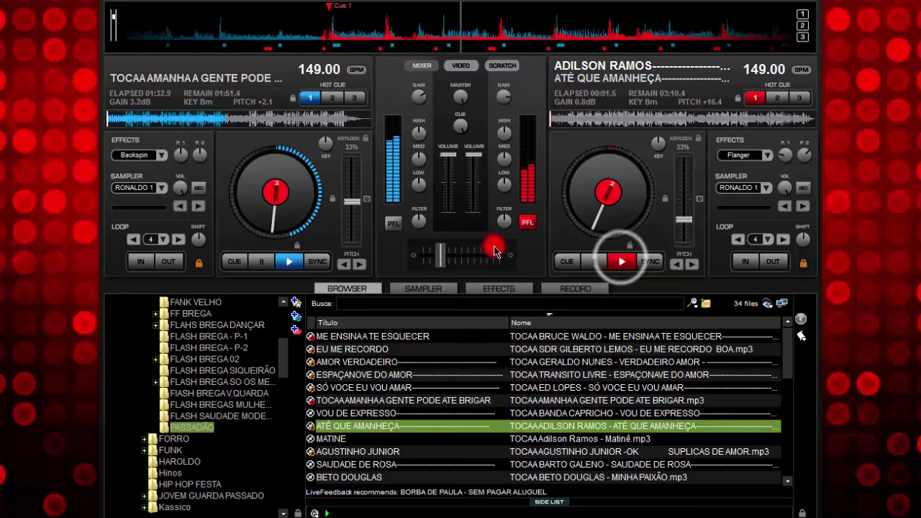
click(444, 255)
click(599, 269)
click(596, 263)
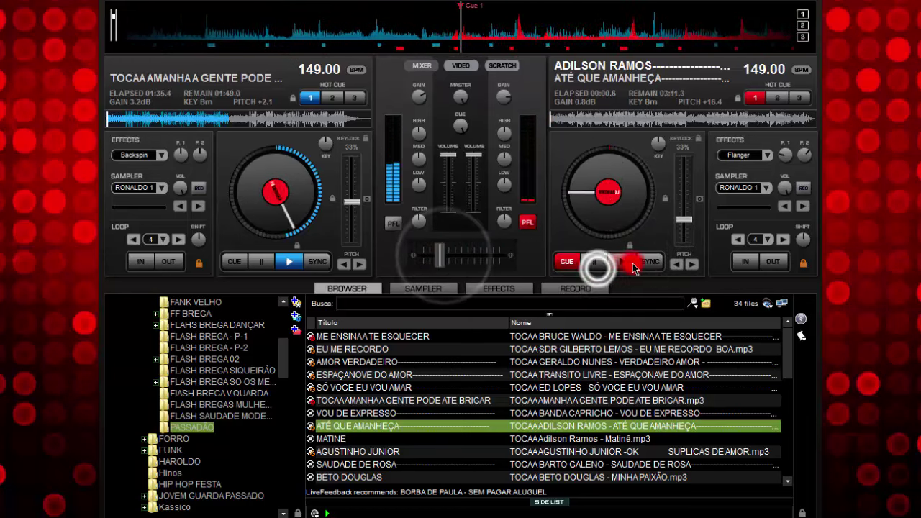
Start ATÉ QUE AMANHEÇA on deck 2 from its cue point and fade the crossfader fully to deck 2
click(622, 260)
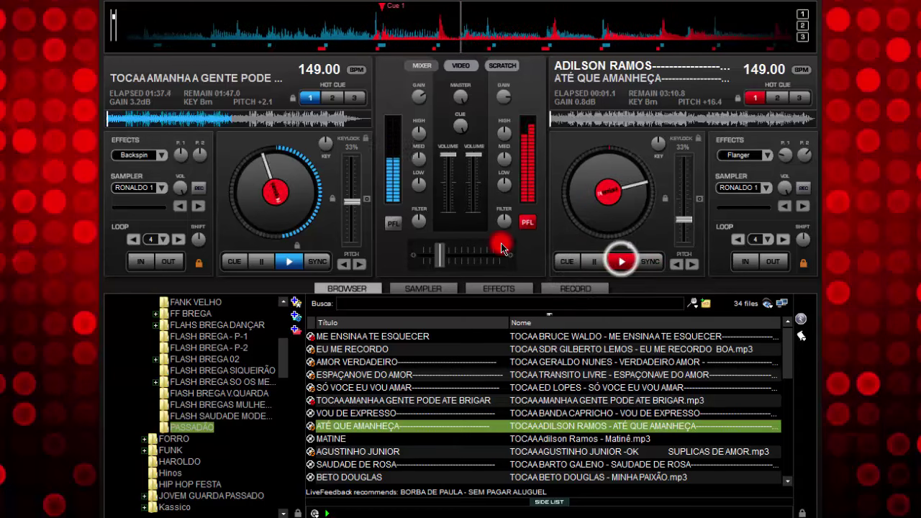
drag(440, 255, 511, 255)
Play the TOCANDO UMA sample and stop deck 1, returning it to its cue point
click(429, 288)
click(206, 310)
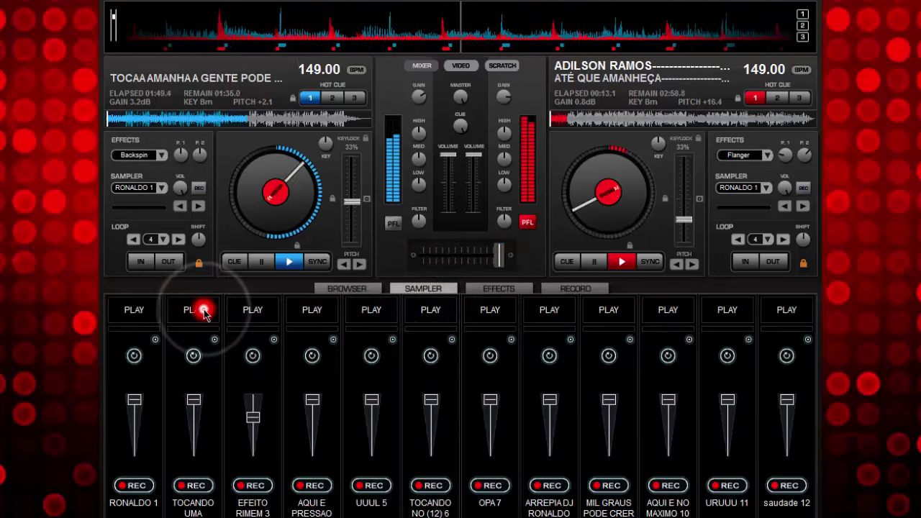
click(322, 288)
click(400, 254)
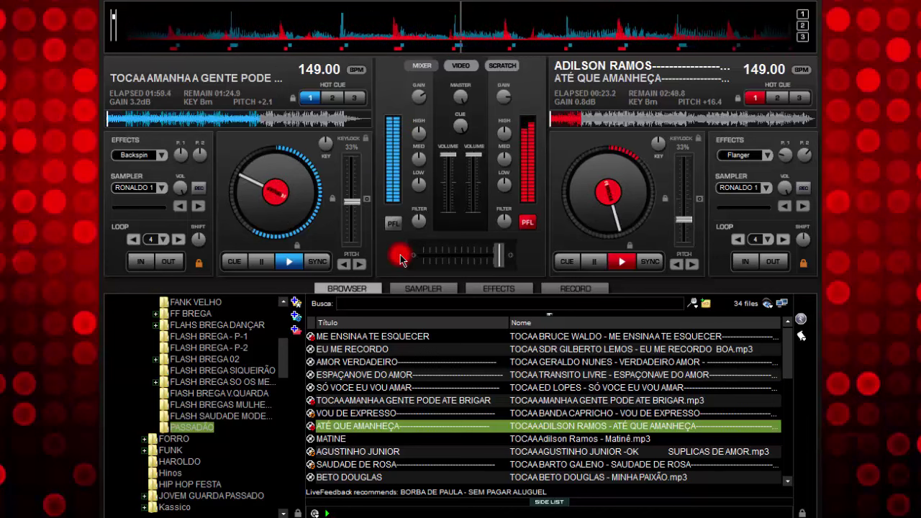
click(257, 262)
click(257, 262)
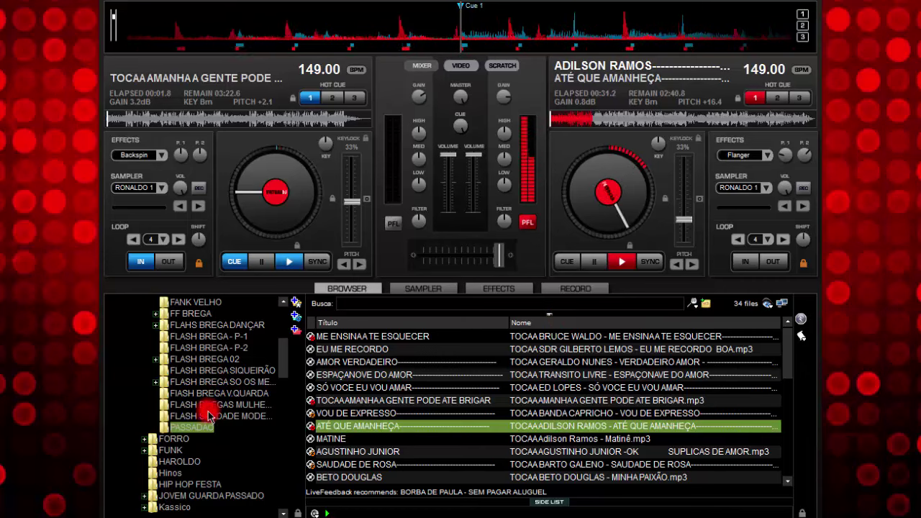
Reload the PASSADÃO folder's track list, load DEIXA DEIXA onto deck 1 and match its tempo to deck 2
click(205, 430)
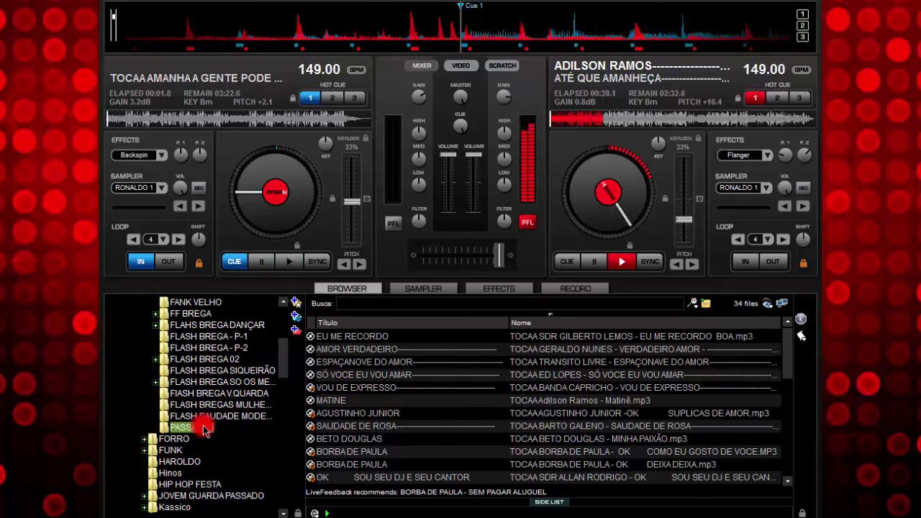
click(346, 465)
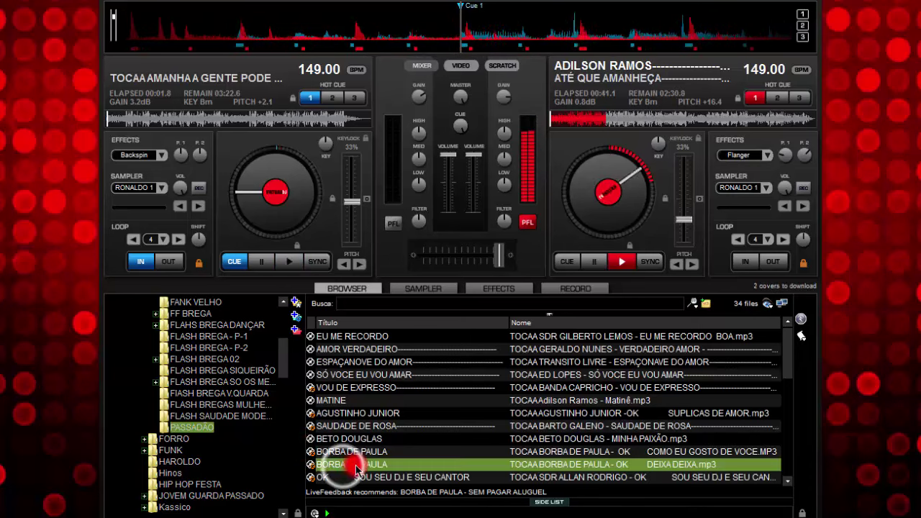
drag(356, 467, 294, 216)
click(312, 261)
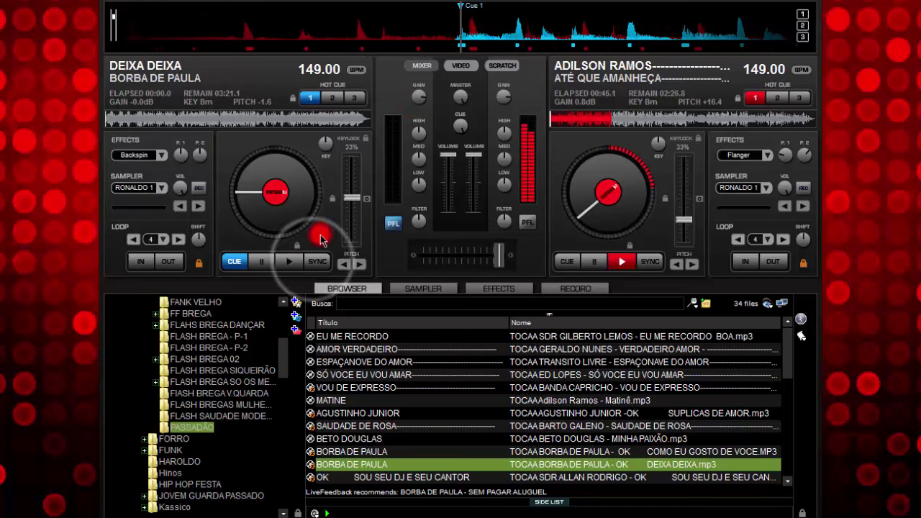
Preview DEIXA DEIXA on deck 1, set its gain to -1.2 dB and return it to the cue point
click(289, 262)
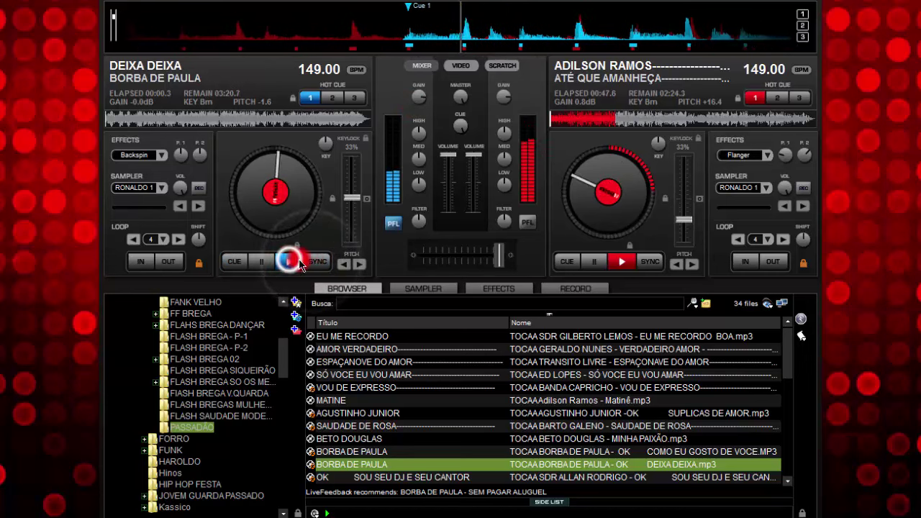
click(419, 102)
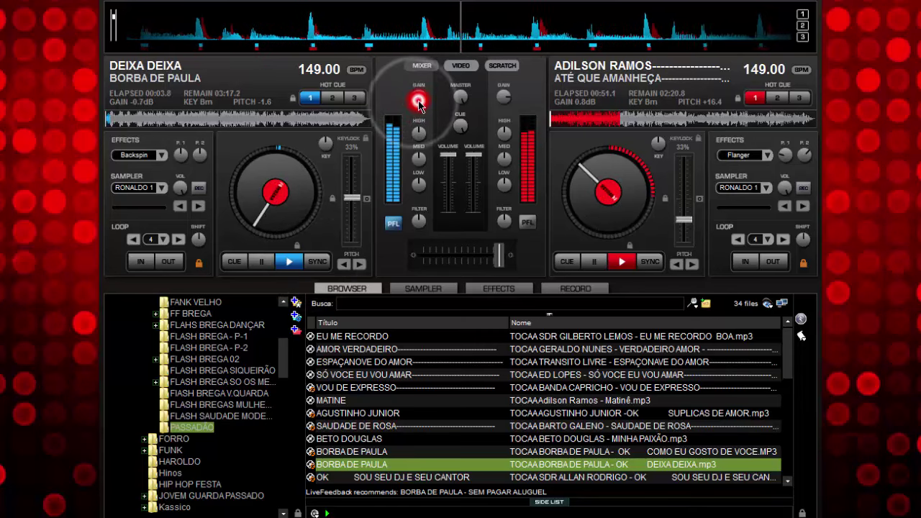
click(262, 262)
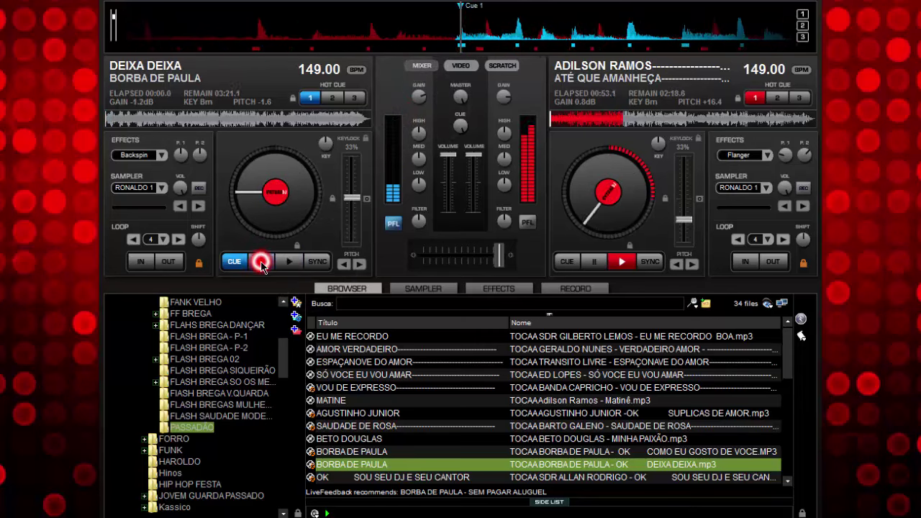
click(247, 237)
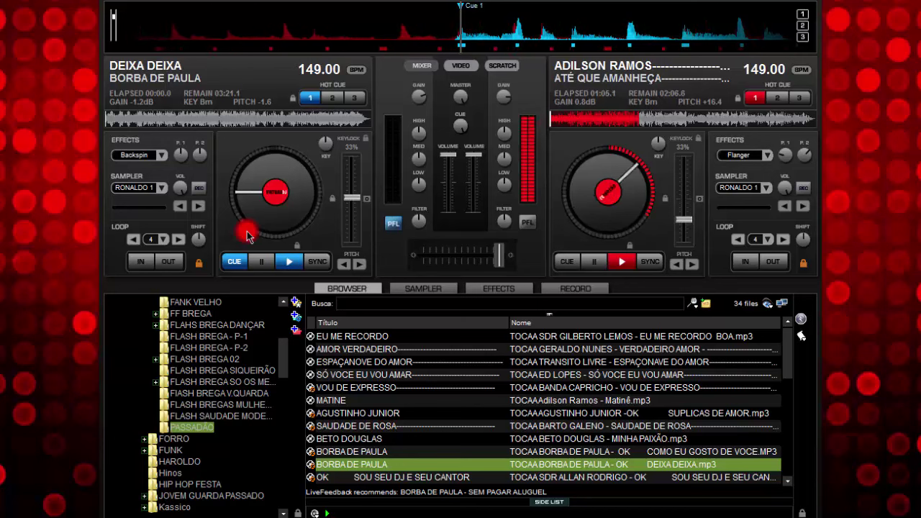
Try to start DEIXA DEIXA on deck 1 in sync with deck 2, stopping it back at its cue point
click(318, 264)
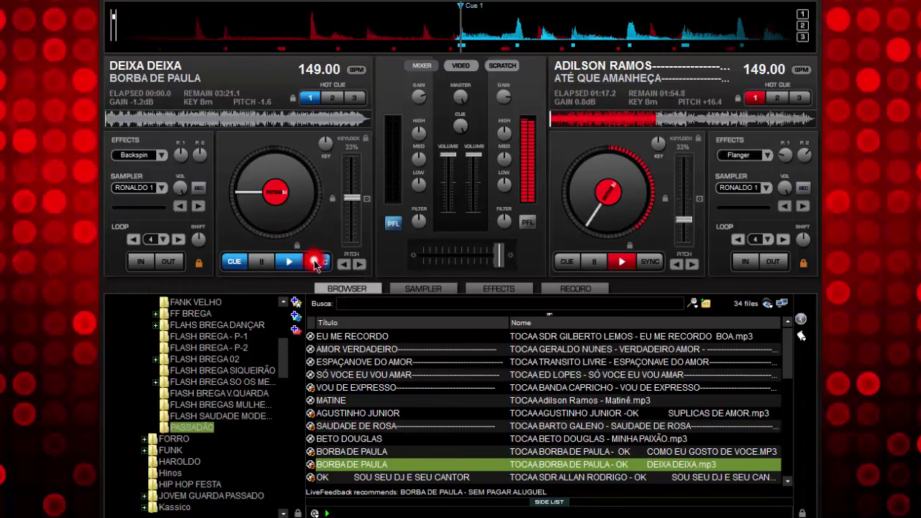
click(286, 263)
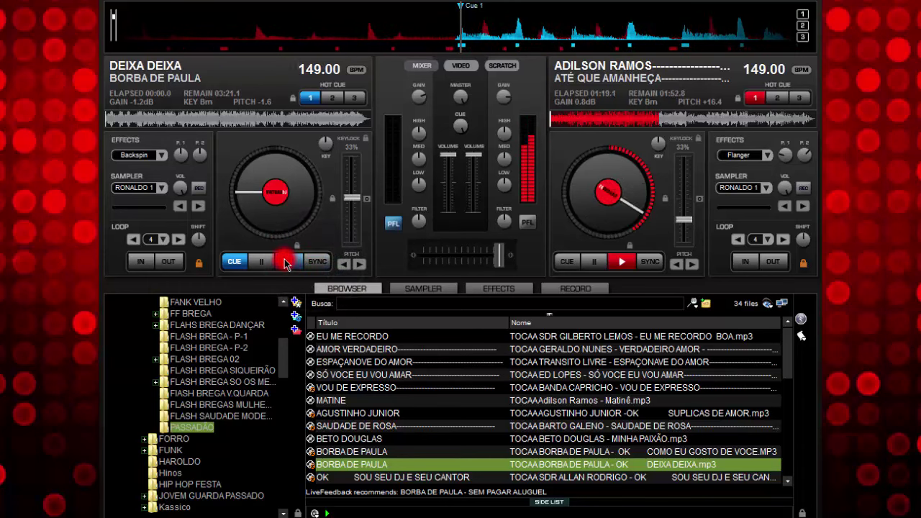
click(259, 260)
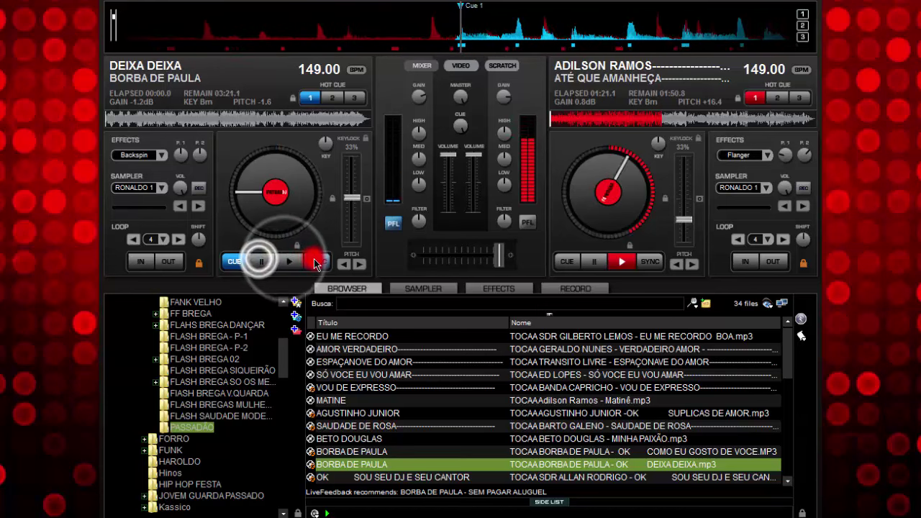
click(315, 261)
click(292, 262)
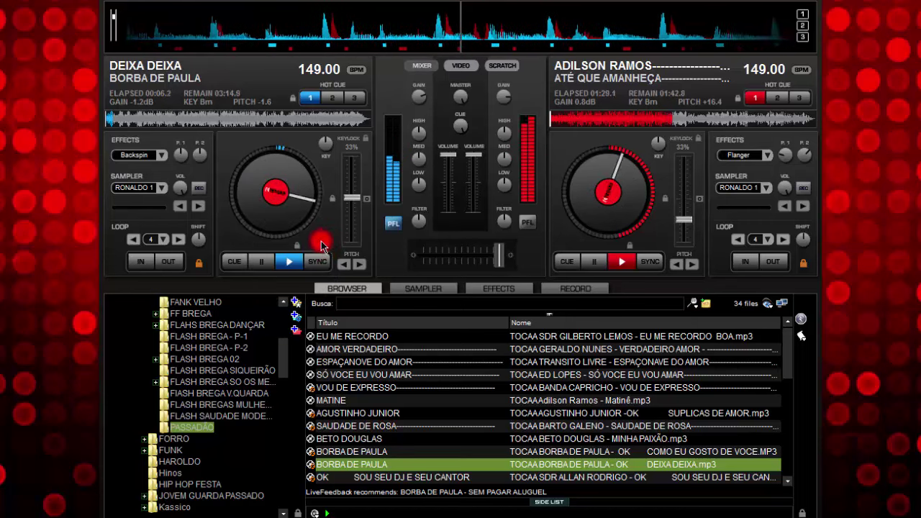
click(268, 265)
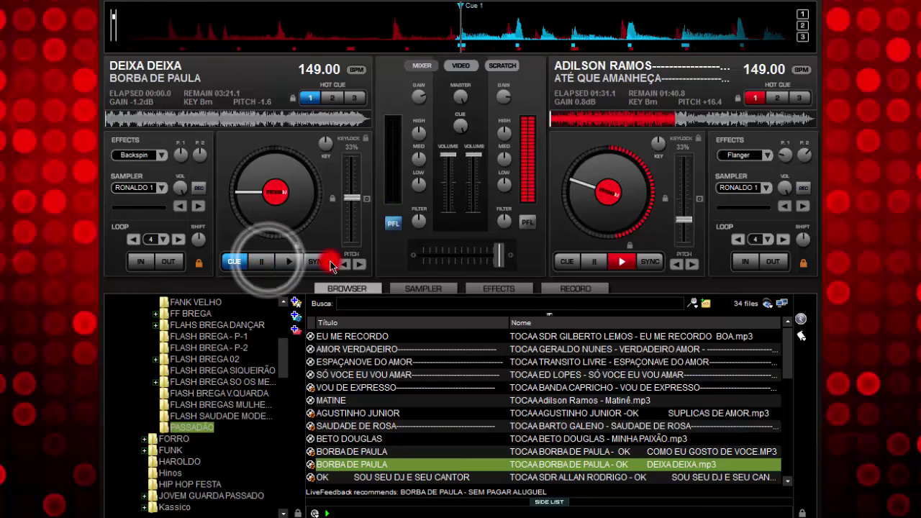
Set a 4-beat loop at deck 1's cue point and start DEIXA DEIXA in it, synced to deck 2
click(317, 263)
click(149, 239)
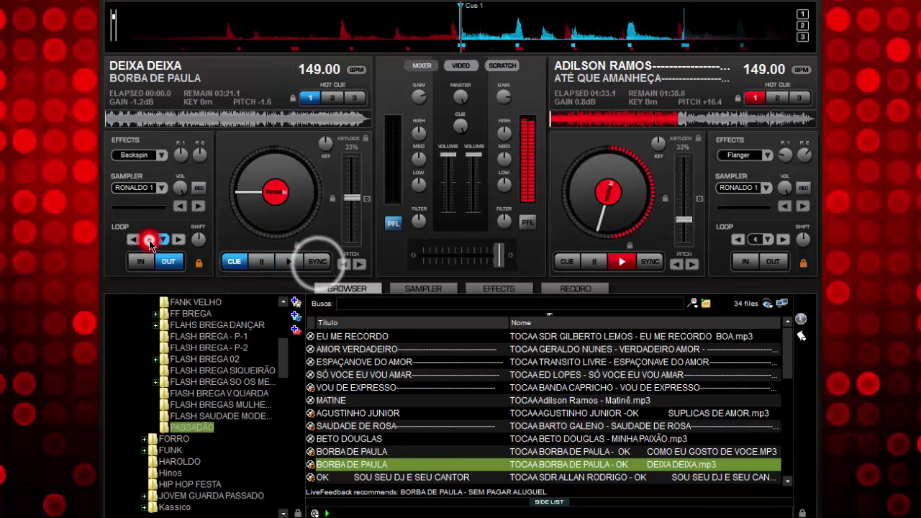
click(288, 262)
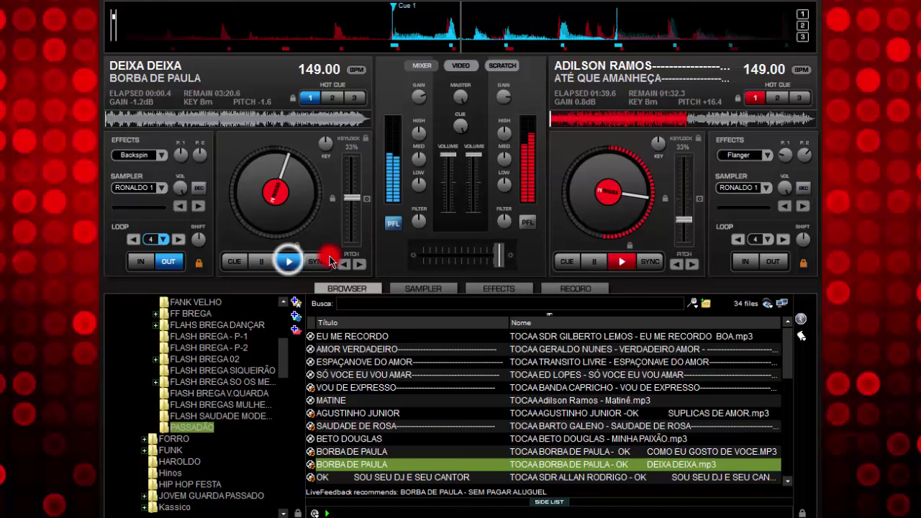
Release deck 1's 4-beat loop and fade the crossfader fully to deck 1
click(489, 256)
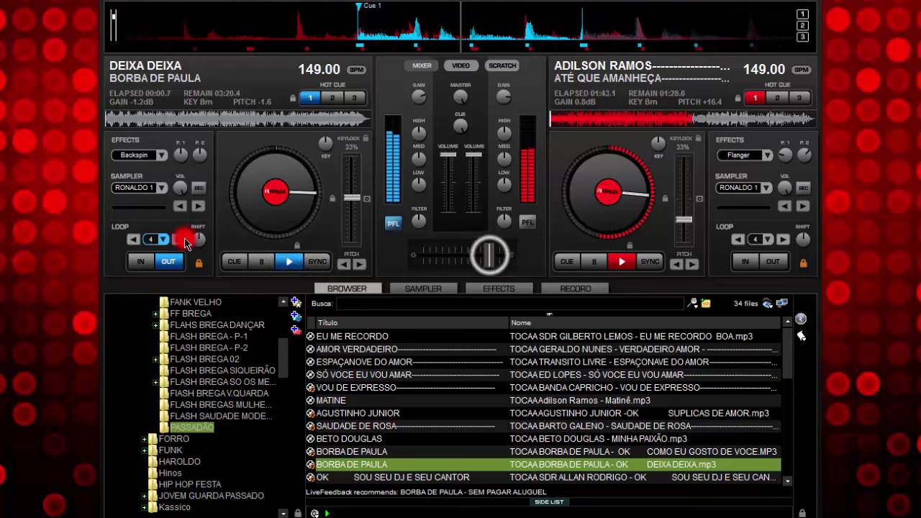
click(152, 238)
drag(488, 250, 420, 255)
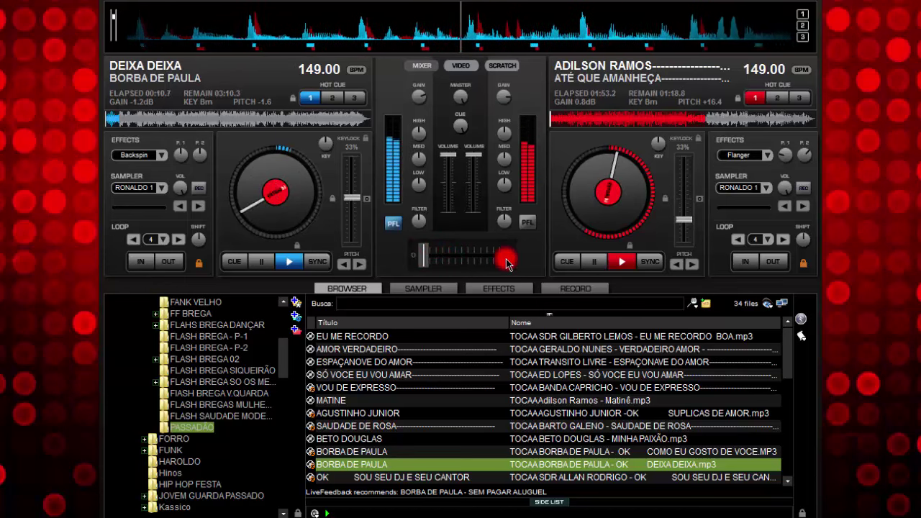
Stop deck 2 at its cue point and play the TOCANDO UMA and URUUU 11 samples
click(596, 263)
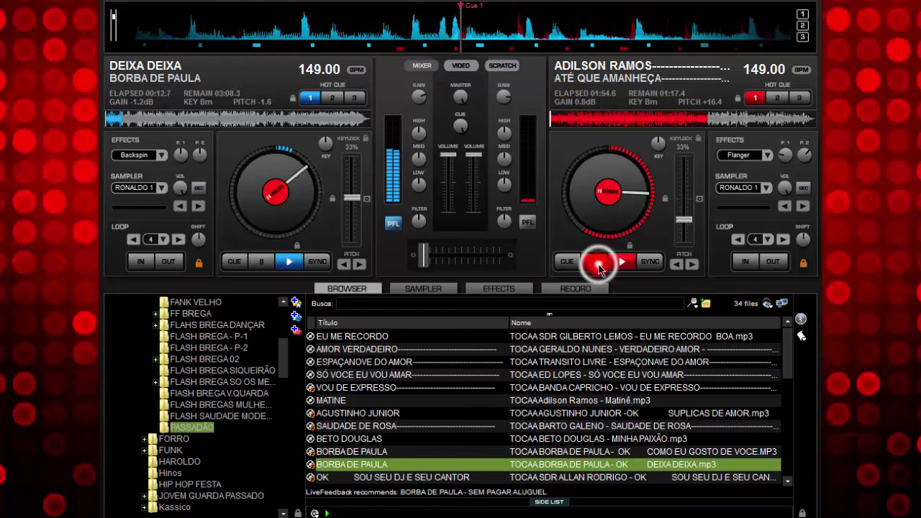
click(597, 262)
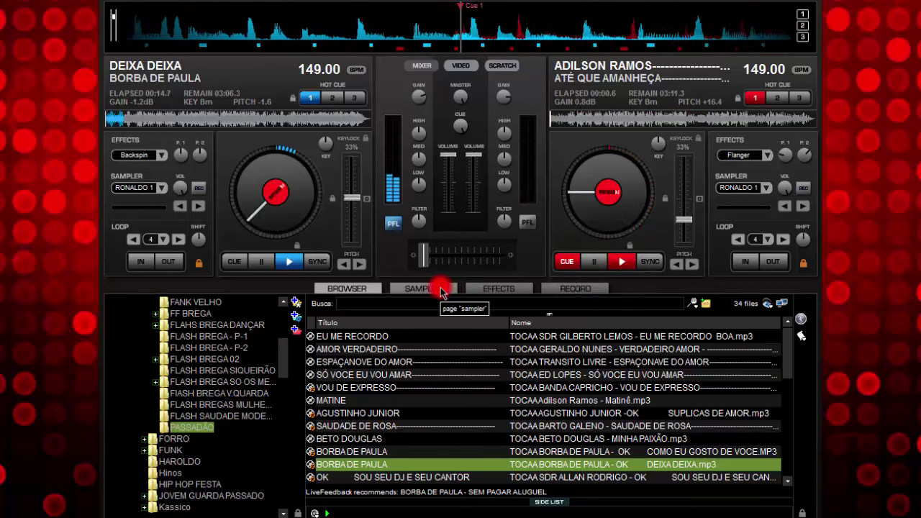
click(441, 290)
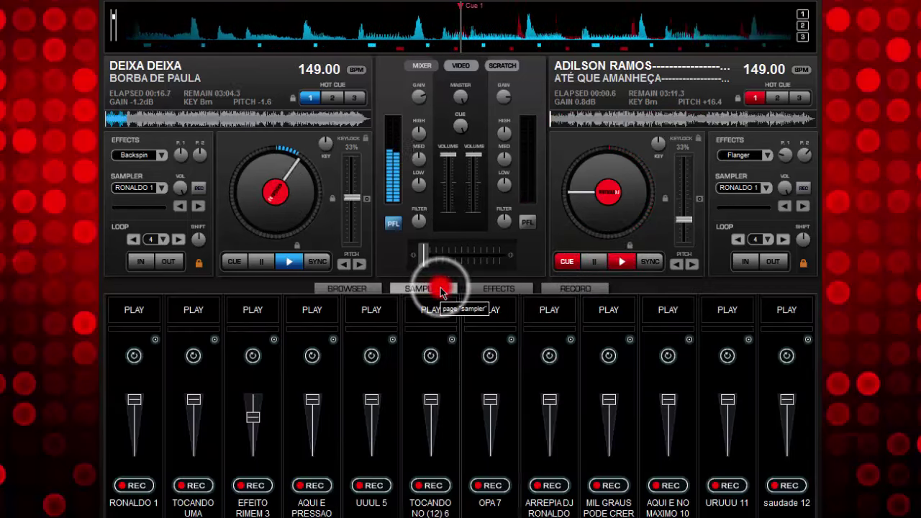
click(201, 310)
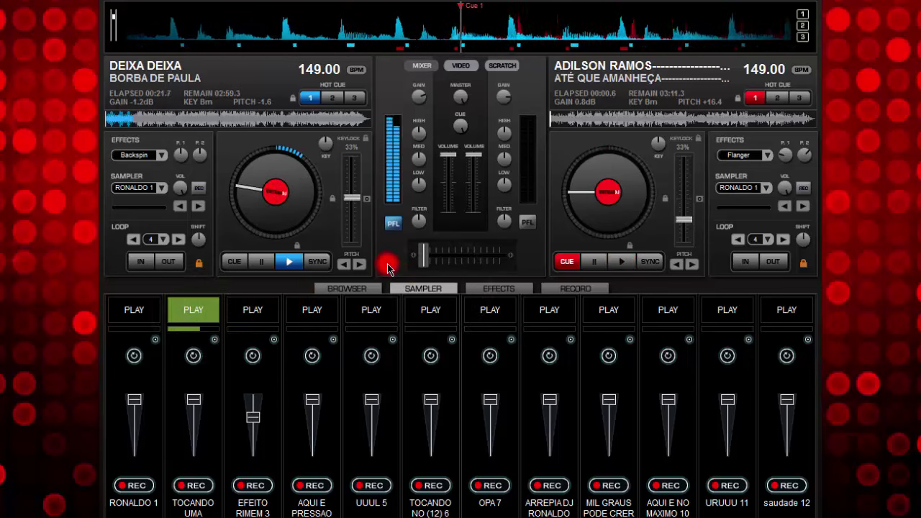
click(718, 310)
Load PROCURO VOCE onto deck 2, replace it with NAO DEIXE ESCAPAR and match the tempo to deck 1
click(347, 288)
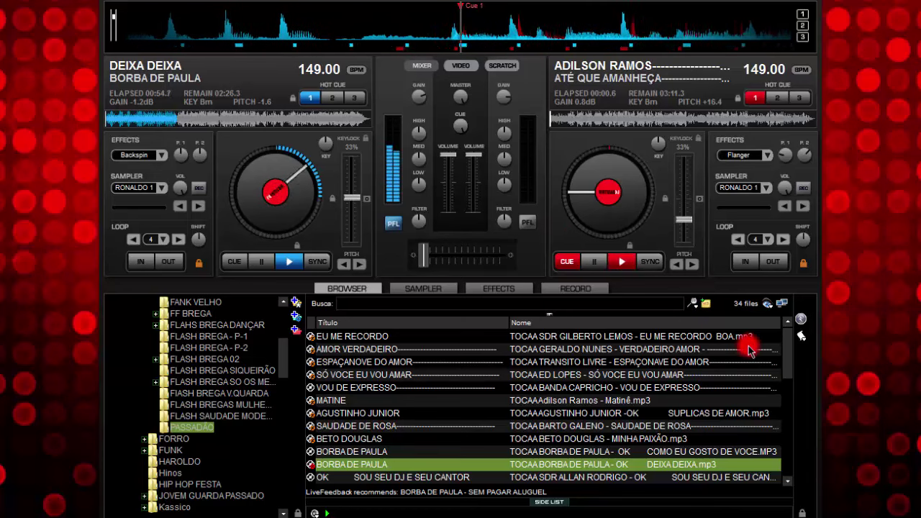
drag(792, 344, 790, 394)
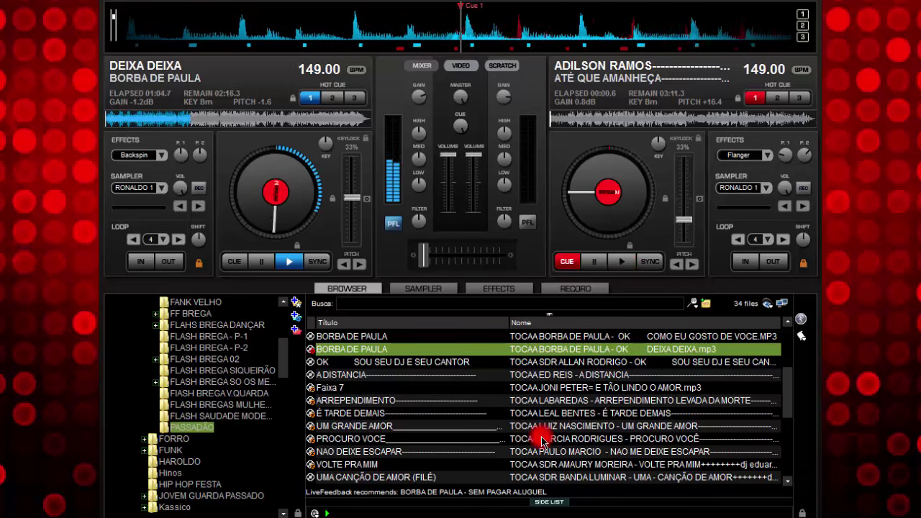
drag(542, 439, 596, 208)
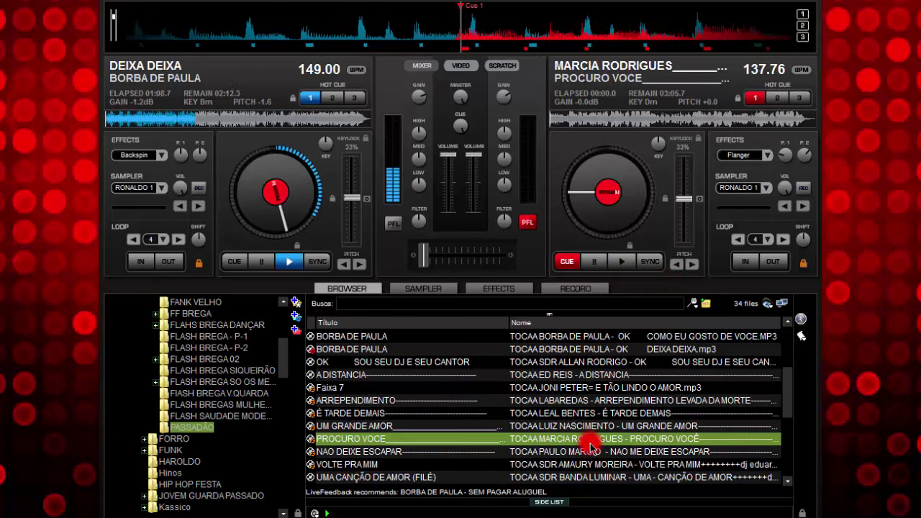
drag(589, 456, 604, 206)
click(649, 261)
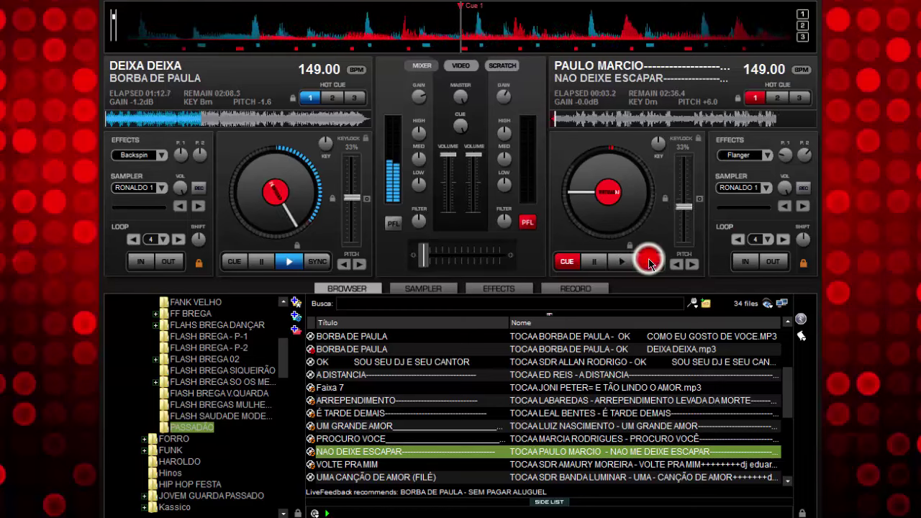
Preview NAO DEIXE ESCAPAR on deck 2 in a 4-beat loop, set its gain to 1.9 dB and return it to the cue point
click(754, 239)
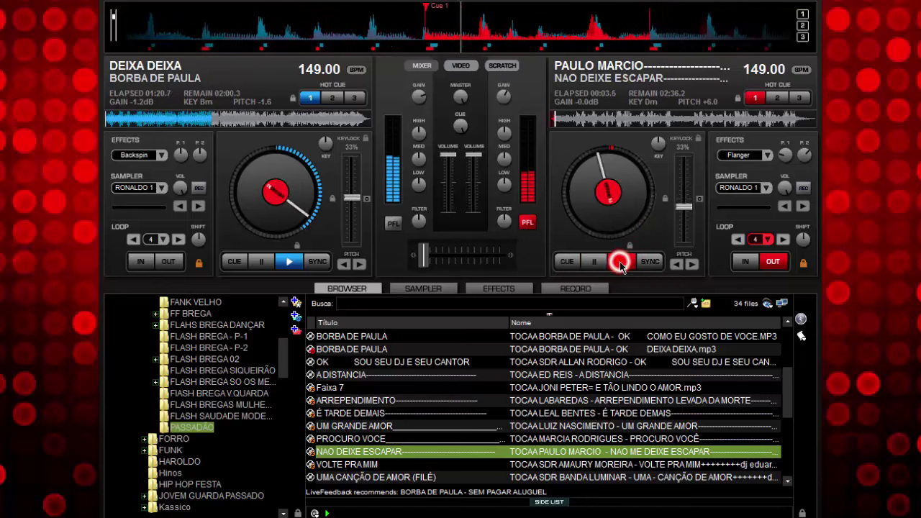
click(620, 261)
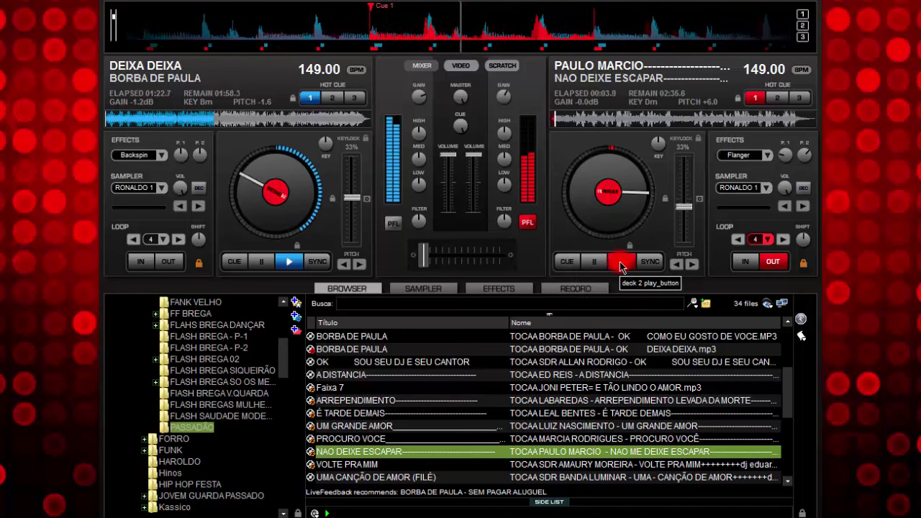
click(652, 263)
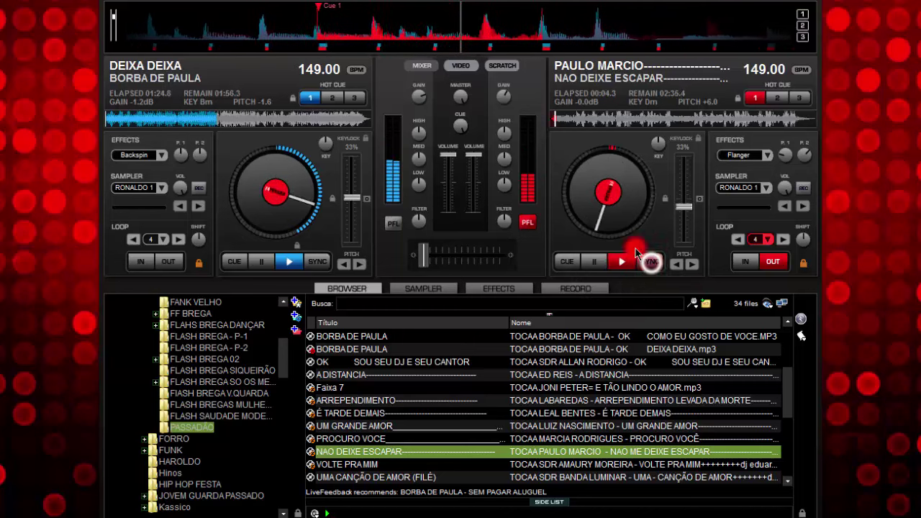
drag(502, 96, 519, 93)
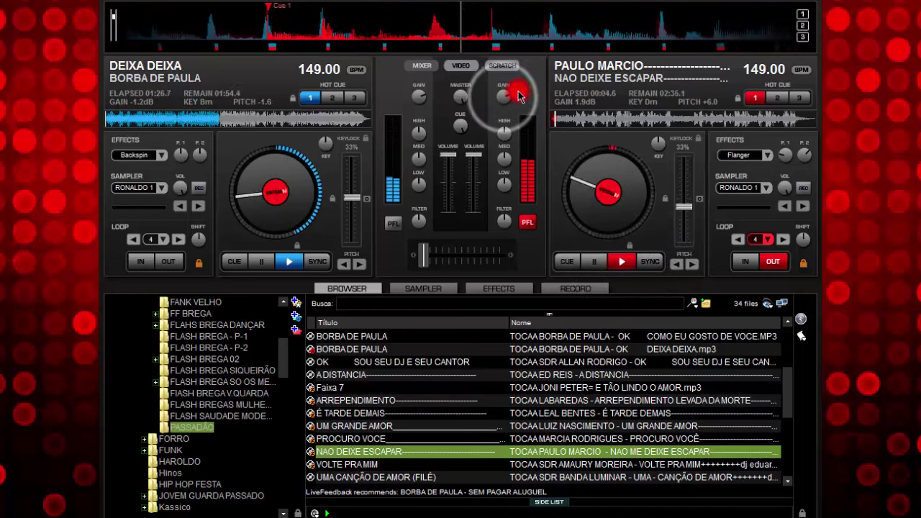
click(595, 261)
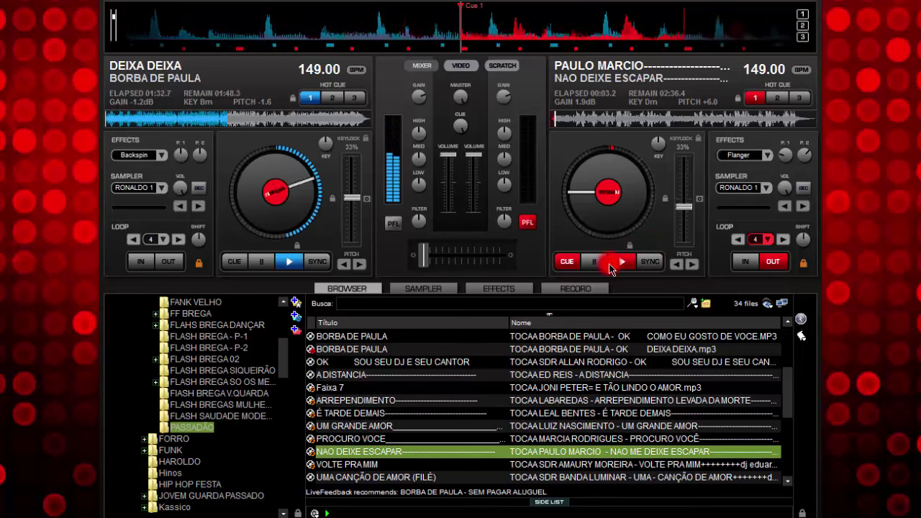
Start the looped NAO DEIXE ESCAPAR on deck 2 and sync its beats to deck 1
click(613, 264)
click(648, 263)
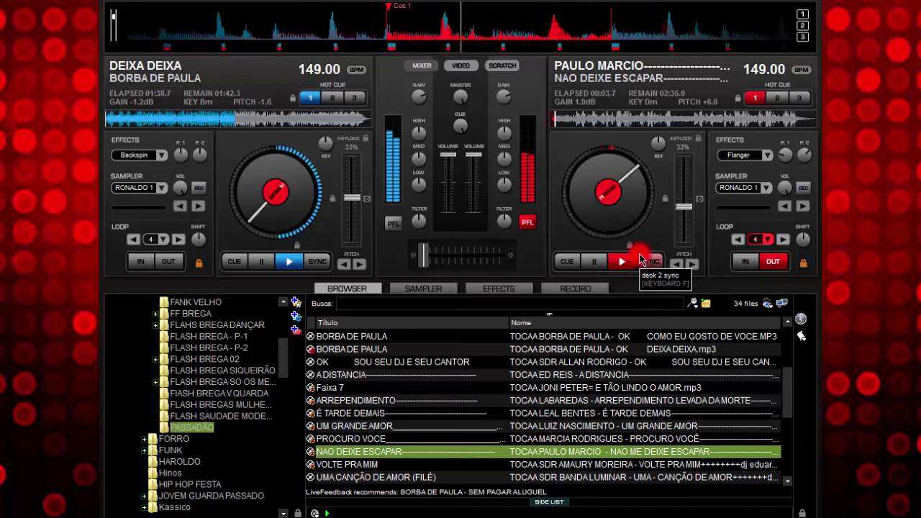
click(443, 255)
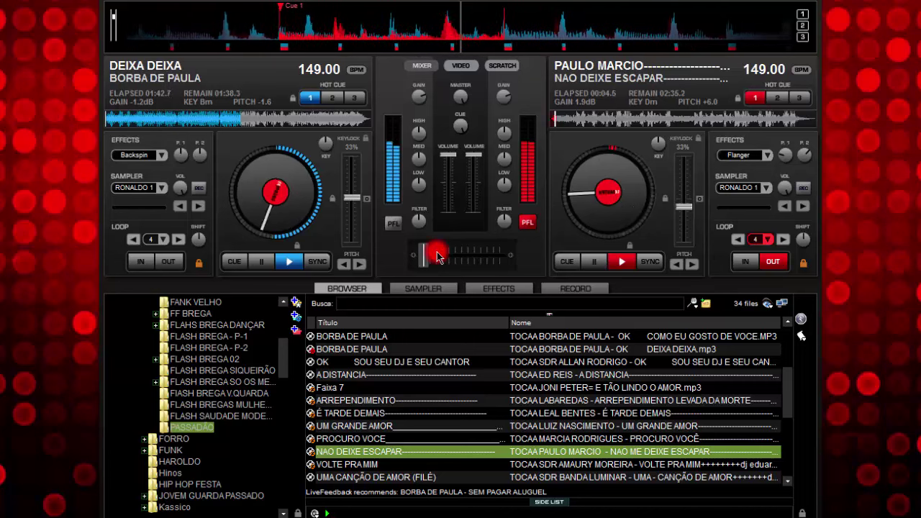
click(648, 261)
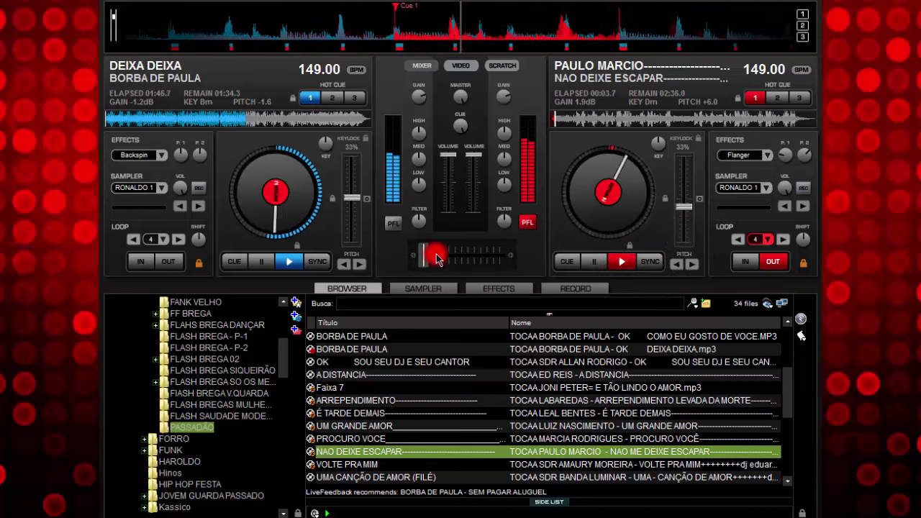
Fade the crossfader fully to deck 2 and release its 4-beat loop
drag(436, 254, 518, 249)
click(751, 239)
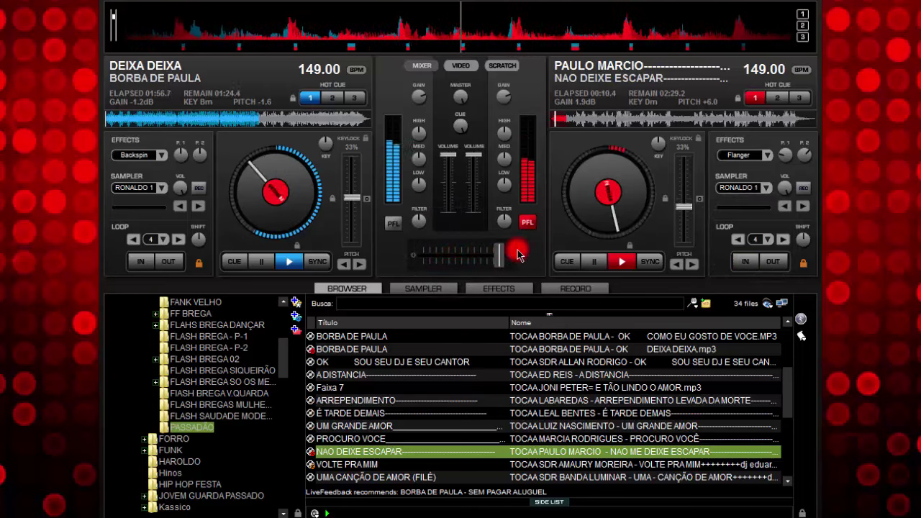
Stop deck 1 and load UMA CANÇÃO DE AMOR (FILÉ) onto it, matching its tempo to deck 2
click(368, 272)
double_click(261, 257)
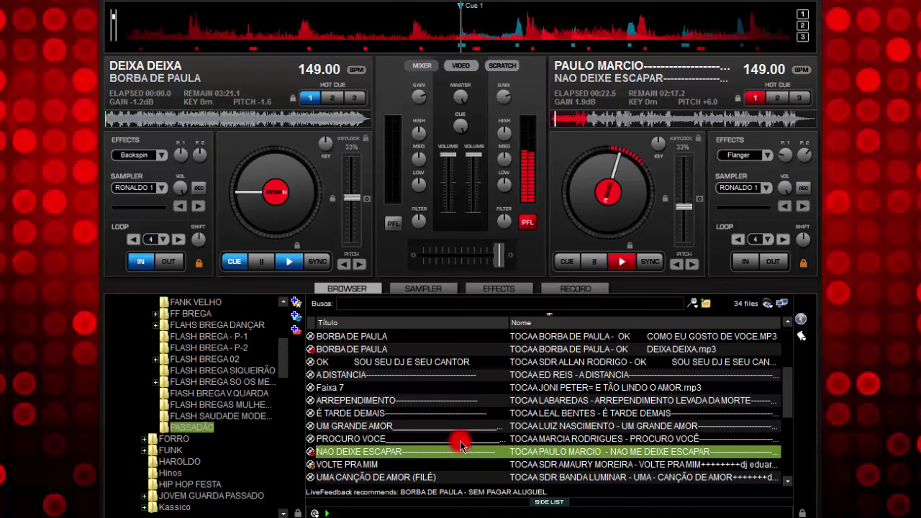
click(418, 478)
drag(425, 481, 310, 265)
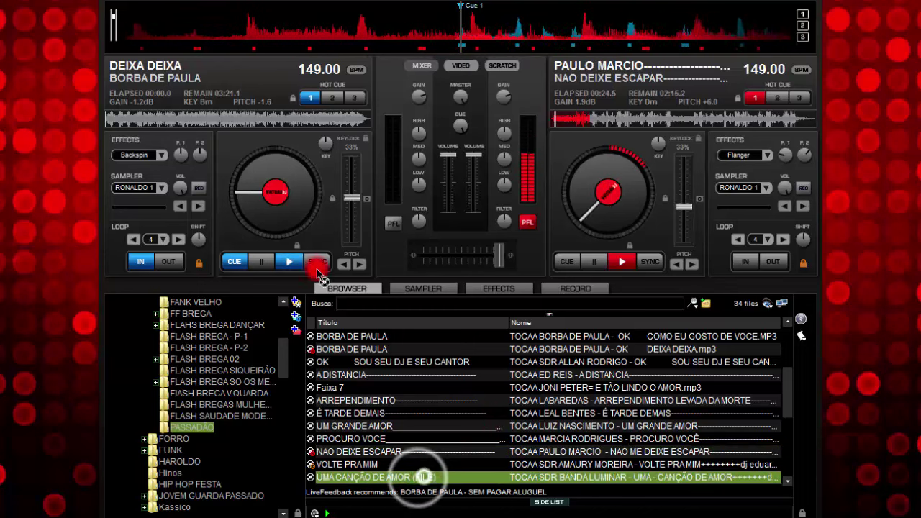
click(314, 262)
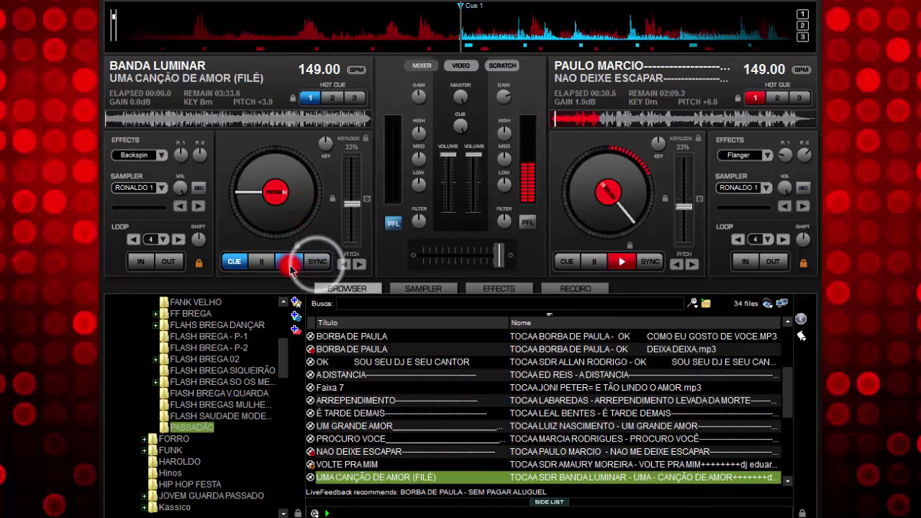
Preview UMA CANÇÃO DE AMOR (FILÉ) on deck 1 and return it to its cue point
click(289, 263)
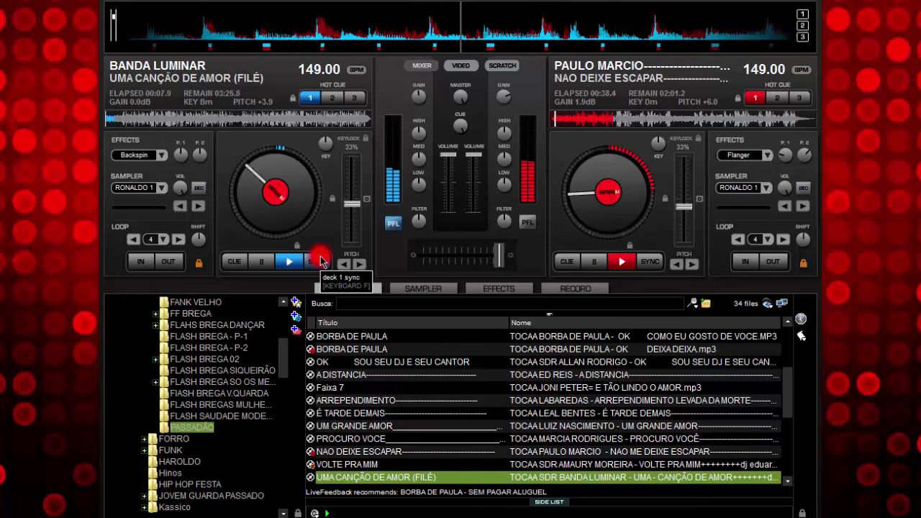
click(254, 263)
click(258, 266)
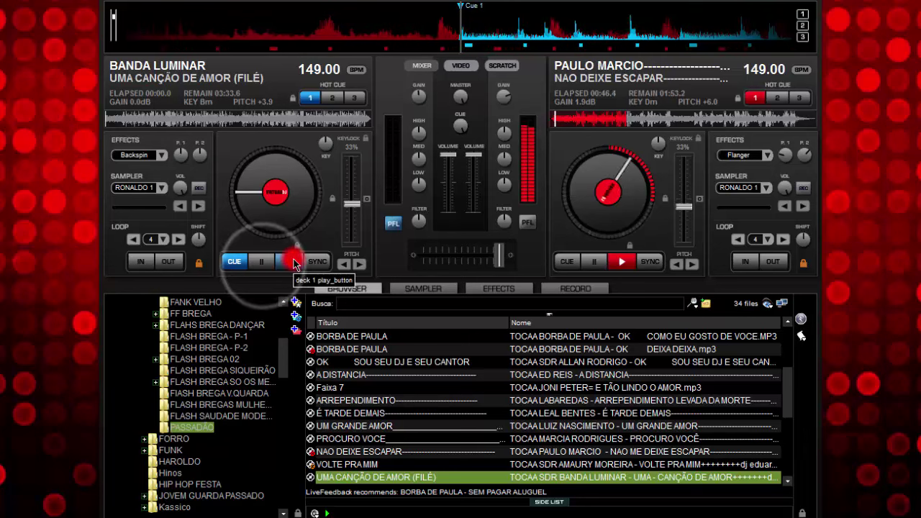
Replay the opening of UMA CANÇÃO DE AMOR (FILÉ) on deck 1 and stop it back at Cue 1
click(288, 262)
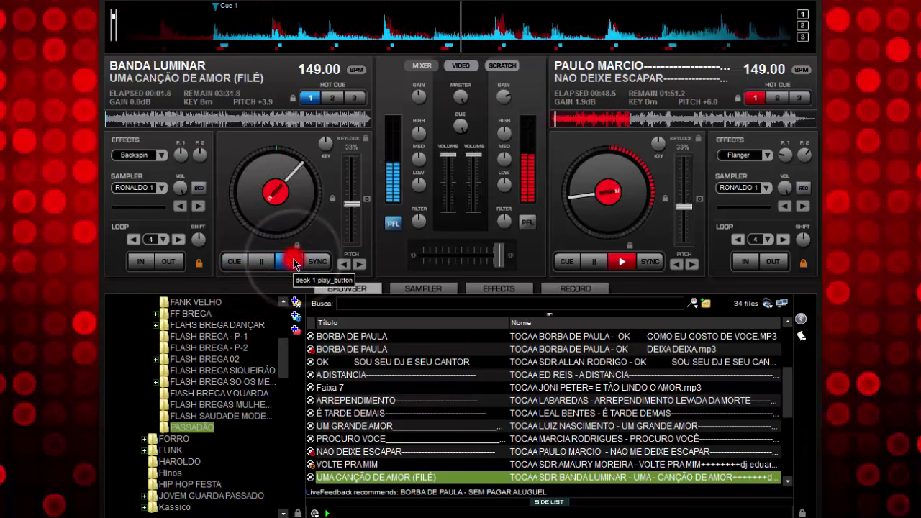
click(263, 264)
click(262, 261)
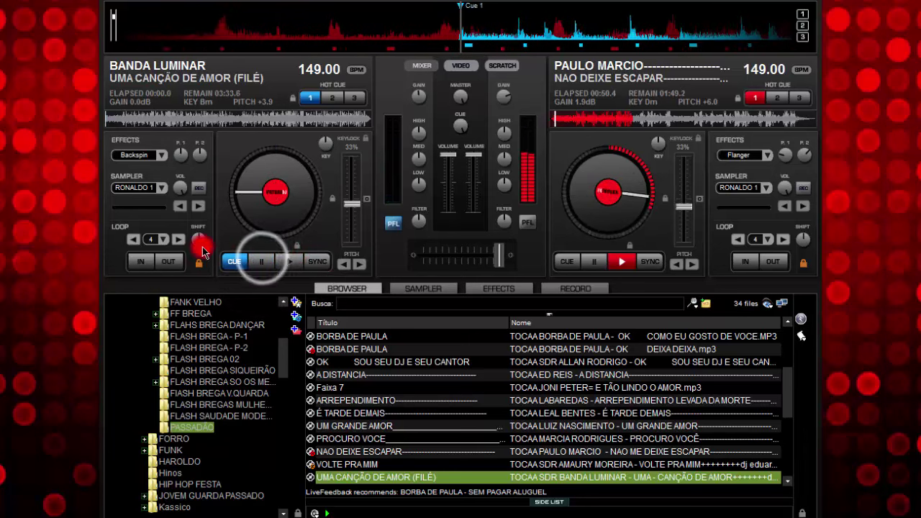
Enable a 4-beat loop on deck 1, test it in sync with deck 2, and return it to the cue point
click(151, 240)
click(317, 261)
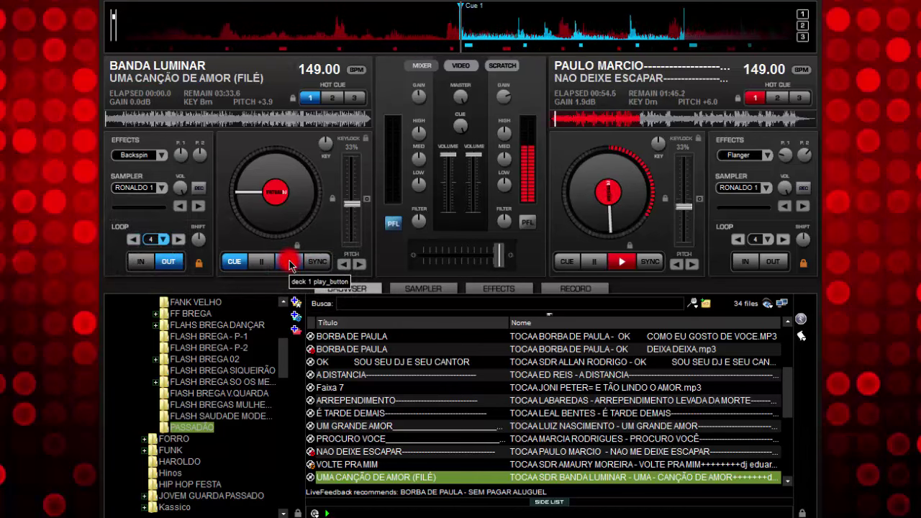
click(310, 261)
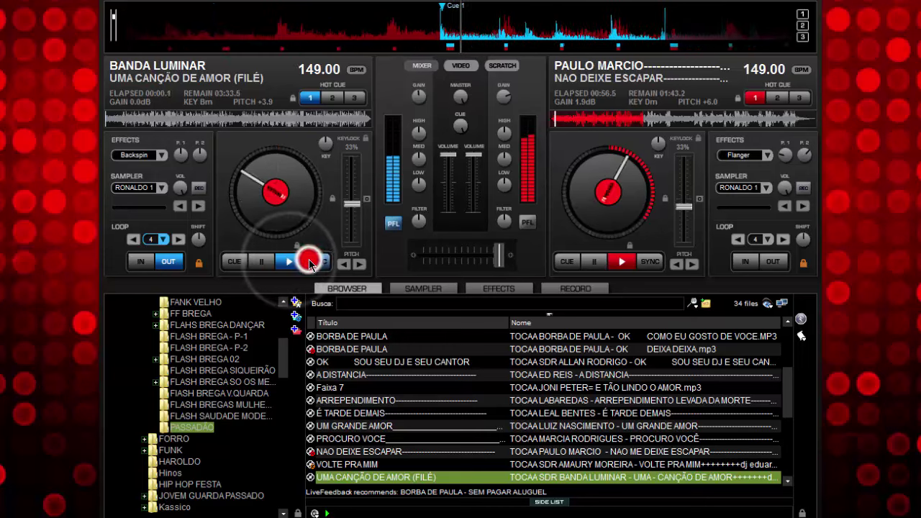
click(310, 261)
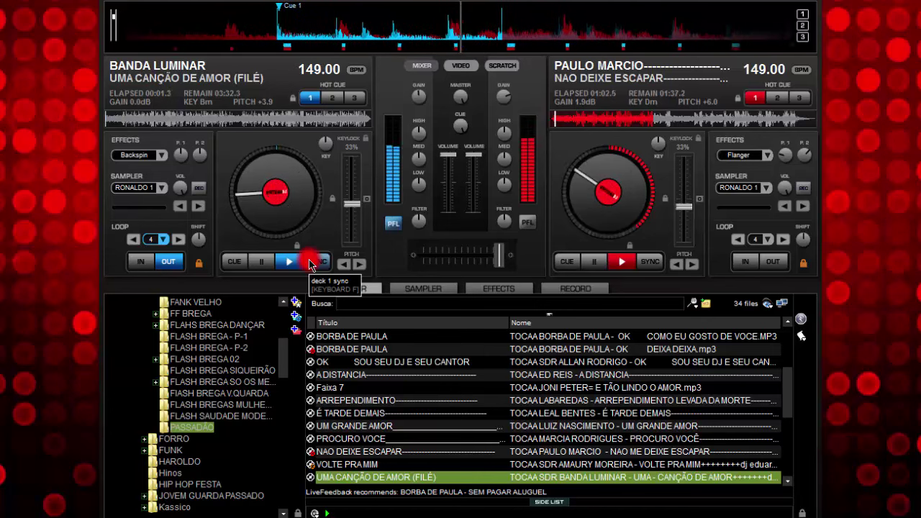
click(274, 264)
click(263, 264)
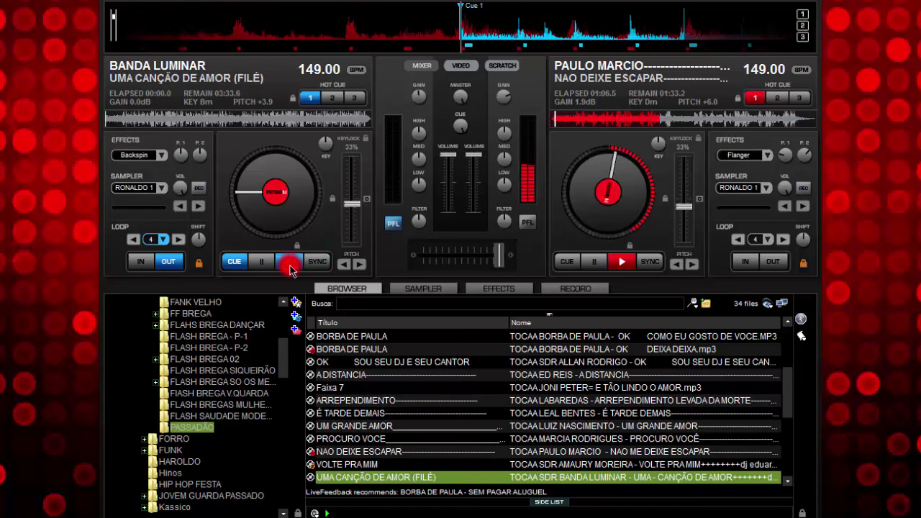
Start the looped UMA CANÇÃO DE AMOR (FILÉ) in sync with deck 2 and raise deck 1's gain to 2.7 dB
click(289, 263)
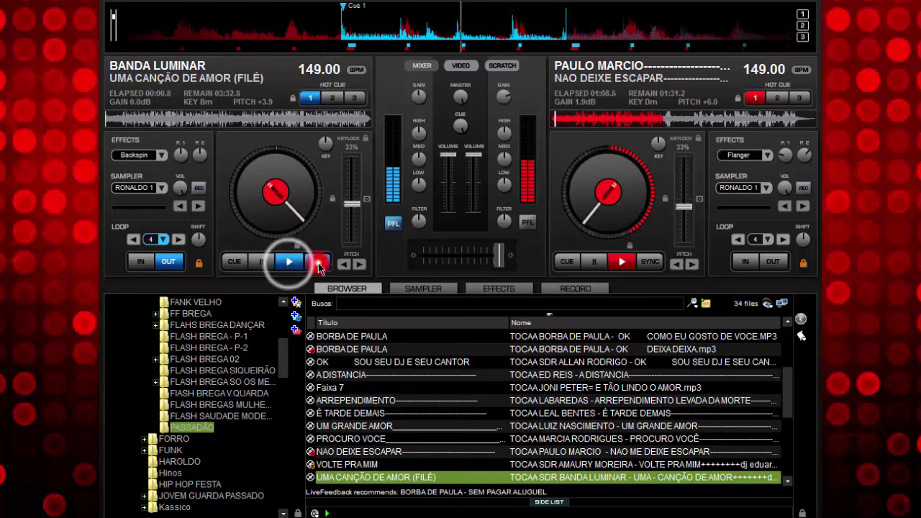
click(317, 264)
drag(421, 95, 440, 91)
Release deck 1's 4-beat loop while fading the crossfader fully to deck 1, trimming its gain to 2.4 dB
click(492, 255)
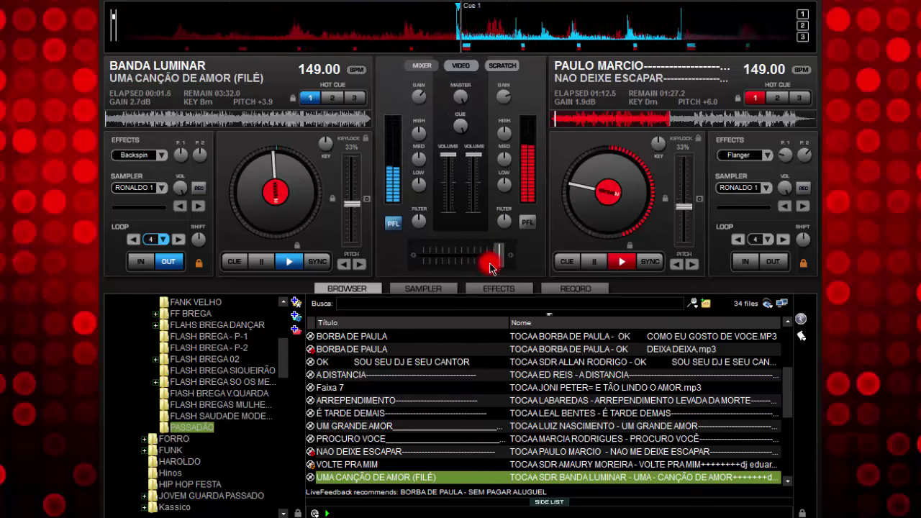
click(486, 253)
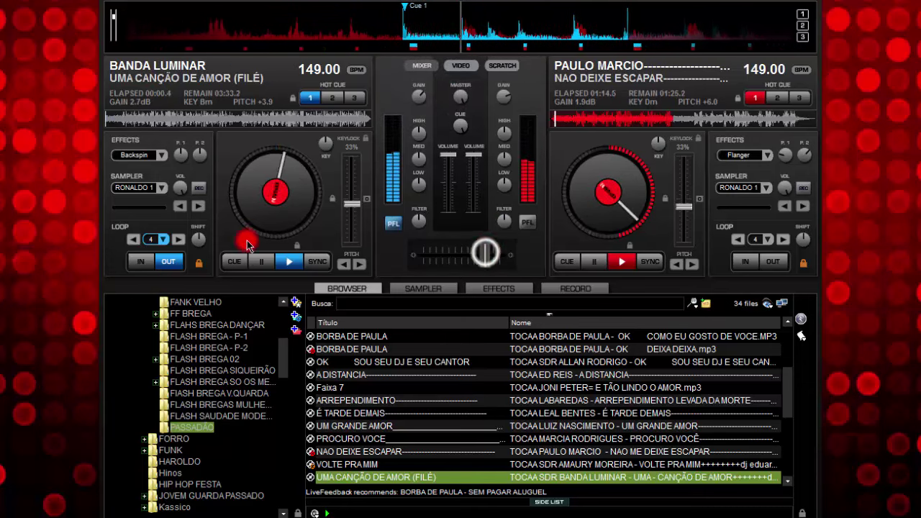
click(150, 241)
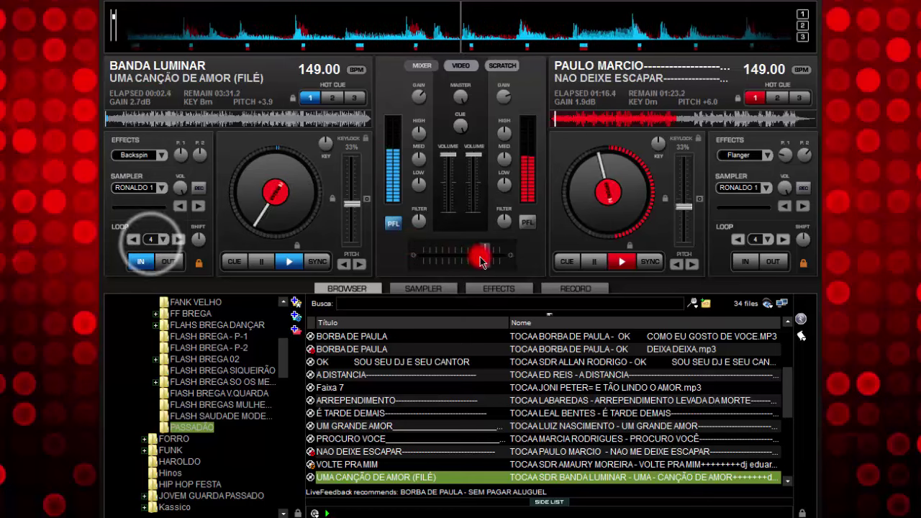
drag(481, 257, 419, 268)
click(428, 70)
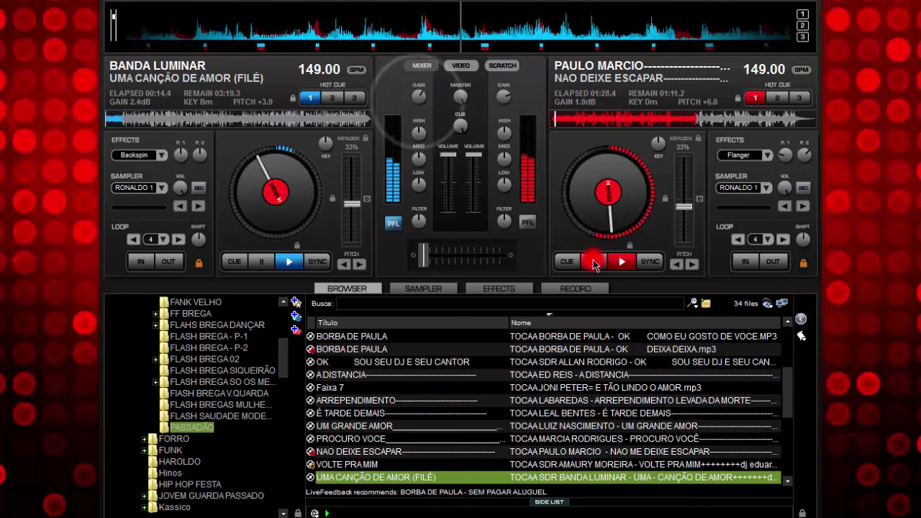
Stop deck 2 and load Faixa 7 onto it, matching its tempo to deck 1 at 149.00 BPM
click(595, 262)
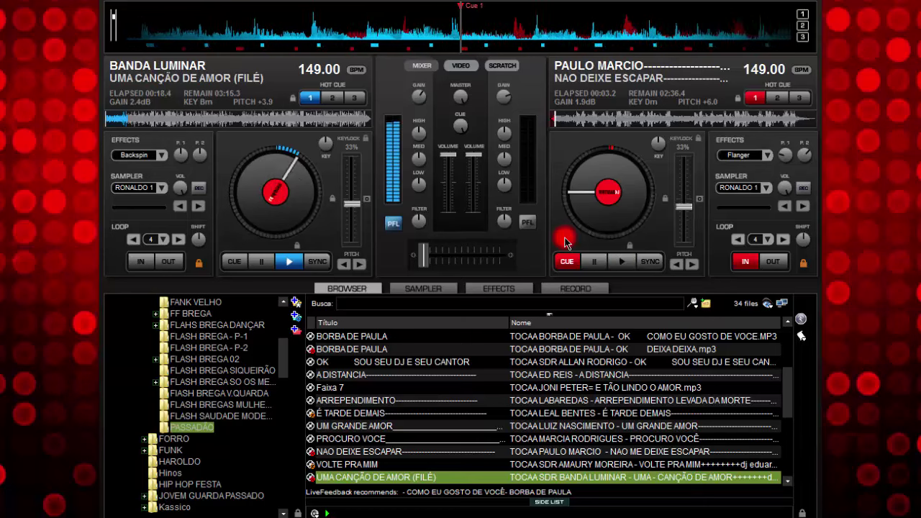
click(545, 392)
drag(571, 387, 599, 241)
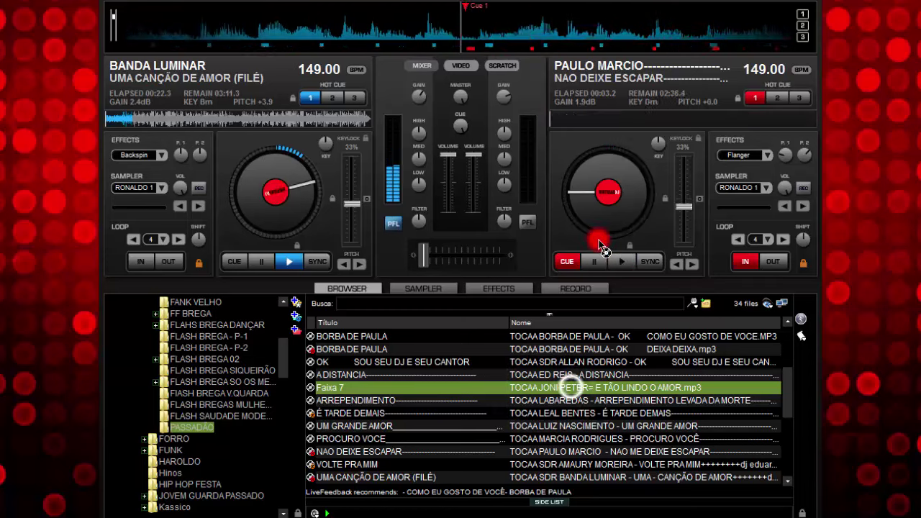
click(648, 263)
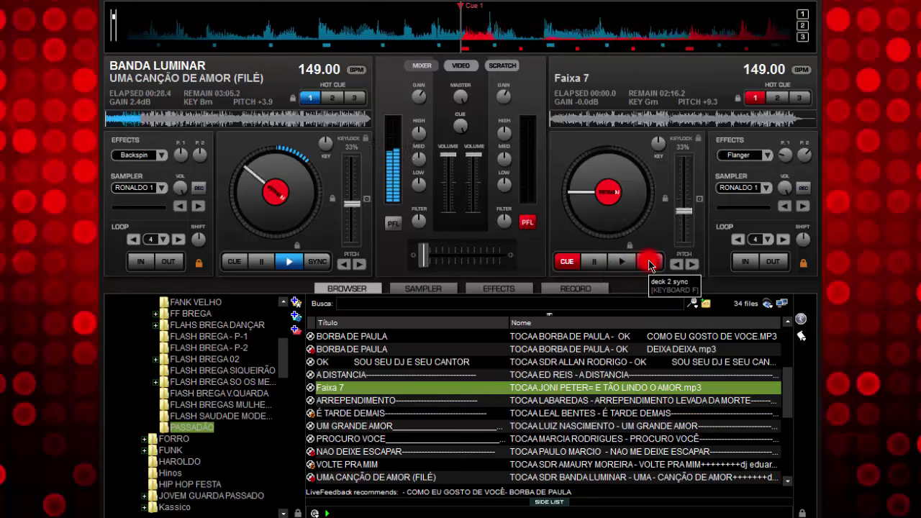
Preview the opening of Faixa 7 twice on deck 2, returning it to its cue point each time
click(616, 263)
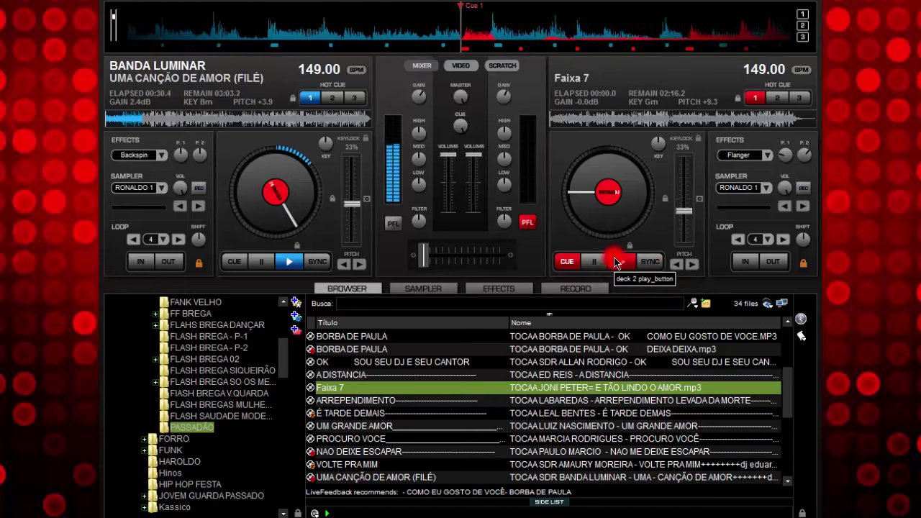
click(616, 264)
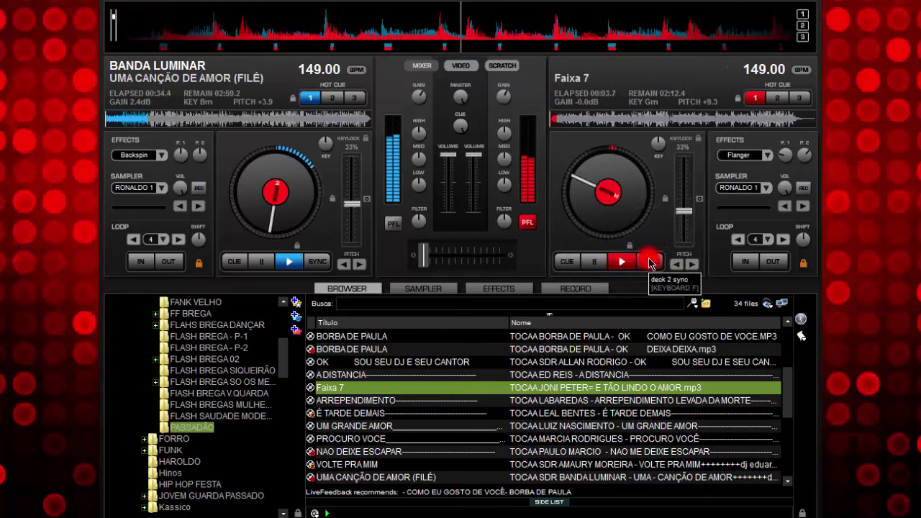
click(595, 262)
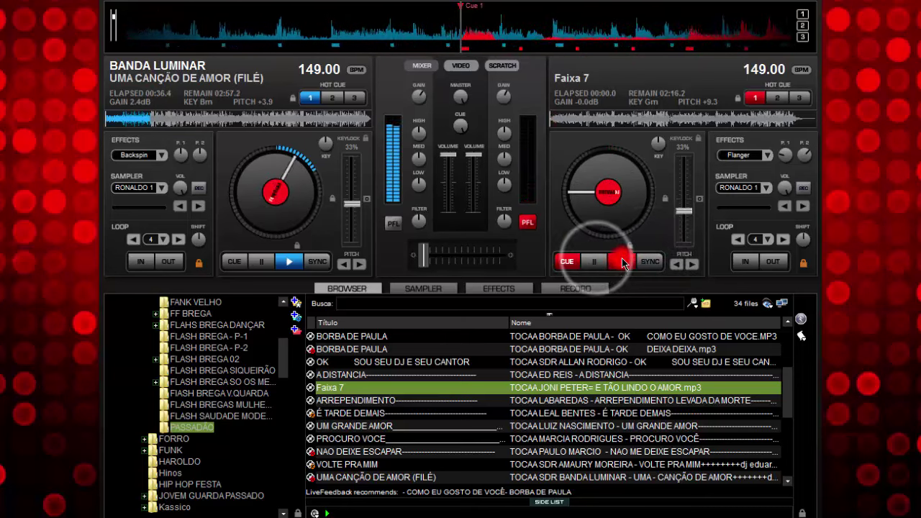
click(622, 263)
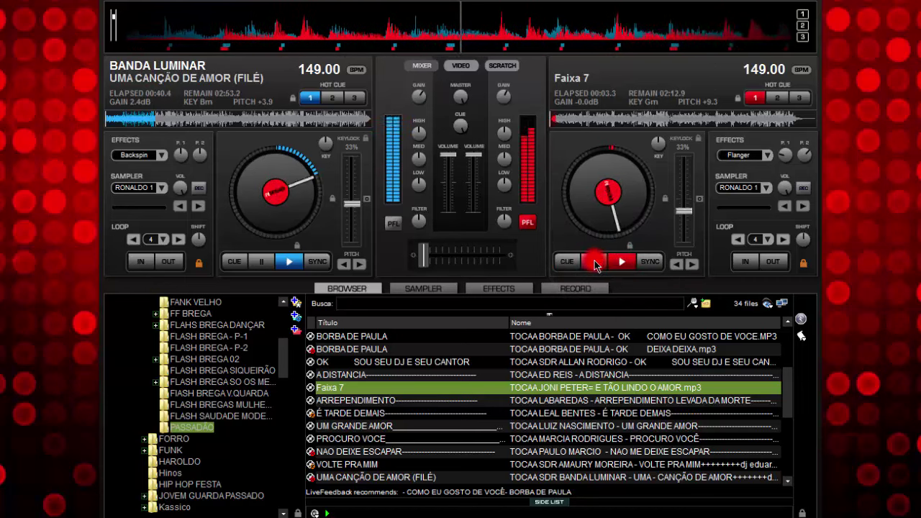
click(595, 262)
Try Faixa 7 on deck 2 with and without a synced 4-beat loop, and raise its gain to 0.7 dB
click(751, 239)
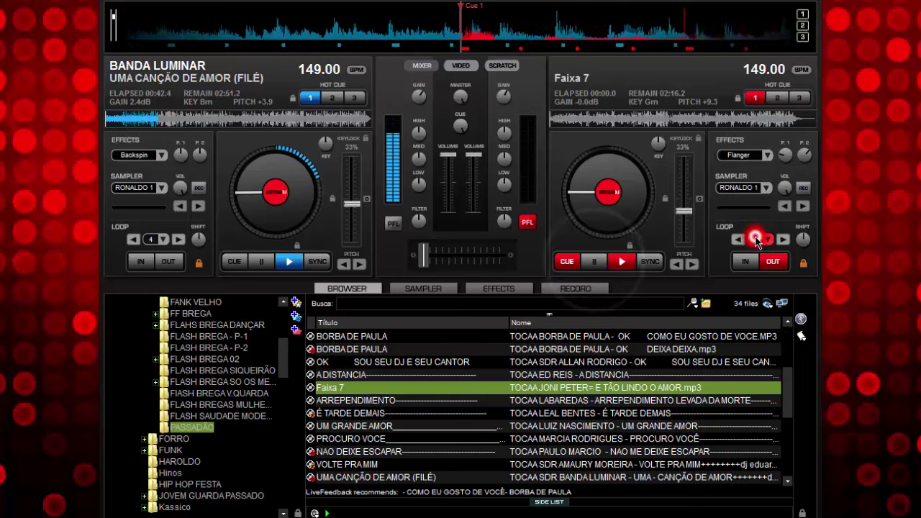
click(623, 262)
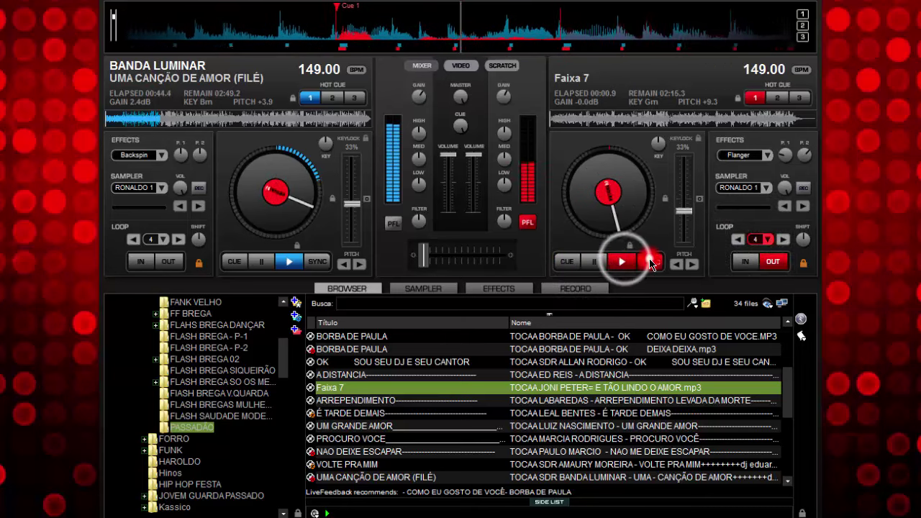
click(650, 261)
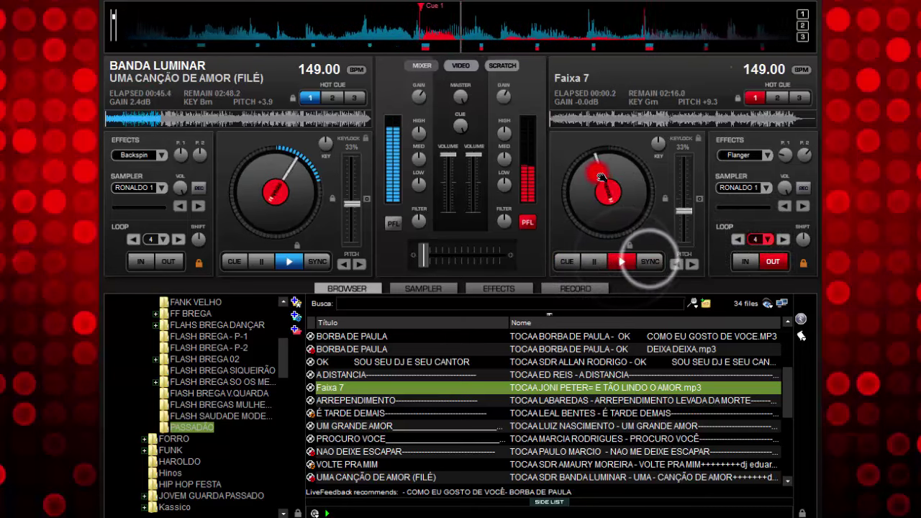
click(753, 240)
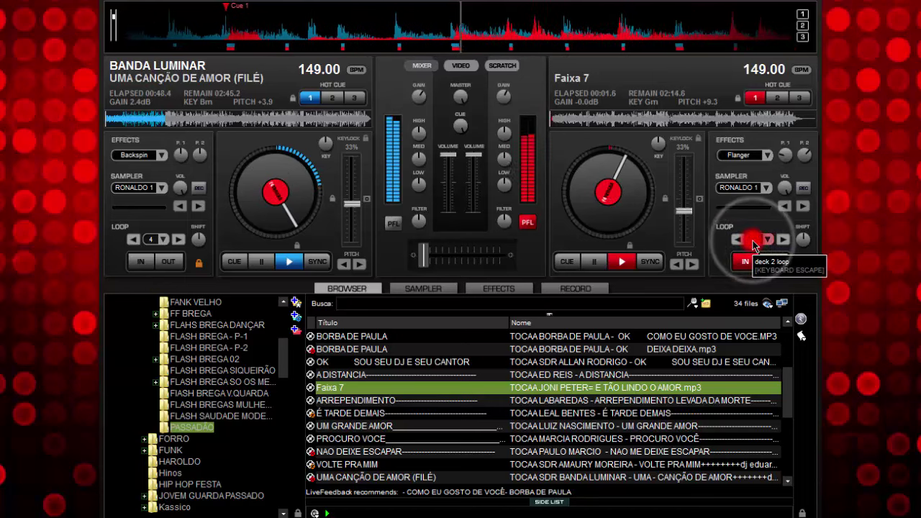
click(504, 101)
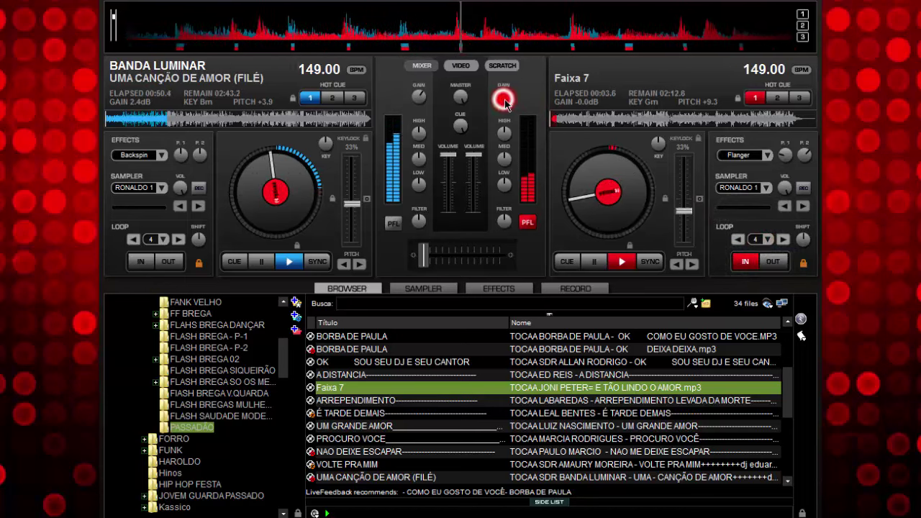
click(595, 262)
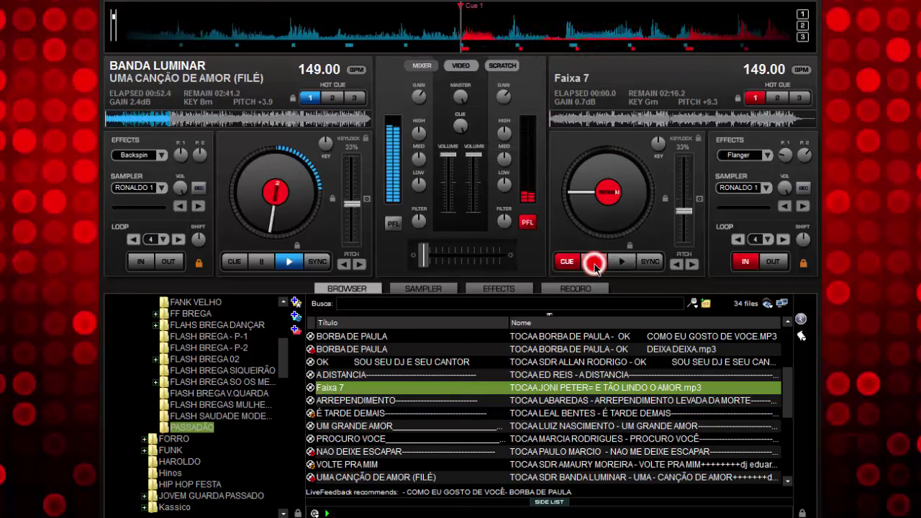
Enable the 4-beat loop on Faixa 7 again, test it synced against deck 1, and return it to its cue point
click(756, 239)
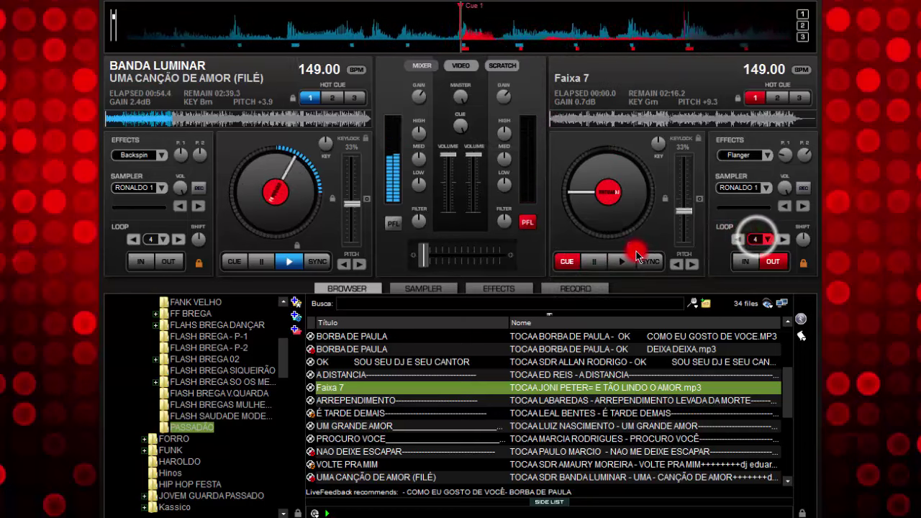
click(620, 258)
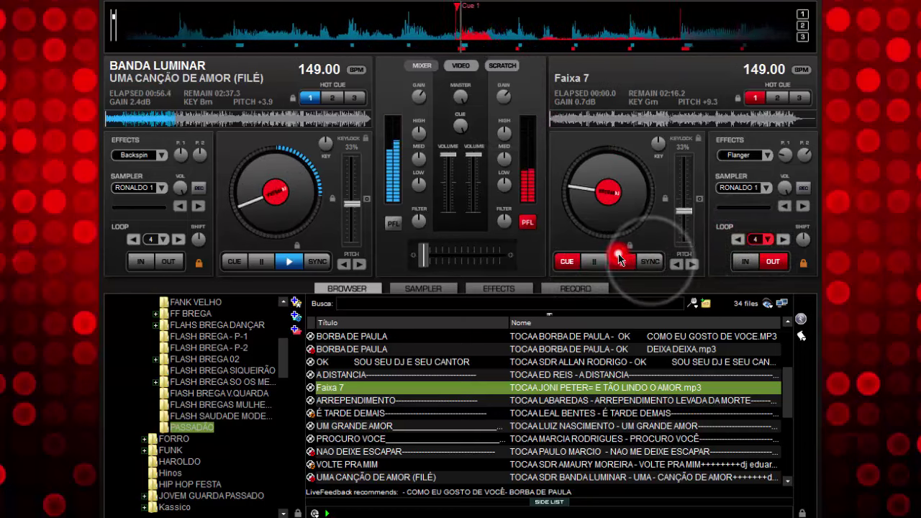
click(647, 256)
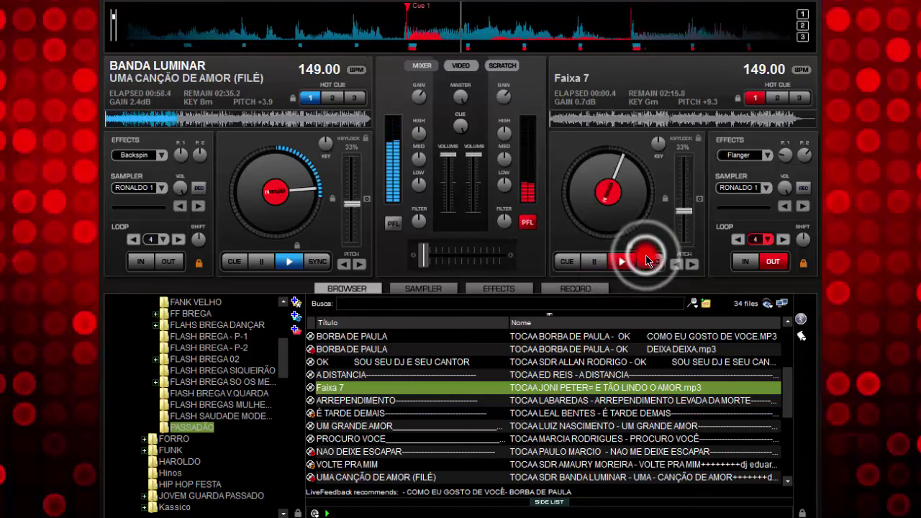
click(647, 260)
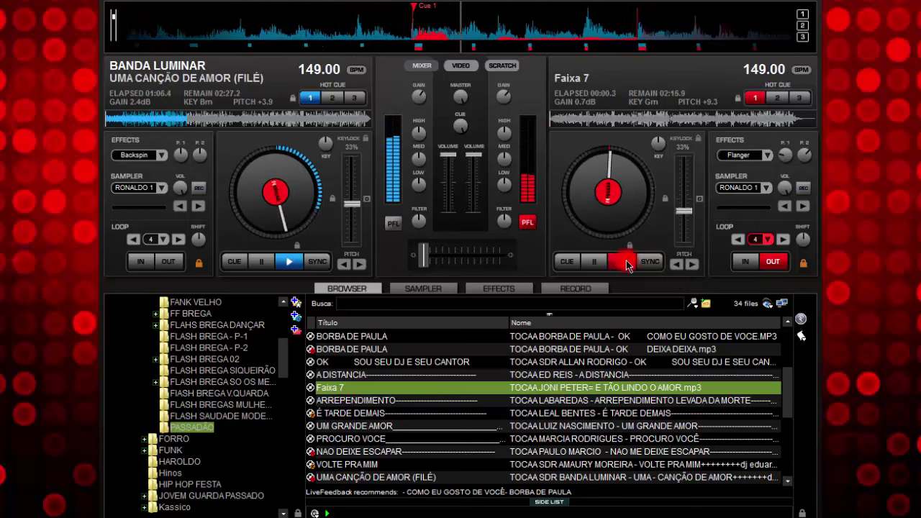
click(595, 261)
click(596, 259)
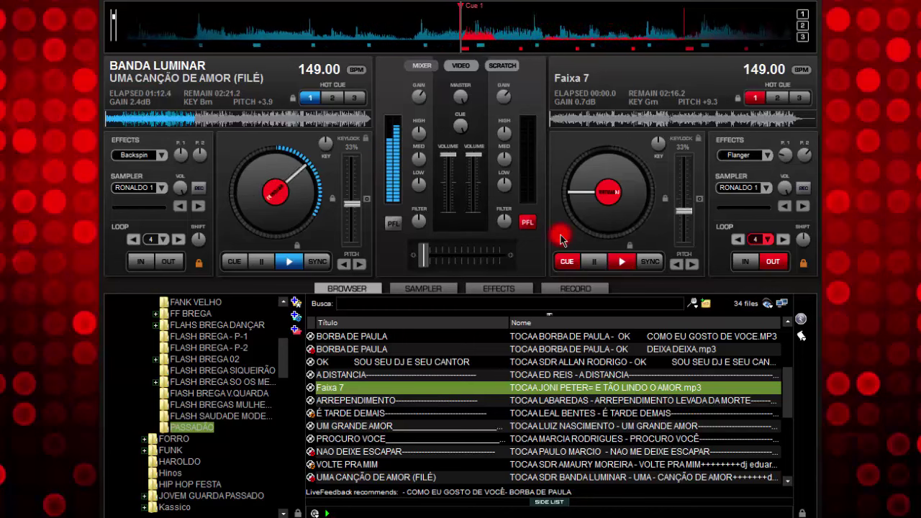
Play the 4-beat loop of Faixa 7 on deck 2 and resync it repeatedly until it lines up with deck 1
click(643, 260)
click(621, 261)
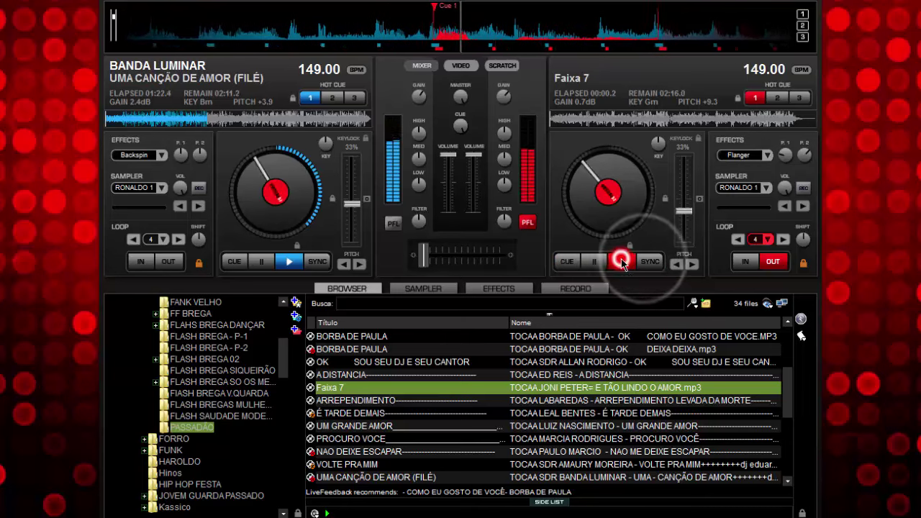
click(650, 262)
click(651, 264)
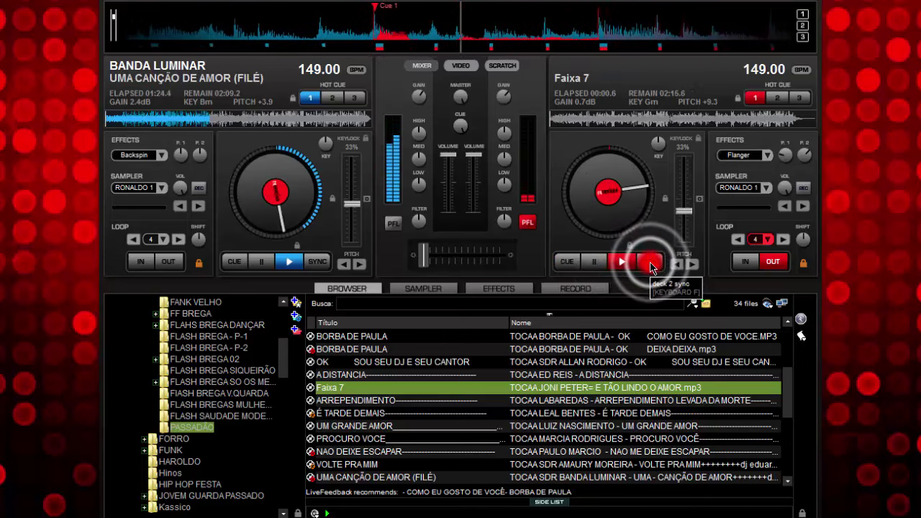
click(650, 263)
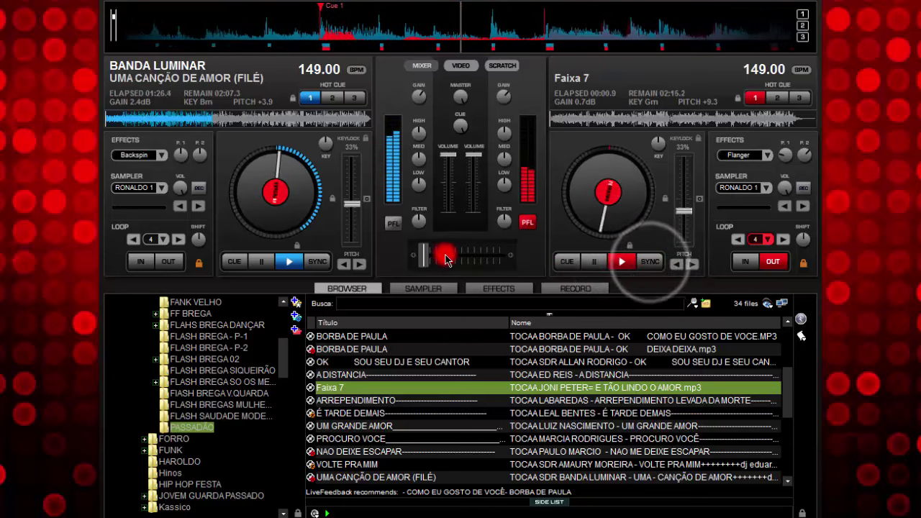
click(446, 256)
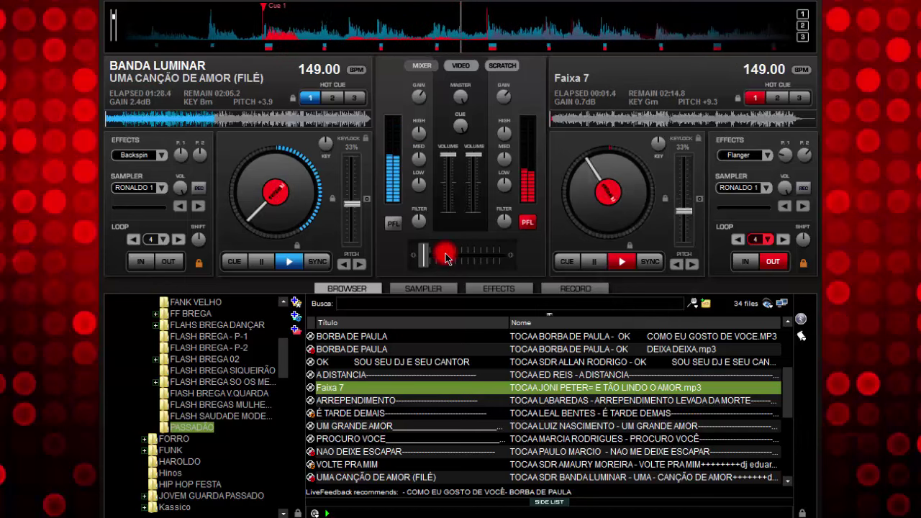
click(660, 260)
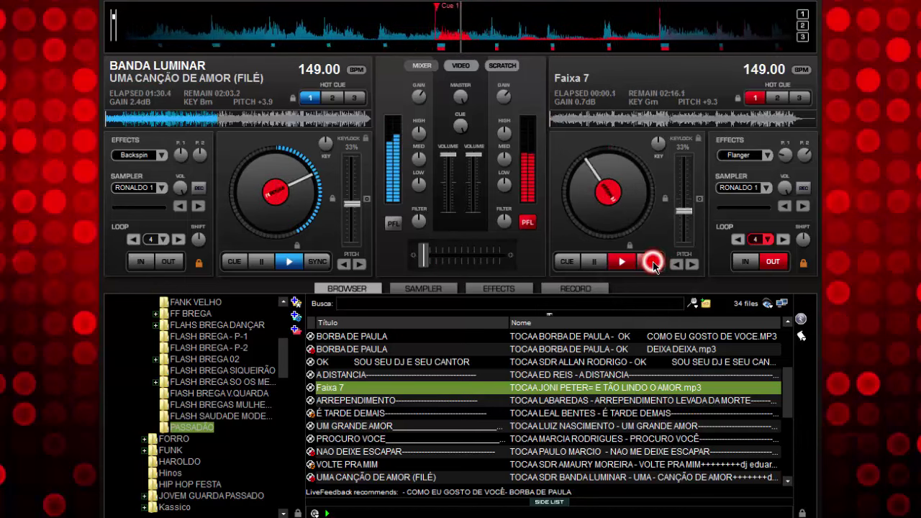
click(447, 258)
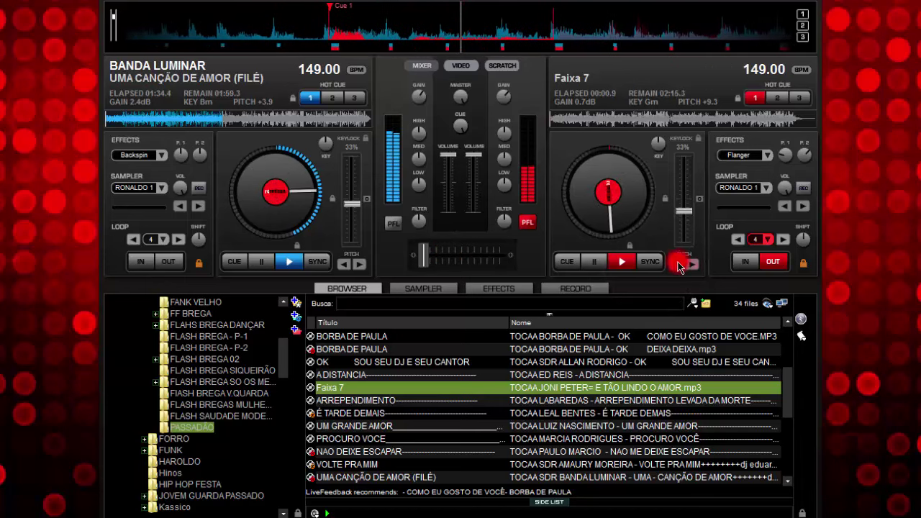
click(650, 261)
click(445, 254)
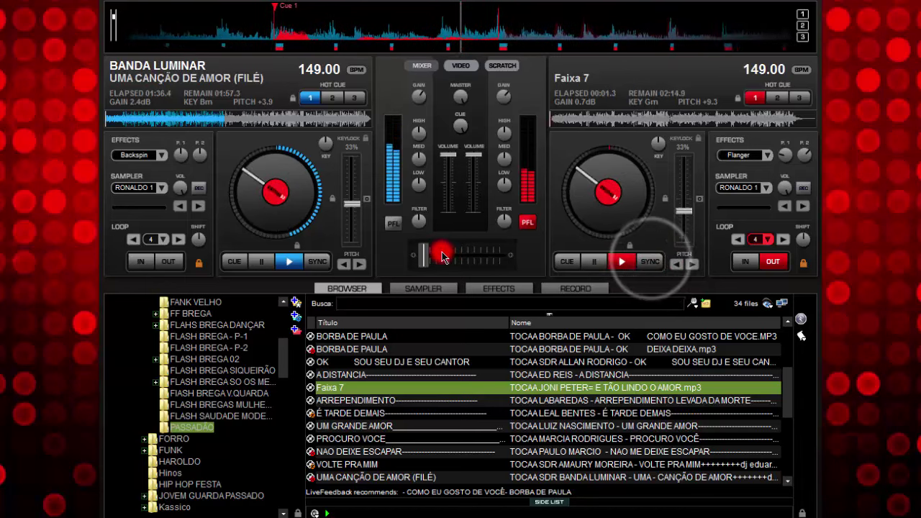
Crossfade from deck 1 to deck 2, releasing Faixa 7's loop partway through, and stop deck 1 back at its cue point
click(447, 253)
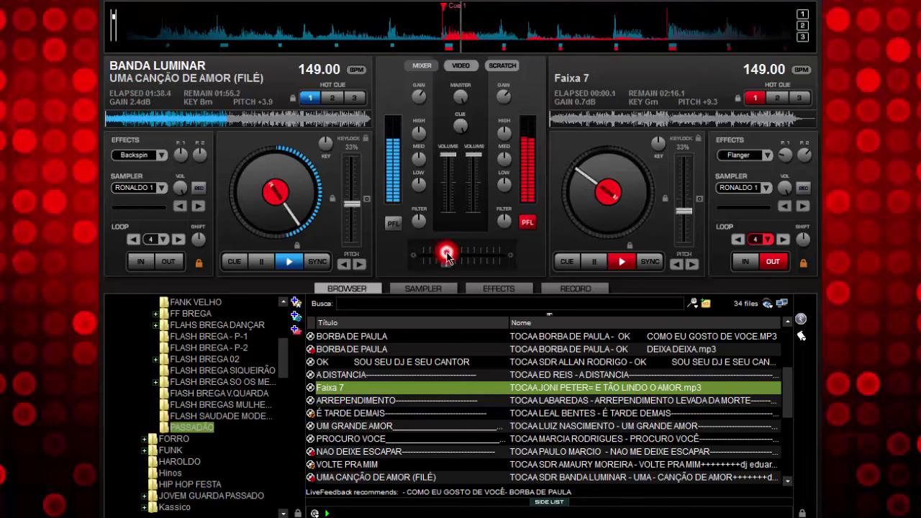
click(753, 240)
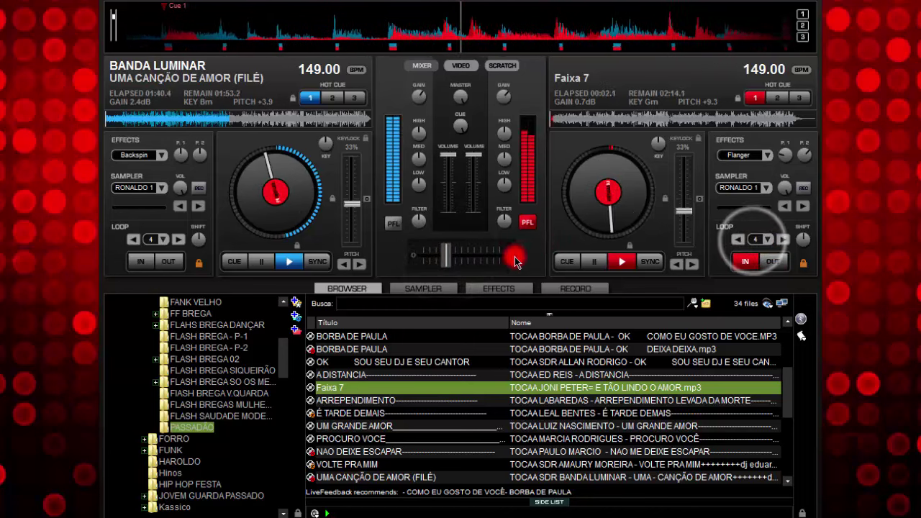
click(453, 257)
drag(453, 256, 514, 253)
click(262, 262)
click(261, 261)
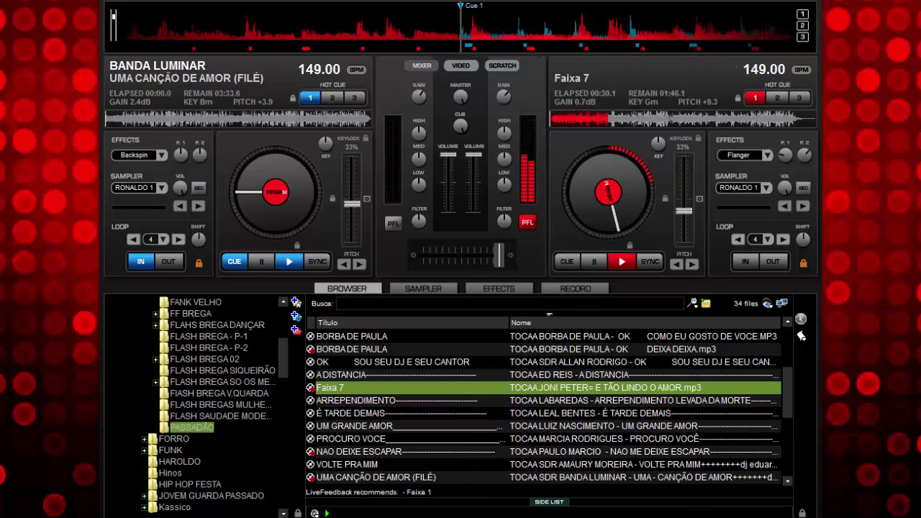
click(229, 517)
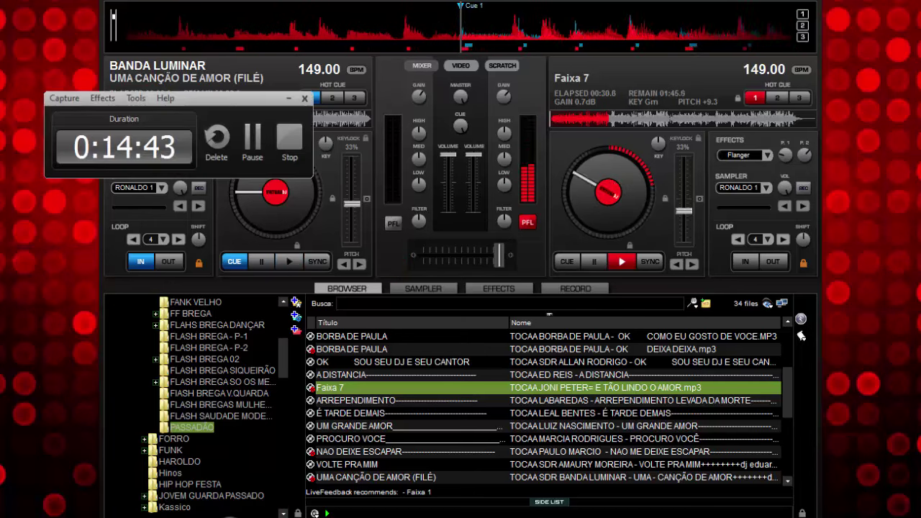
click(239, 104)
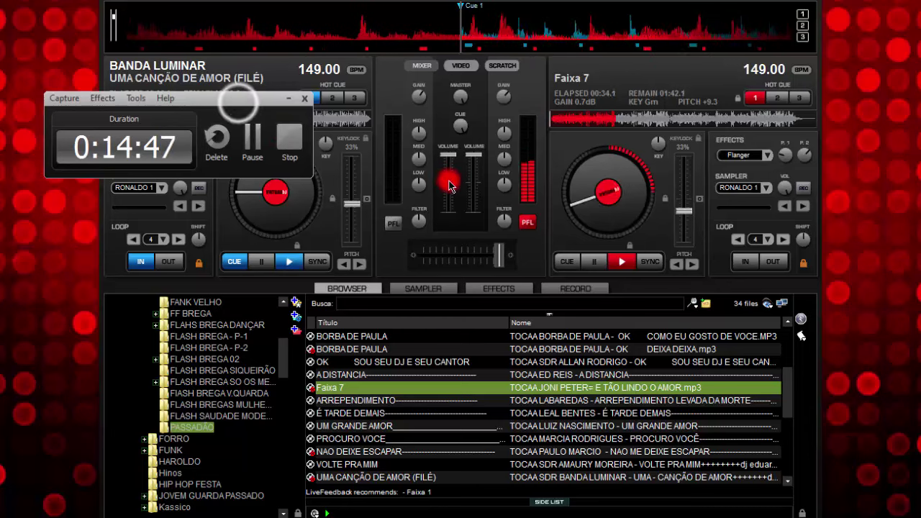
click(286, 98)
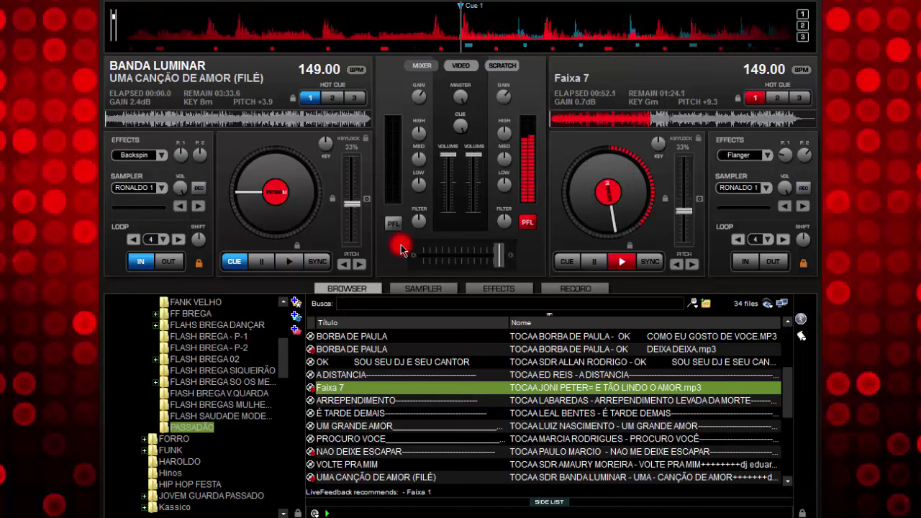
Load SOU SEU DJ E SEU CANTOR onto deck 1, synced to deck 2 at 149.00 BPM, with a 4-beat loop enabled
drag(371, 363, 305, 257)
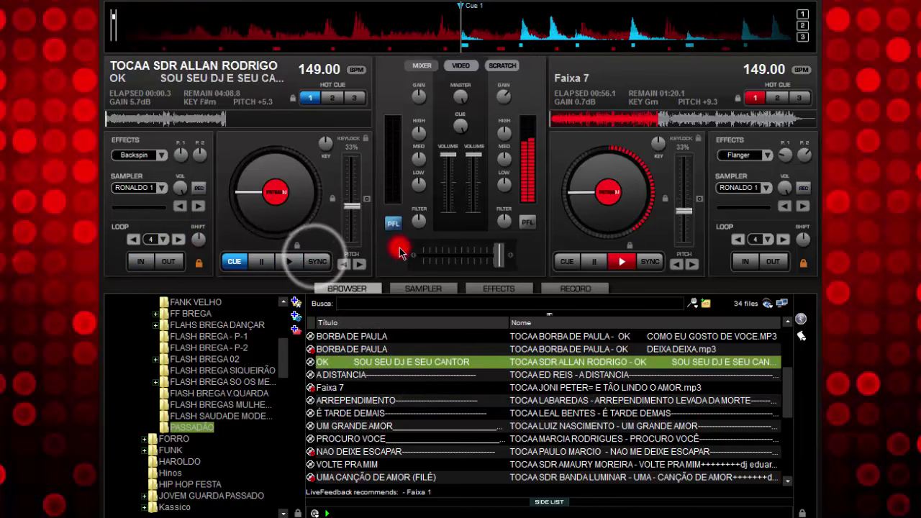
click(494, 255)
mouse_move(494, 255)
mouse_down()
mouse_move(485, 252)
mouse_move(500, 249)
mouse_up()
click(312, 264)
click(151, 240)
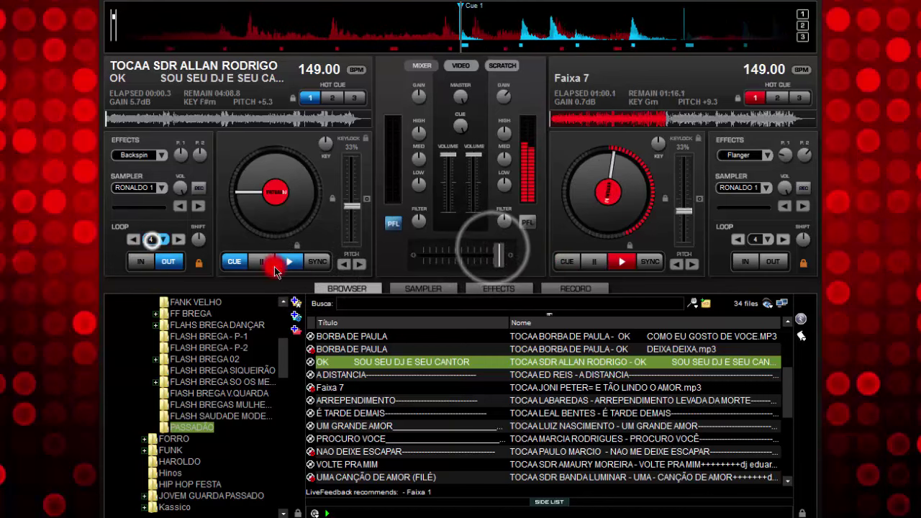
click(318, 267)
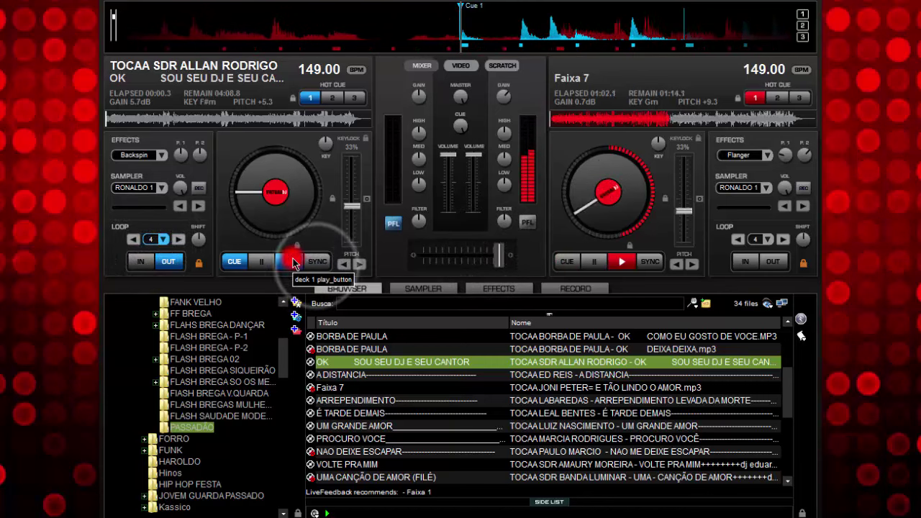
Play the looped track on deck 1 in sync with deck 2, releasing its loop while crossfading fully to deck 1
click(292, 262)
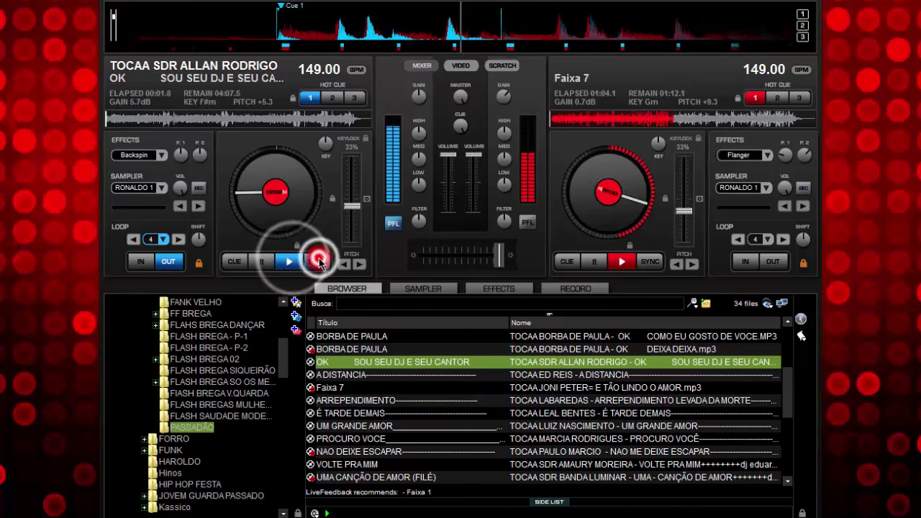
click(320, 264)
click(484, 249)
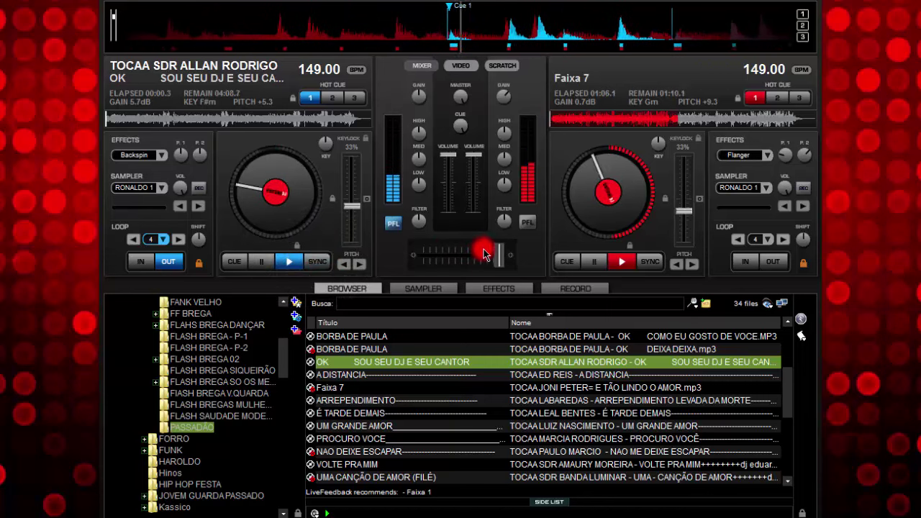
click(147, 239)
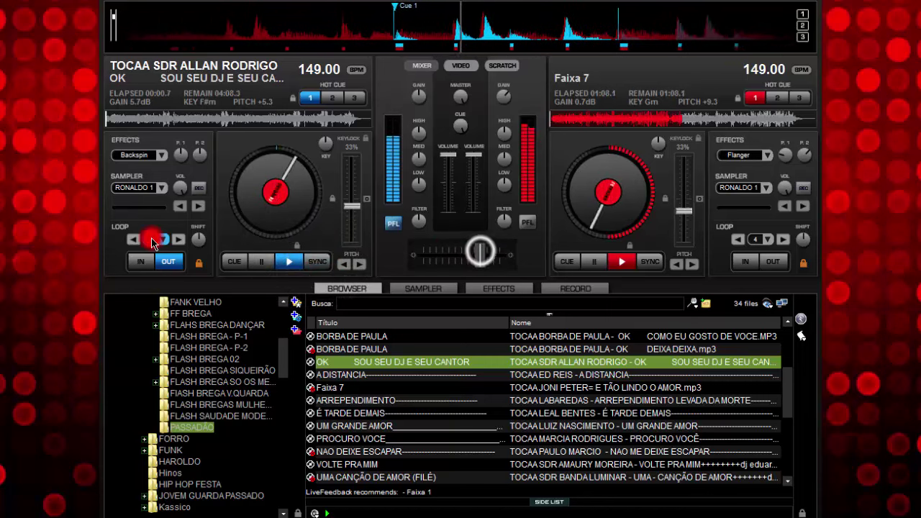
drag(484, 257, 423, 258)
Play the voice samples TOCANDO UMA and UUUL 5 over the track on deck 1
click(419, 288)
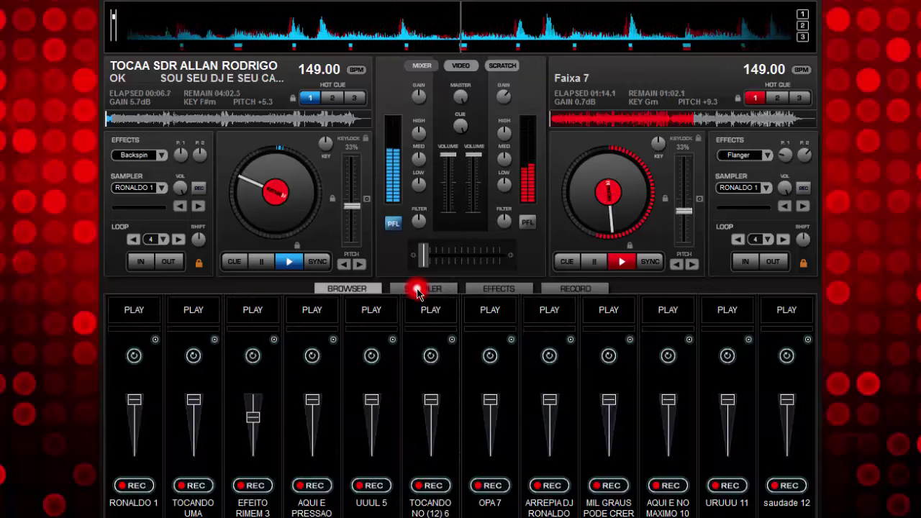
click(218, 317)
click(195, 312)
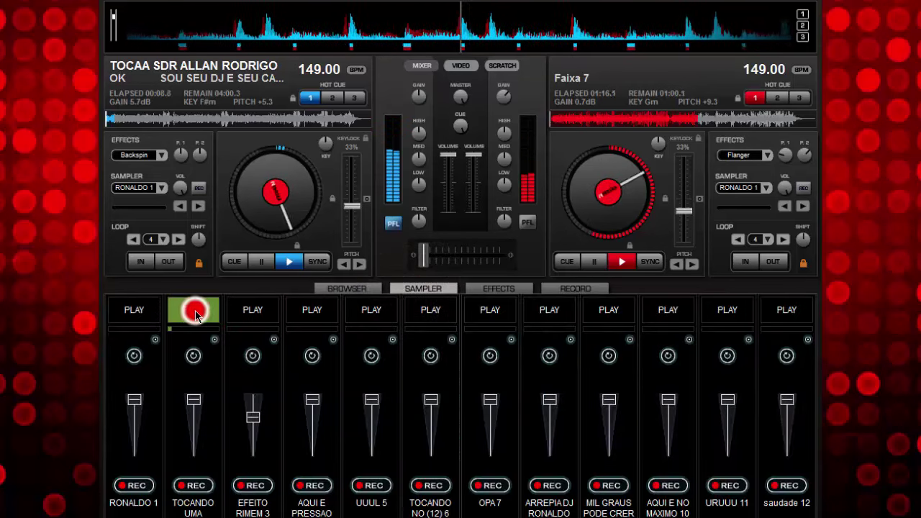
click(376, 305)
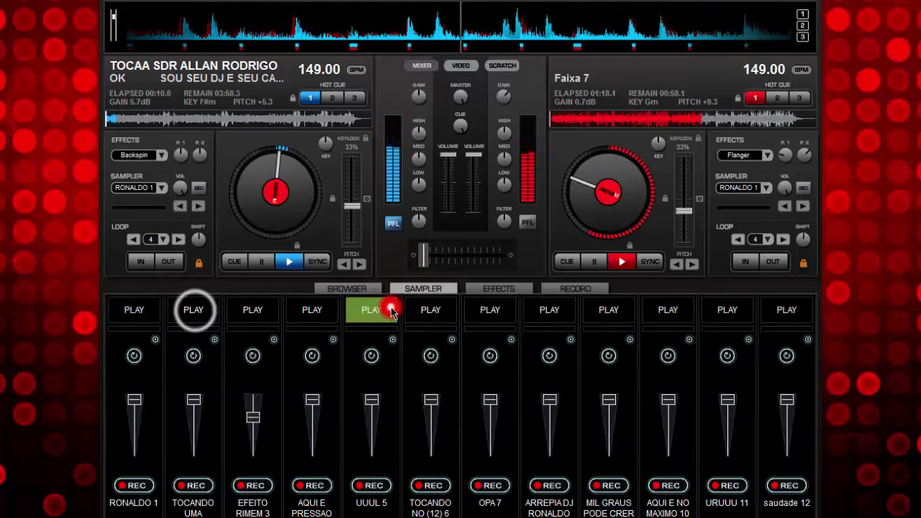
Return to the song list and stop Faixa 7 on deck 2 at its cue point
click(370, 289)
click(596, 261)
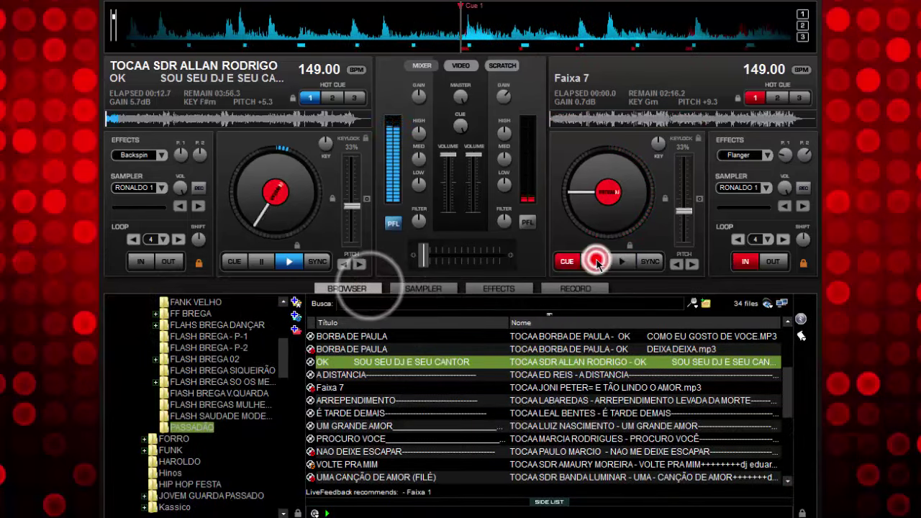
click(596, 261)
click(488, 170)
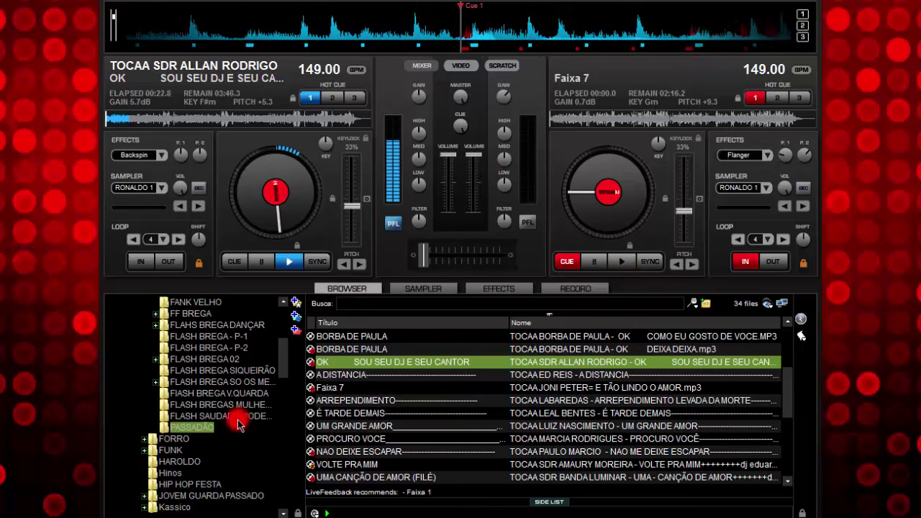
Load ESPAÇANOVE DO AMOR from the PASSADÃO folder onto deck 2 and match its tempo to deck 1 at 149.00 BPM
click(203, 431)
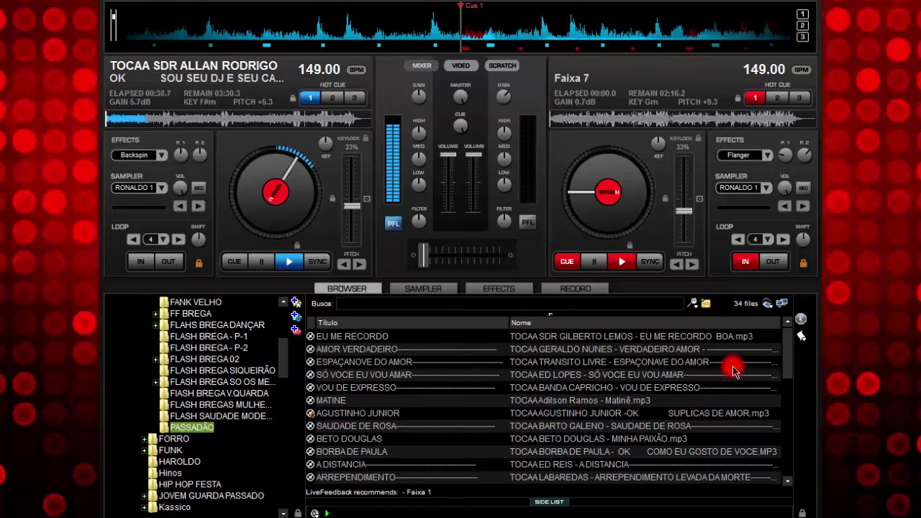
click(659, 362)
drag(554, 363, 602, 238)
click(650, 261)
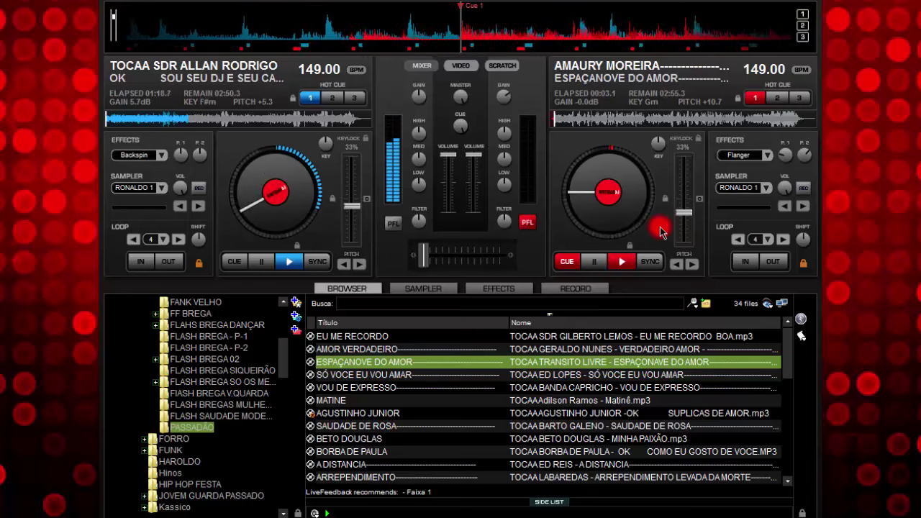
Enable a 4-beat loop on ESPAÇANOVE DO AMOR, test it synced against deck 1, and return it to its cue point
click(755, 238)
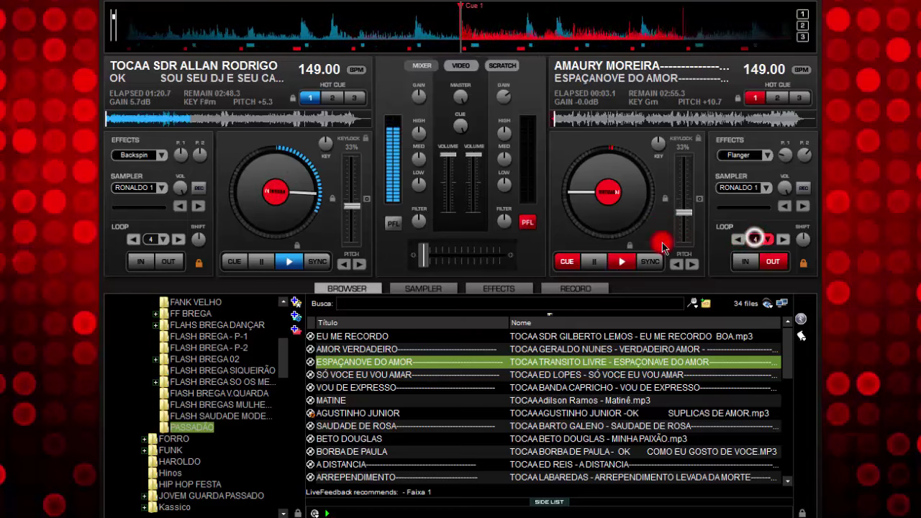
click(651, 255)
click(624, 262)
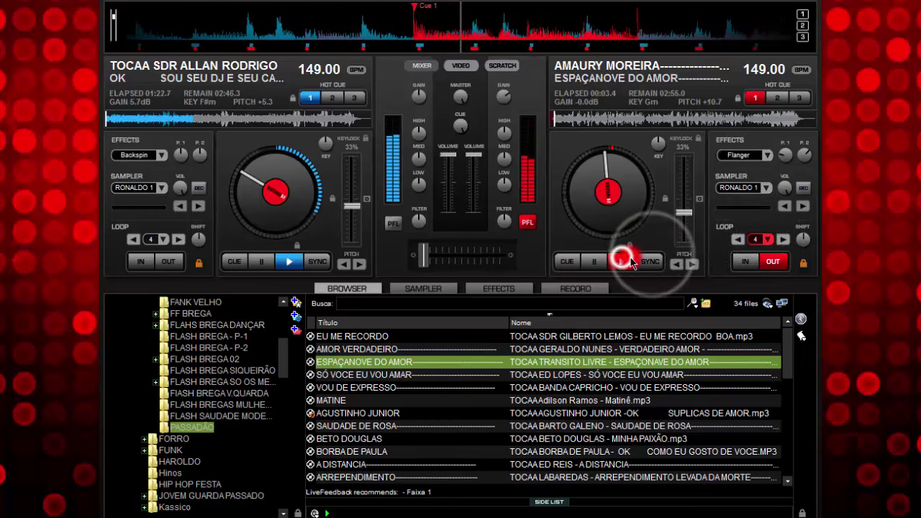
click(649, 262)
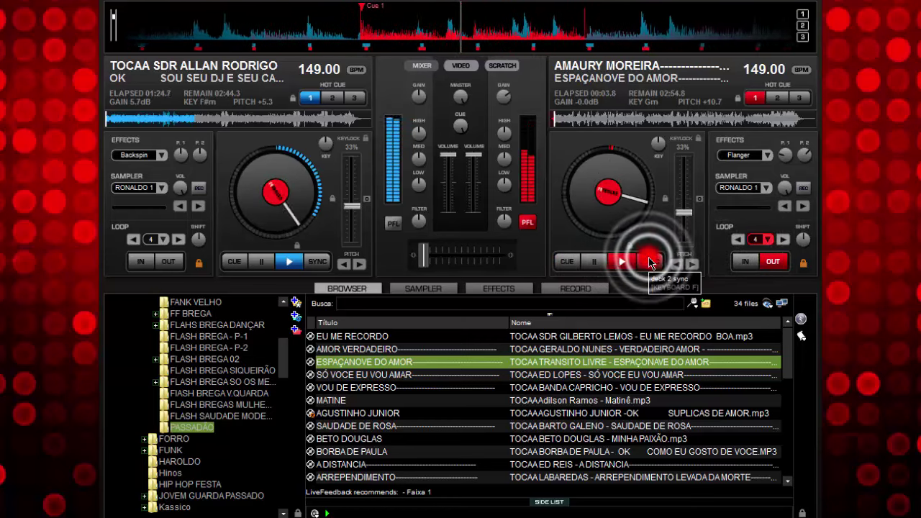
click(588, 262)
click(589, 262)
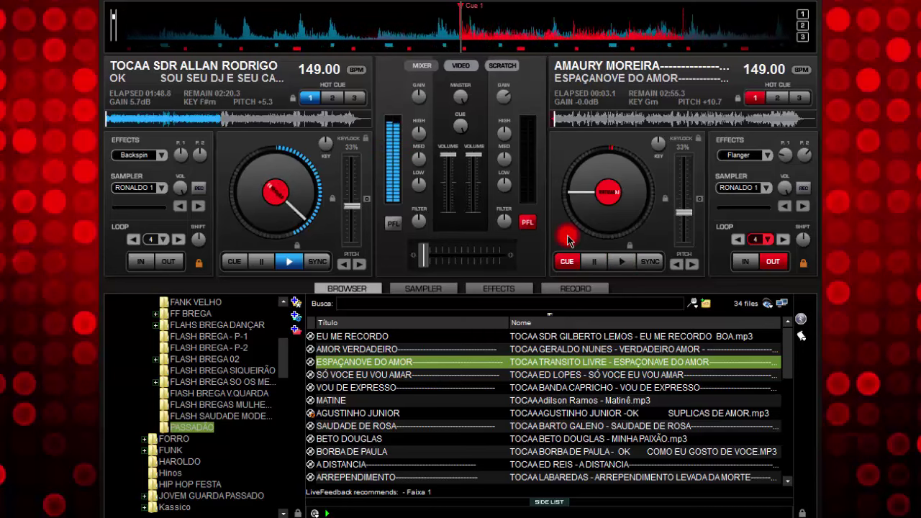
Start the looped ESPAÇANOVE DO AMOR on deck 2 again and resync it several times against deck 1
click(617, 258)
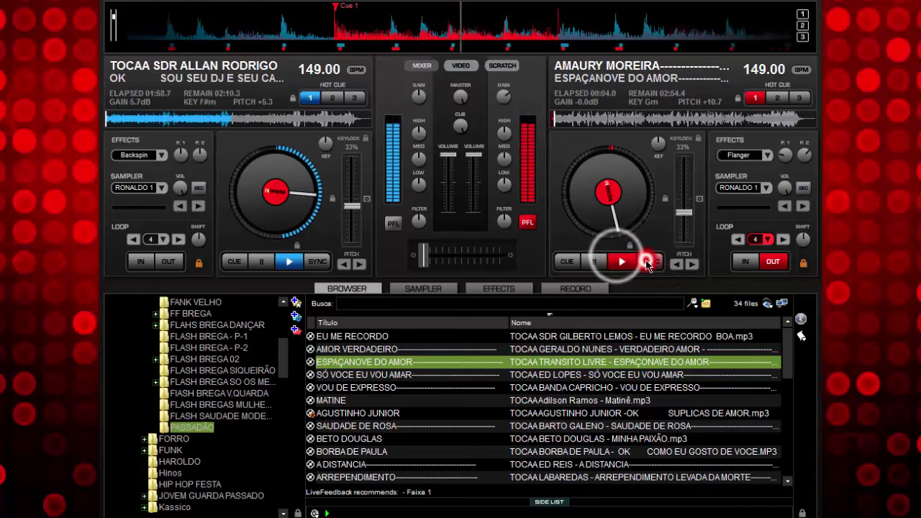
click(648, 259)
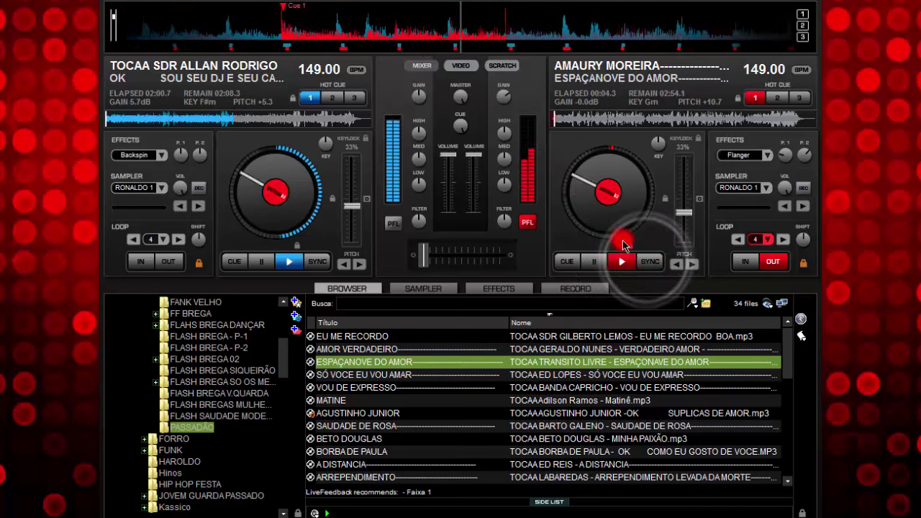
click(630, 257)
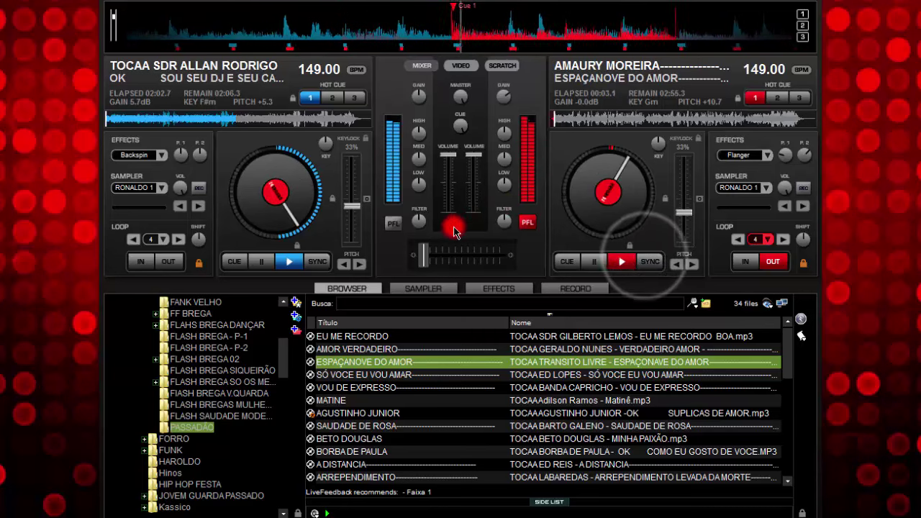
click(652, 268)
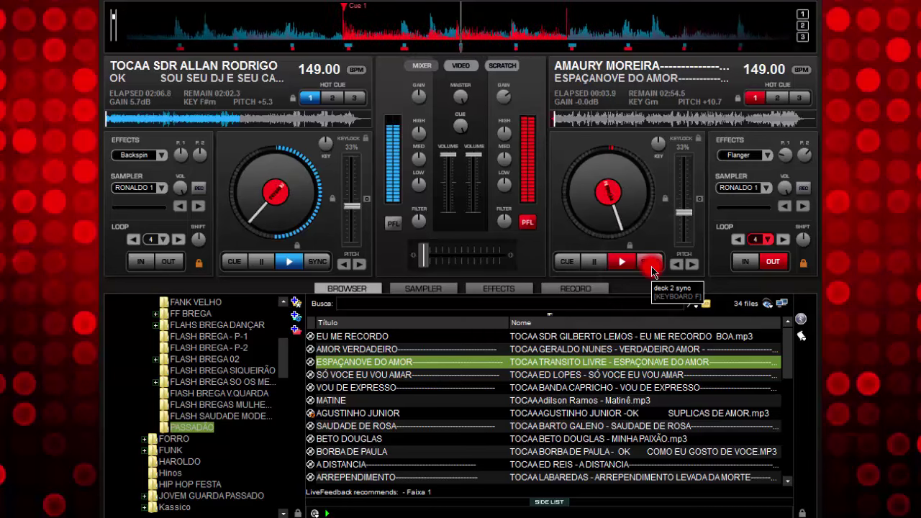
click(652, 268)
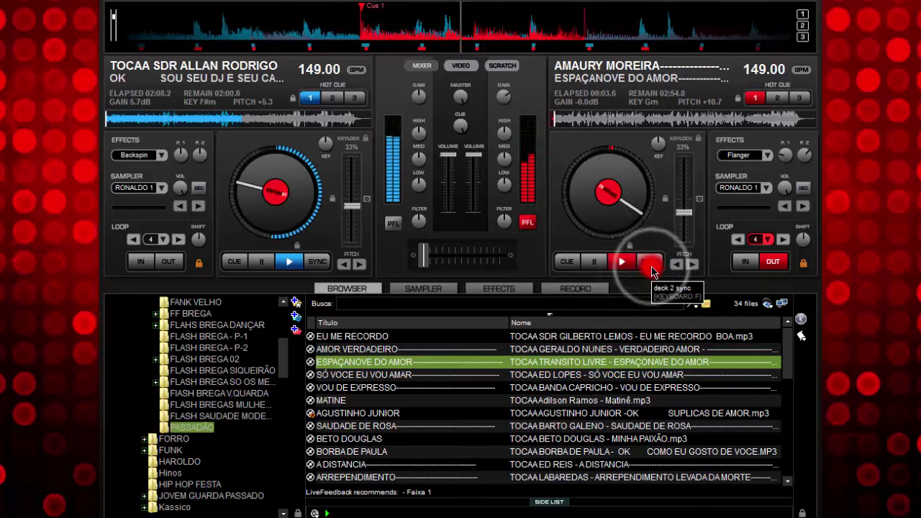
Resync the looped ESPAÇANOVE DO AMOR against deck 1 and blend it in with the crossfader at centre, releasing its 4-beat loop
click(652, 268)
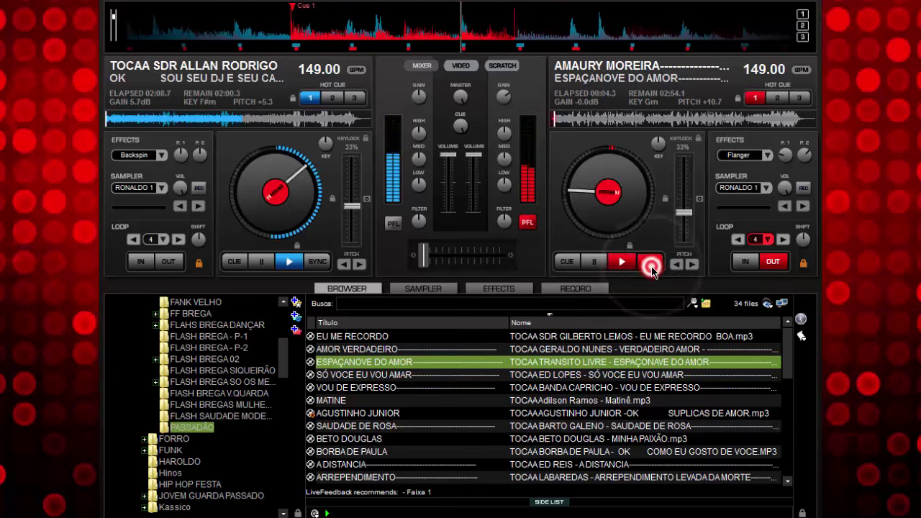
click(653, 268)
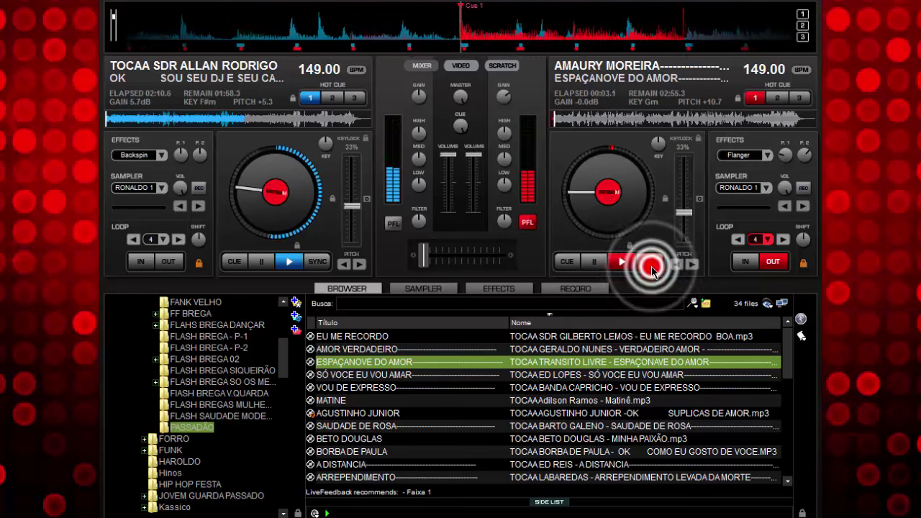
click(651, 266)
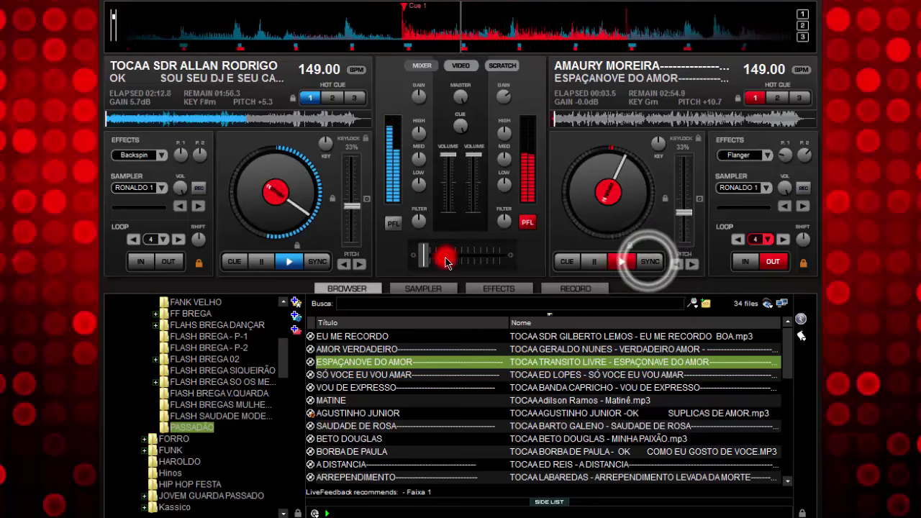
click(445, 254)
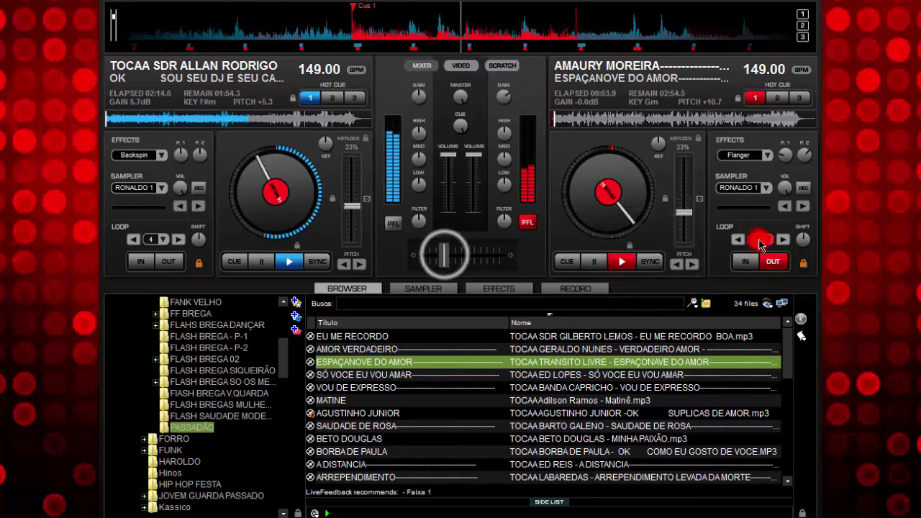
drag(445, 256, 469, 257)
Play the TOCANDO UMA voice sample and complete the crossfade to deck 2 with its gain raised to 1.4 dB
click(423, 288)
click(202, 316)
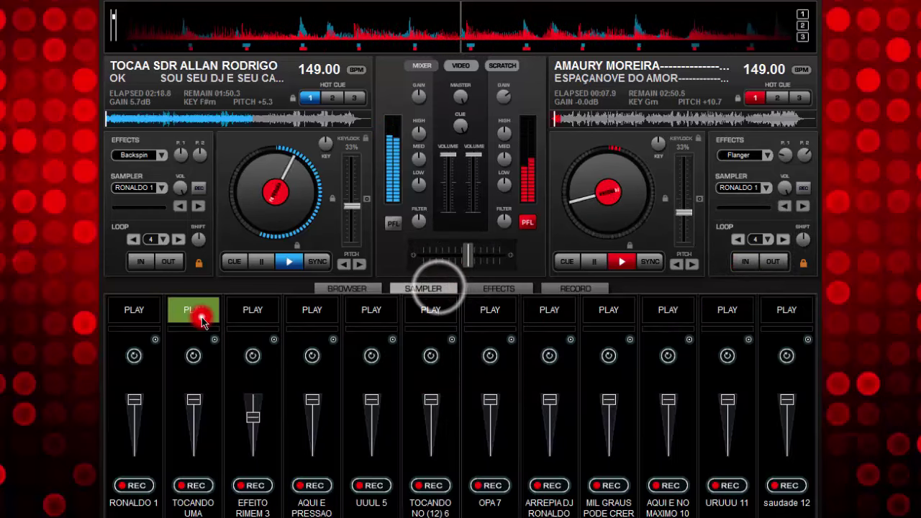
drag(504, 98, 504, 92)
click(485, 240)
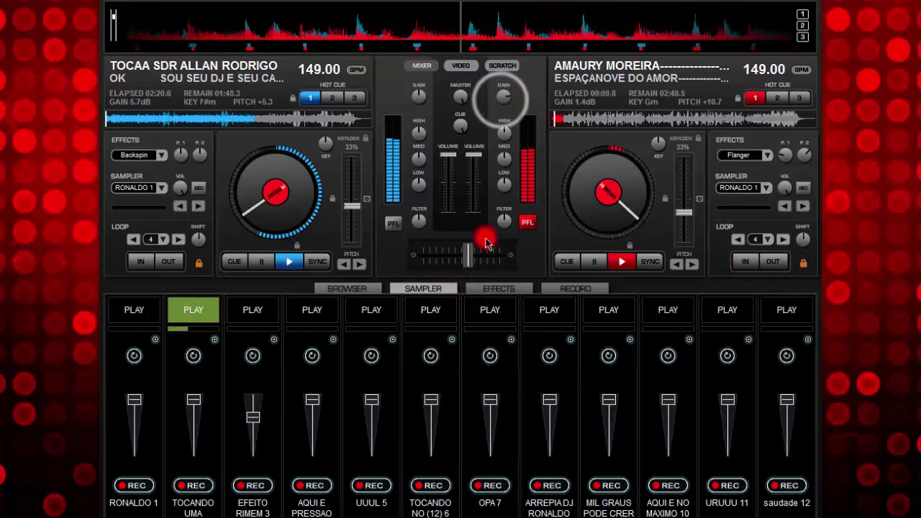
drag(487, 244, 497, 260)
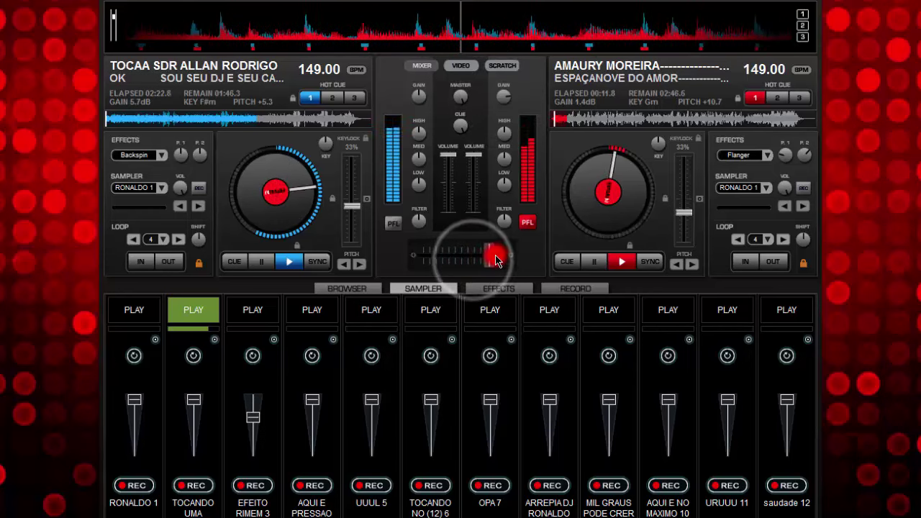
Stop deck 1 at its cue point, return to the song list, and raise deck 2's gain to 1.7 dB
click(262, 263)
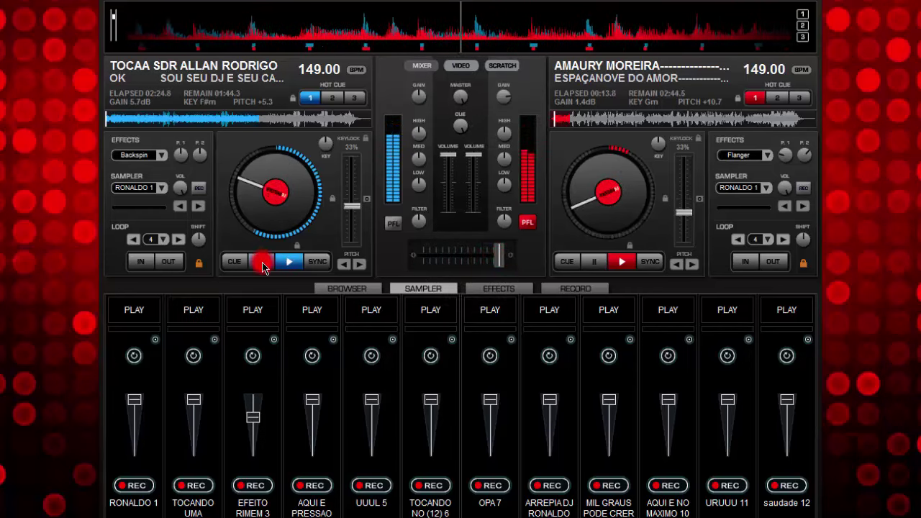
click(325, 287)
click(262, 261)
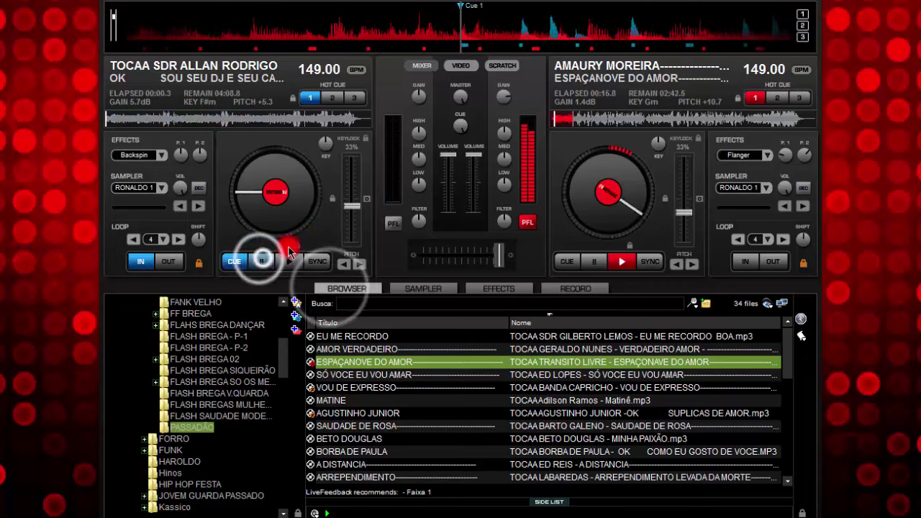
click(505, 103)
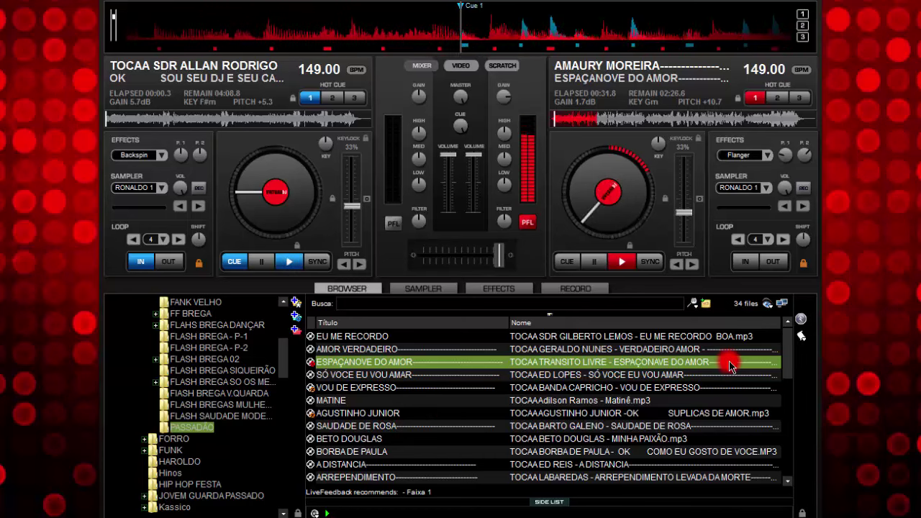
Load TOCAA SDR JOSÉ ORLANDO=ESTRELA from the PASSADÃO folder onto deck 1 and match its tempo to deck 2 at 149.00 BPM
drag(788, 362, 792, 400)
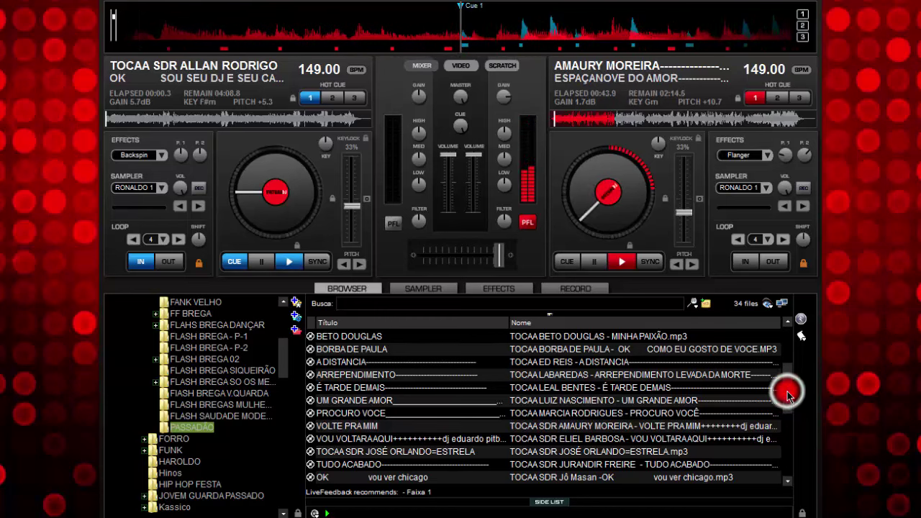
drag(788, 394, 792, 422)
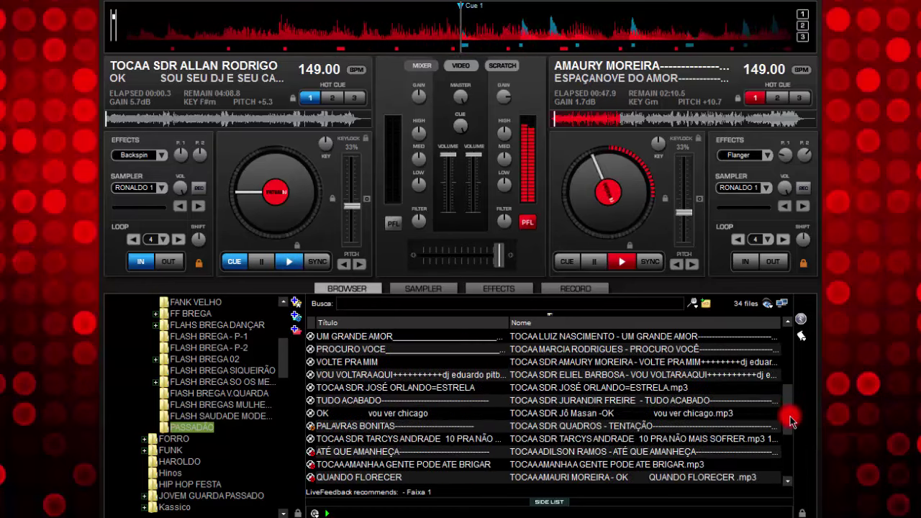
click(416, 392)
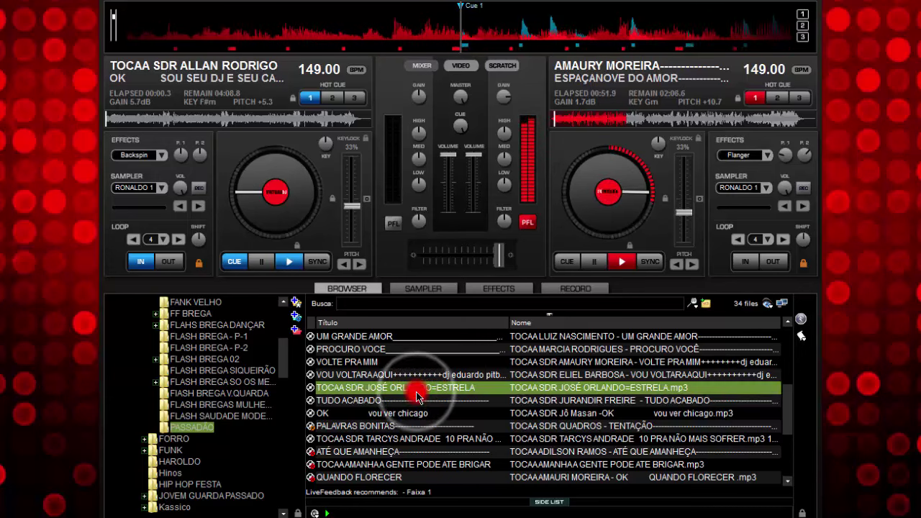
drag(302, 263, 301, 259)
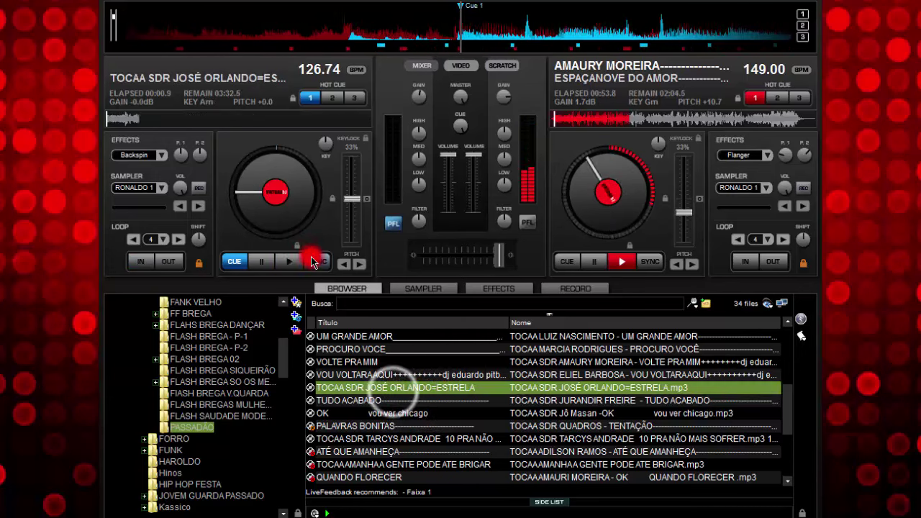
click(314, 261)
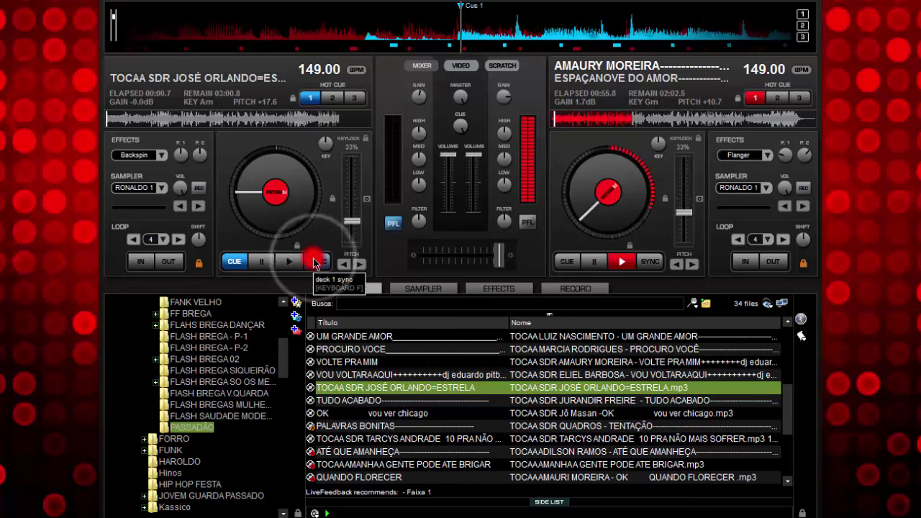
click(314, 259)
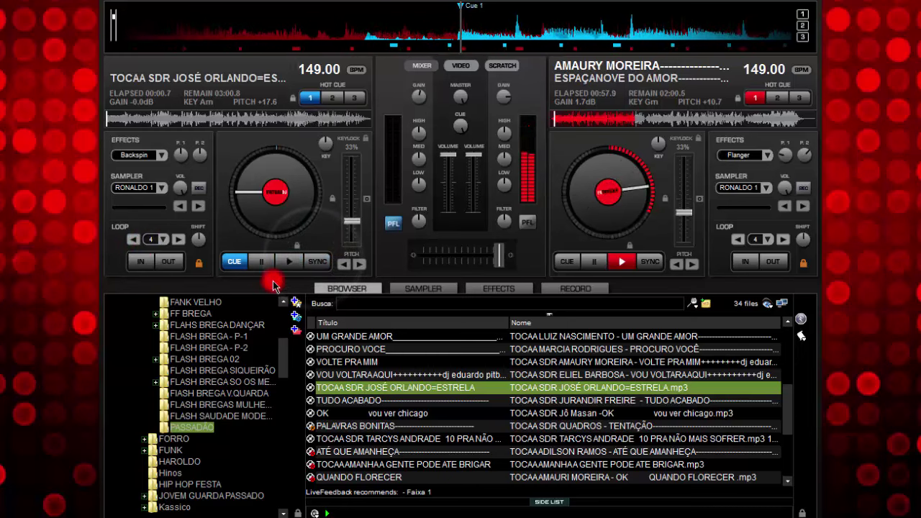
Try several starts of JOSÉ ORLANDO=ESTRELA on deck 1 against deck 2, returning it to its cue point
click(291, 268)
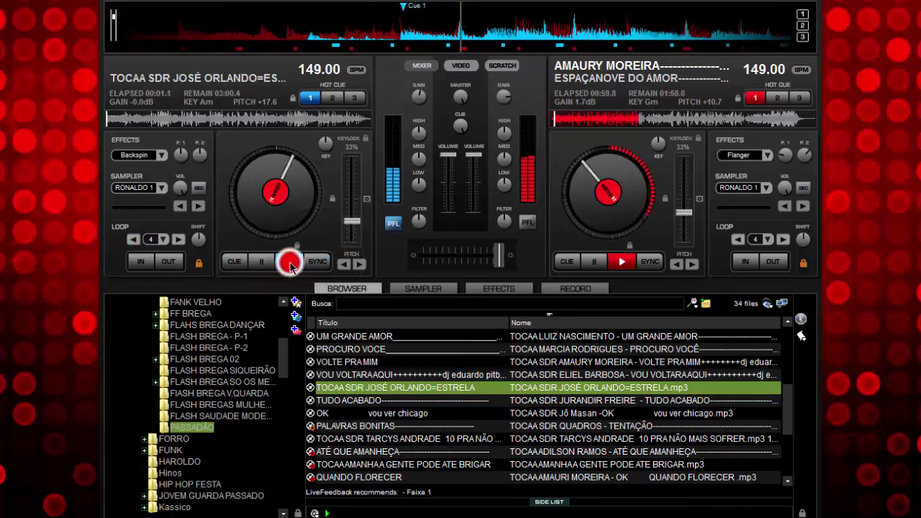
click(268, 263)
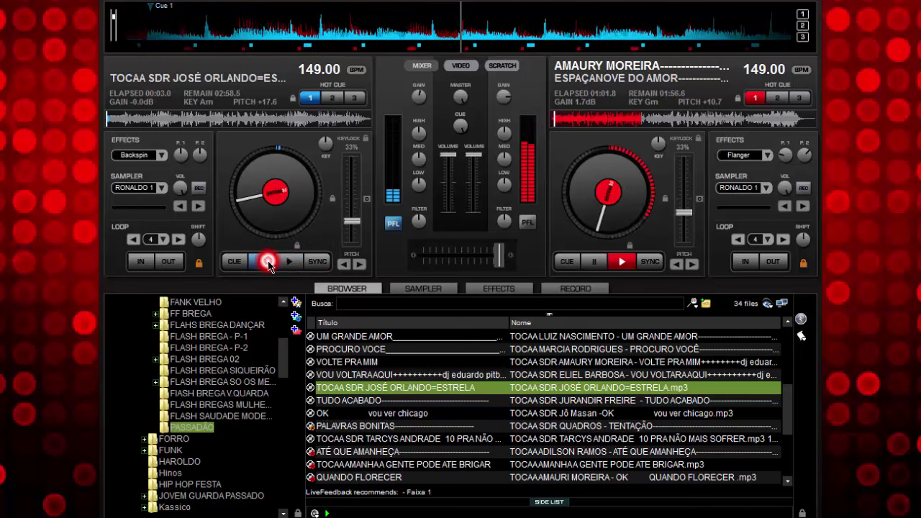
click(291, 262)
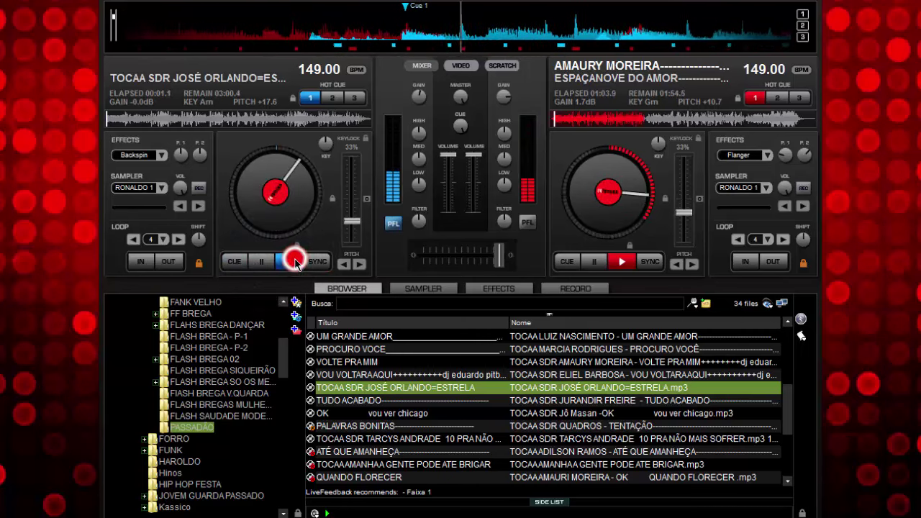
click(266, 262)
click(312, 258)
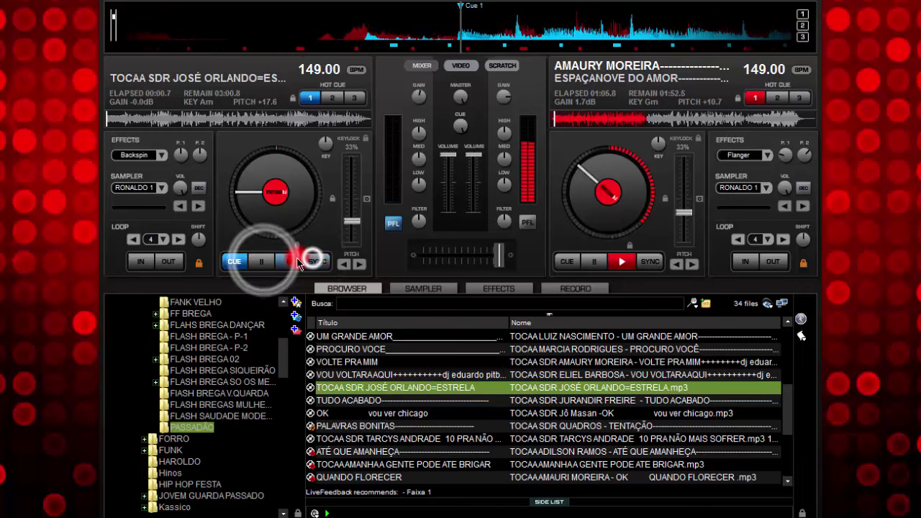
click(292, 262)
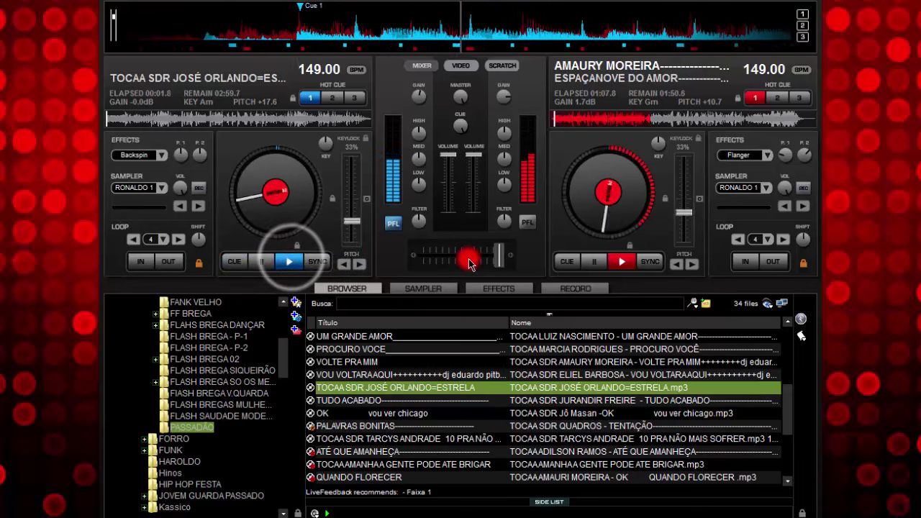
click(500, 255)
drag(500, 255, 495, 256)
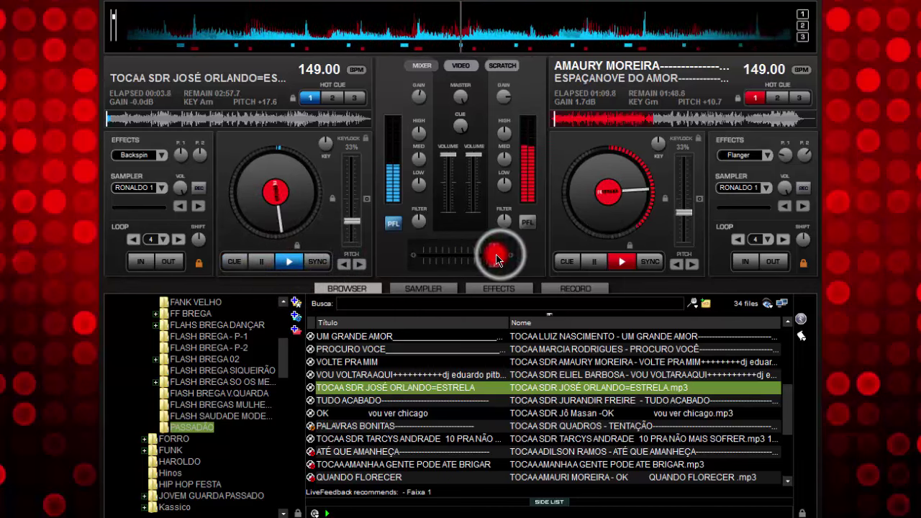
click(256, 261)
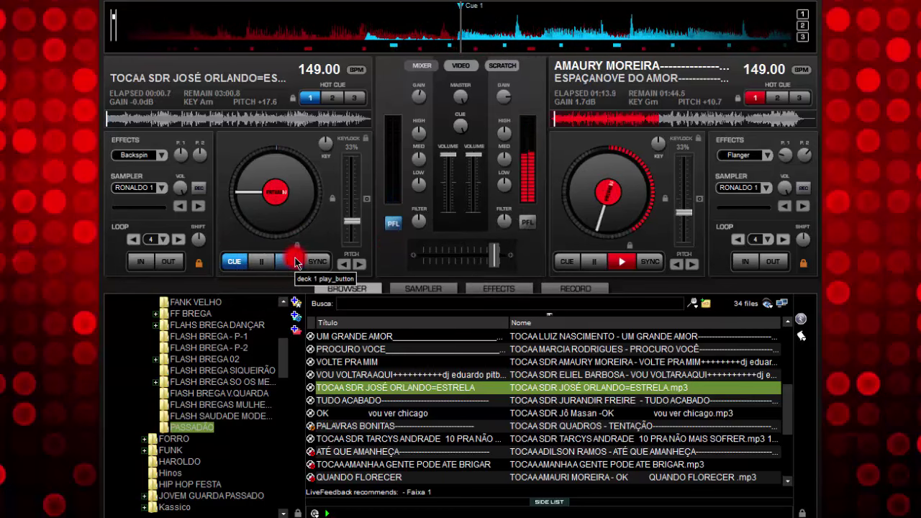
Start JOSÉ ORLANDO=ESTRELA on deck 1, crossfade fully to it, and raise its gain to 0.8 dB
click(291, 262)
drag(493, 256, 462, 258)
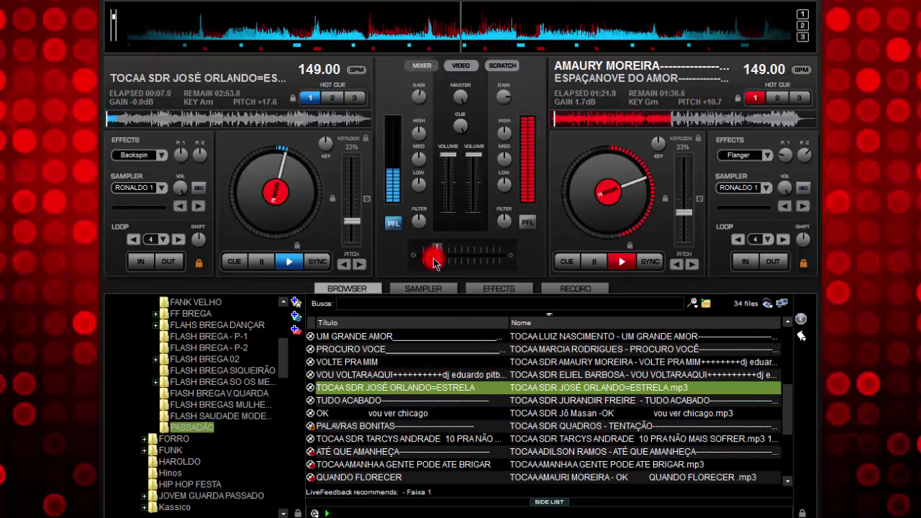
drag(426, 257, 414, 257)
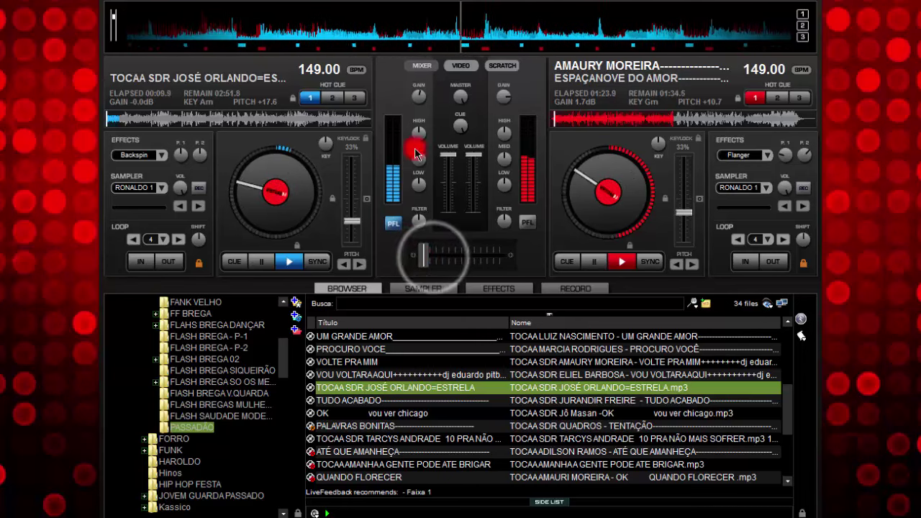
drag(418, 106, 428, 102)
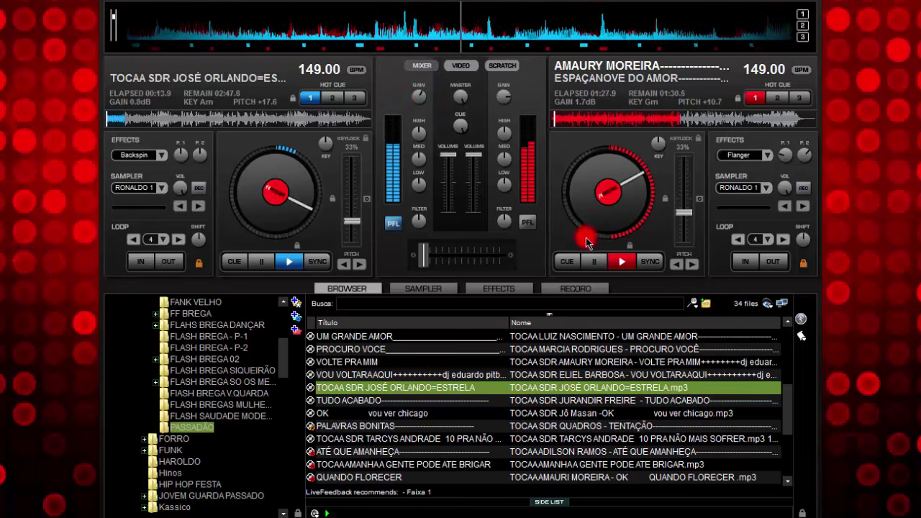
Stop deck 2 and load PROCURO VOCE from the PASSADÃO folder onto it, tempo-matched to deck 1 at 149.00 BPM
double_click(595, 261)
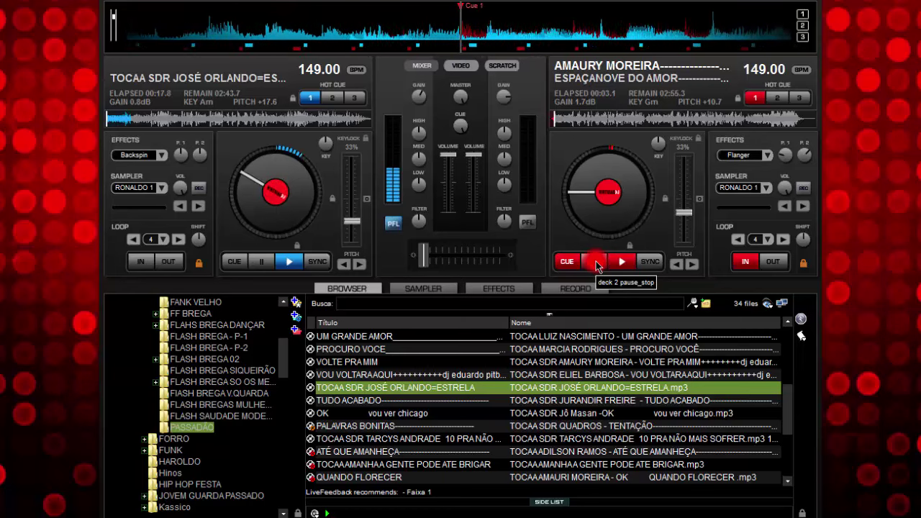
click(417, 399)
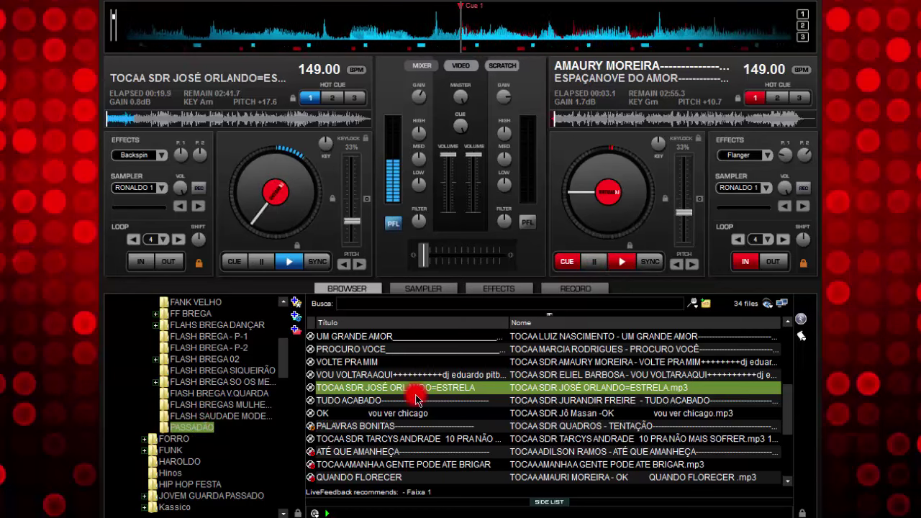
click(539, 337)
scroll(789, 416, up, 2)
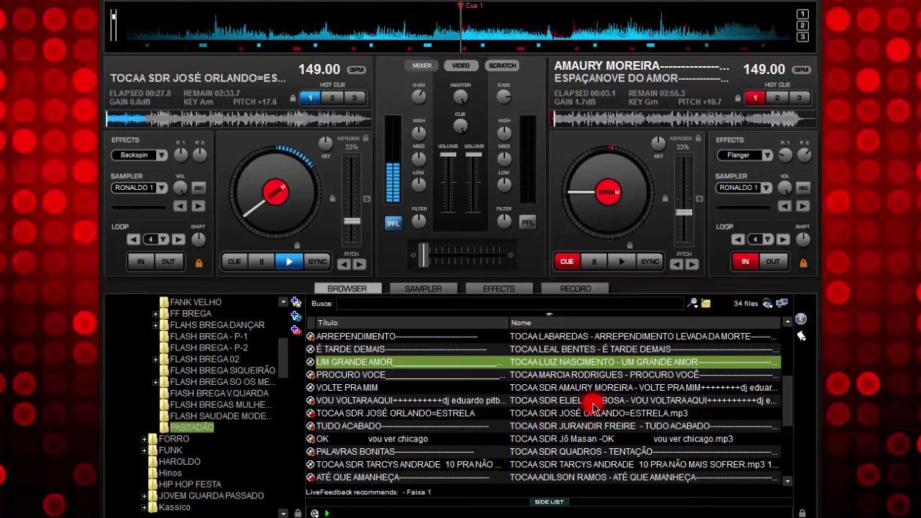
click(597, 388)
click(587, 374)
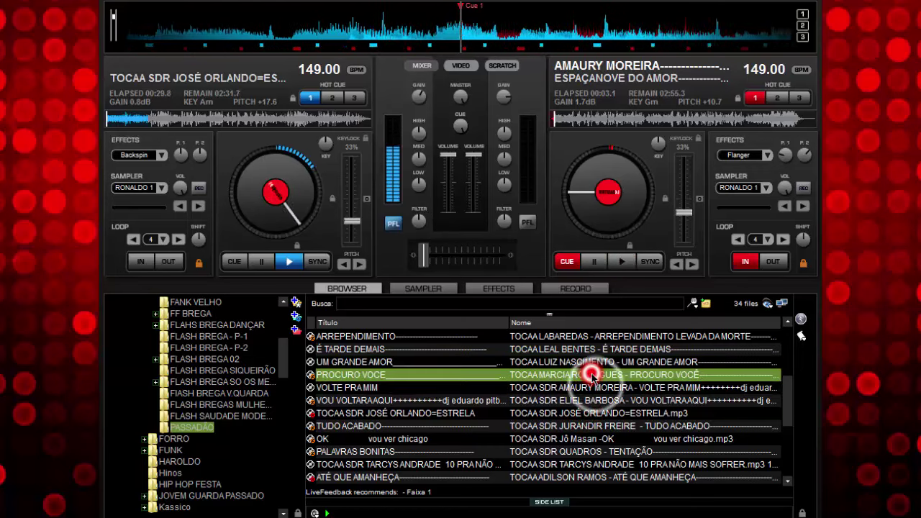
click(786, 402)
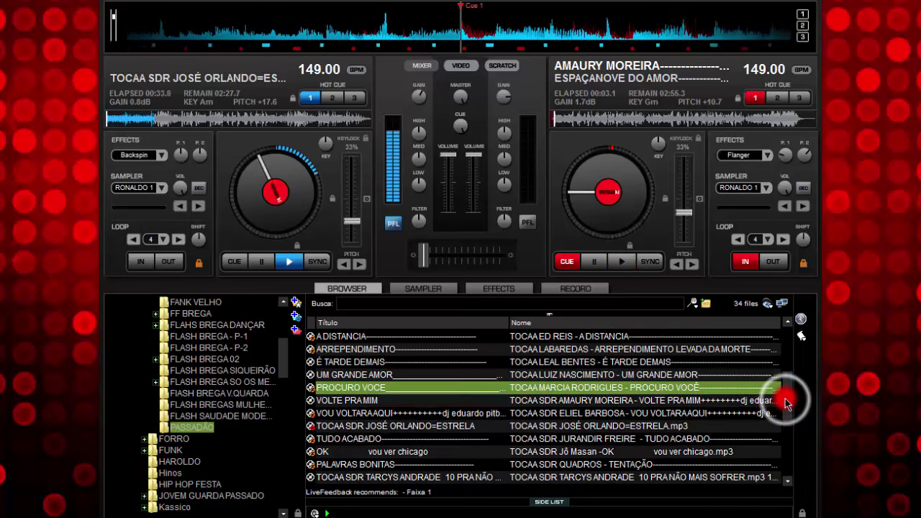
click(522, 389)
drag(521, 389, 574, 261)
click(649, 263)
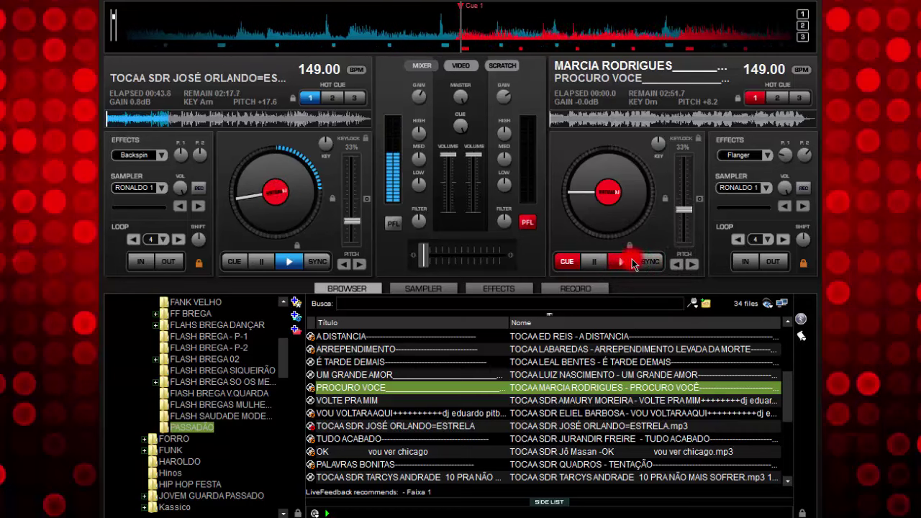
Start PROCURO VOCE on deck 2 and resync it twice against deck 1
click(623, 263)
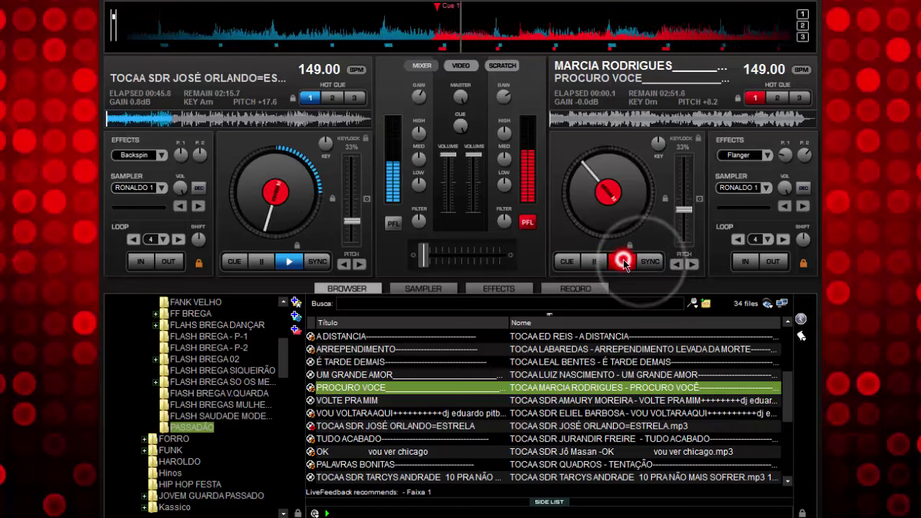
click(645, 260)
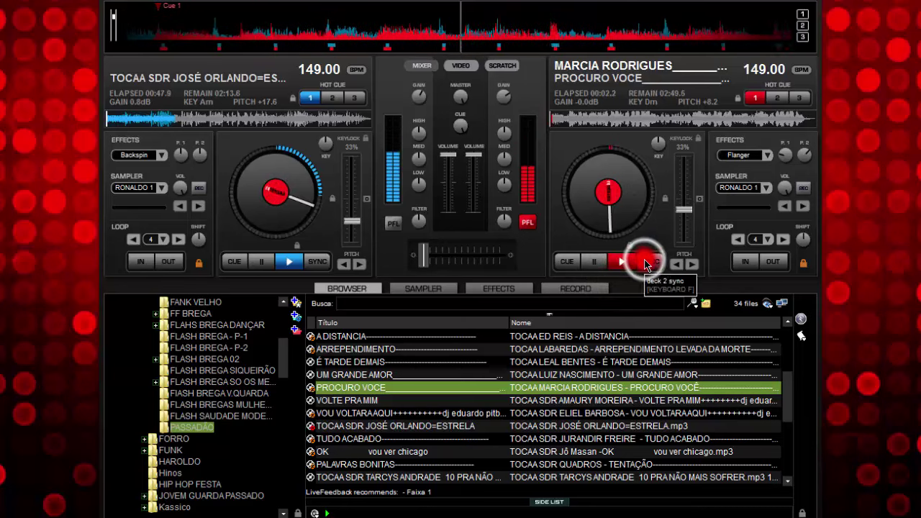
click(645, 260)
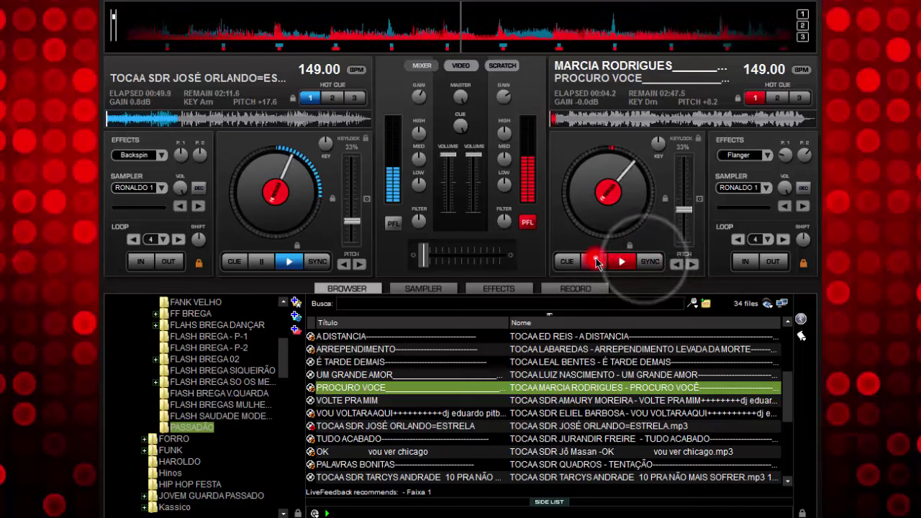
Return PROCURO VOCE on deck 2 to its cue point, set a 4-beat loop and raise its gain to 0.5 dB
click(595, 261)
click(755, 239)
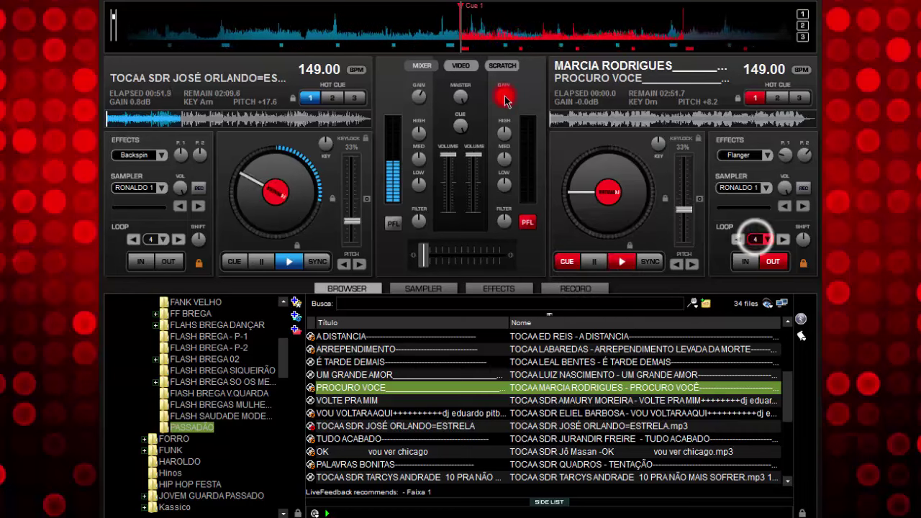
click(504, 96)
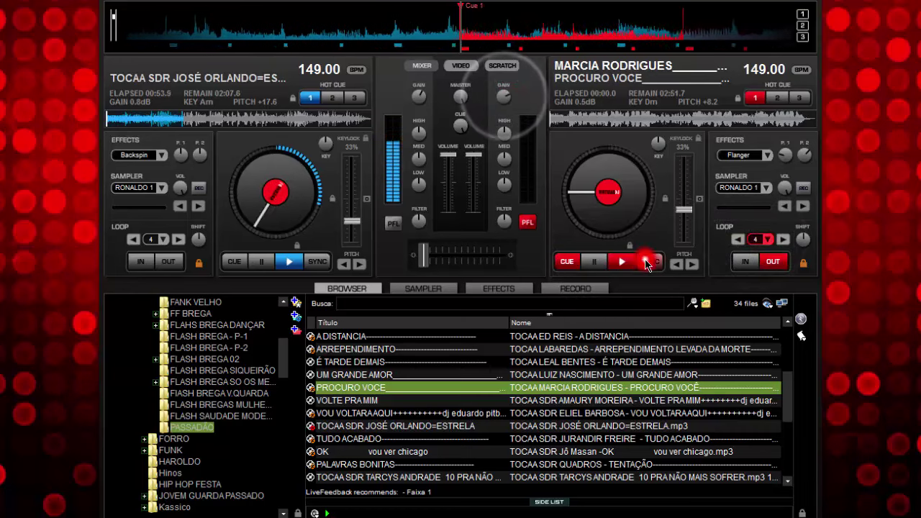
Try starting the looped PROCURO VOCE on deck 2 and resync it repeatedly against deck 1
click(645, 260)
click(622, 262)
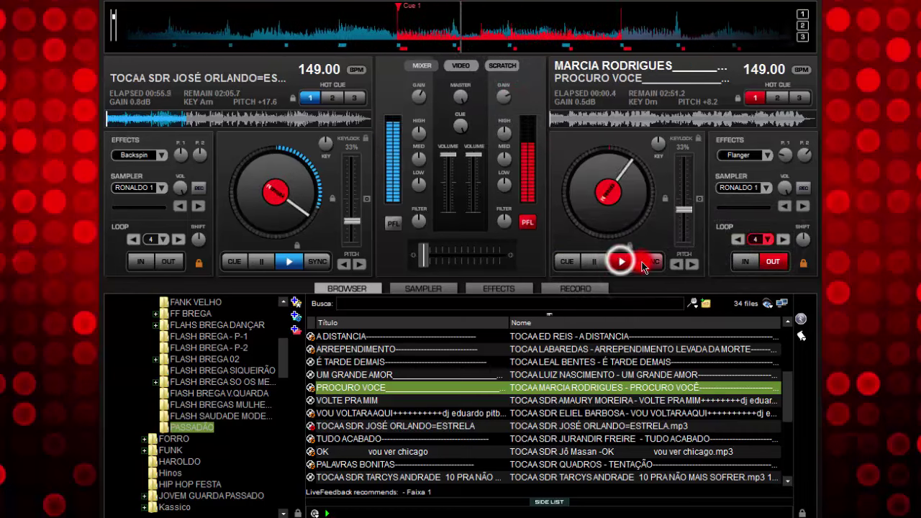
click(643, 263)
click(642, 262)
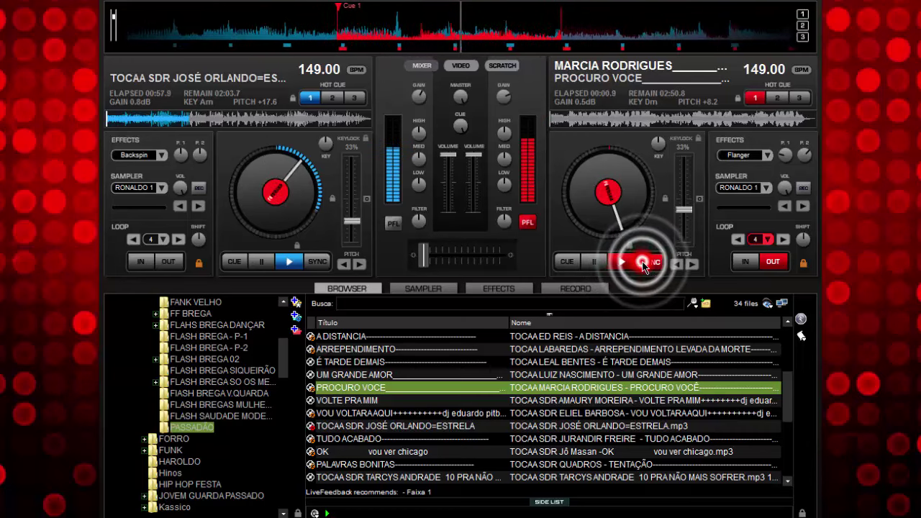
click(643, 262)
click(645, 263)
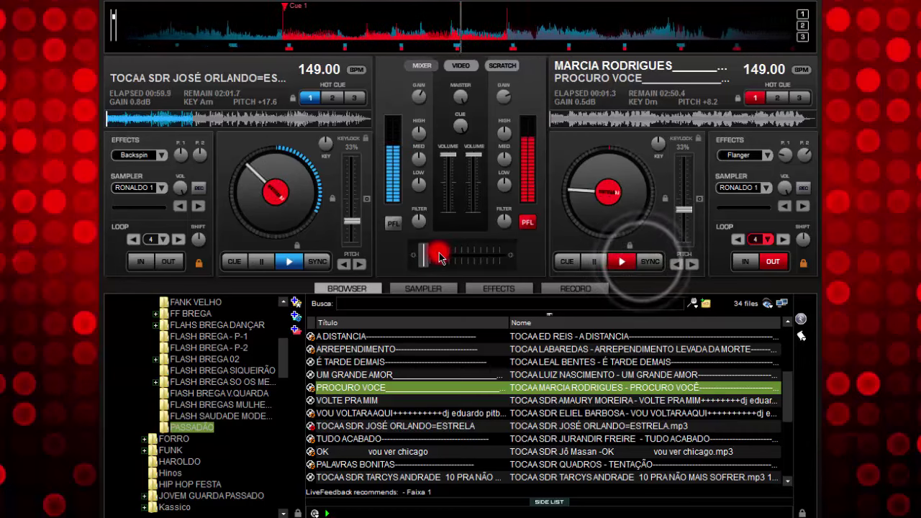
click(442, 255)
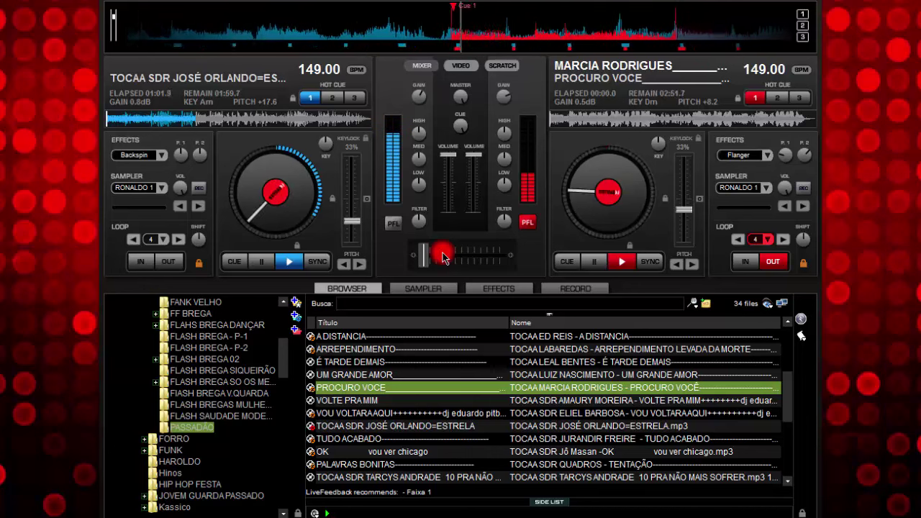
click(646, 263)
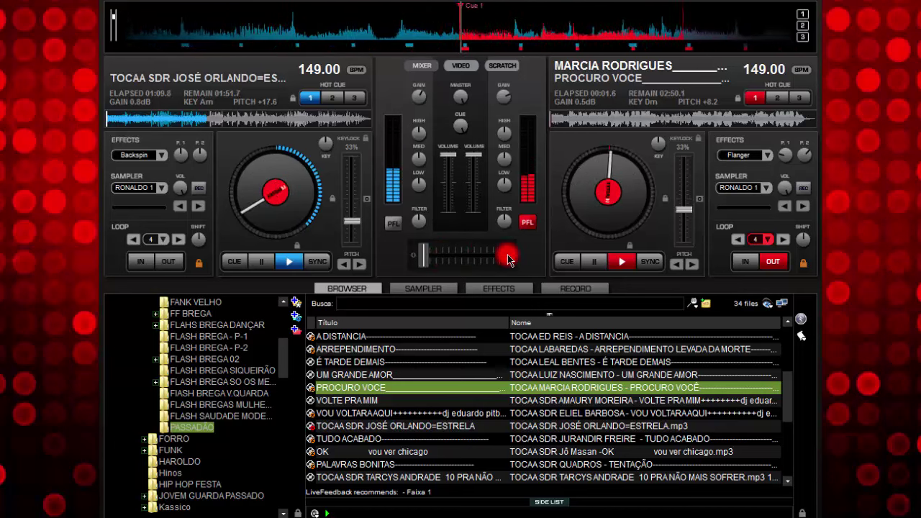
click(647, 268)
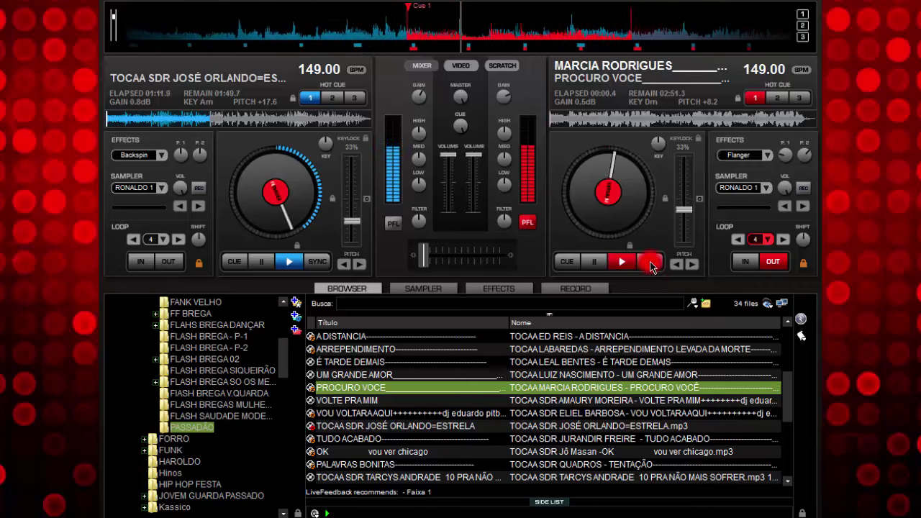
click(441, 256)
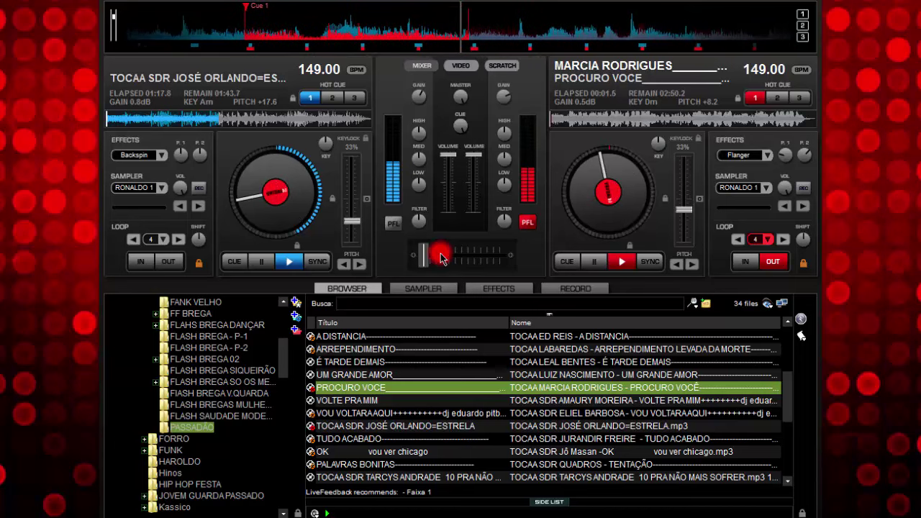
Try restarting the PROCURO VOCE loop in time with deck 1, returning it to its cue point after each attempt
click(624, 262)
click(594, 261)
click(594, 262)
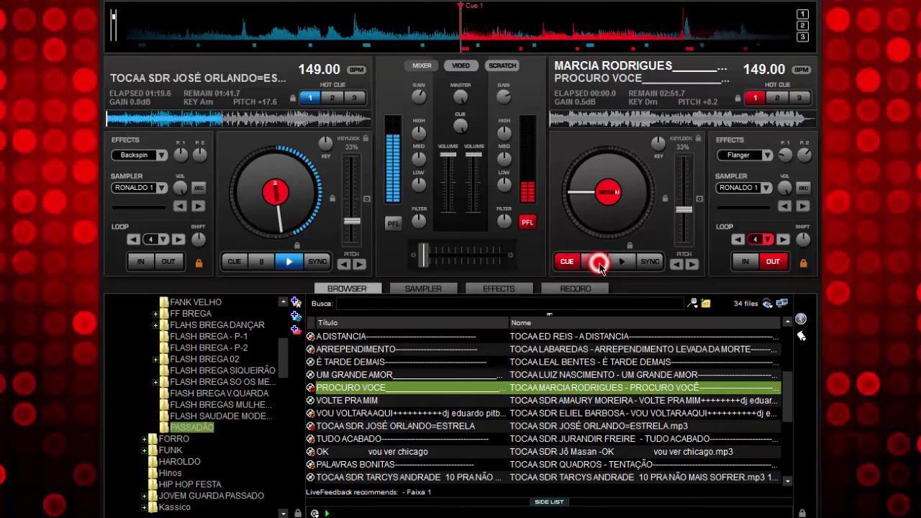
click(624, 262)
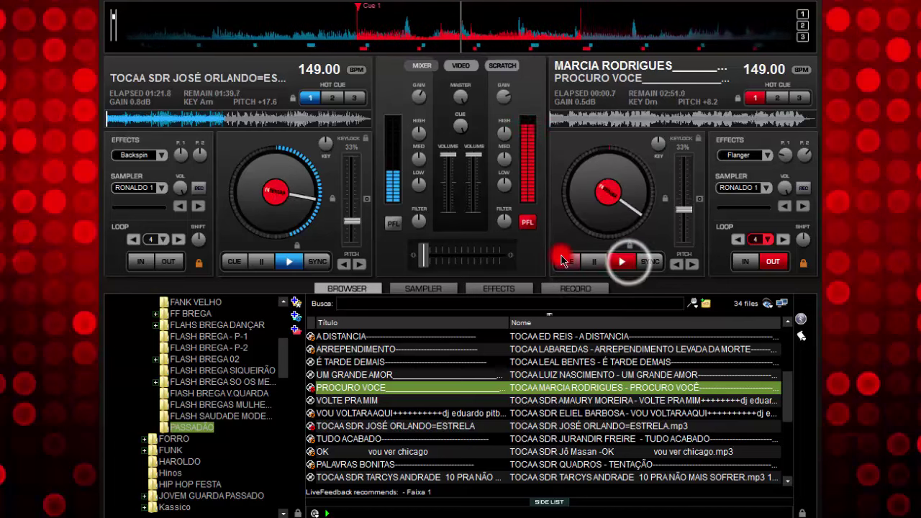
click(530, 261)
click(594, 262)
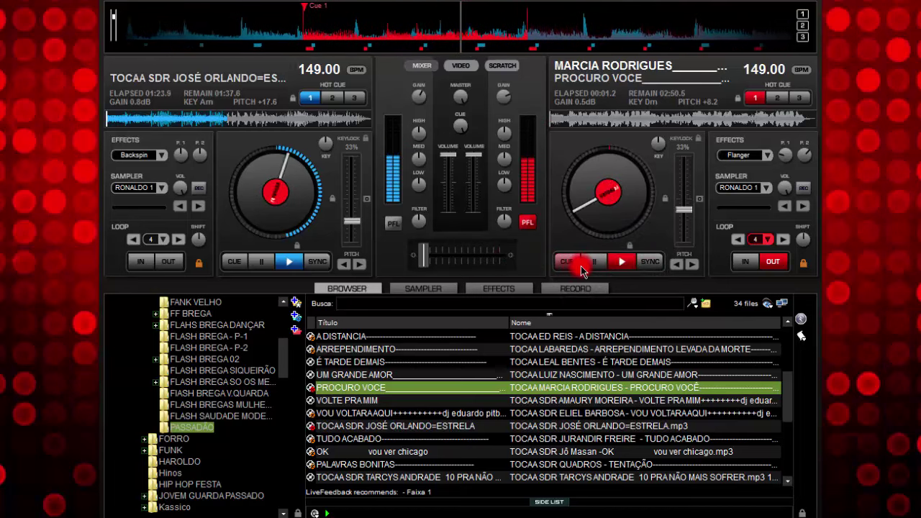
click(594, 264)
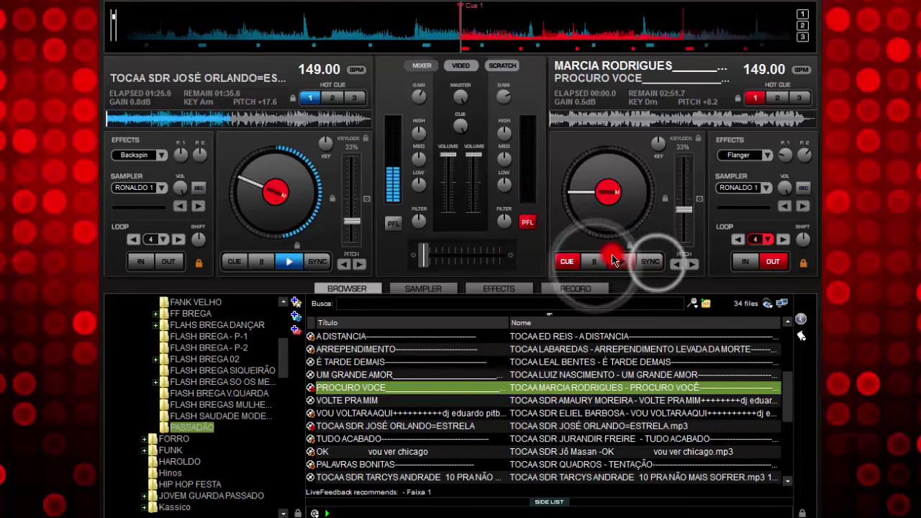
Start PROCURO VOCE on deck 2 with the crossfader moved partway toward it, and release its 4-beat loop
click(623, 262)
click(531, 252)
click(448, 253)
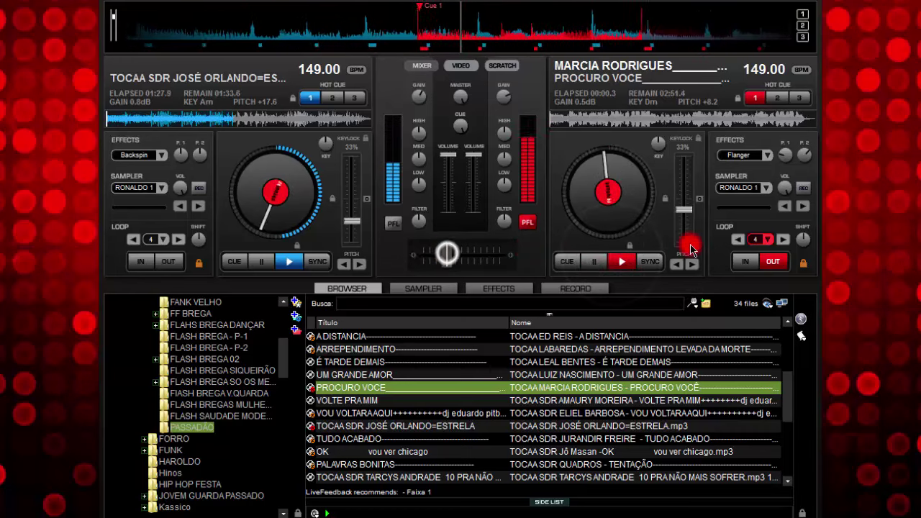
click(741, 240)
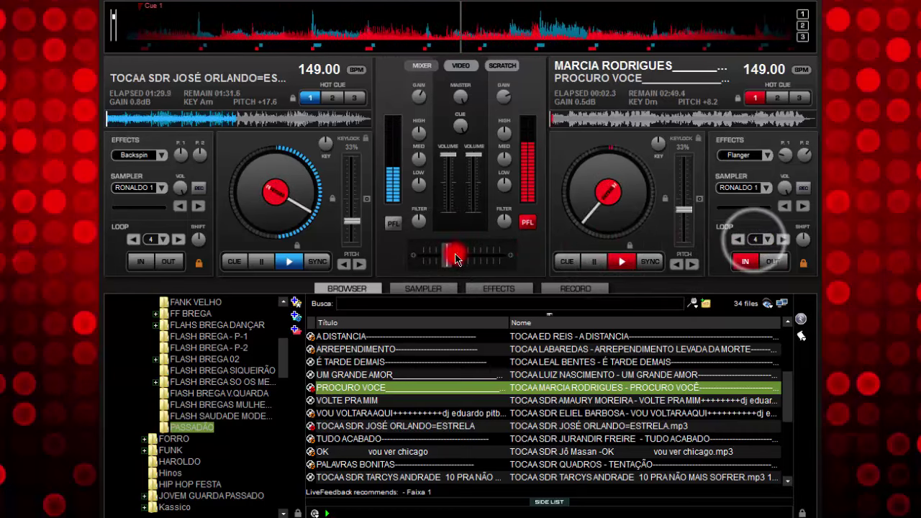
Complete the crossfade to deck 2 and raise its gain to 0.7 dB
click(449, 257)
drag(459, 259, 522, 255)
drag(503, 93, 501, 96)
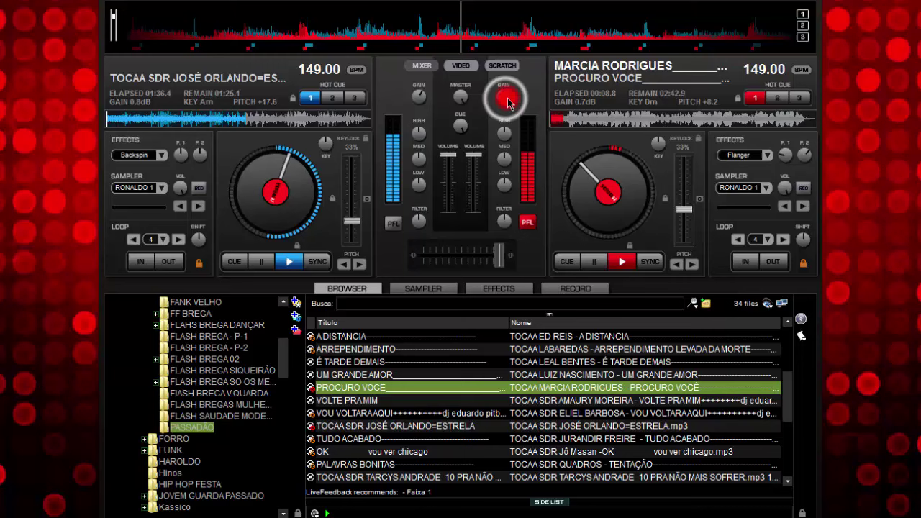
Stop deck 1 and load UM GRANDE AMOR from the PASSADÃO folder onto it, tempo-matched to deck 2 at 149.00 BPM
click(263, 261)
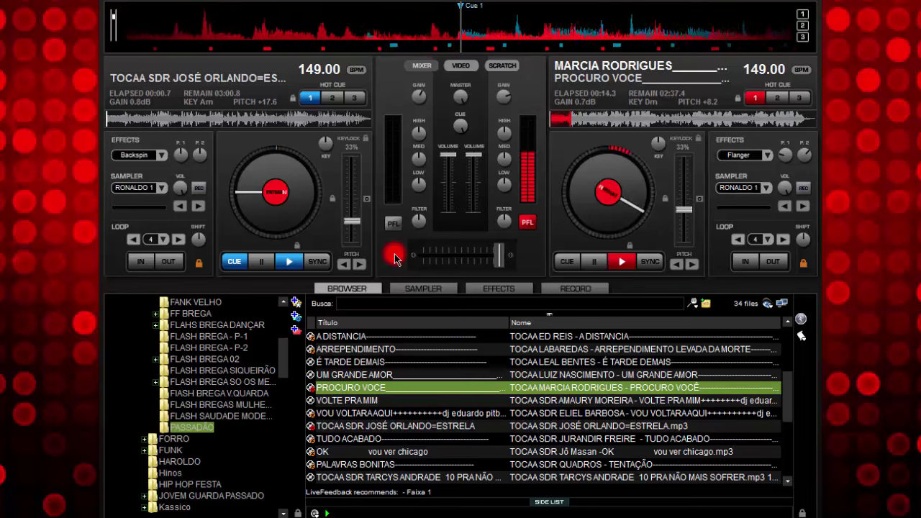
double_click(362, 375)
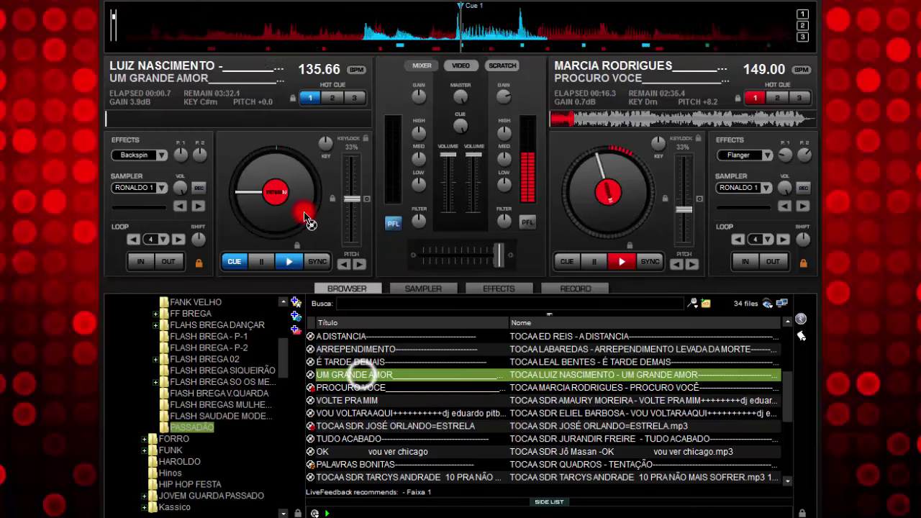
click(315, 261)
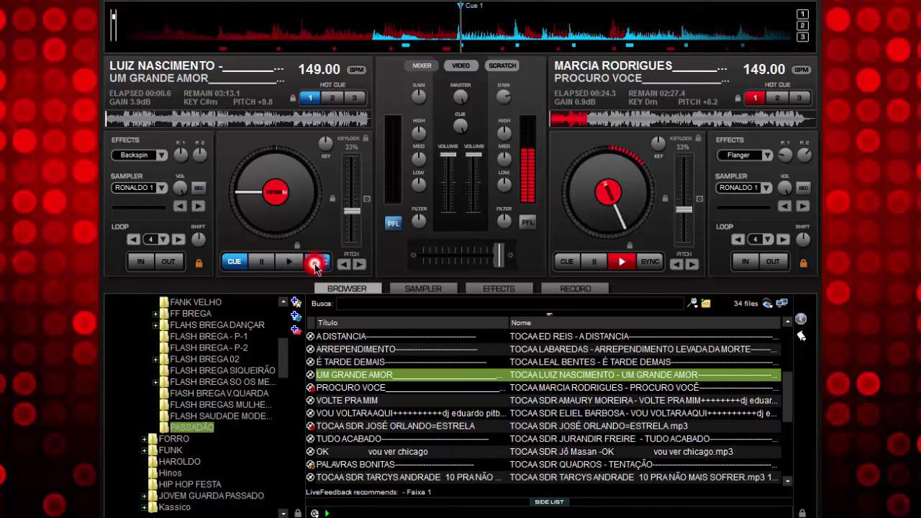
Set a 4-beat loop on deck 1 and test it in sync with deck 2, ending stopped at the cue point
click(146, 241)
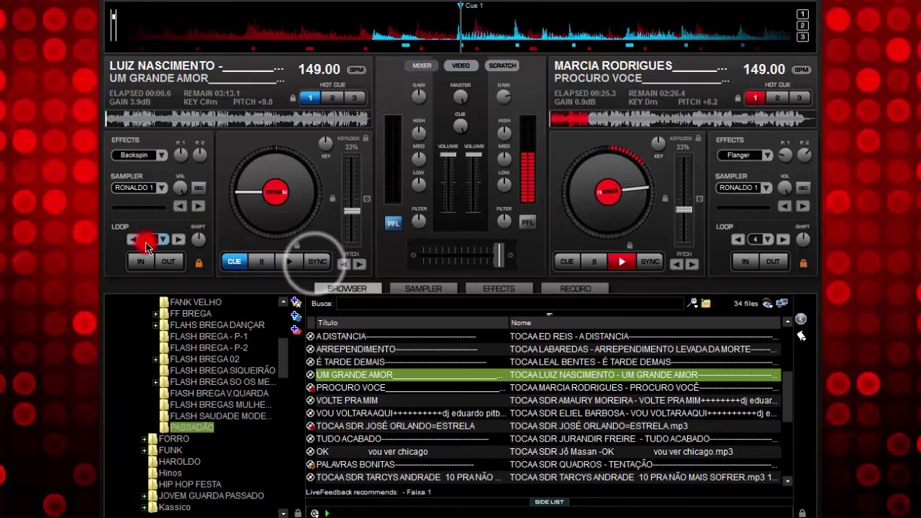
click(301, 261)
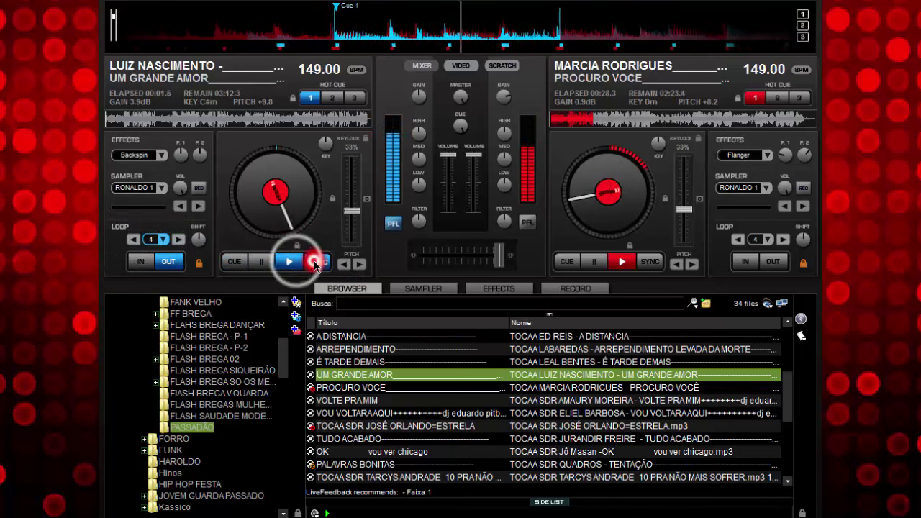
click(315, 262)
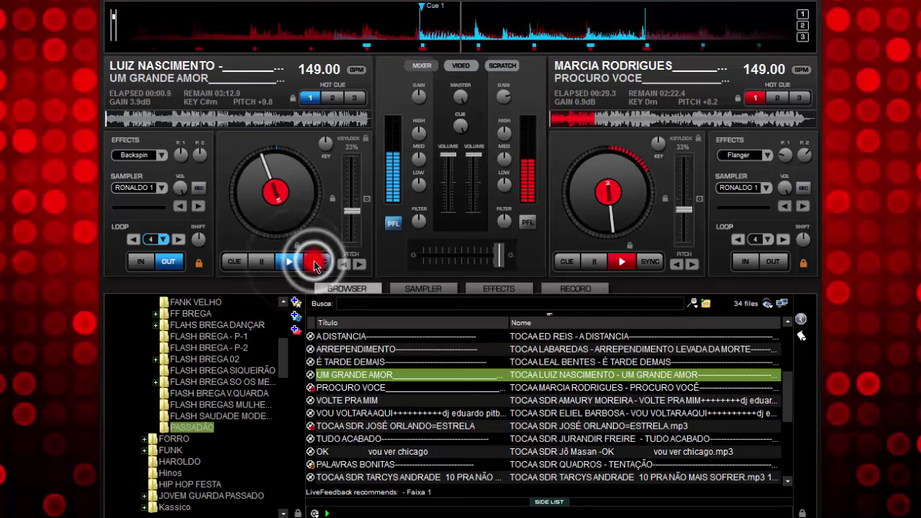
click(263, 262)
click(263, 262)
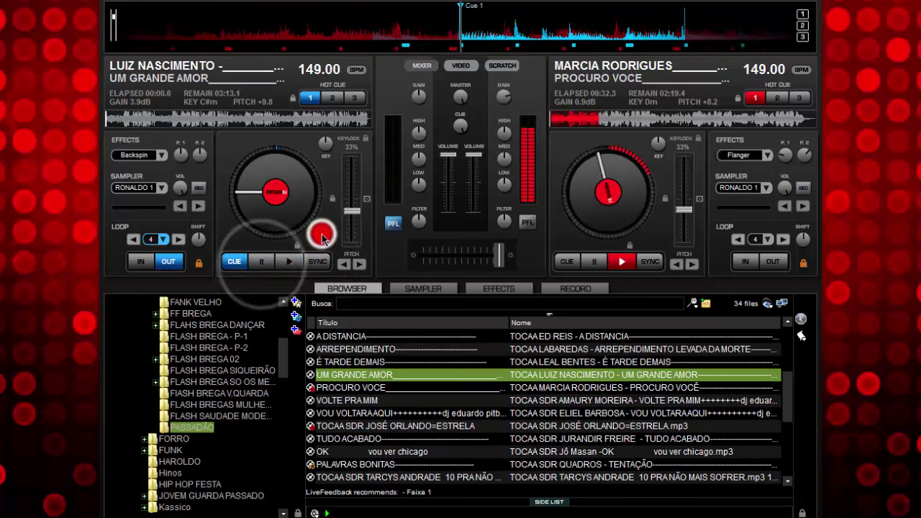
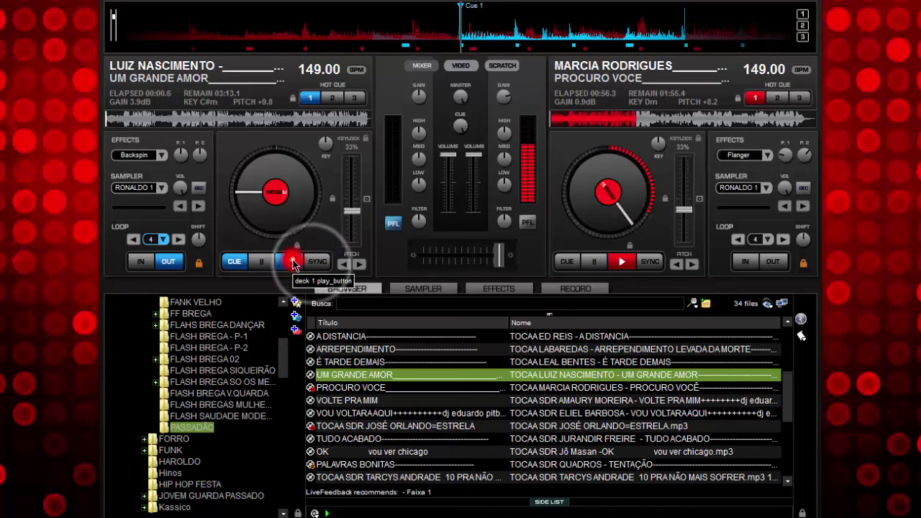
Play deck 1's looped track, synchronise it with deck 2, and return it to its cue point
click(289, 261)
click(318, 262)
click(318, 260)
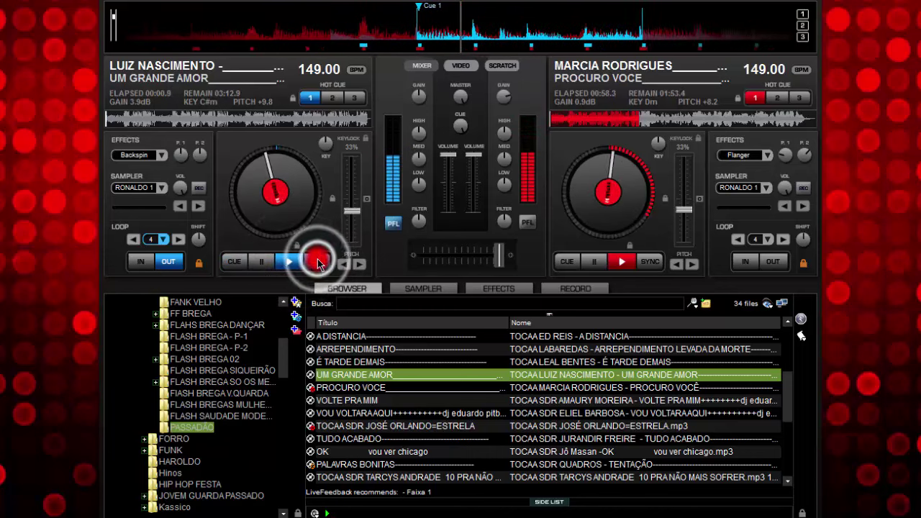
click(423, 288)
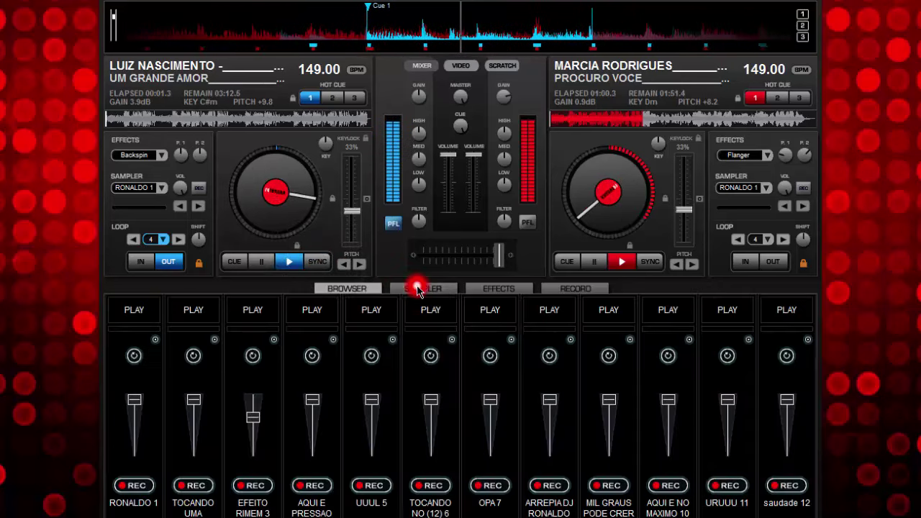
click(378, 288)
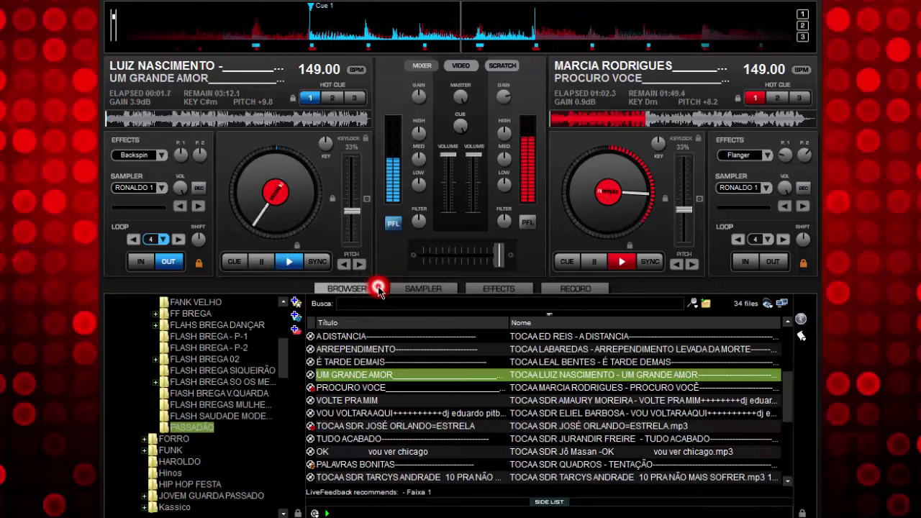
click(321, 262)
click(392, 270)
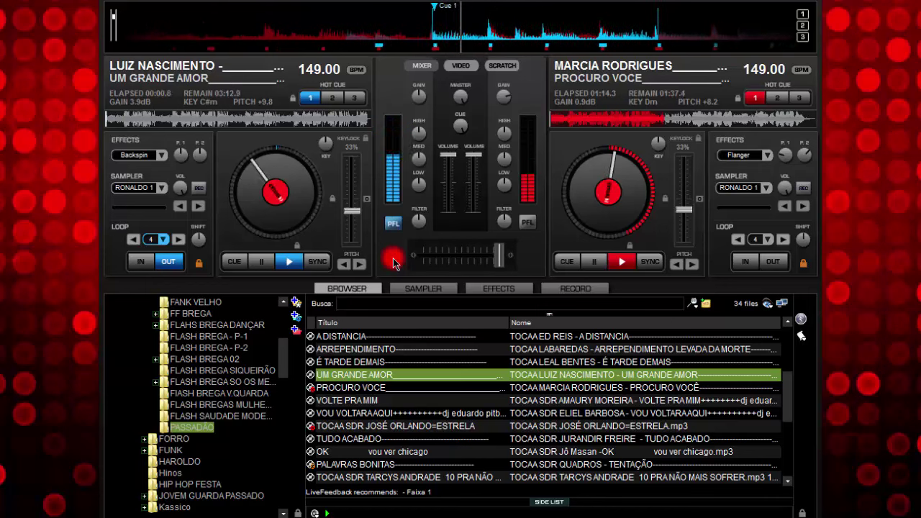
click(502, 253)
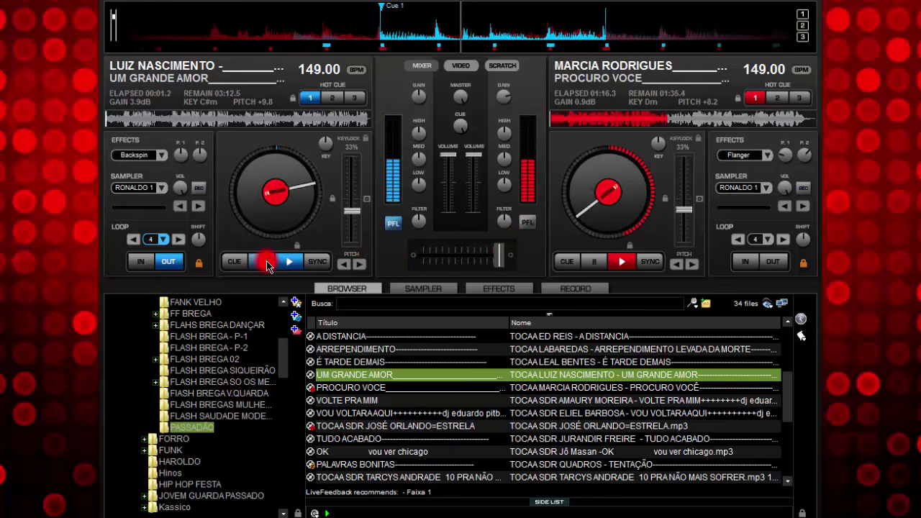
click(266, 262)
click(317, 258)
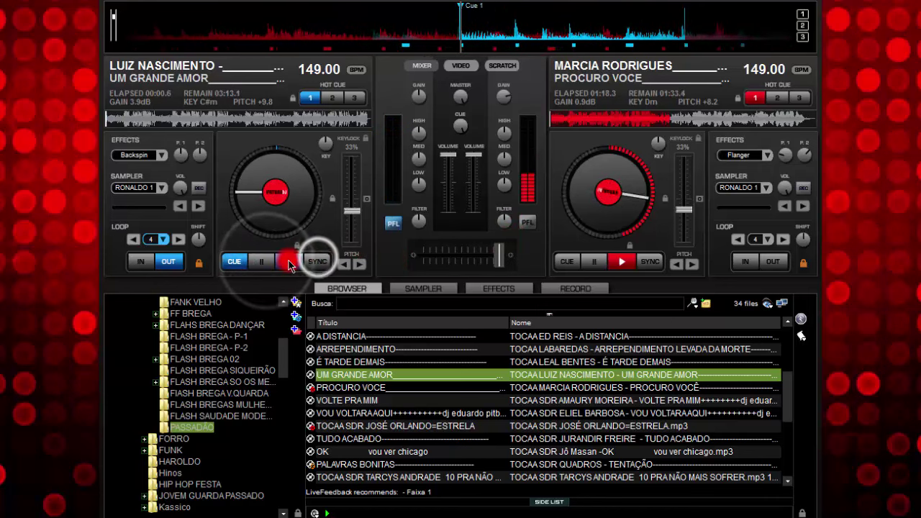
Restart deck 1's loop, resynchronise it to deck 2's beat, and stop it at Cue 1 again
click(288, 261)
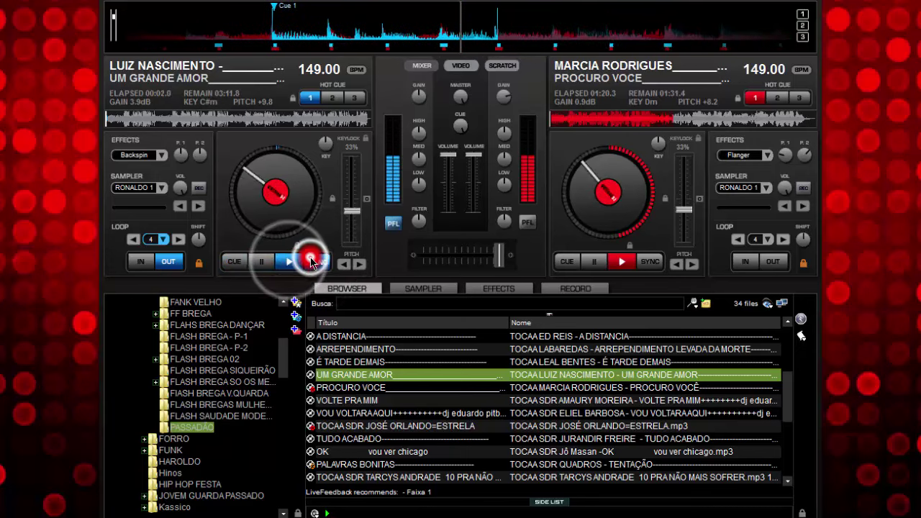
click(311, 262)
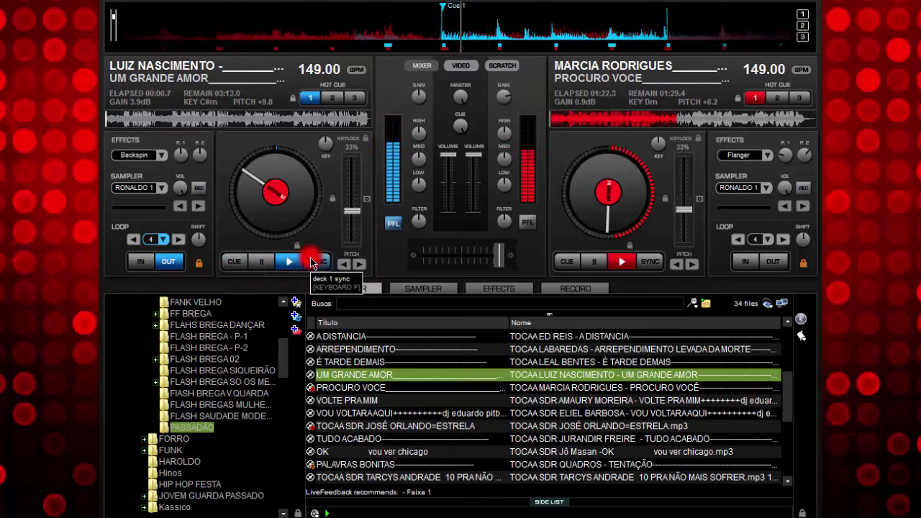
click(311, 262)
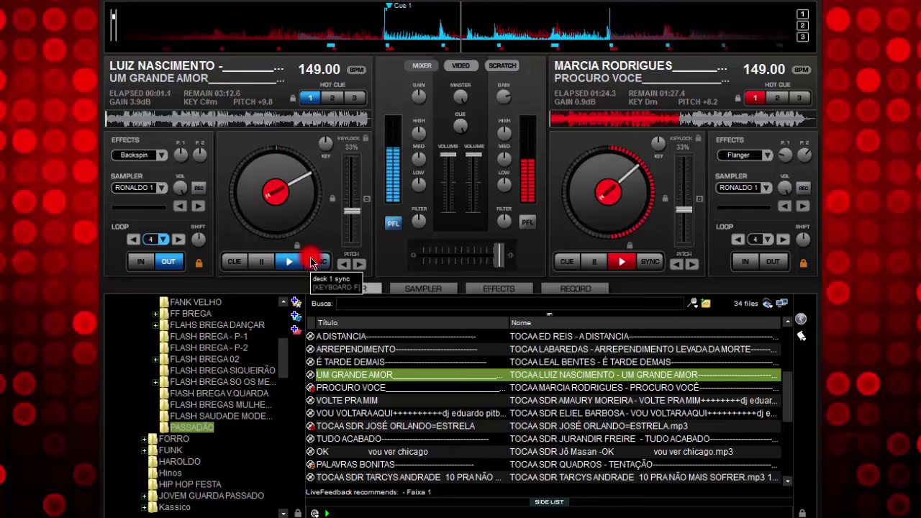
click(260, 262)
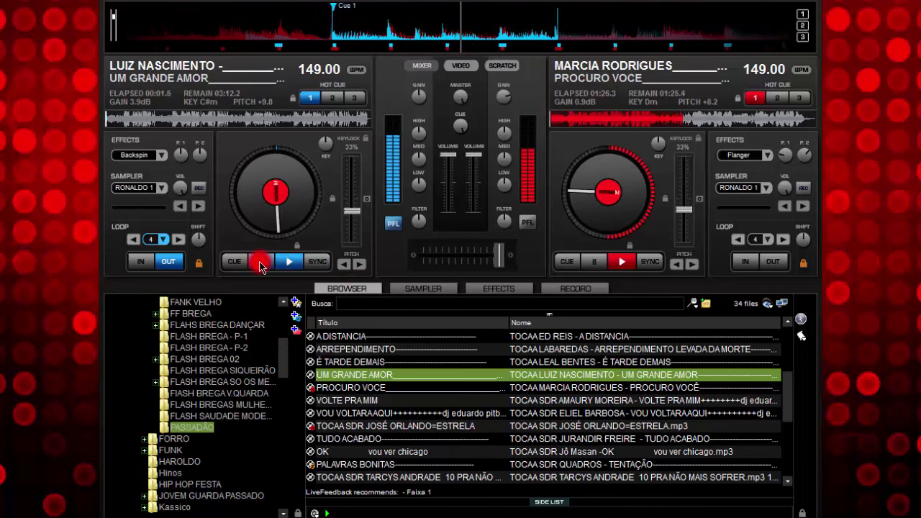
click(260, 263)
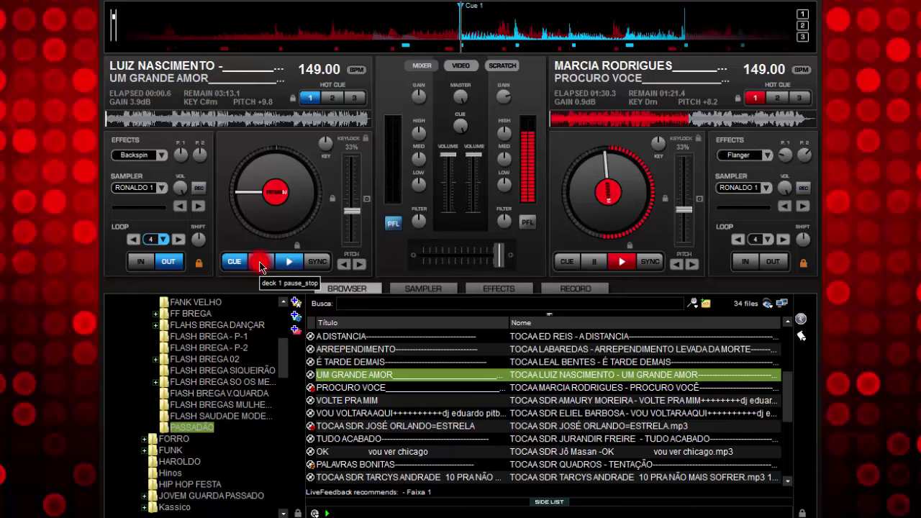
click(219, 517)
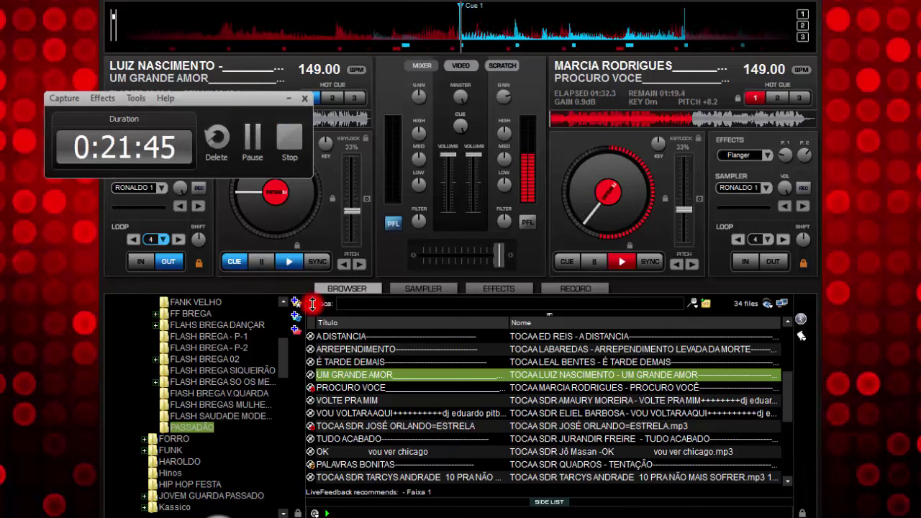
click(287, 99)
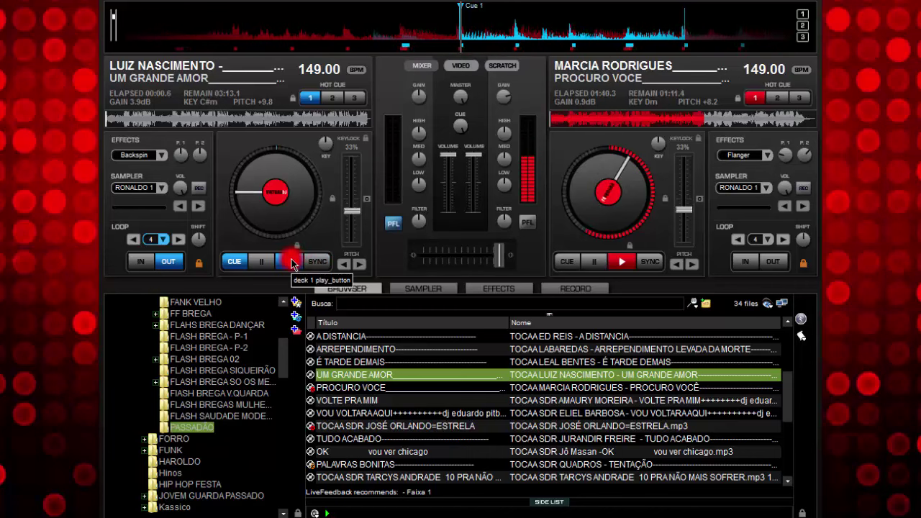
Start deck 1's looped track in sync with deck 2 and bring up the sampler pads
click(315, 261)
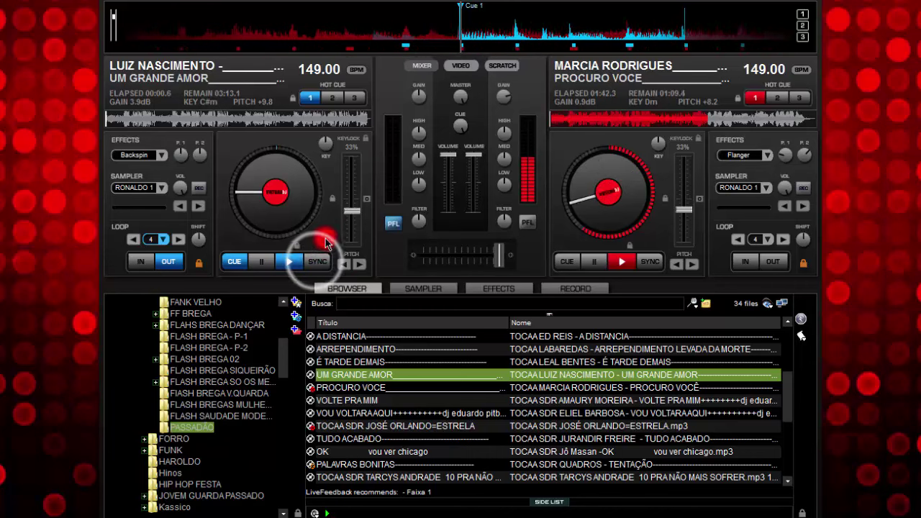
click(289, 263)
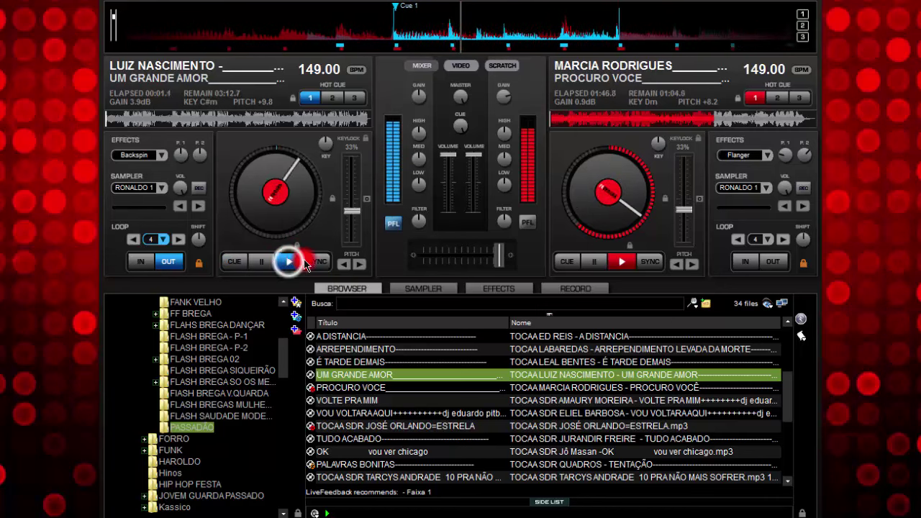
click(452, 286)
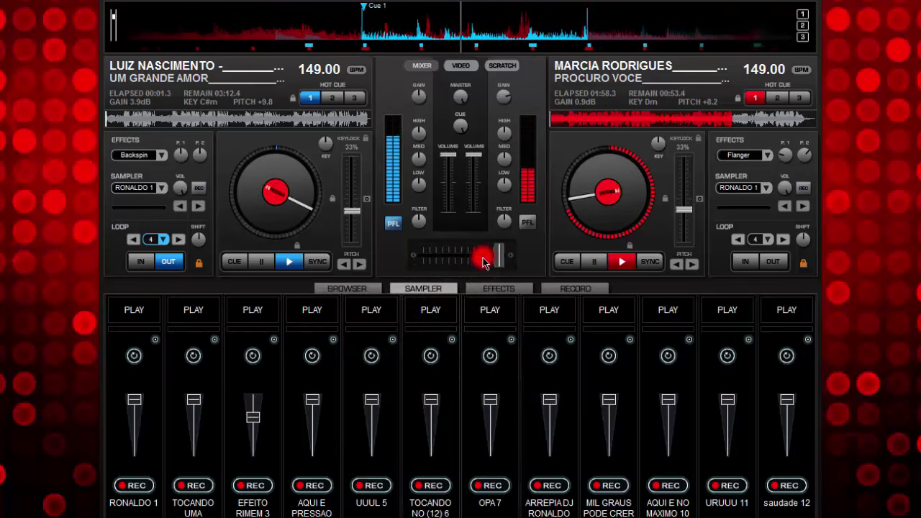
Move the crossfader to the centre to blend both decks and release deck 1's 4-beat loop
drag(484, 263, 459, 261)
click(151, 238)
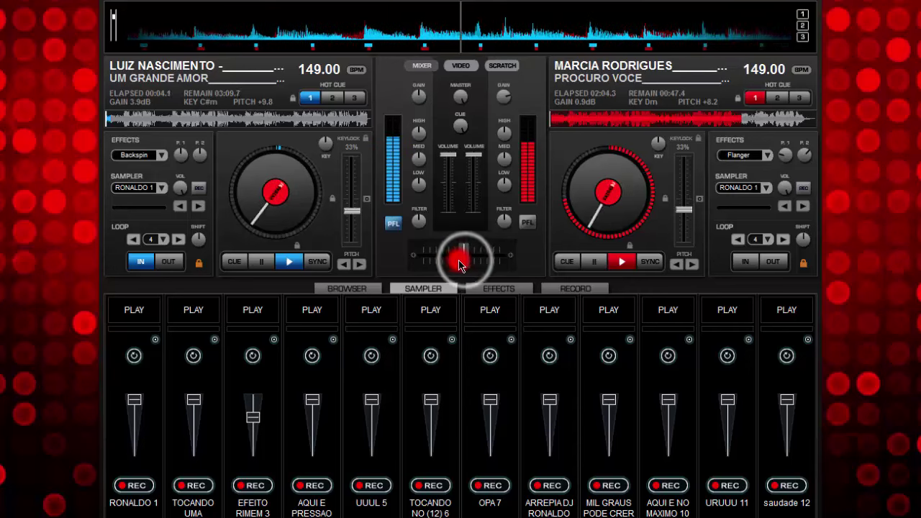
click(208, 312)
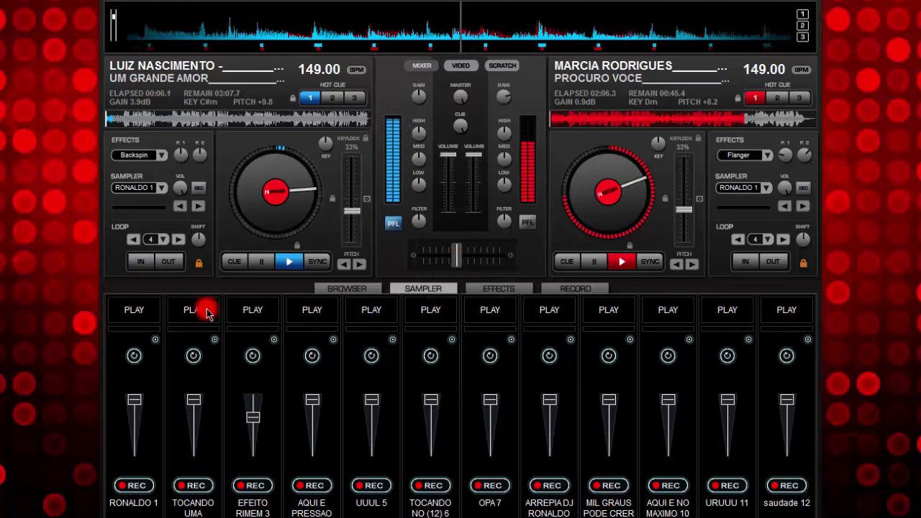
Crossfade fully to deck 1 over the UUUL 5 sample and stop deck 2 at its cue point
drag(457, 252, 420, 255)
click(372, 309)
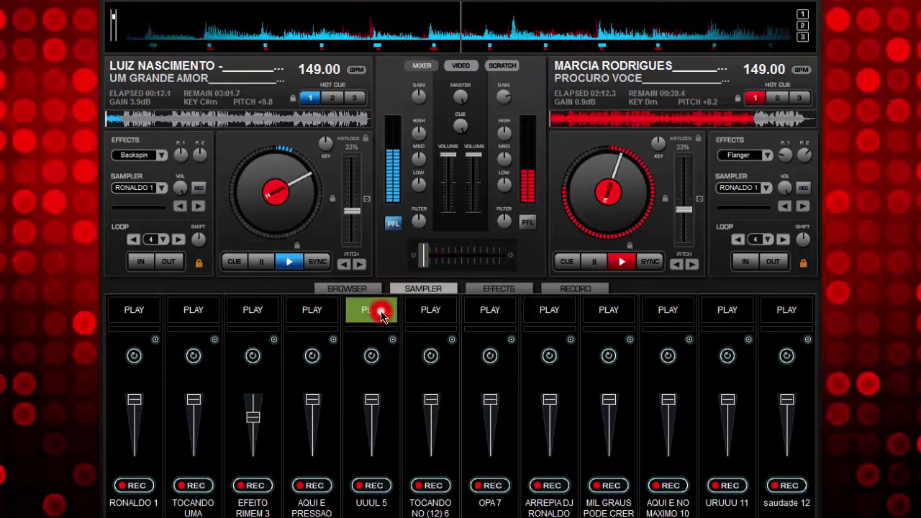
click(596, 263)
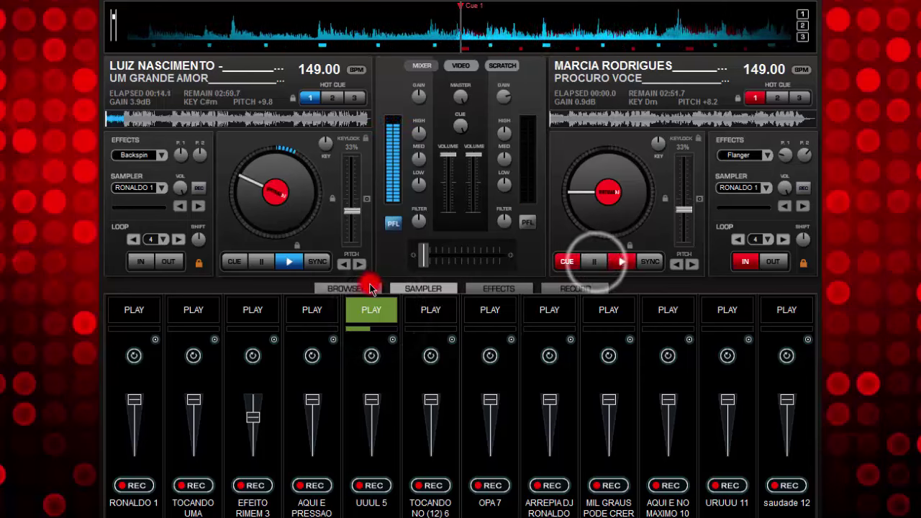
Load the track PALAVRAS BONITAS from the song browser onto deck 2 and synchronise its tempo with deck 1
click(371, 287)
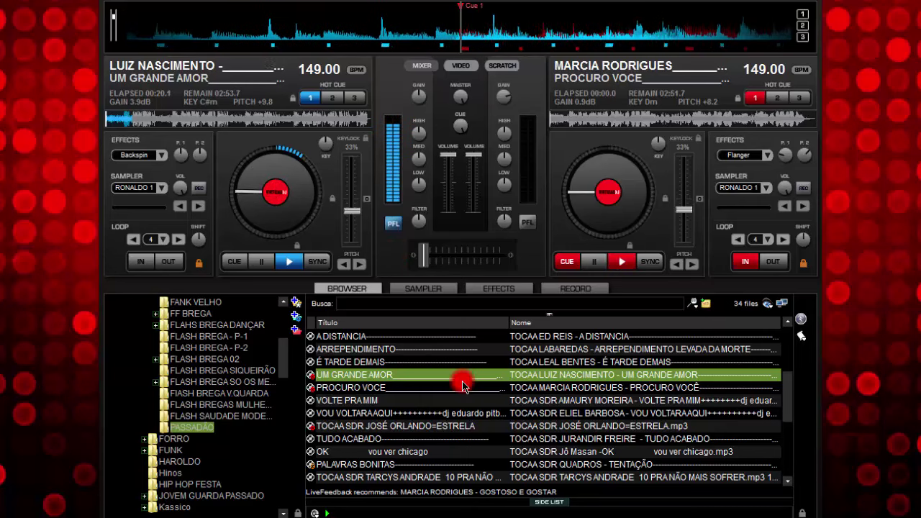
drag(533, 464, 607, 222)
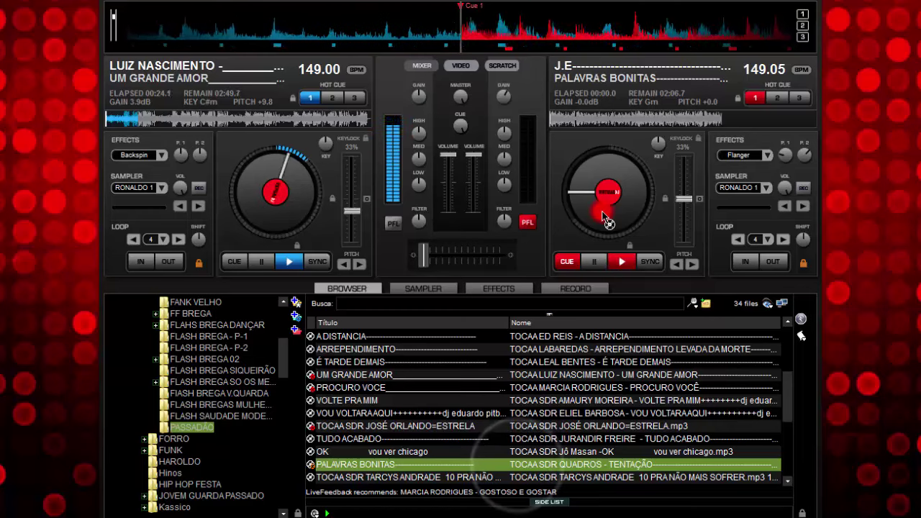
click(645, 265)
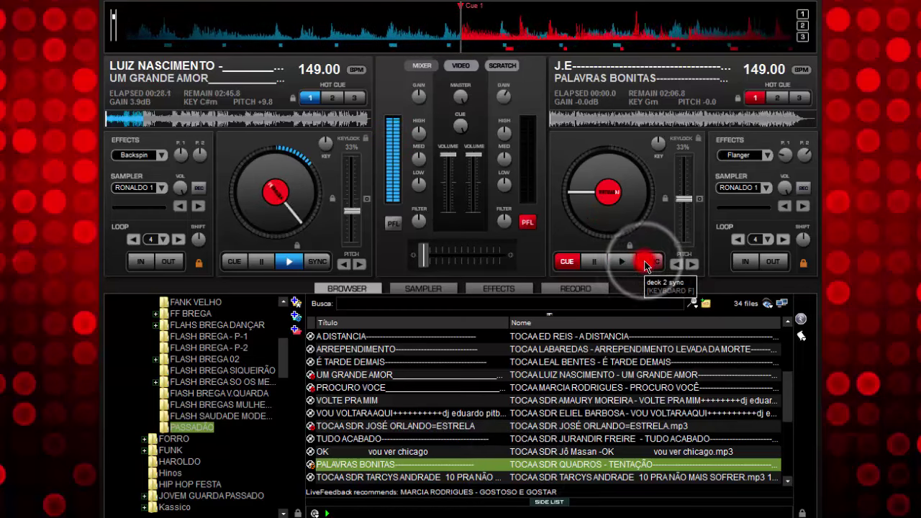
Rehearse deck 2's entry against deck 1 by repeatedly starting PALAVRAS BONITAS and returning it to the cue point
click(616, 263)
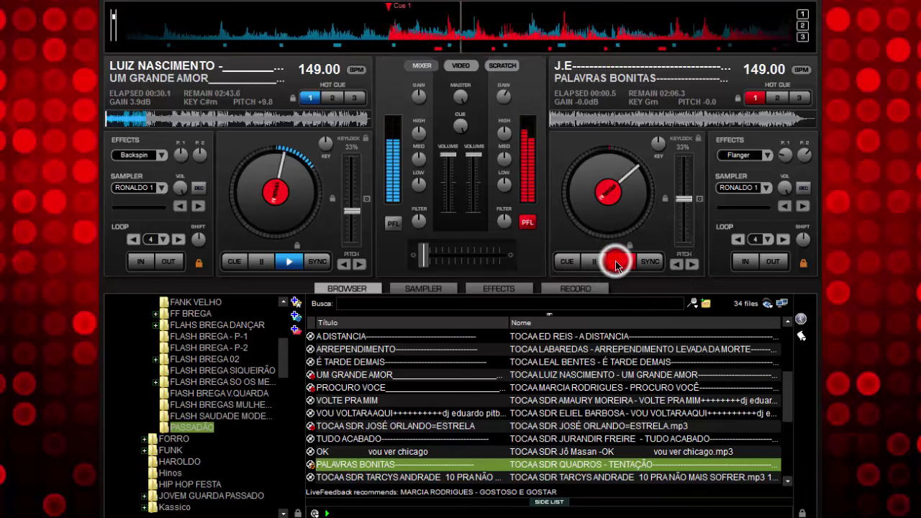
click(588, 262)
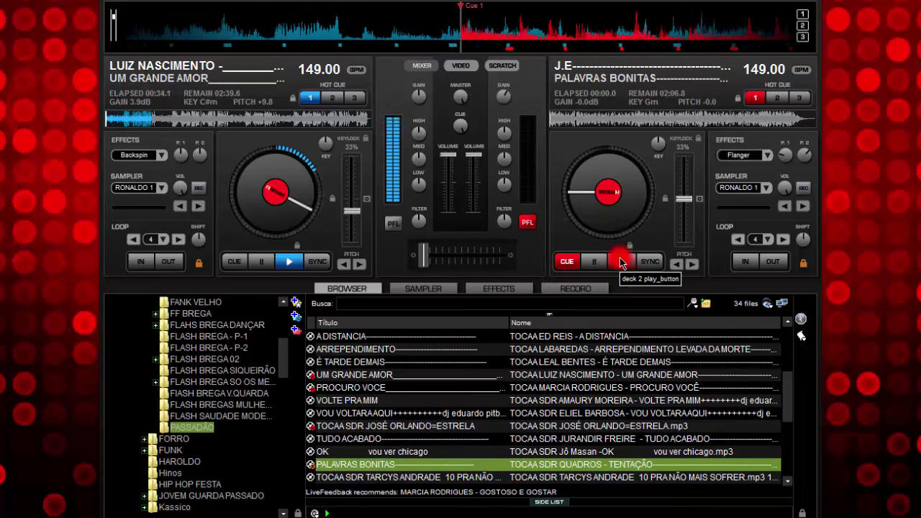
click(620, 257)
click(620, 257)
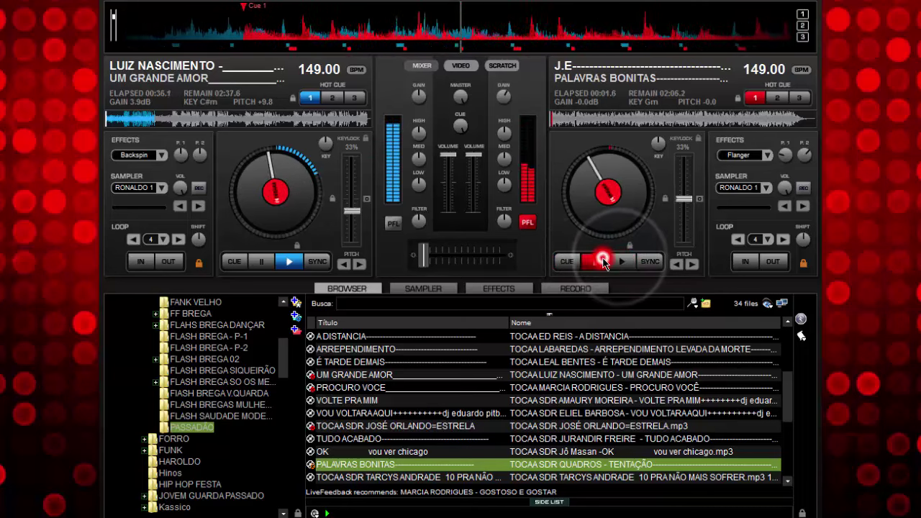
click(622, 258)
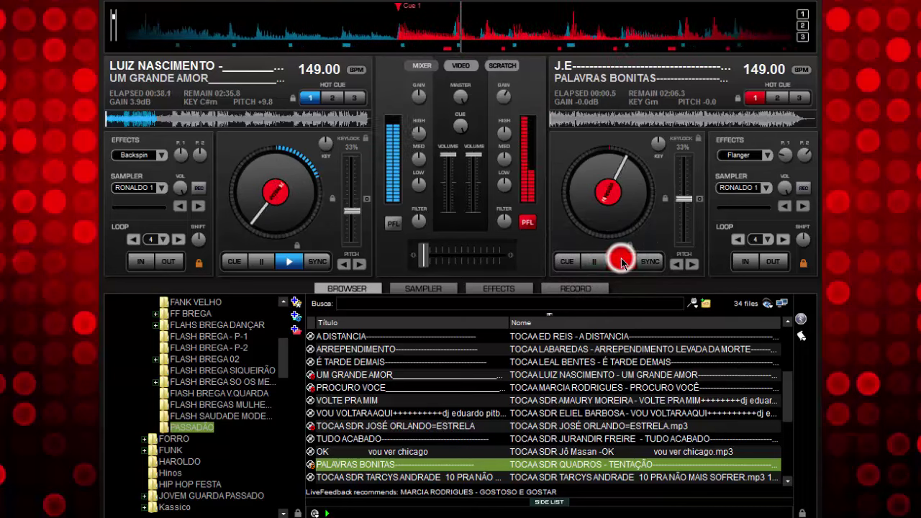
click(597, 262)
click(599, 260)
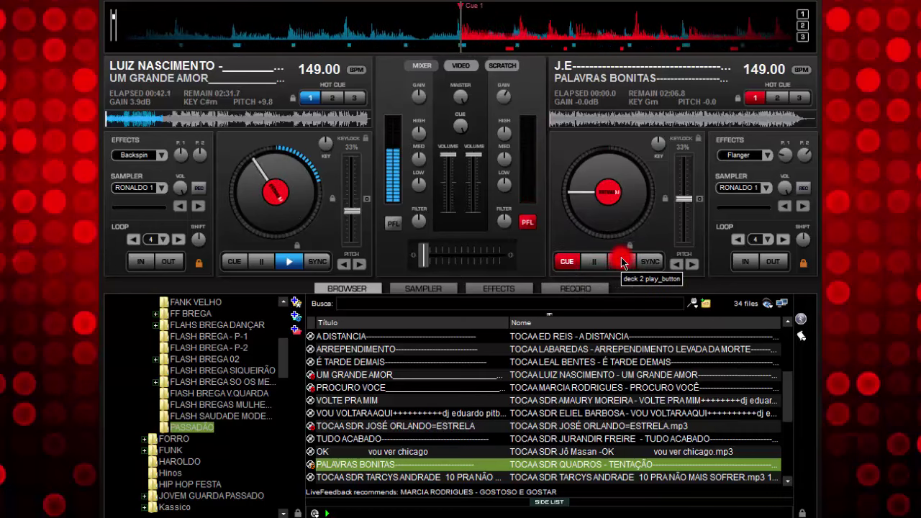
click(624, 264)
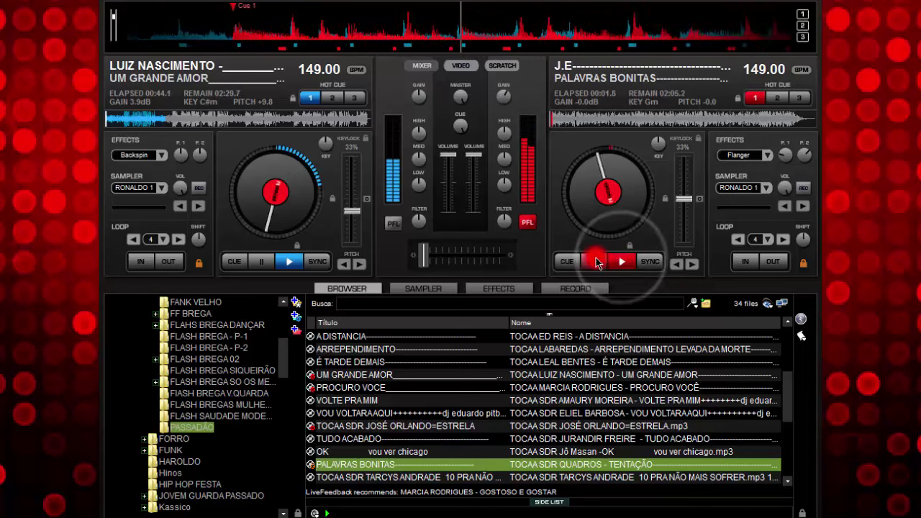
click(595, 259)
click(595, 260)
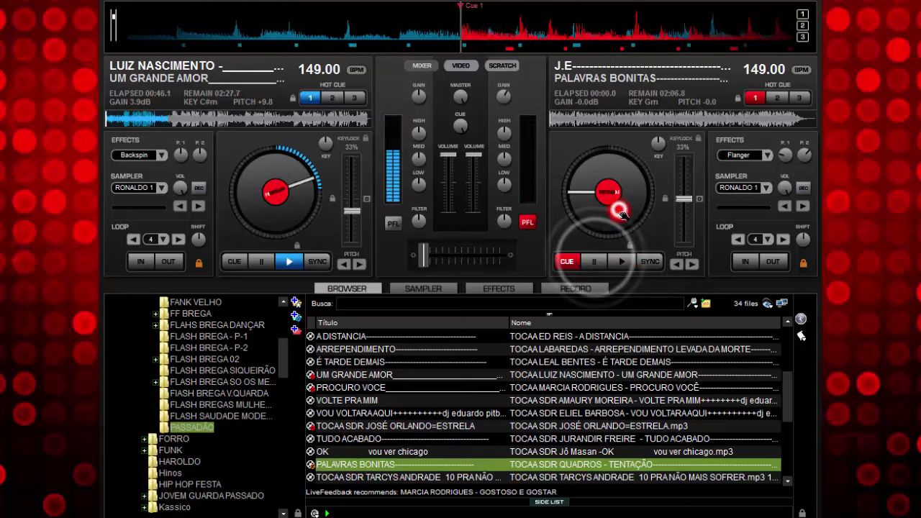
Resynchronise deck 2 and try two more timed starts of PALAVRAS BONITAS, stopping it at the cue point after each
click(566, 262)
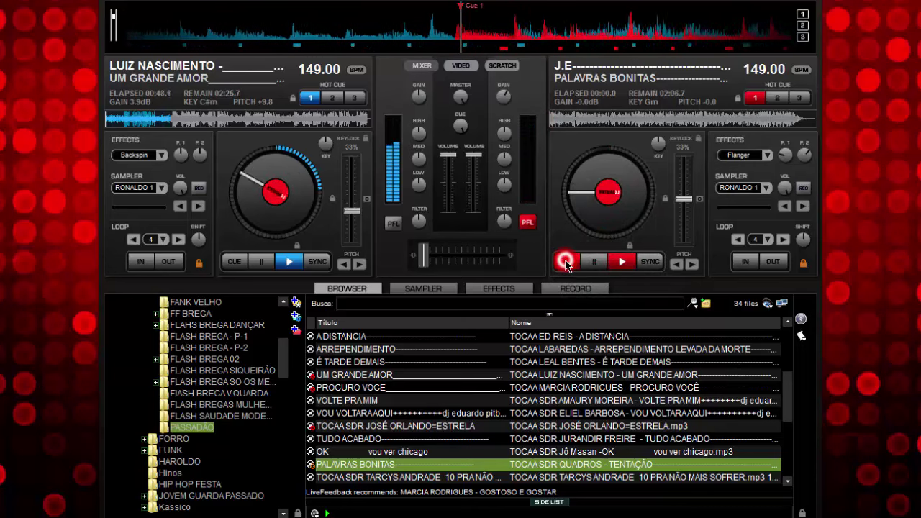
click(644, 263)
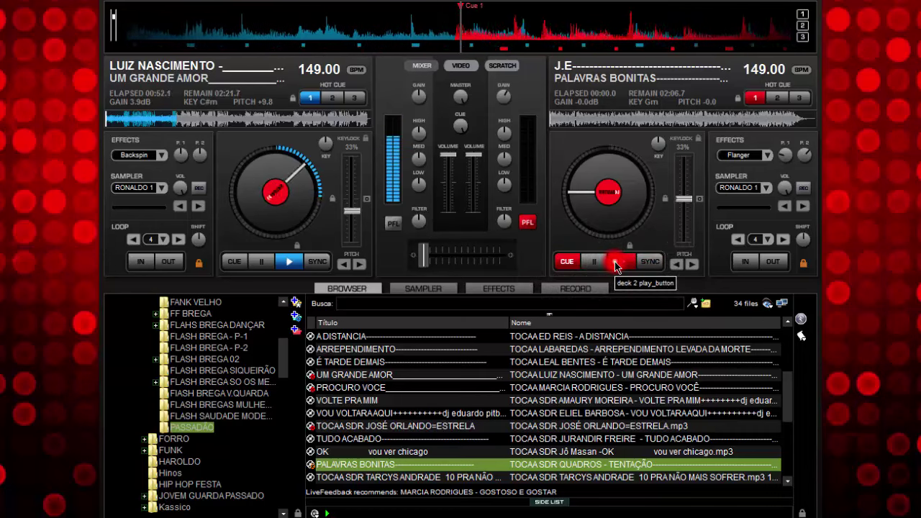
click(615, 264)
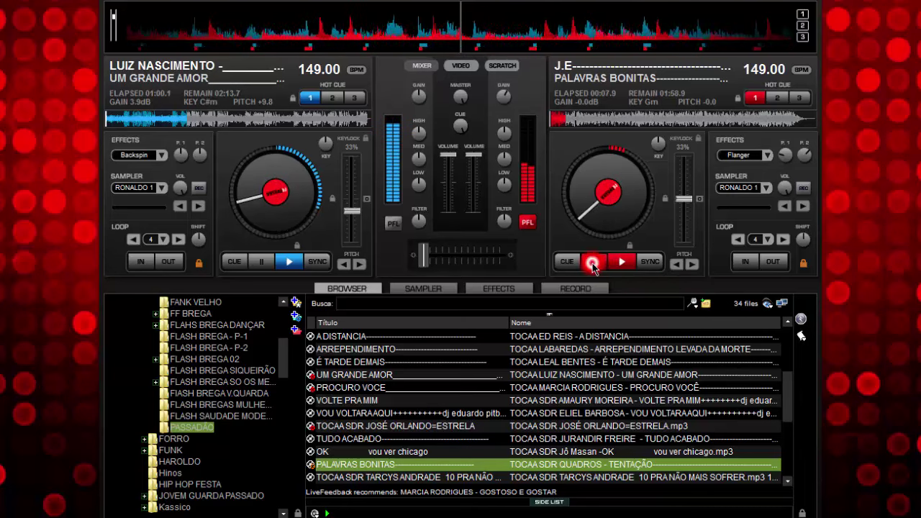
click(592, 265)
click(620, 263)
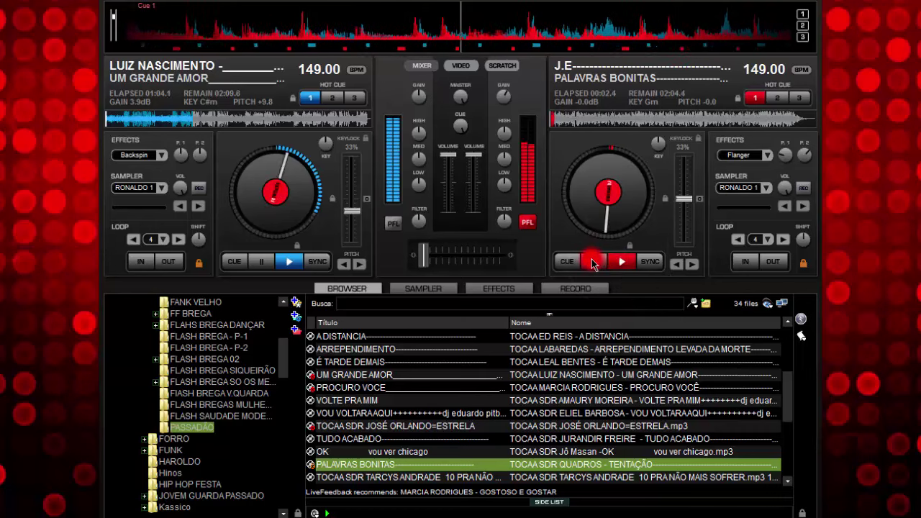
click(592, 263)
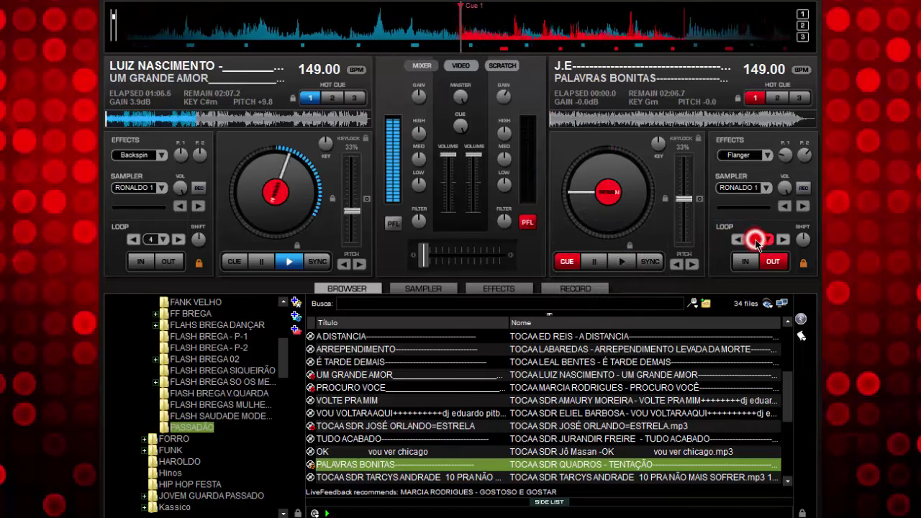
Start PALAVRAS BONITAS on deck 2 within a 4-beat loop at its cue point, retriggering it until it matches deck 1's beat
click(624, 264)
click(622, 265)
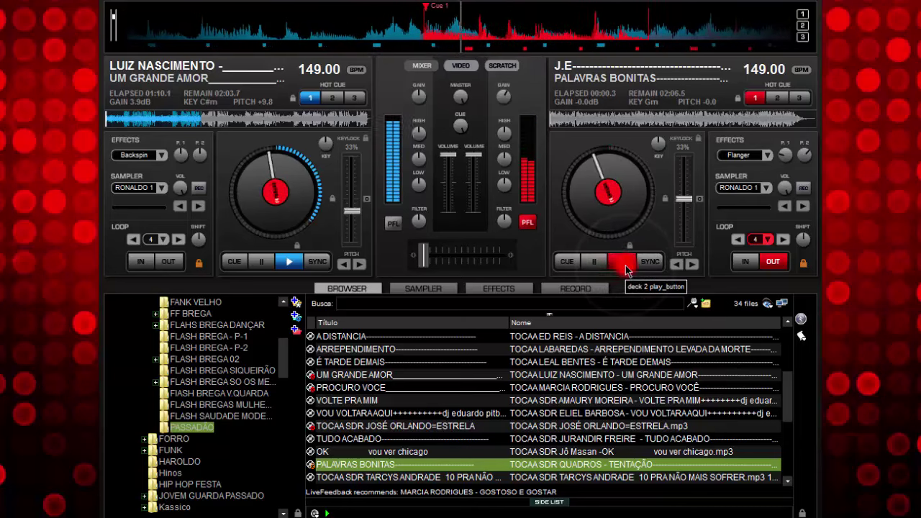
click(594, 262)
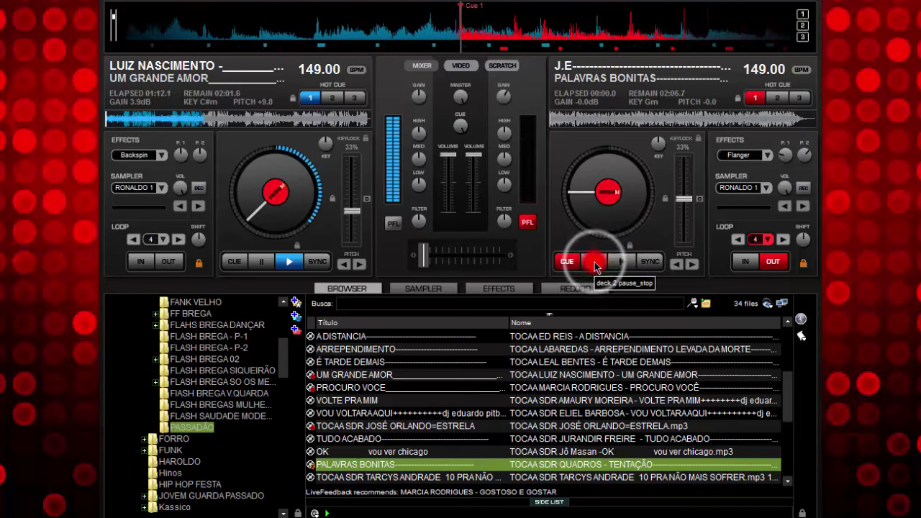
click(646, 264)
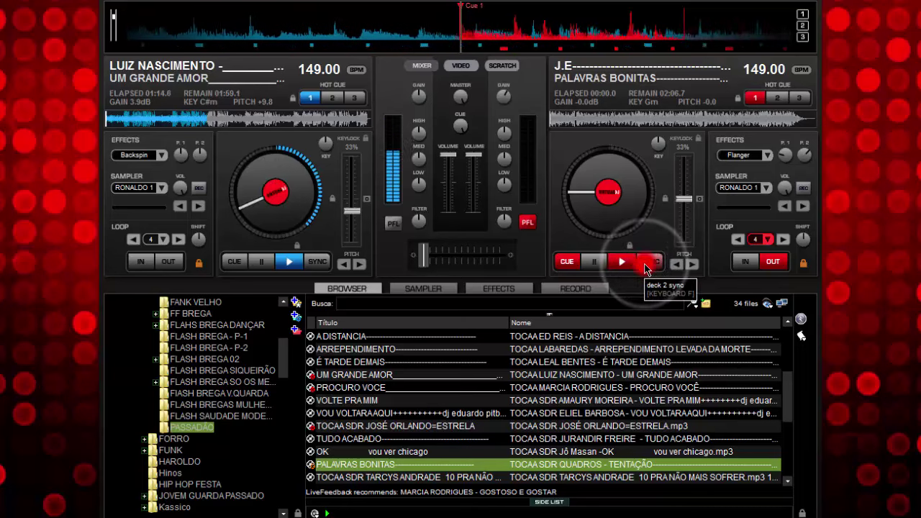
click(620, 264)
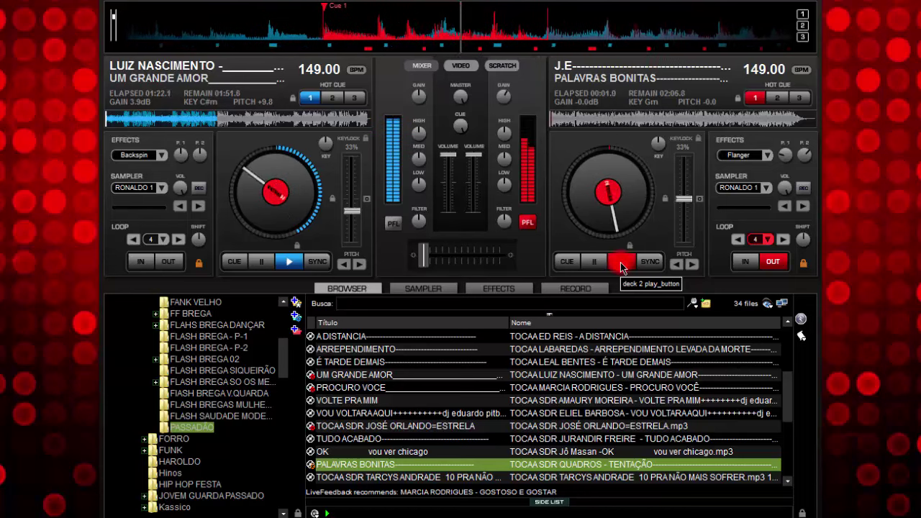
click(620, 262)
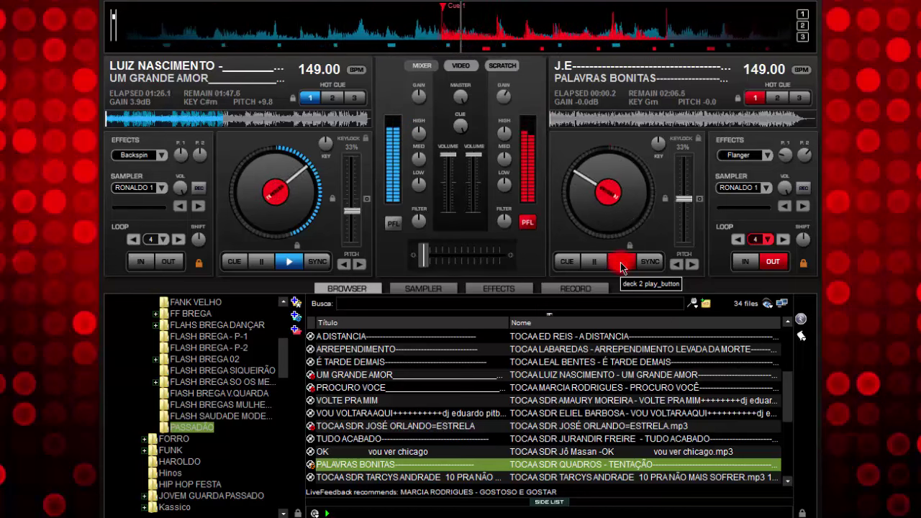
click(620, 262)
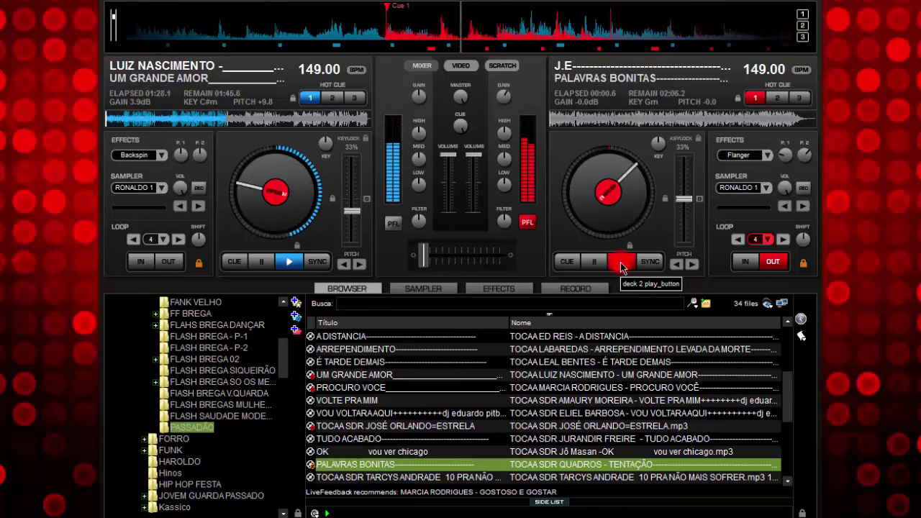
Move the crossfader to just past the centre to blend both decks and release deck 2's 4-beat loop
click(446, 256)
click(754, 237)
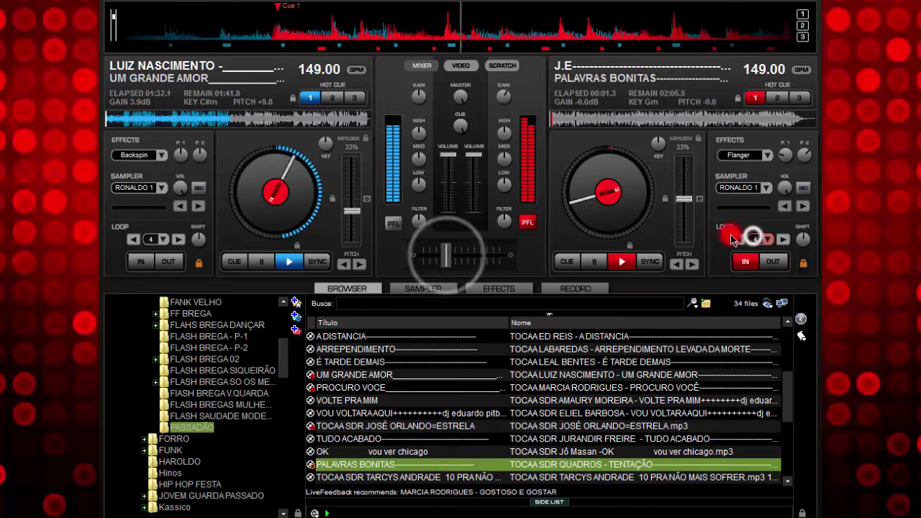
click(454, 258)
drag(455, 261, 468, 259)
Crossfade fully to deck 2 with its gain raised to 2.2 dB and stop deck 1 at its cue point
drag(504, 104, 504, 98)
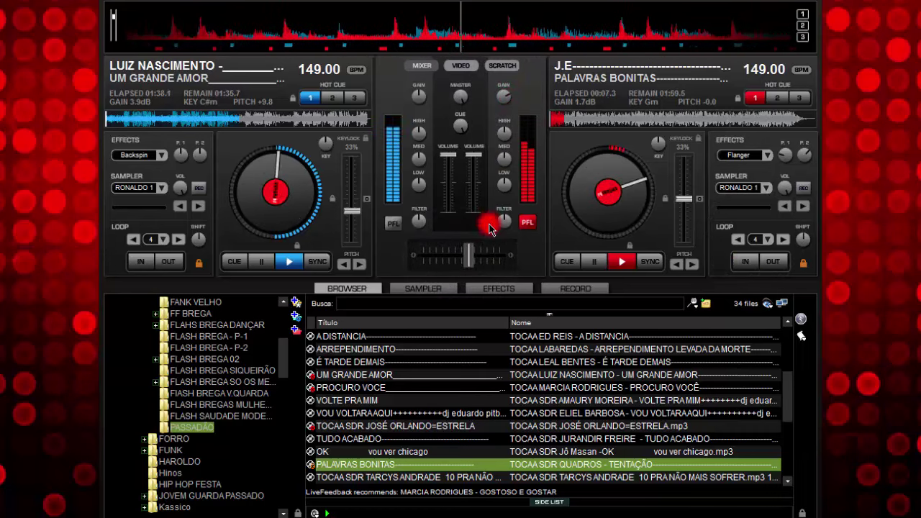
drag(478, 256, 499, 254)
click(504, 99)
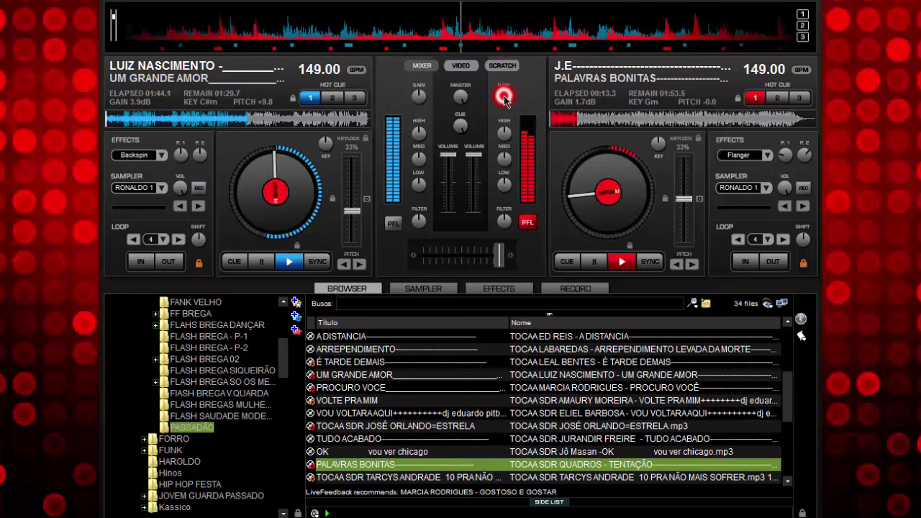
drag(504, 95, 511, 96)
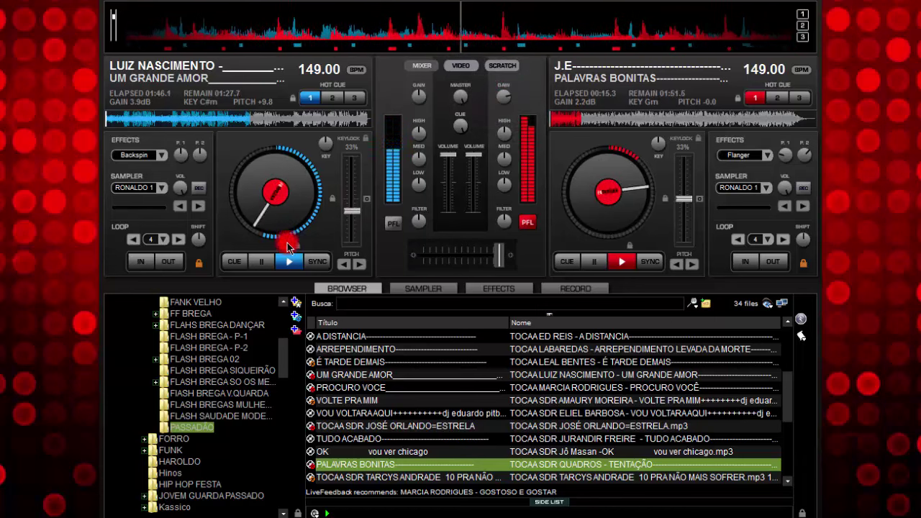
double_click(262, 261)
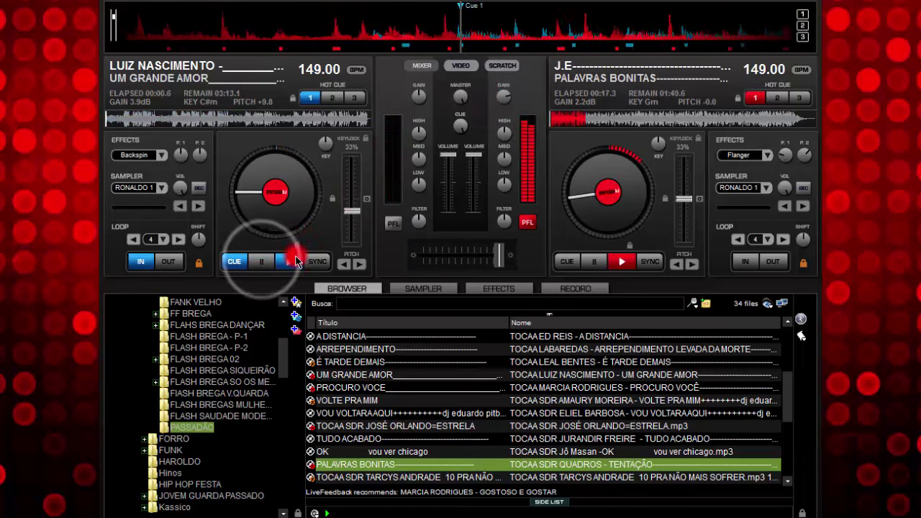
Load SUPLICAS DE AMOR from the PASSADÃO folder onto deck 1 and try to synchronise its tempo with deck 2
click(189, 427)
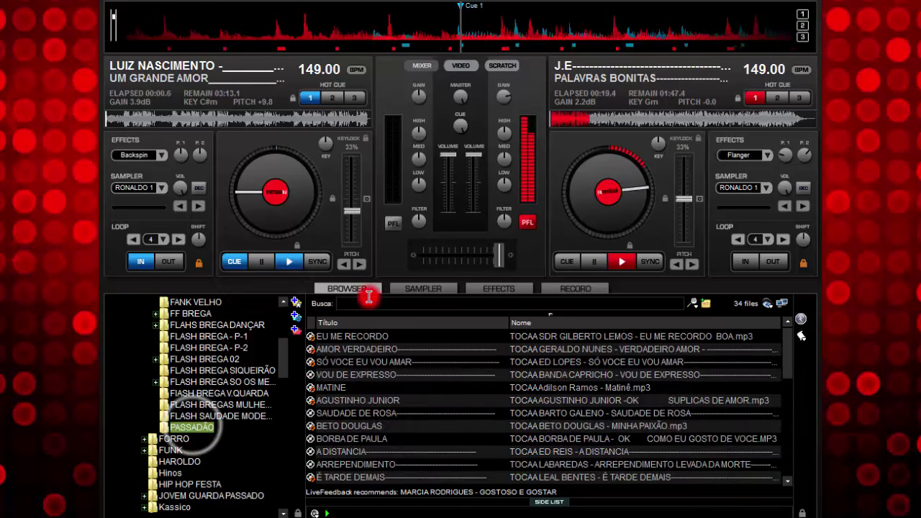
click(391, 259)
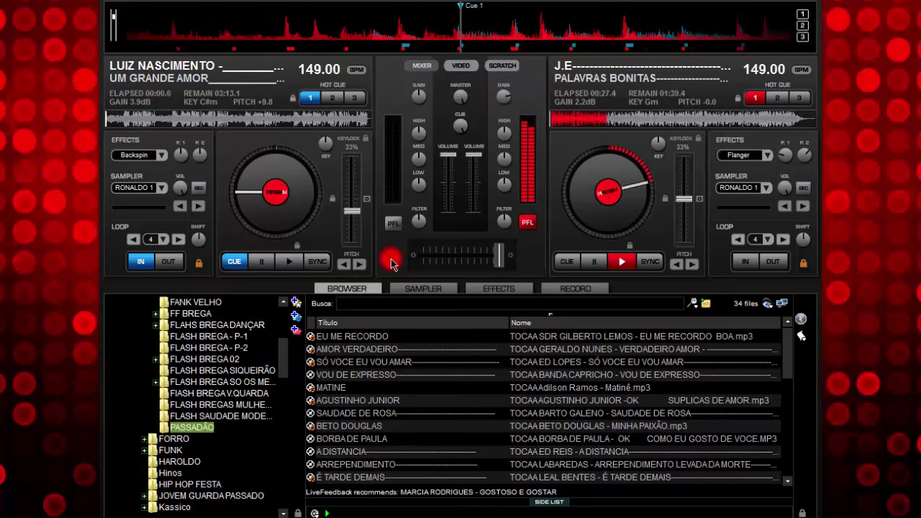
click(380, 452)
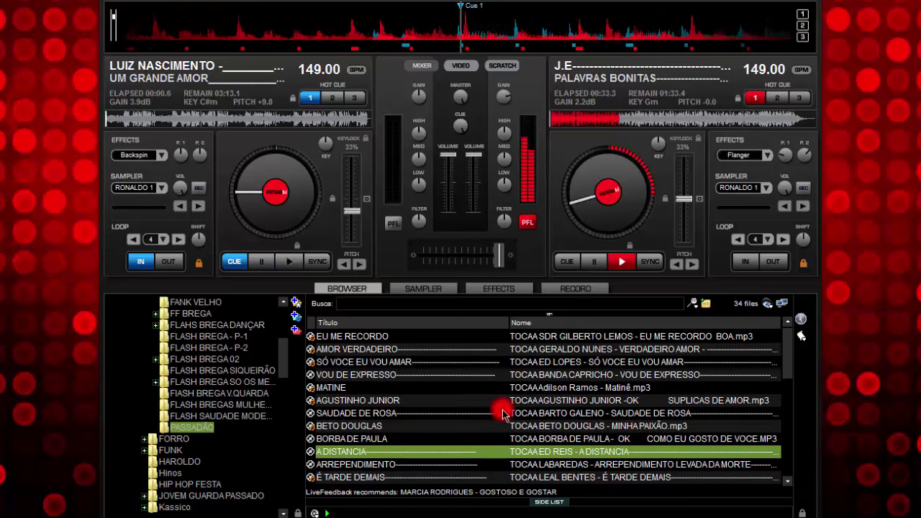
click(437, 413)
click(401, 400)
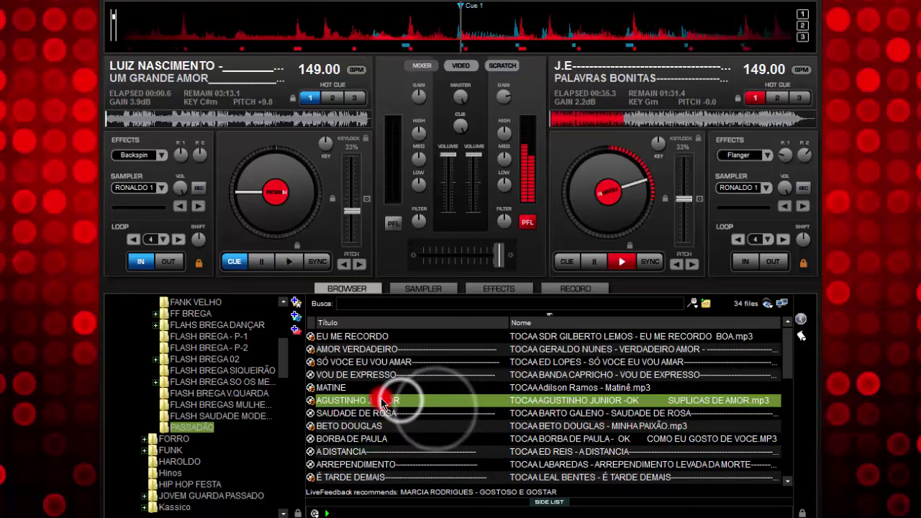
drag(381, 405, 312, 242)
click(317, 263)
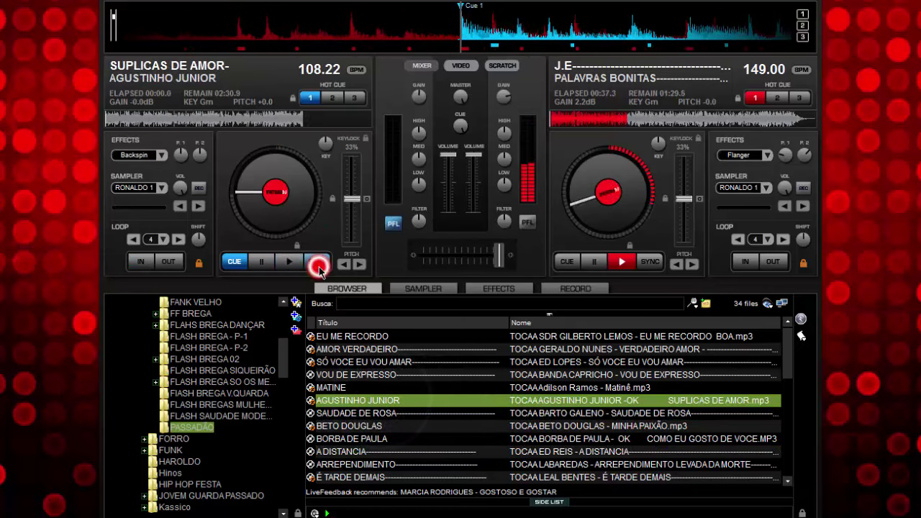
click(319, 262)
click(319, 262)
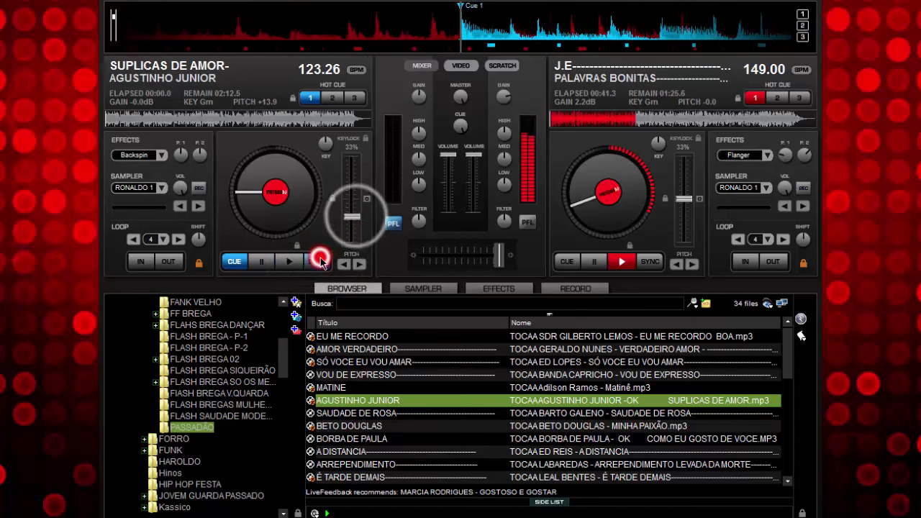
click(320, 262)
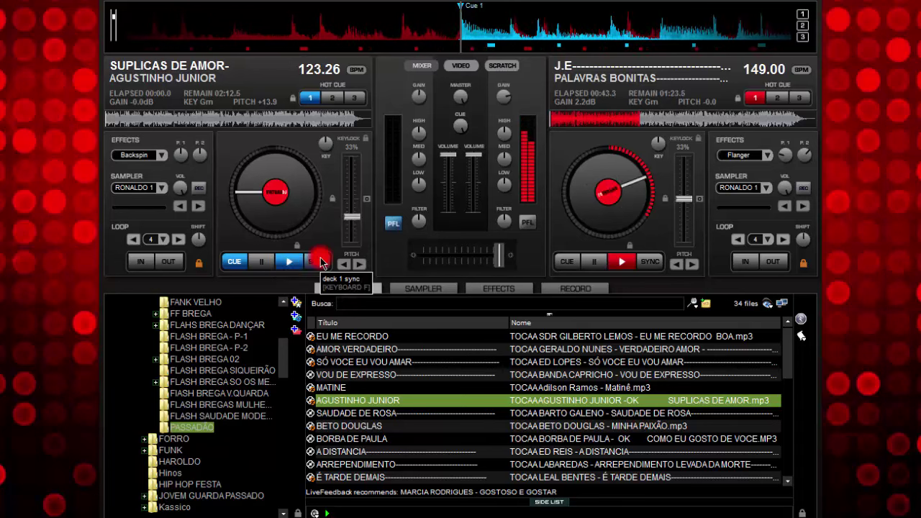
Load SÓ VOCE EU VOU AMAR from the song browser onto deck 1 and synchronise its tempo with deck 2
click(348, 366)
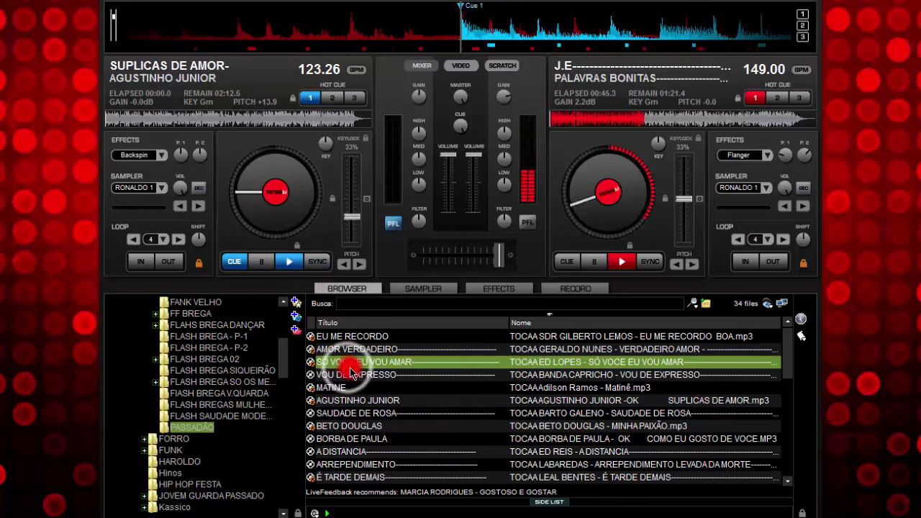
drag(360, 365, 321, 257)
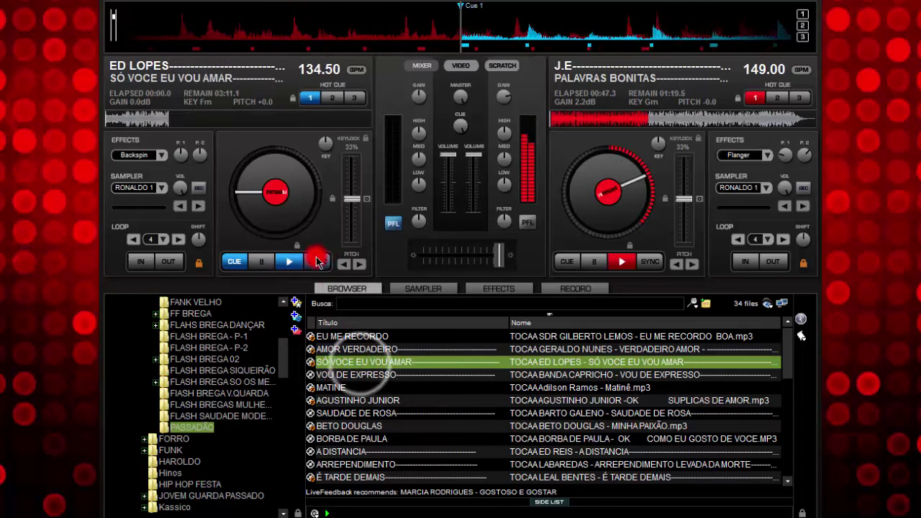
click(318, 261)
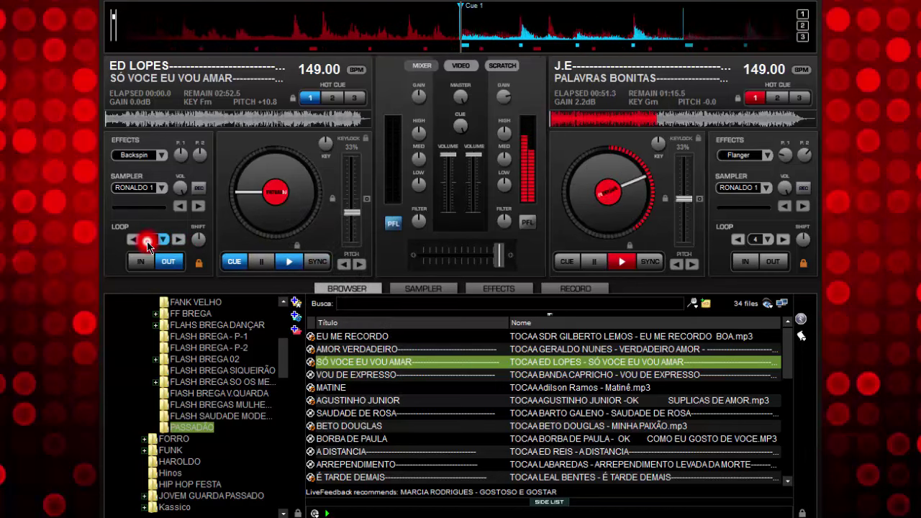
Test deck 1's entry with a 4-beat loop, then release the loop and restart the song from its cue point
click(148, 242)
click(318, 262)
click(286, 263)
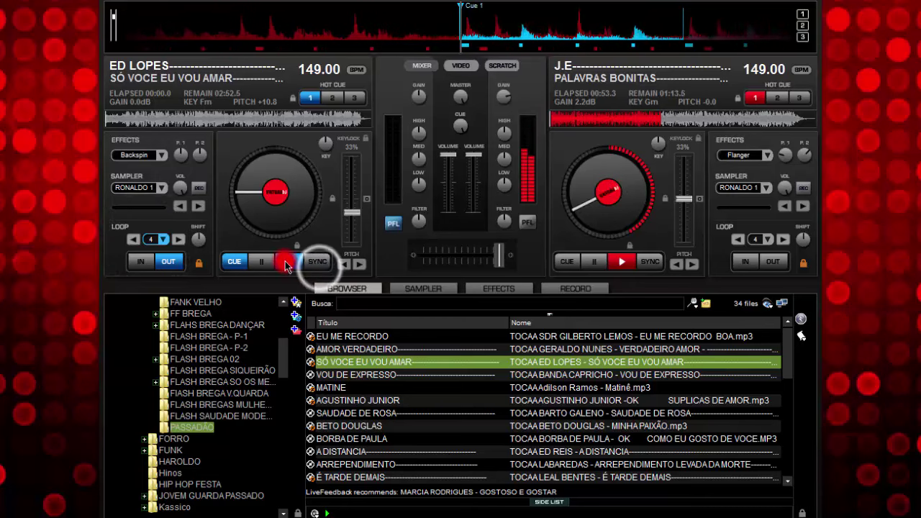
click(286, 263)
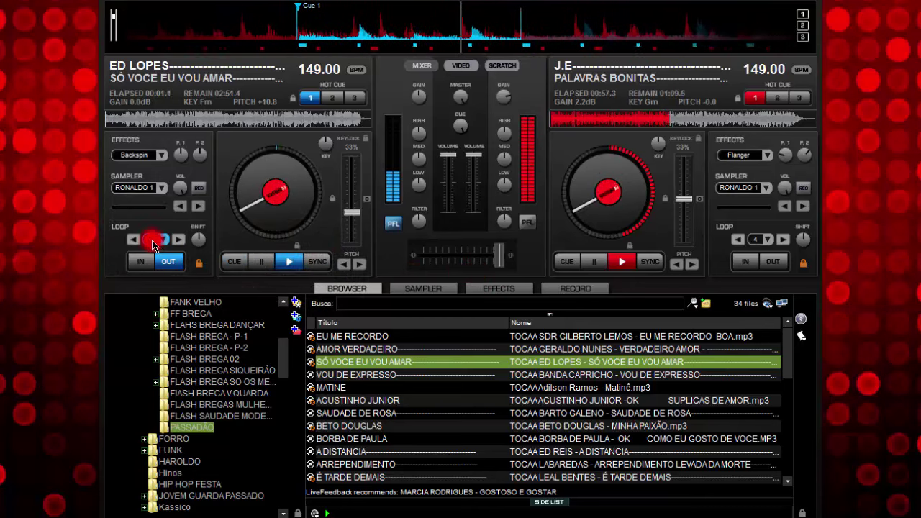
click(249, 262)
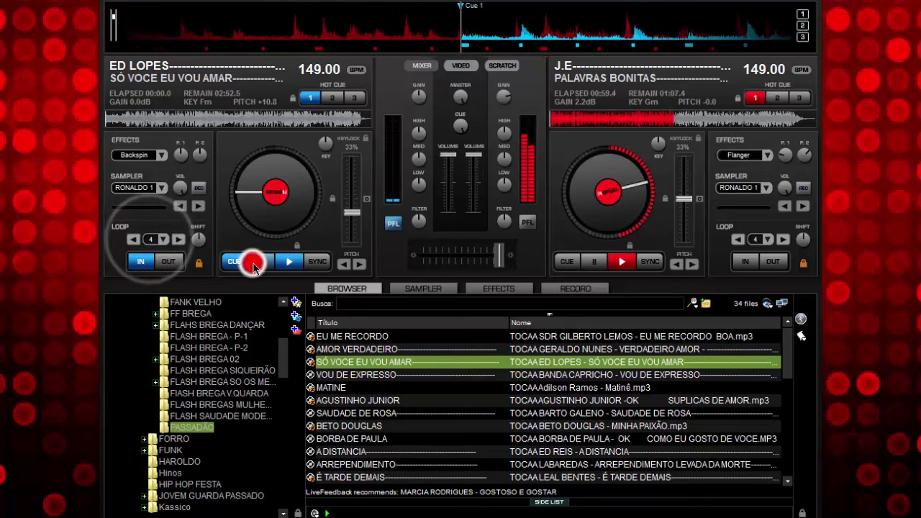
click(288, 262)
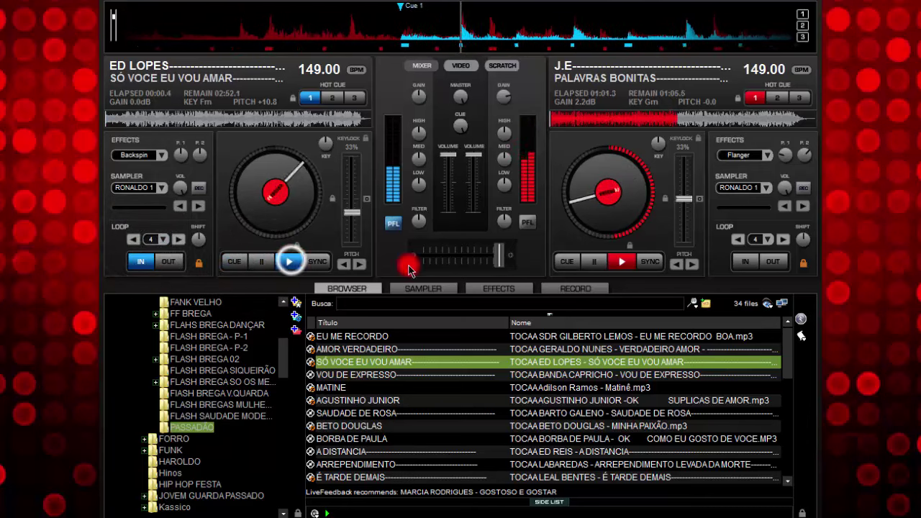
Crossfade fully to deck 1 with its gain raised to 1.9 dB and stop deck 2 at its cue point
drag(489, 265, 413, 274)
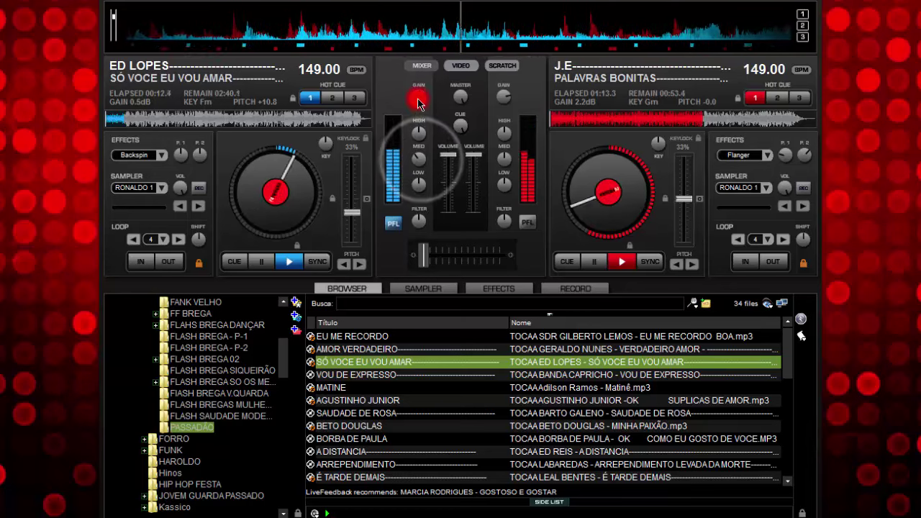
drag(422, 103, 432, 99)
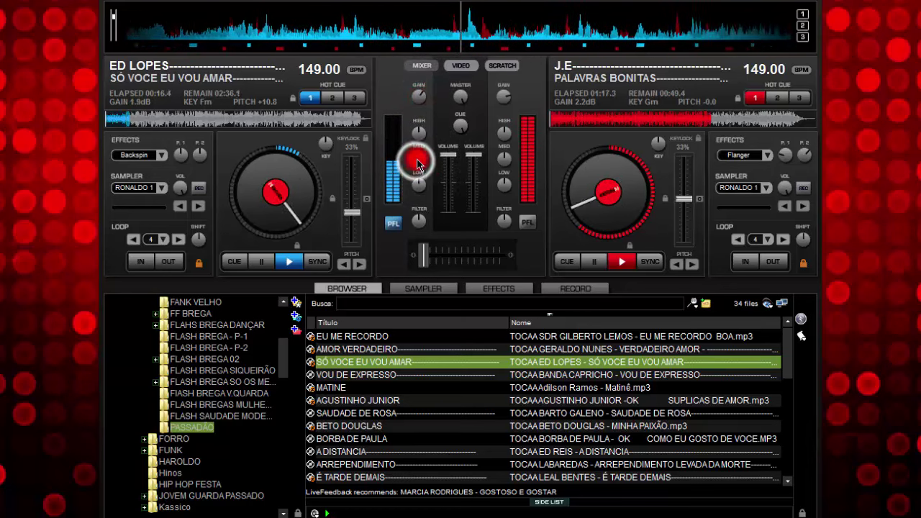
click(595, 260)
click(595, 261)
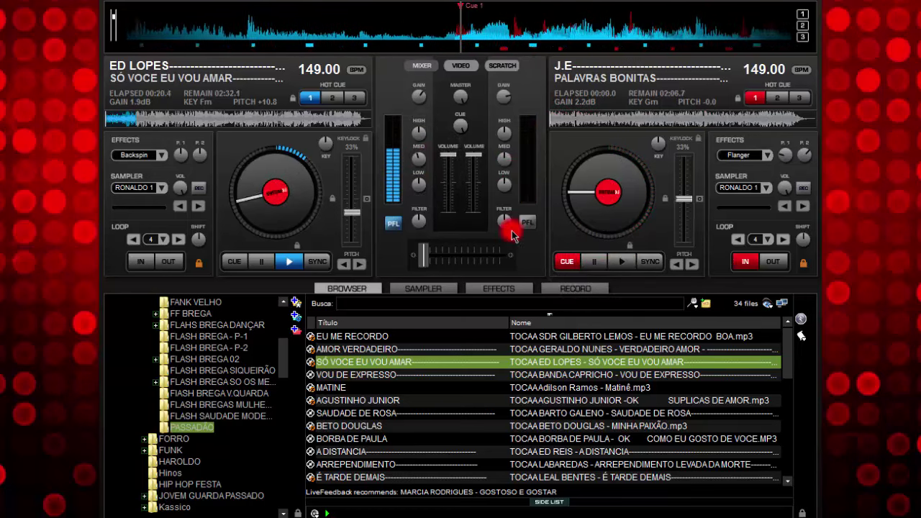
Load A DISTANCIA from the song browser onto deck 2 and synchronise its tempo with deck 1
click(511, 350)
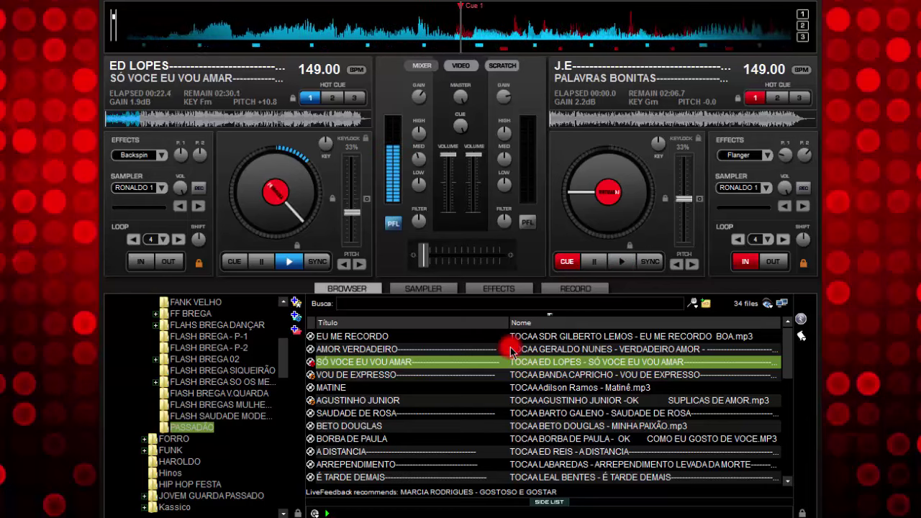
click(569, 451)
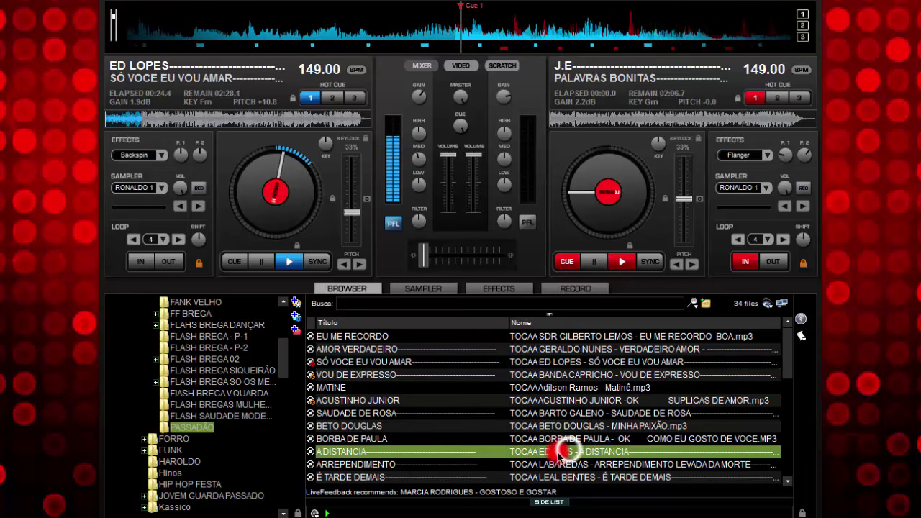
drag(533, 451, 576, 261)
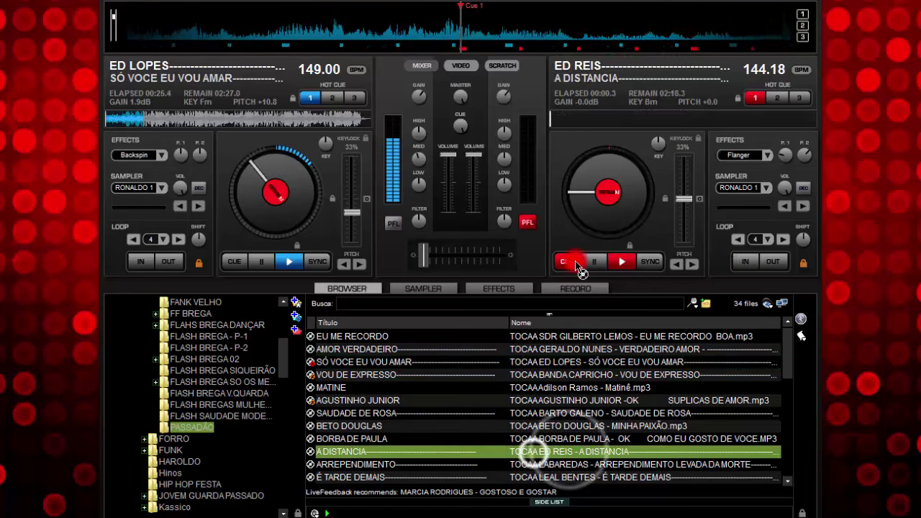
click(650, 261)
Play A DISTANCIA on deck 2 in a 4-beat loop and align its beats with deck 1
click(754, 241)
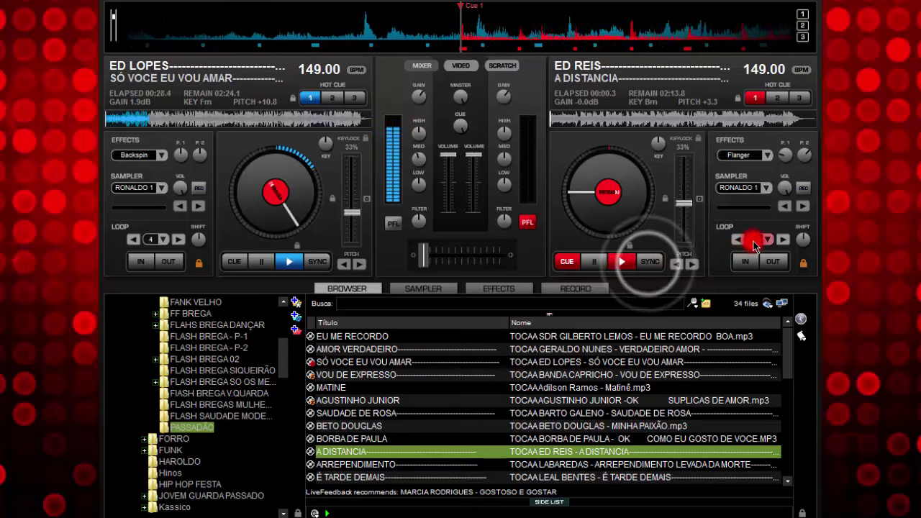
click(648, 266)
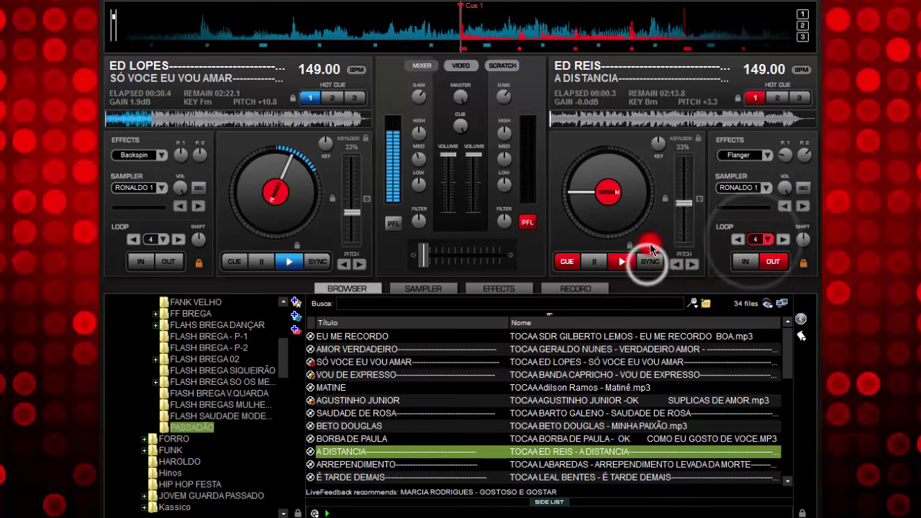
click(619, 261)
click(619, 262)
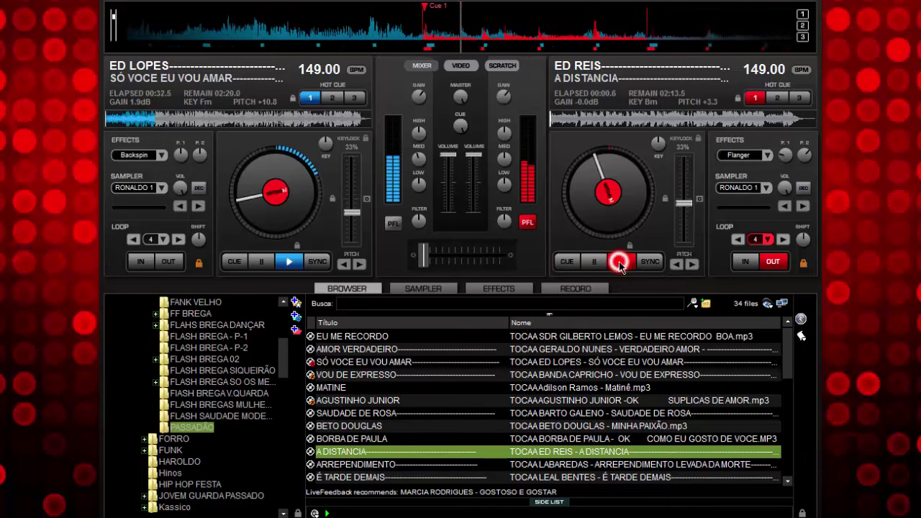
click(646, 260)
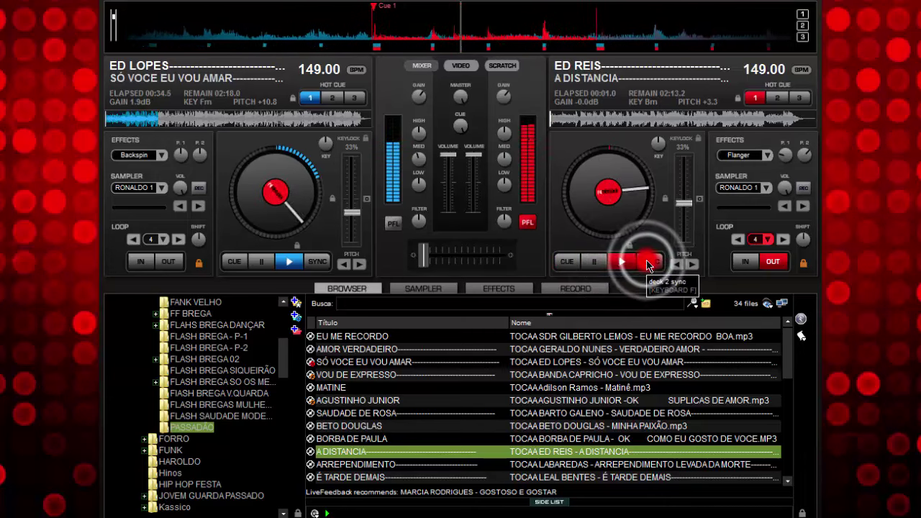
click(647, 262)
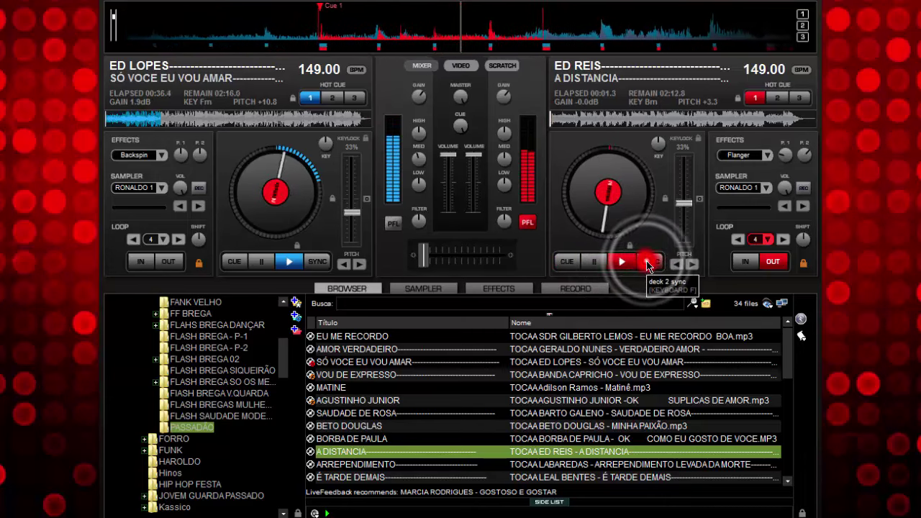
Load VOLTE PRA MIM from the song browser onto deck 2 and stop it at its cue point
drag(788, 370, 788, 400)
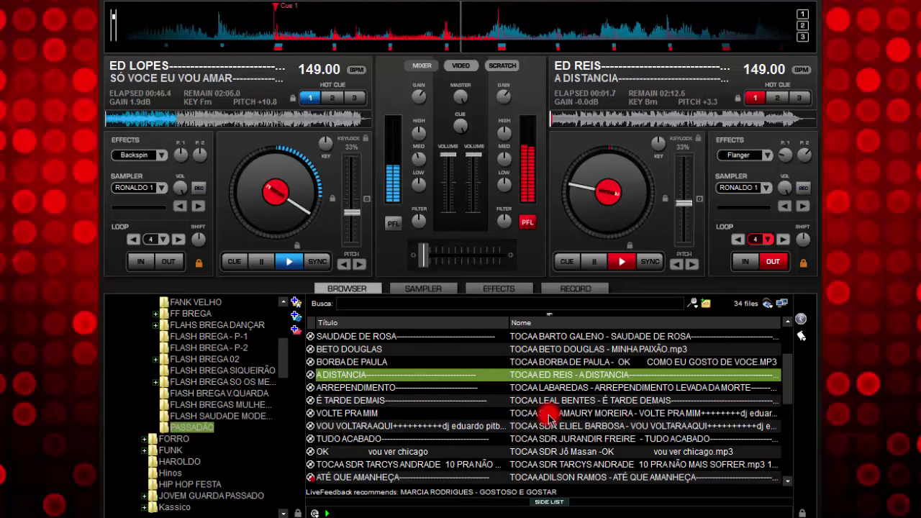
click(498, 415)
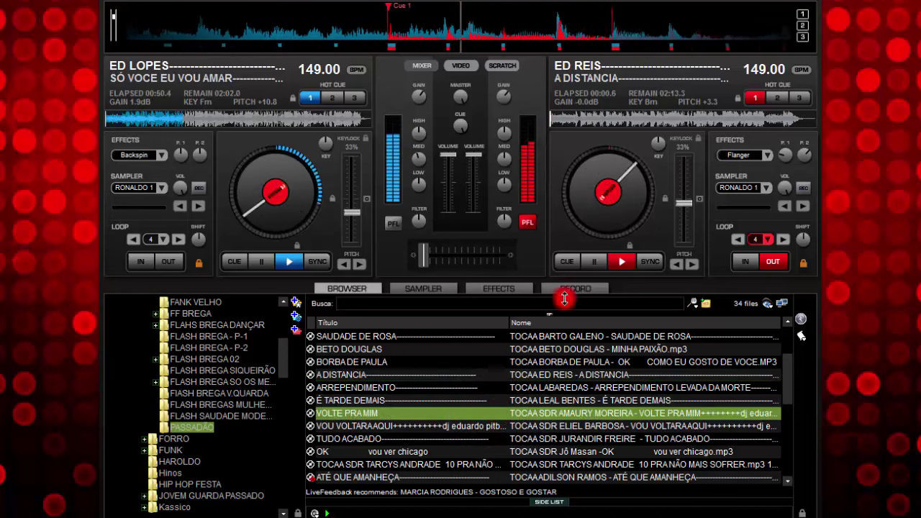
click(643, 269)
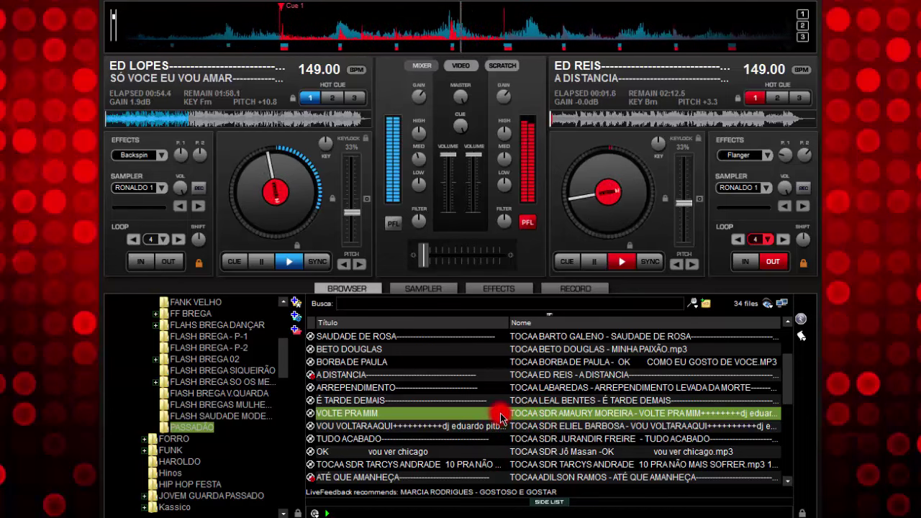
mouse_move(501, 417)
mouse_down()
mouse_move(594, 276)
mouse_move(615, 201)
mouse_move(636, 222)
mouse_up()
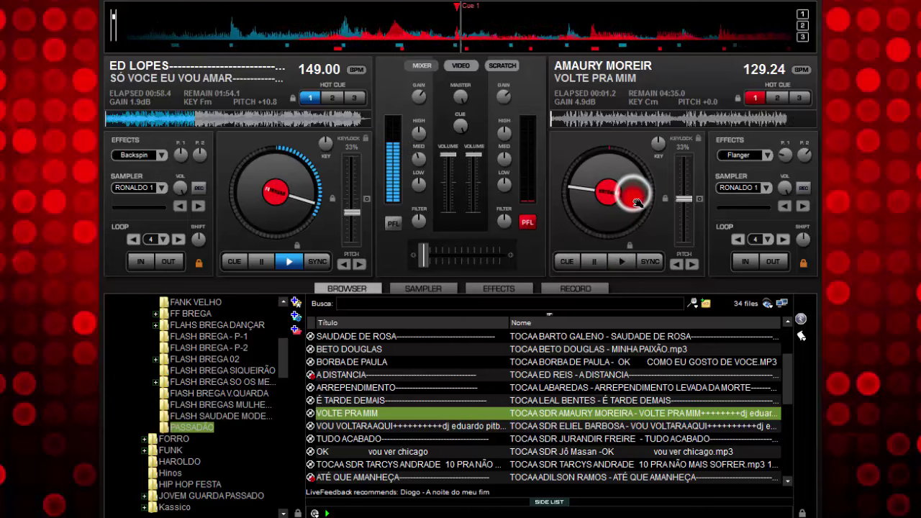
click(563, 262)
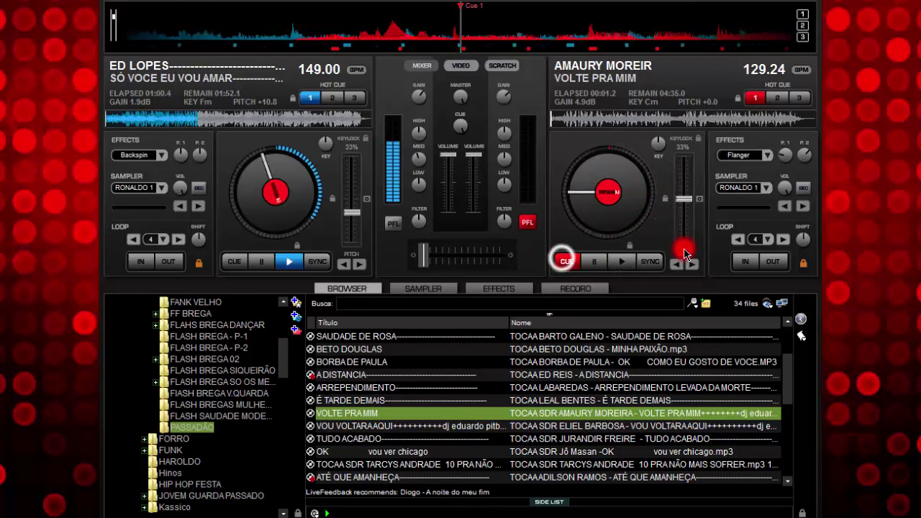
Start VOLTE PRA MIM on deck 2 in a 4-beat loop, synchronised with deck 1
click(753, 239)
click(647, 261)
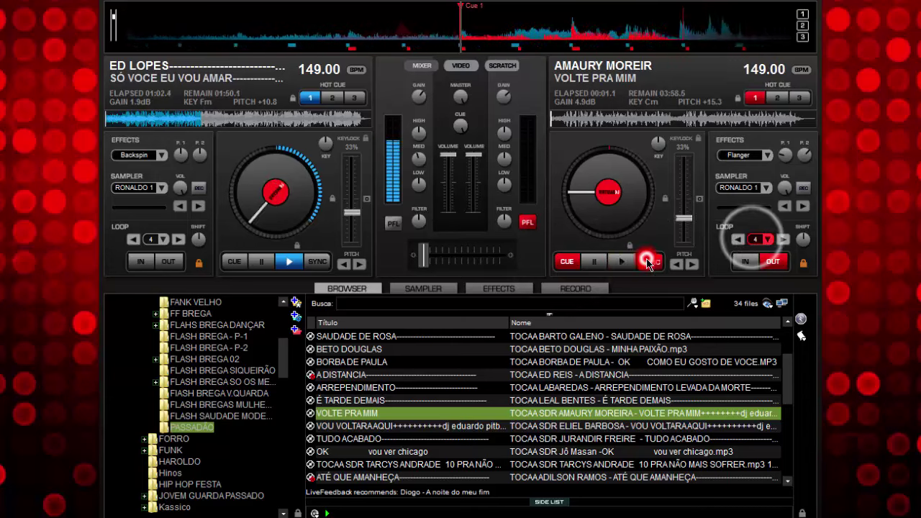
click(617, 261)
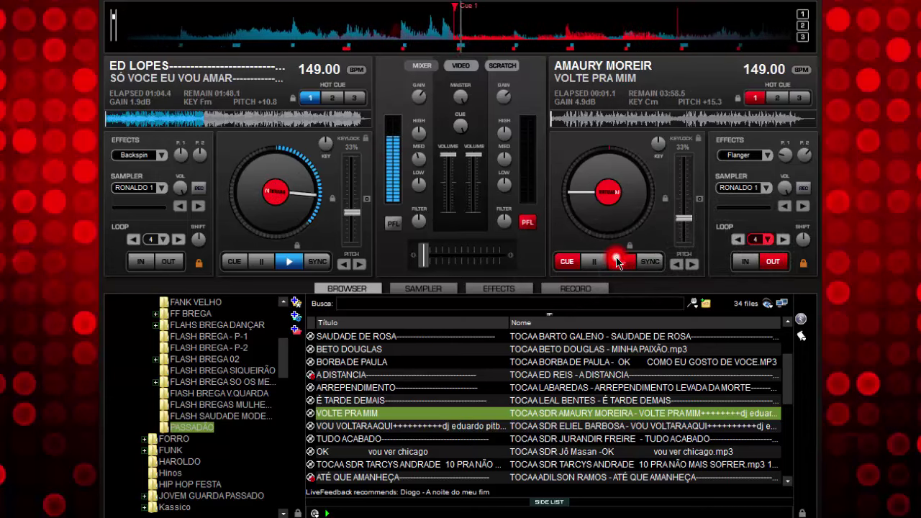
click(649, 262)
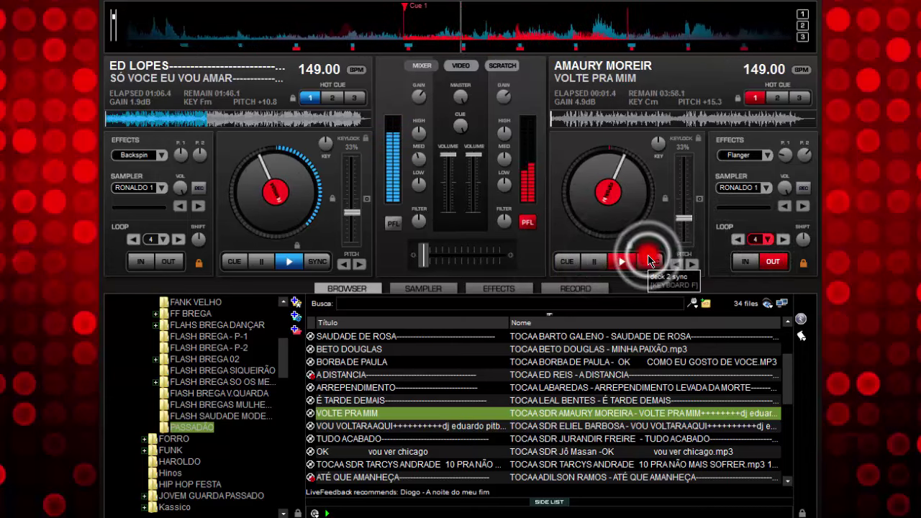
Begin crossfading towards deck 2, releasing its loop and lowering its gain to 4.6 dB
click(443, 247)
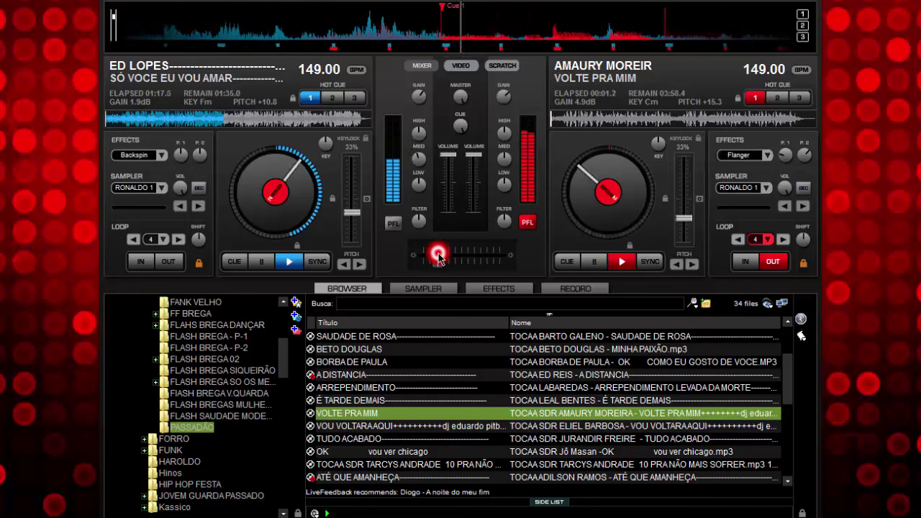
click(750, 238)
click(447, 258)
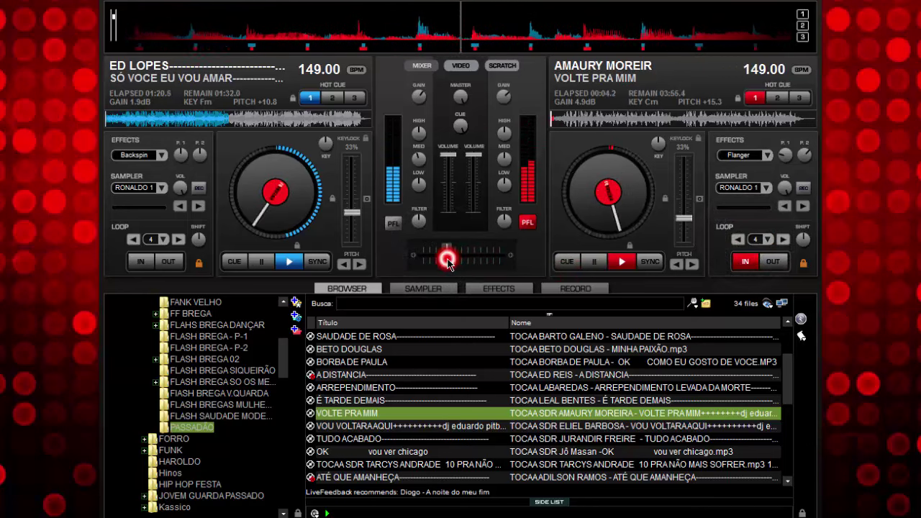
click(504, 96)
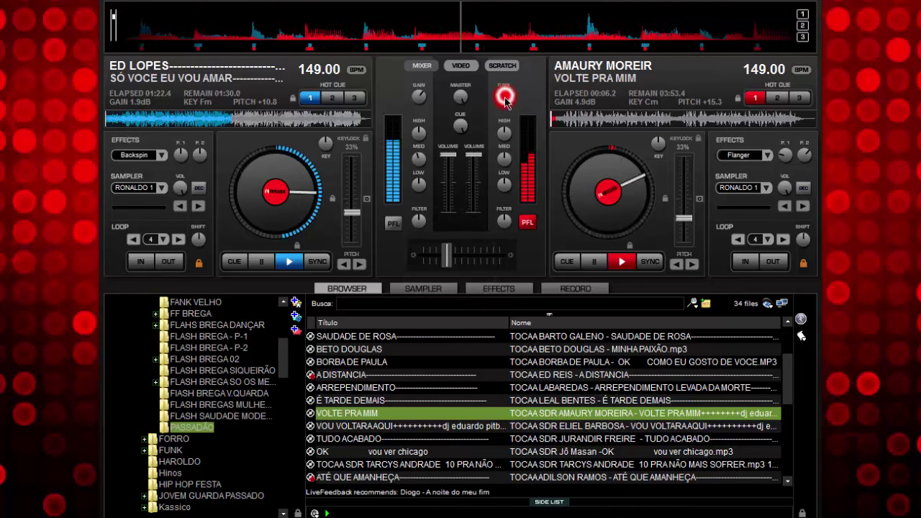
Complete the crossfade fully to deck 2 and stop deck 1 at its cue point
click(454, 257)
drag(455, 257, 504, 256)
click(263, 262)
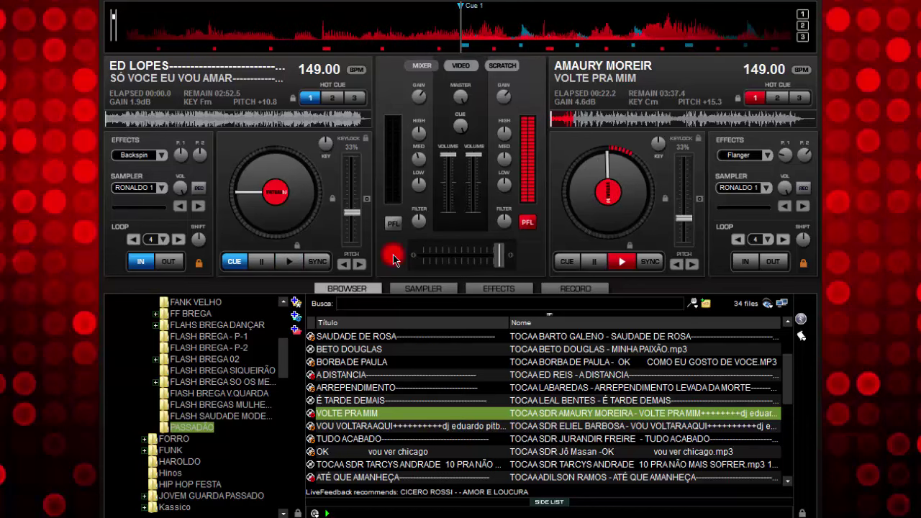
Load ARREPENDIMENTO from the PASSADÃO folder onto deck 1 and synchronise its tempo with deck 2
click(218, 377)
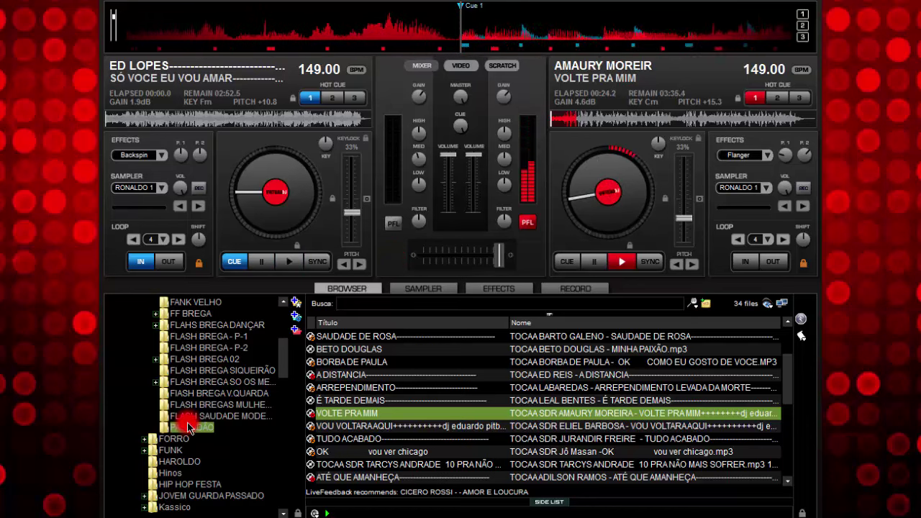
click(188, 427)
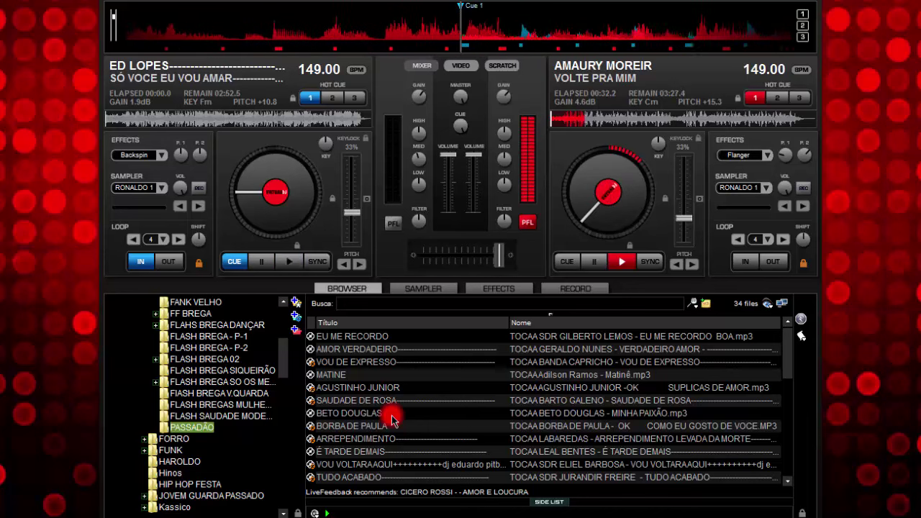
drag(368, 445, 322, 248)
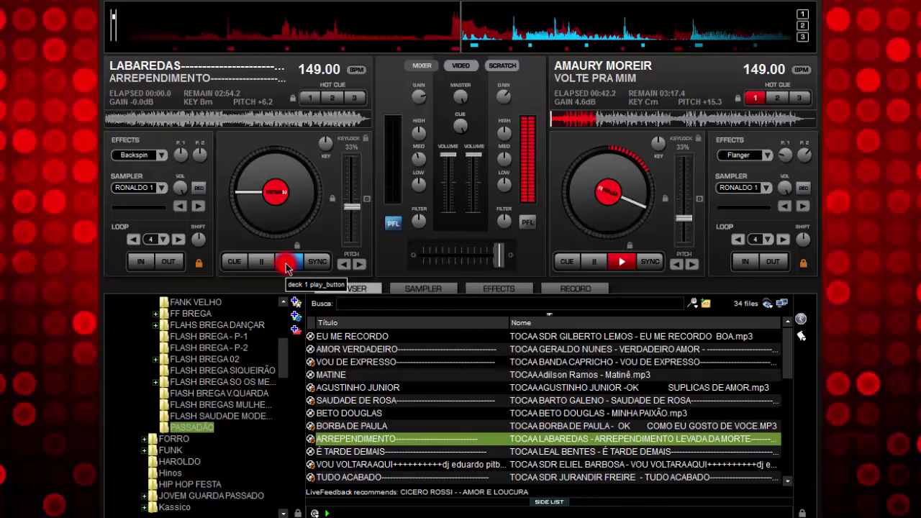
Preview the start of ARREPENDIMENTO on deck 1 and set cue point 1 at its first beat
click(286, 265)
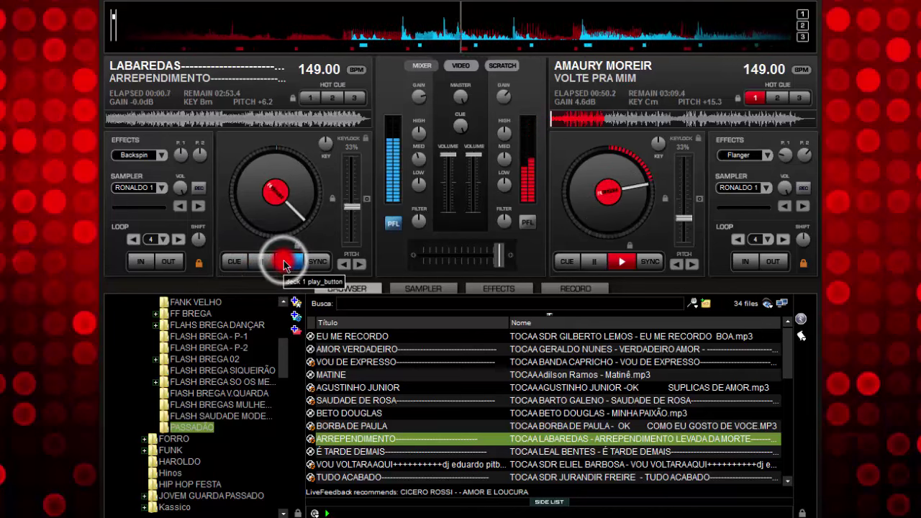
click(263, 261)
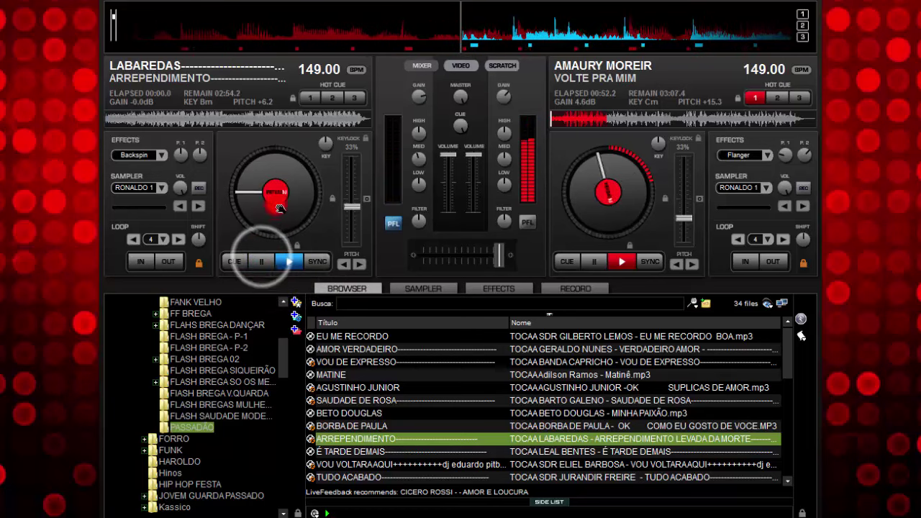
drag(291, 195, 297, 211)
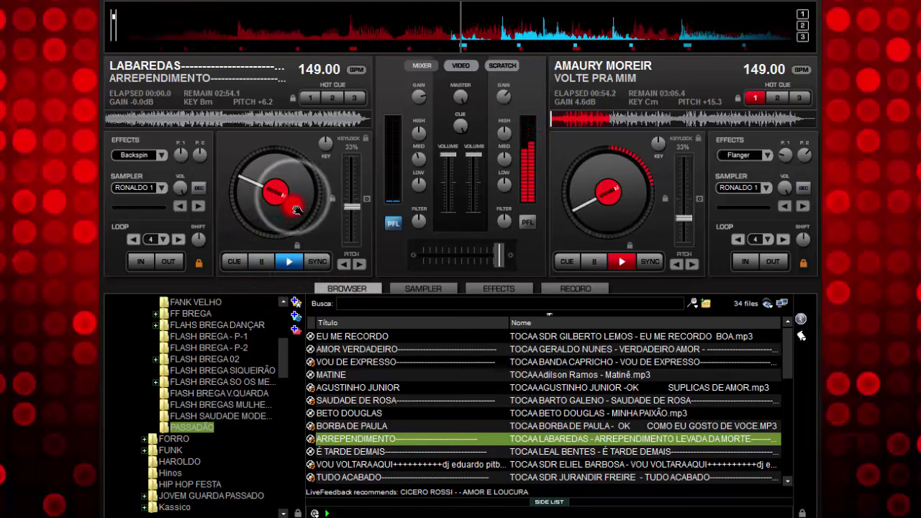
click(254, 258)
click(312, 257)
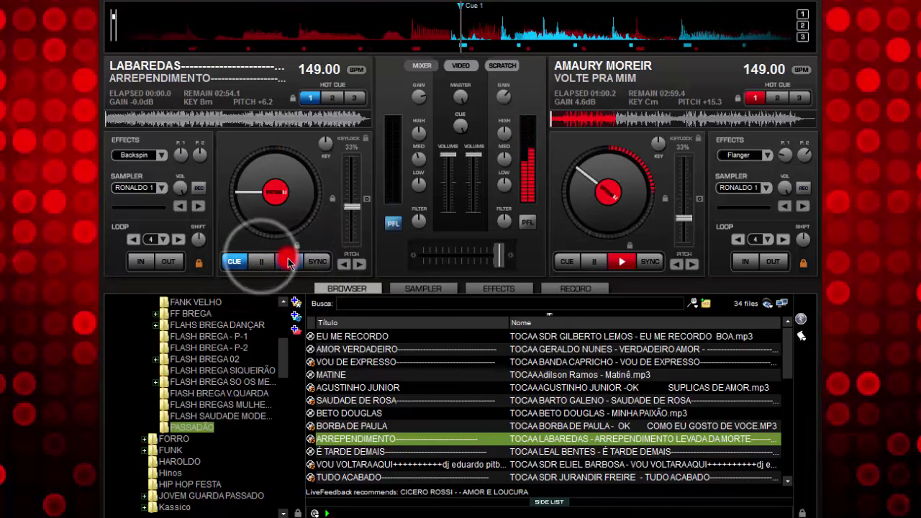
click(288, 263)
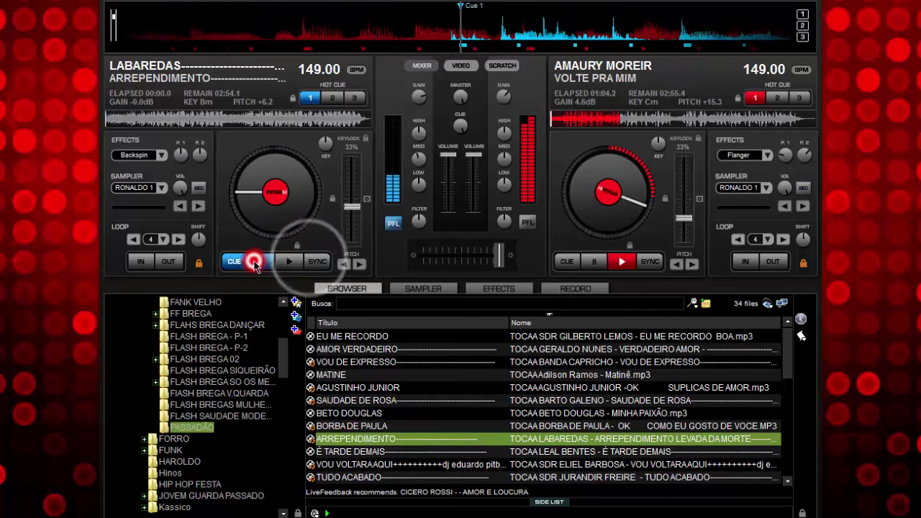
Start ARREPENDIMENTO on deck 1 in a 4-beat loop, synchronised with deck 2
click(168, 261)
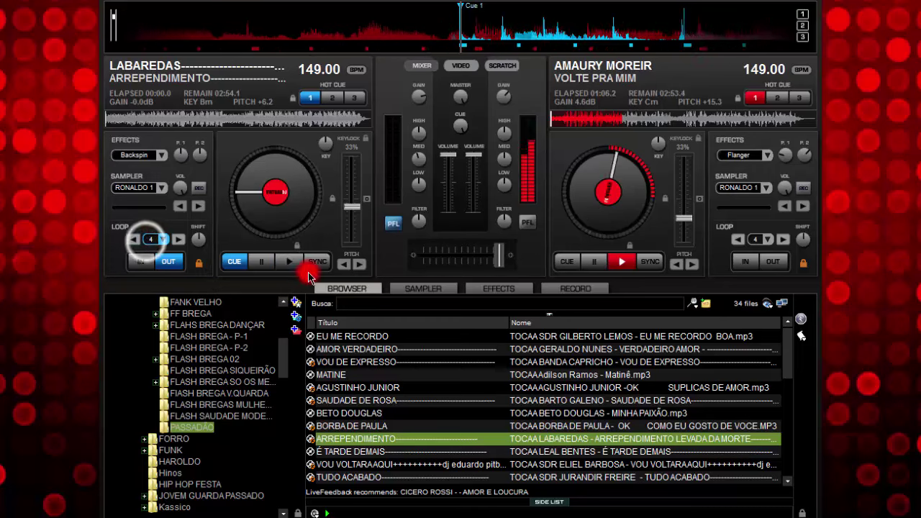
click(318, 264)
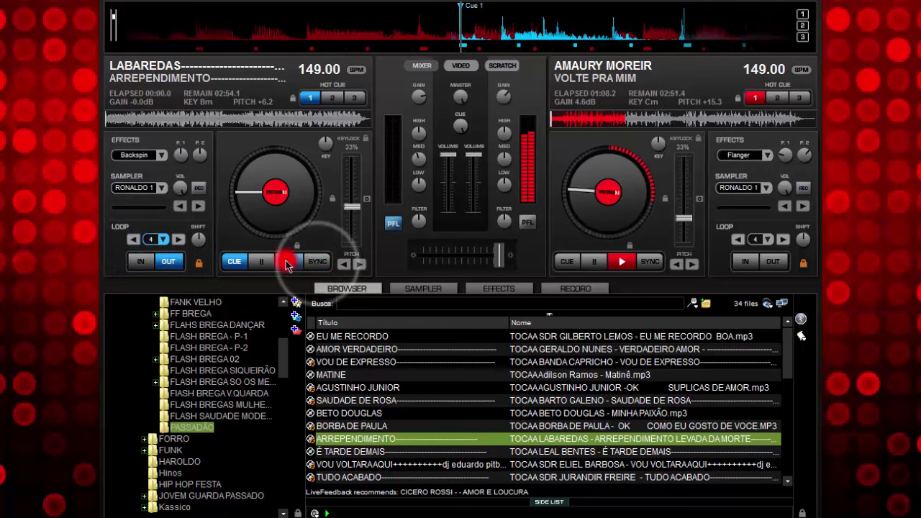
click(287, 264)
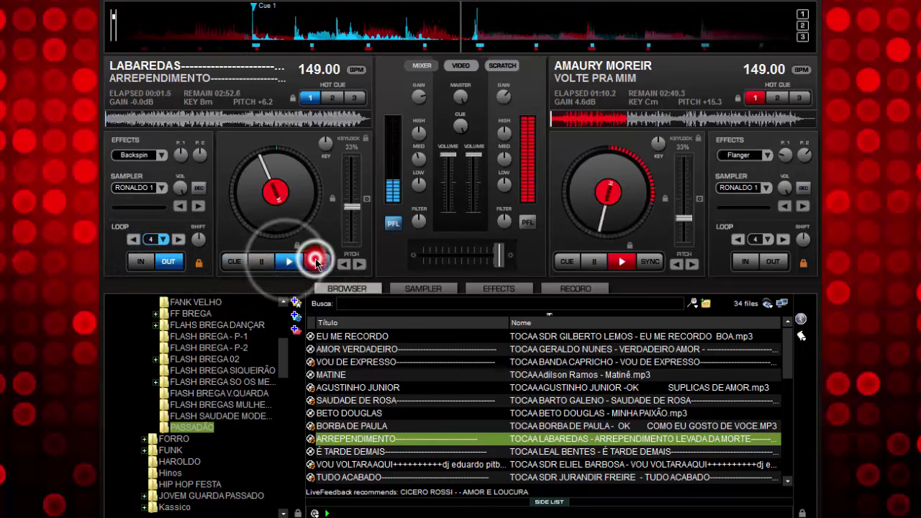
click(317, 264)
Test deck 1 against deck 2 with brief crossfader moves that return fully to deck 2, lowering deck 1's gain to -1.2 dB
click(491, 254)
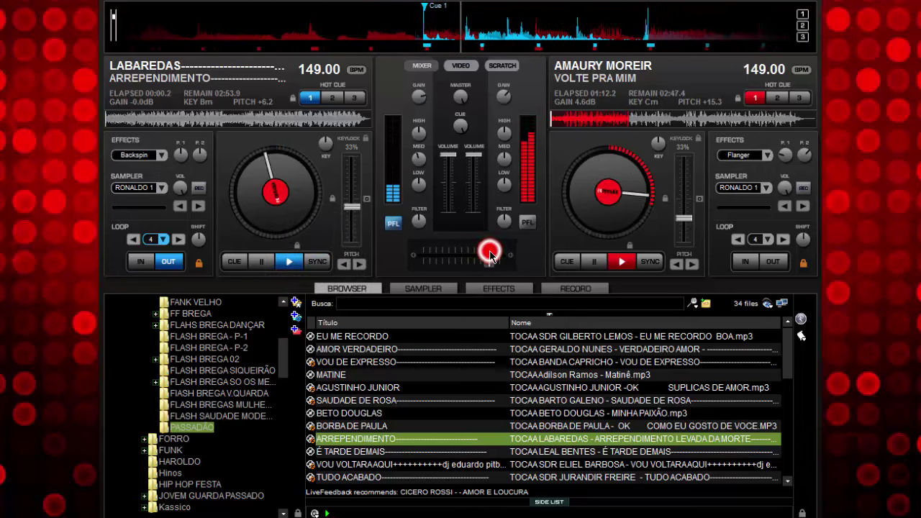
drag(490, 257, 508, 253)
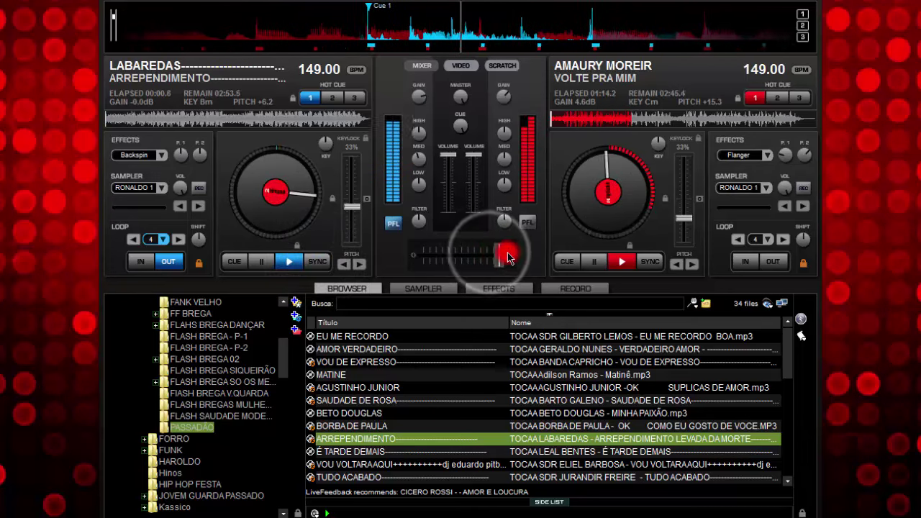
click(419, 97)
drag(418, 97, 419, 108)
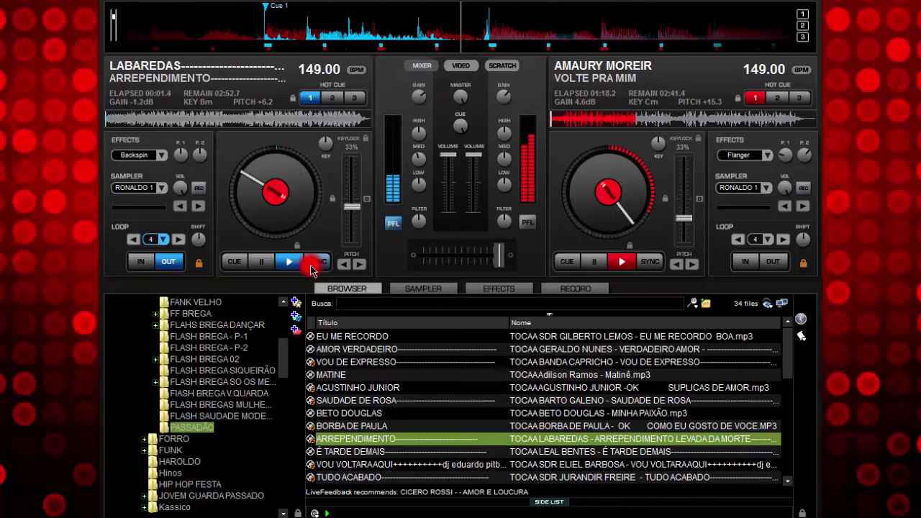
click(483, 255)
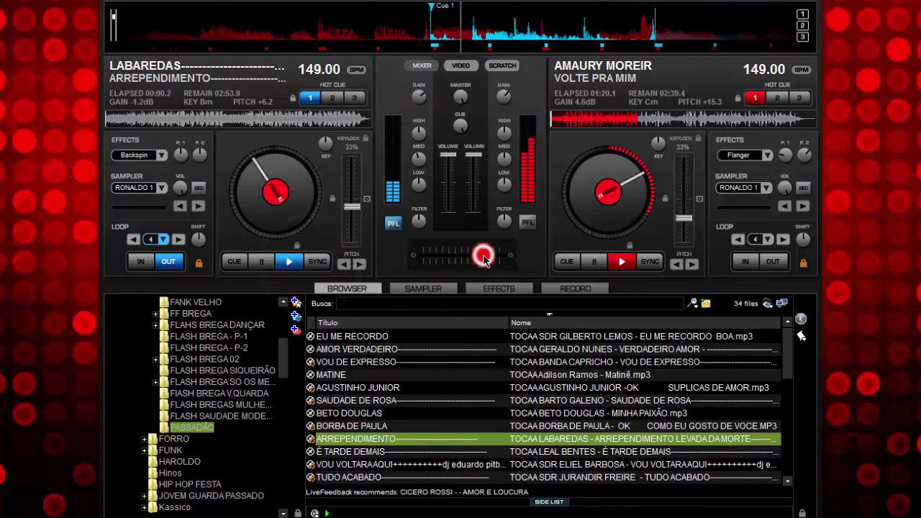
drag(484, 258, 516, 254)
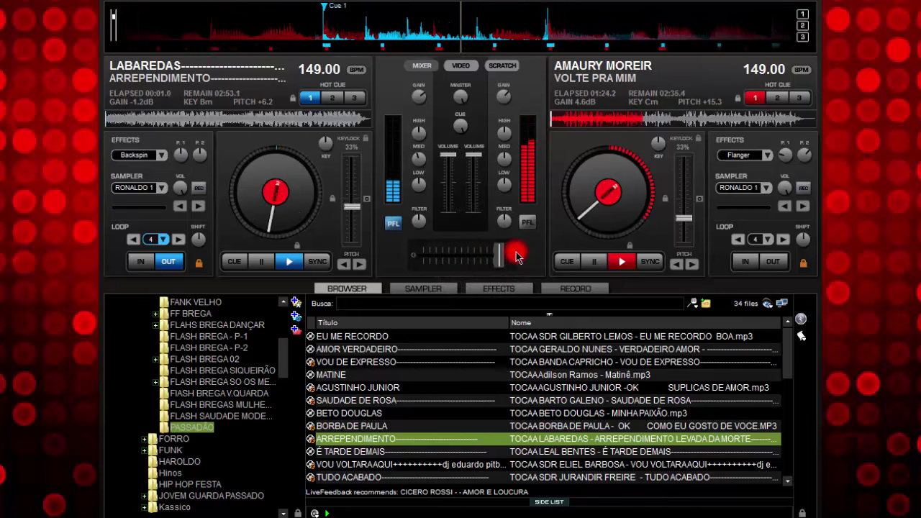
Return ARREPENDIMENTO on deck 1 to its cue point and restart it in a 4-beat loop
click(147, 241)
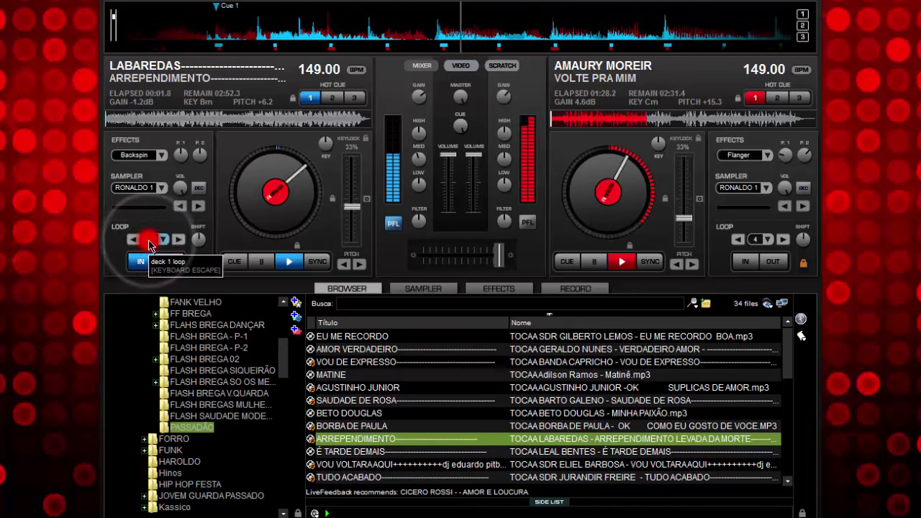
click(260, 262)
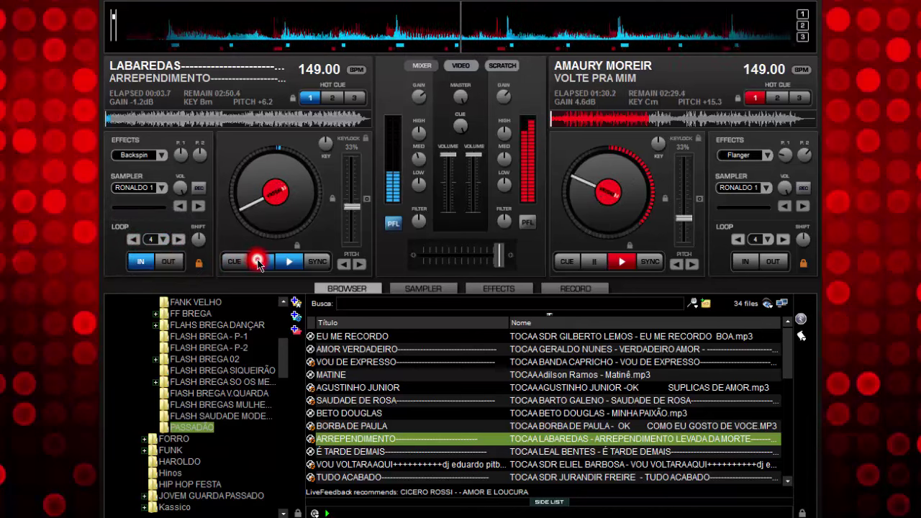
click(142, 239)
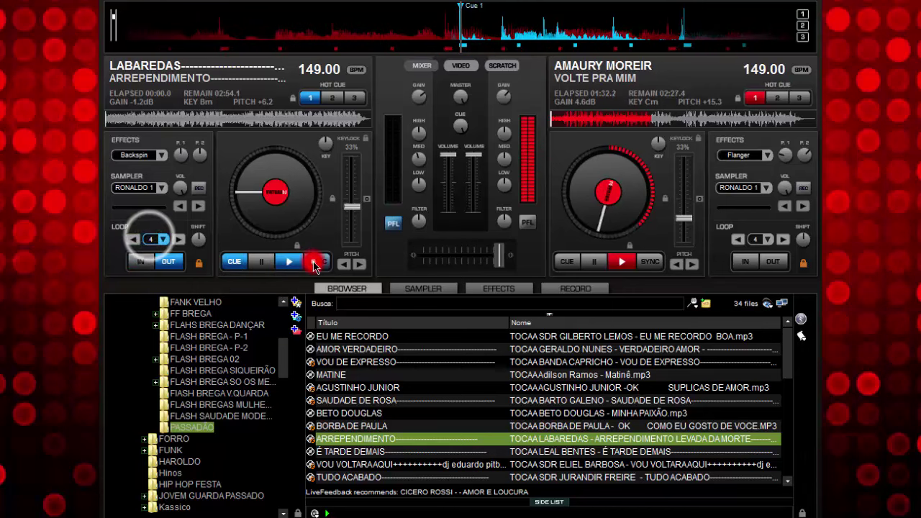
click(293, 264)
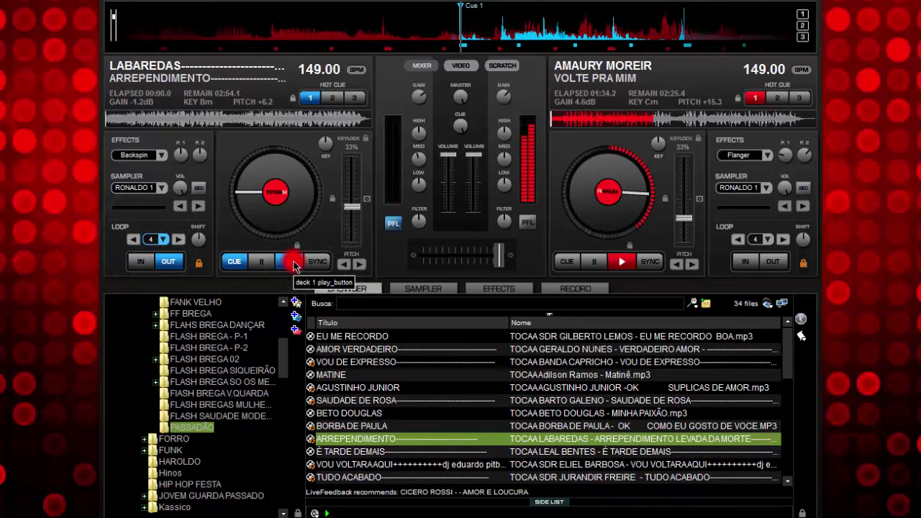
click(294, 264)
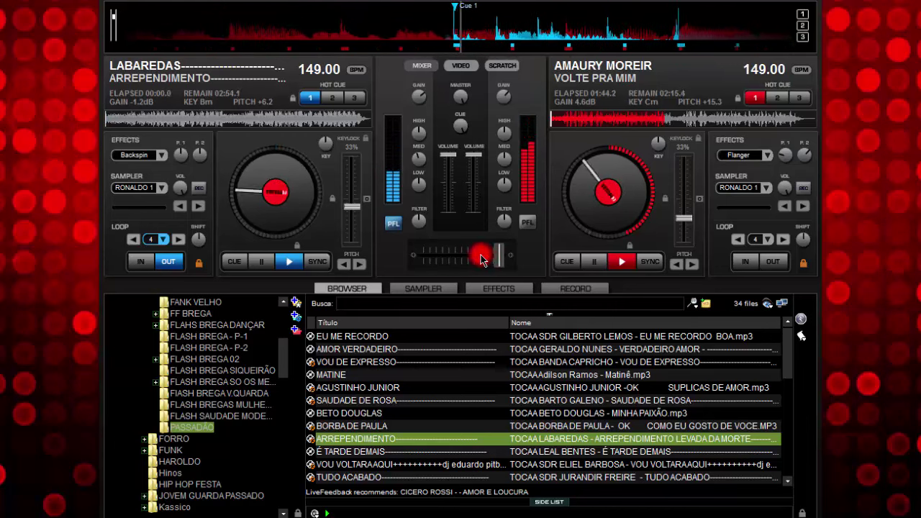
Move the crossfade to the midpoint between the decks and release deck 1's 4-beat loop
click(480, 255)
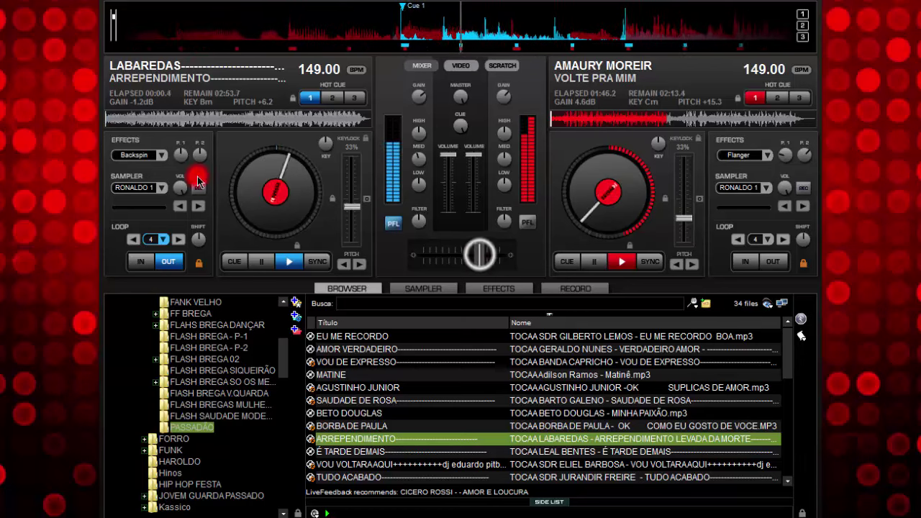
click(150, 240)
click(201, 243)
drag(479, 255, 452, 257)
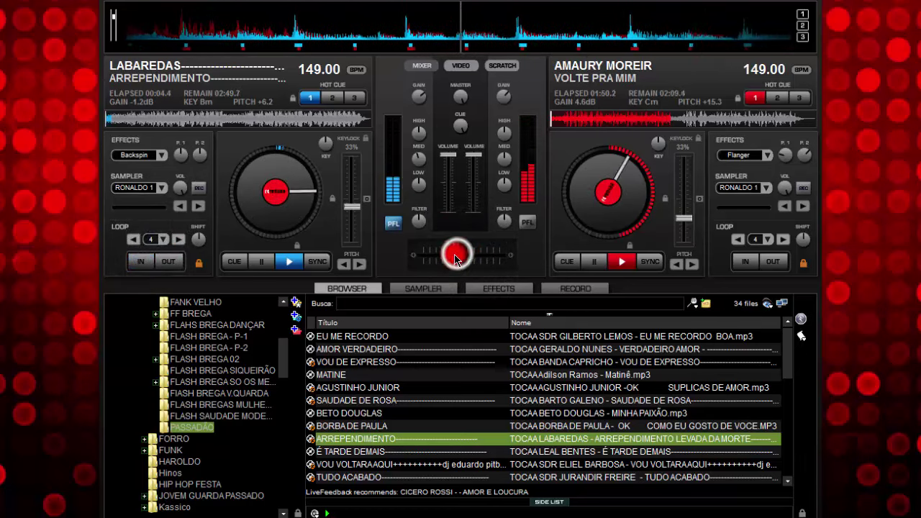
Raise deck 1's gain to 0.2 dB
click(422, 103)
drag(422, 102, 422, 98)
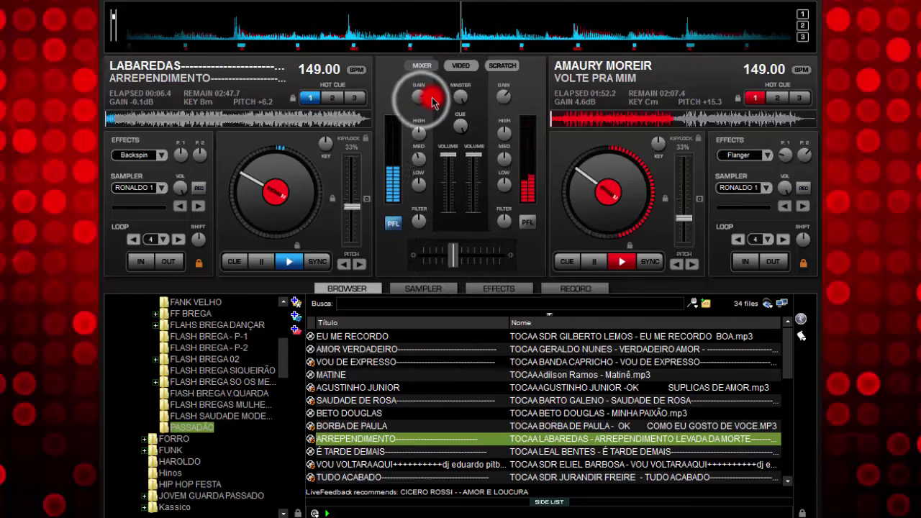
click(453, 200)
Complete the crossfade fully to deck 1 and stop deck 2 at its cue point
click(458, 255)
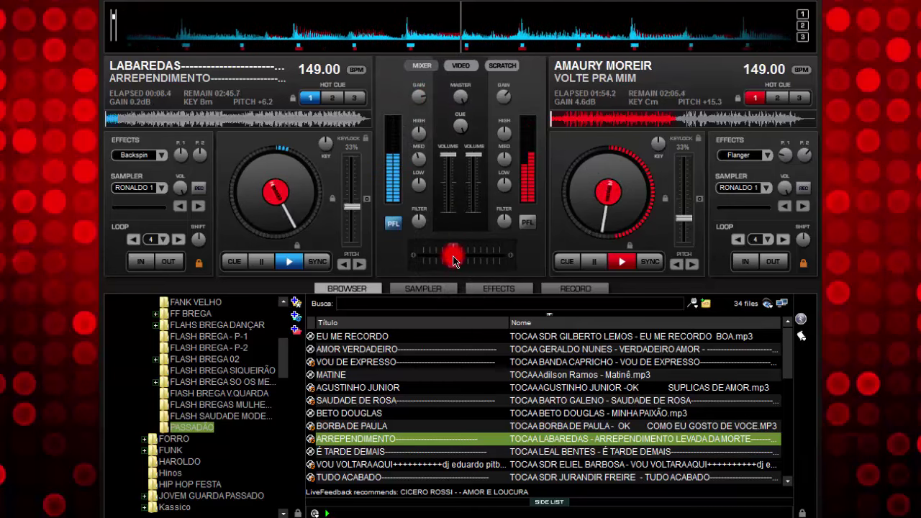
drag(455, 261, 425, 256)
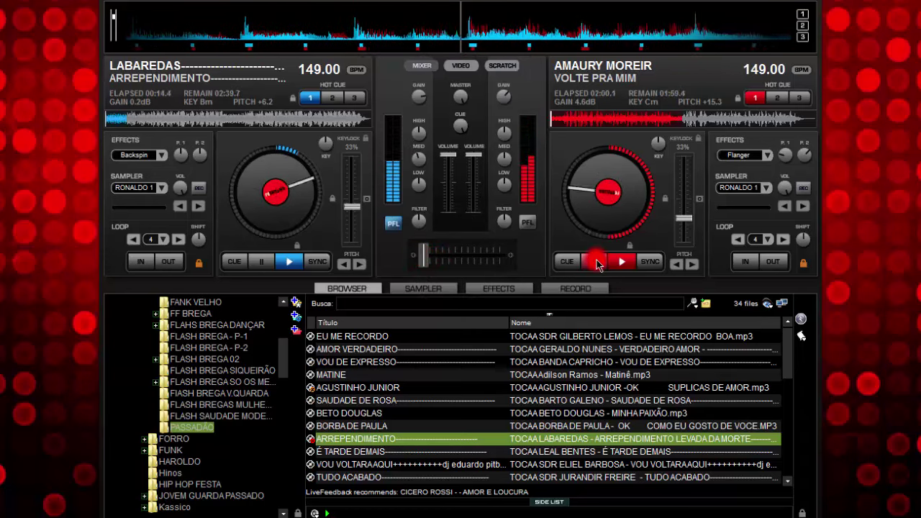
double_click(595, 261)
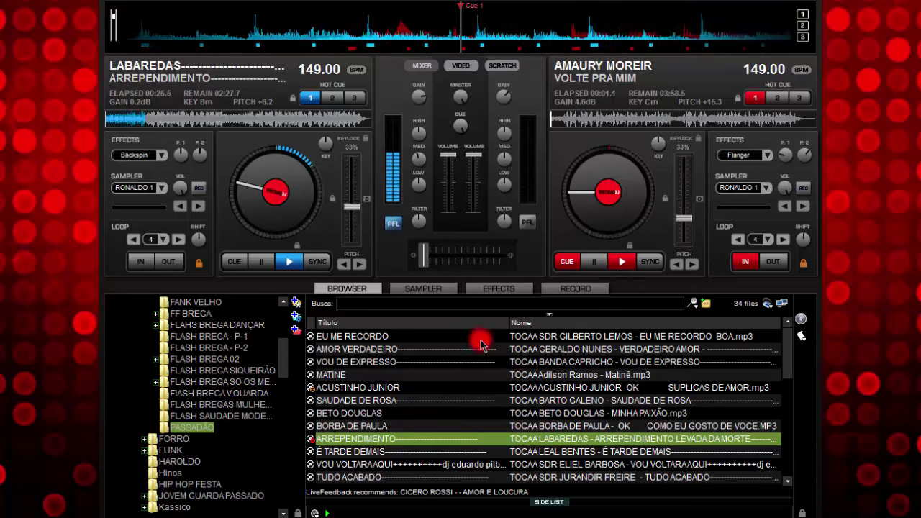
Load "vou ver chicago" from the PASSADÃO folder onto deck 2 and synchronise its tempo with deck 1
click(480, 361)
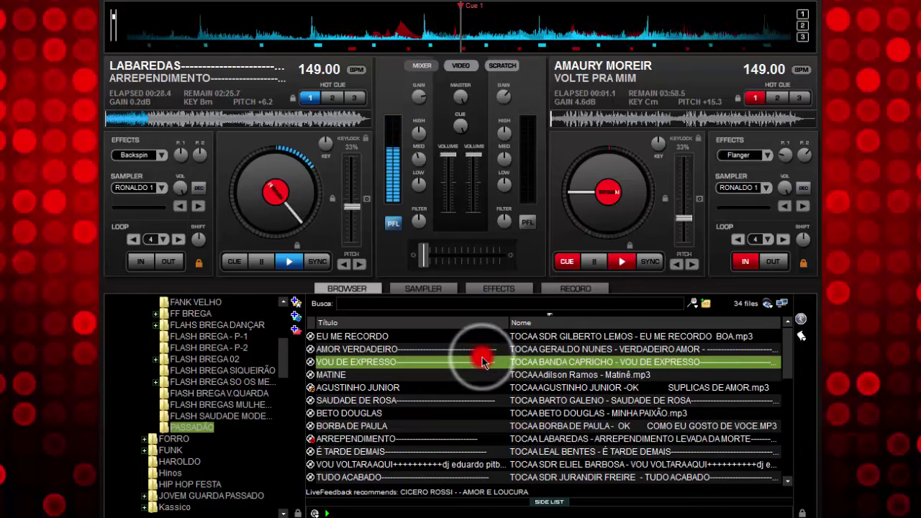
click(219, 416)
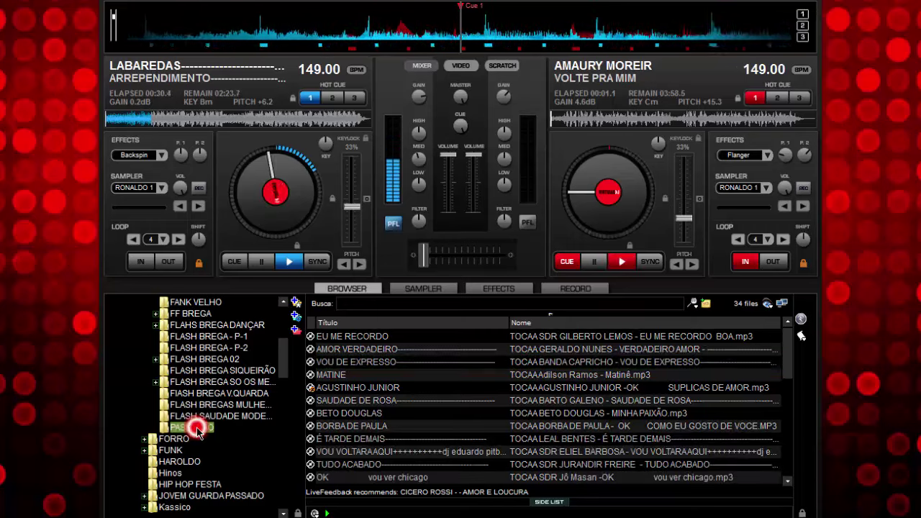
click(463, 454)
click(462, 476)
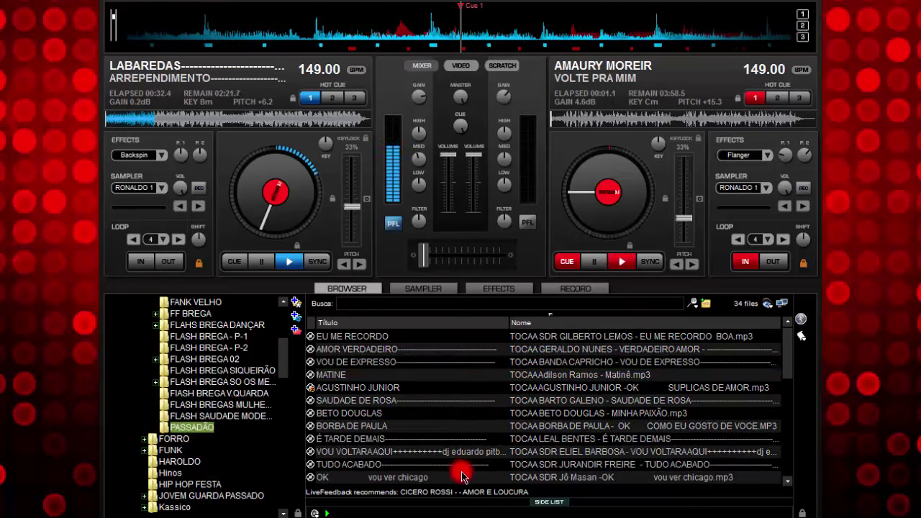
click(568, 263)
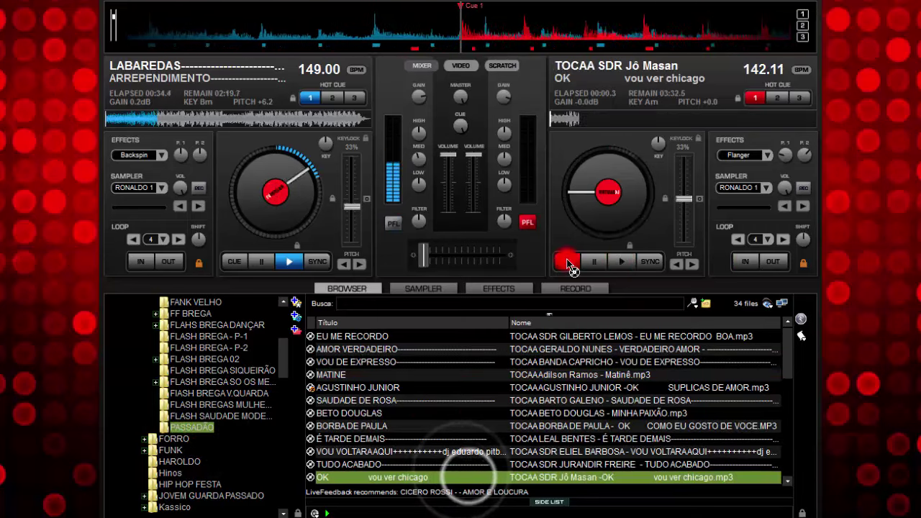
click(657, 262)
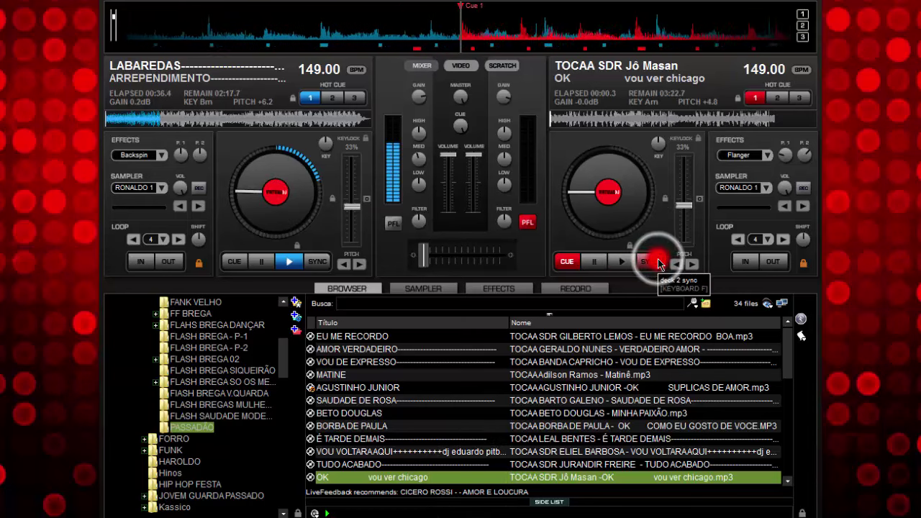
click(506, 137)
click(645, 264)
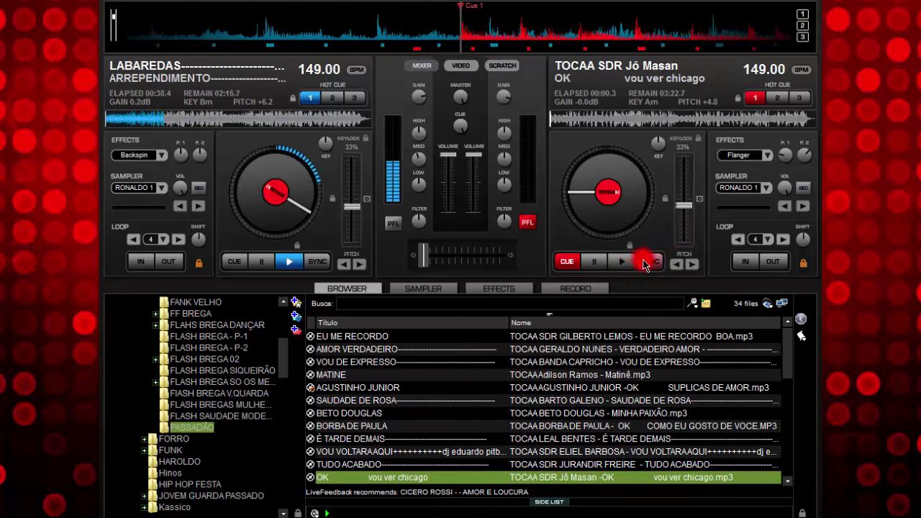
Preview the start of "vou ver chicago" on deck 2 from its cue point, with and without a 4-beat loop
click(622, 262)
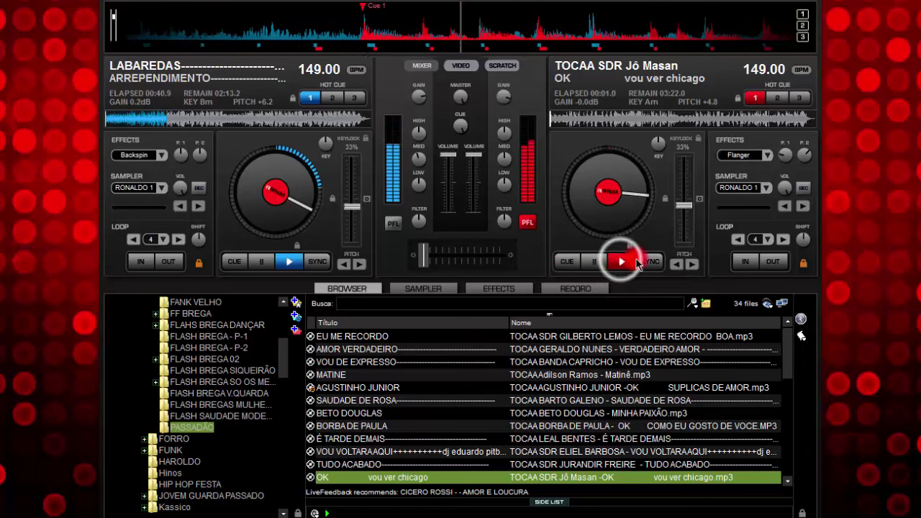
click(591, 262)
click(756, 240)
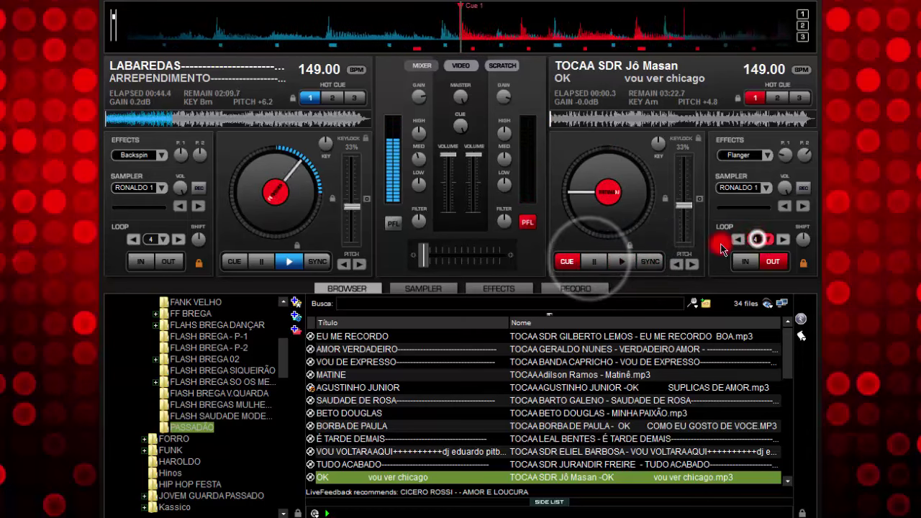
click(620, 262)
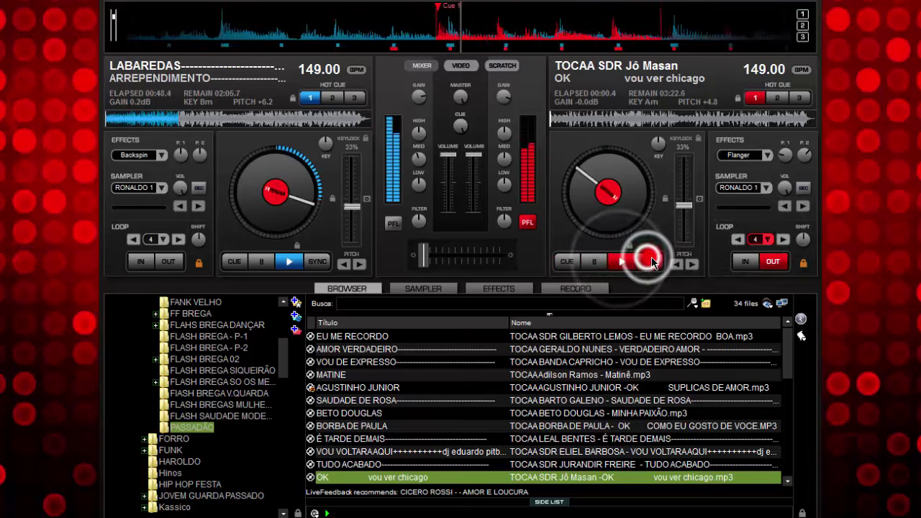
click(756, 240)
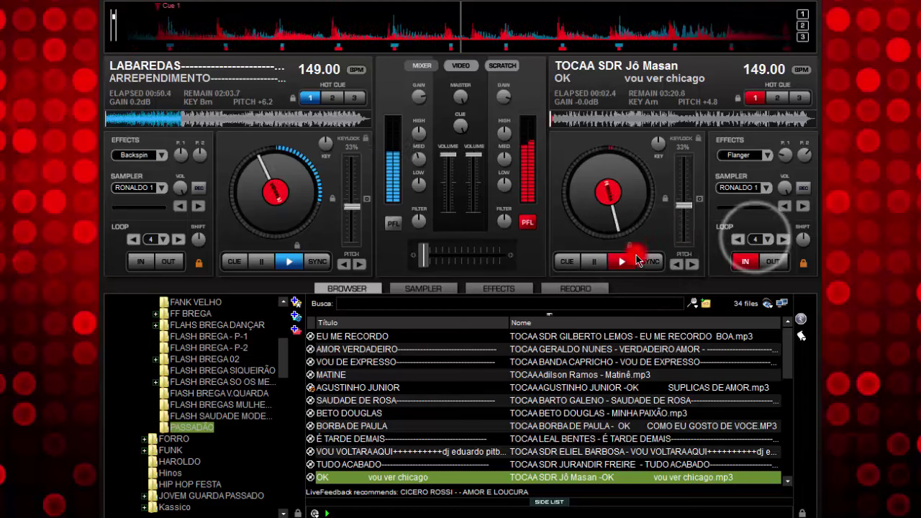
click(651, 262)
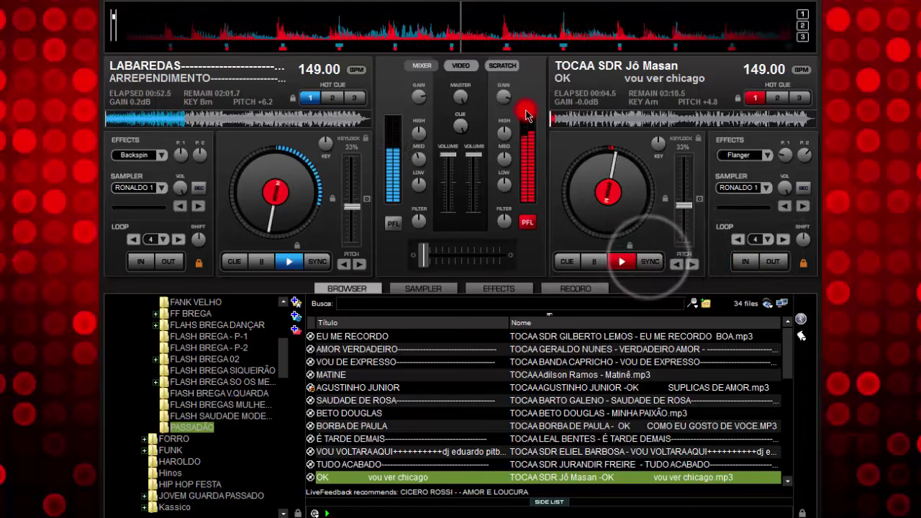
Lower deck 2's gain to -1.6 dB and return the deck to its cue point
click(503, 103)
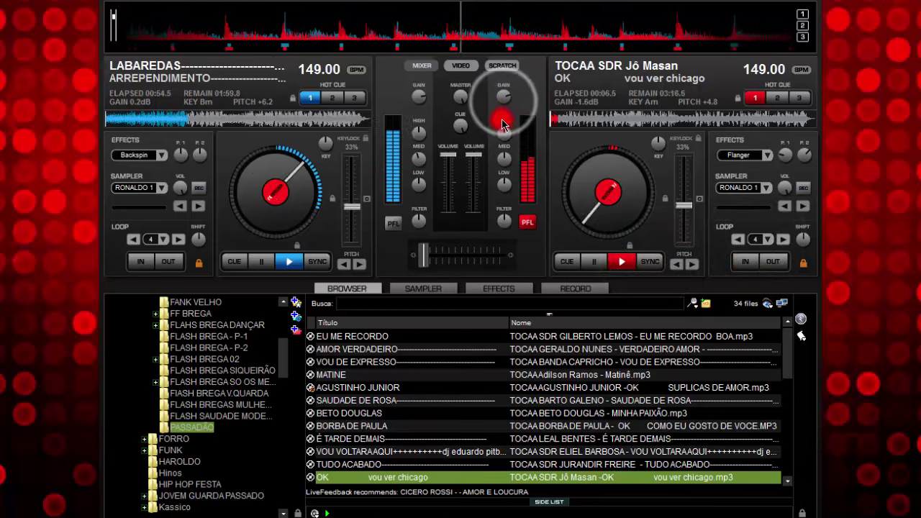
click(596, 239)
click(594, 259)
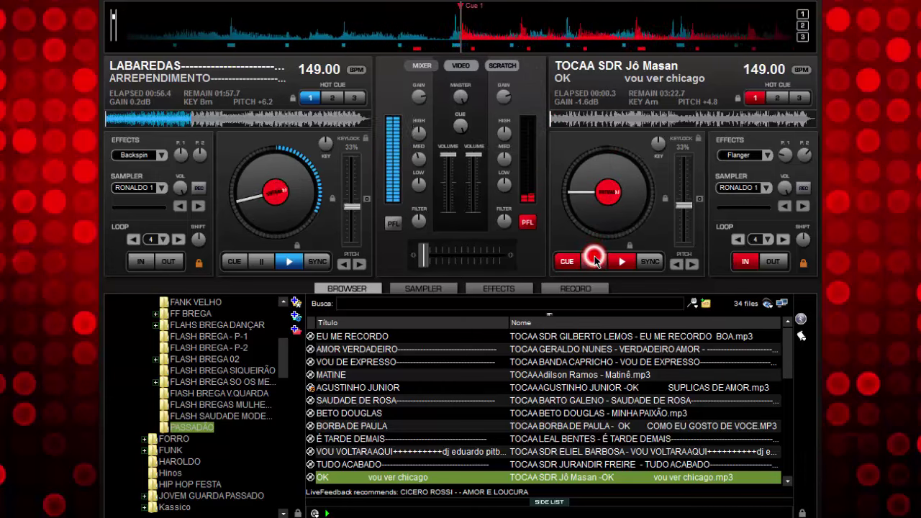
Start "vou ver chicago" on deck 2 in a 4-beat loop, synchronised with deck 1
click(757, 241)
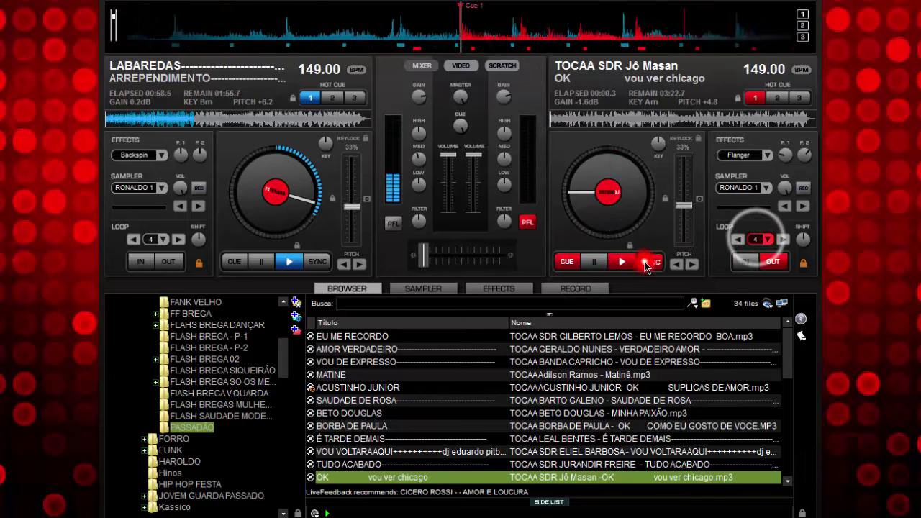
click(617, 263)
click(648, 262)
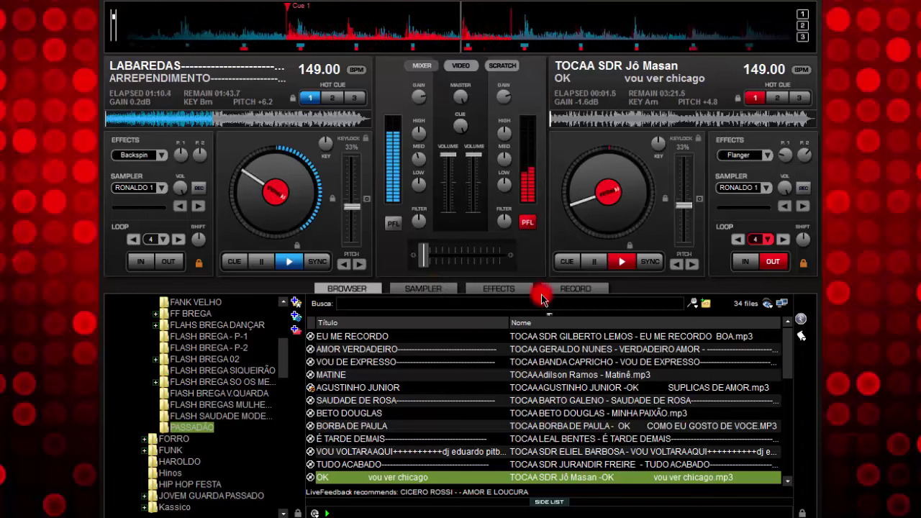
Play the TOCANDO UMA sample and crossfade fully to deck 2 with its 4-beat loop released
click(439, 291)
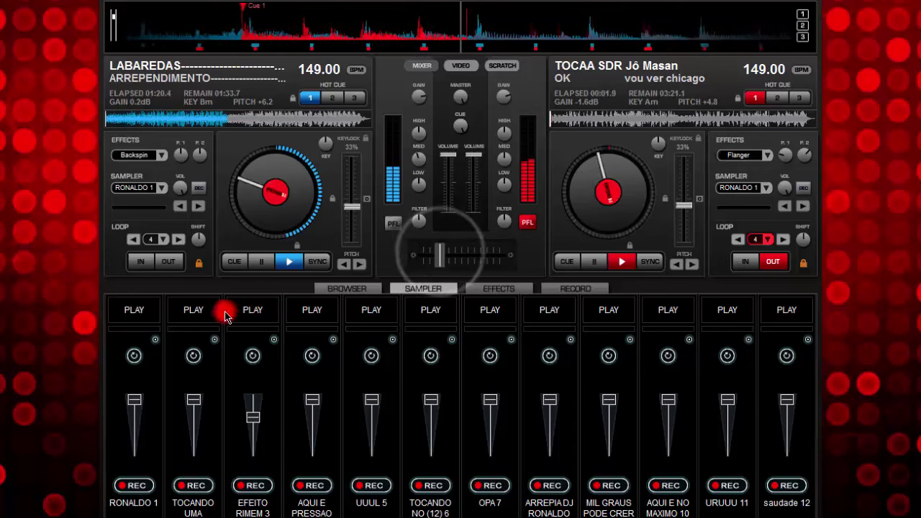
click(203, 316)
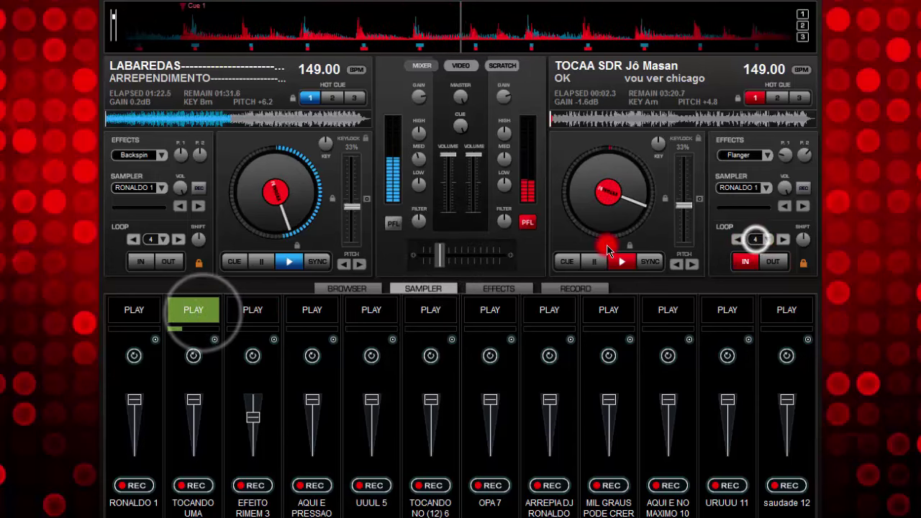
drag(437, 261, 459, 266)
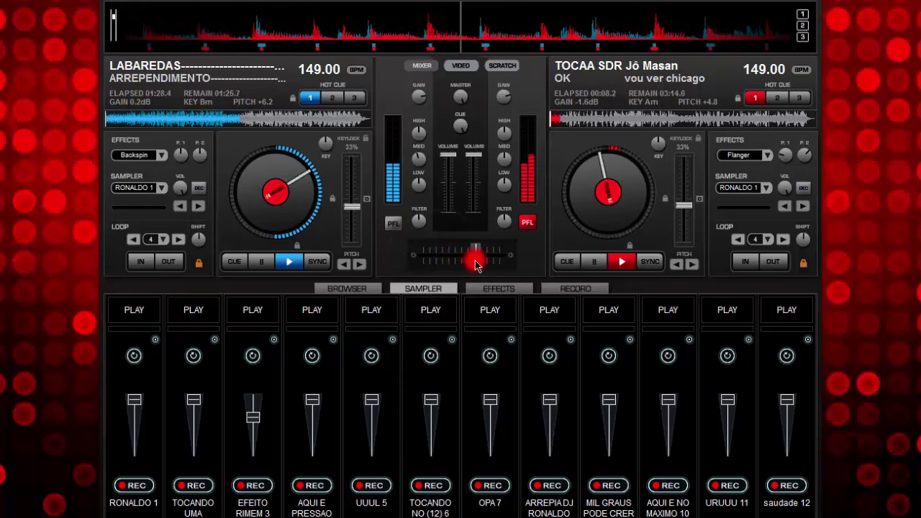
drag(480, 265, 501, 257)
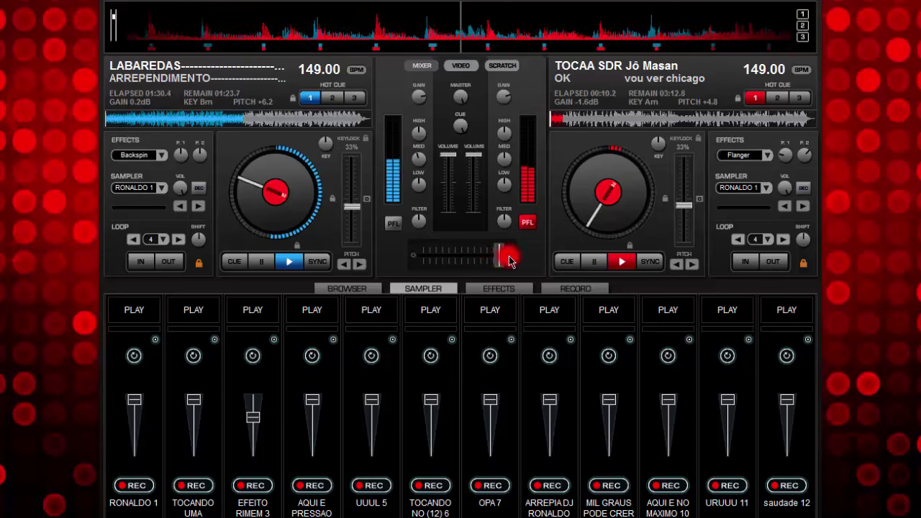
Show the track browser and return deck 1 to its cue point
click(379, 289)
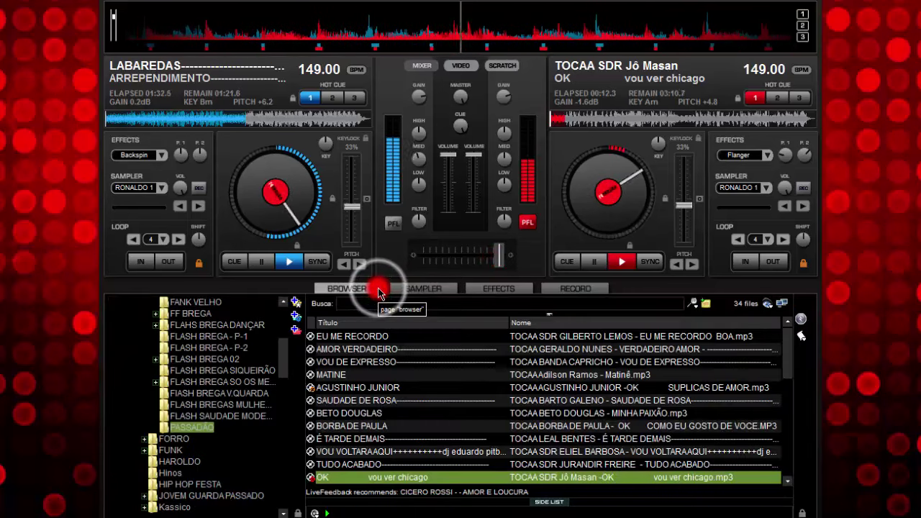
click(257, 262)
click(256, 264)
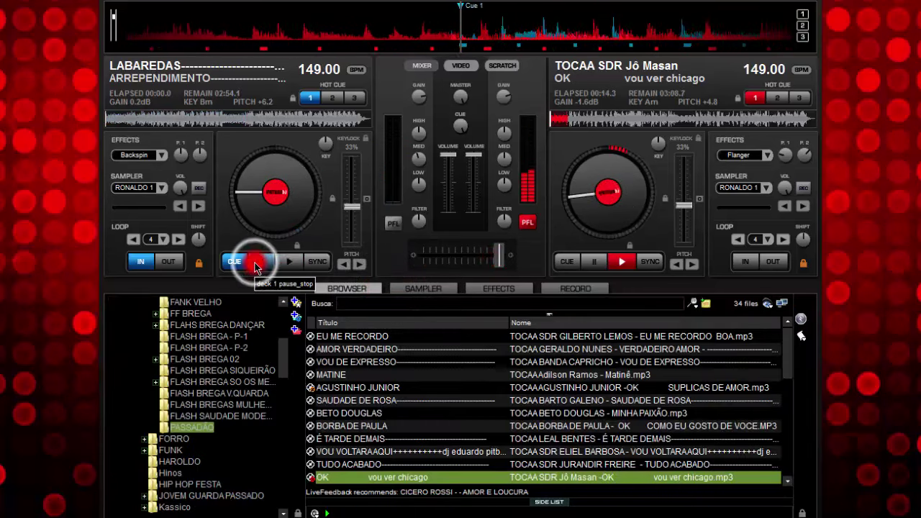
Load "COMO EU GOSTO DE VOCE" from the PASSADÃO folder onto deck 1 and synchronise it with deck 2
click(483, 185)
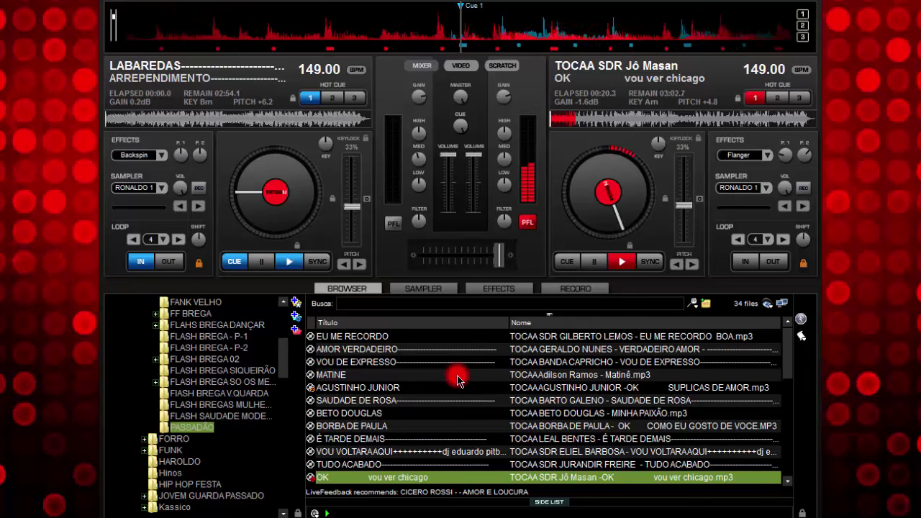
click(381, 425)
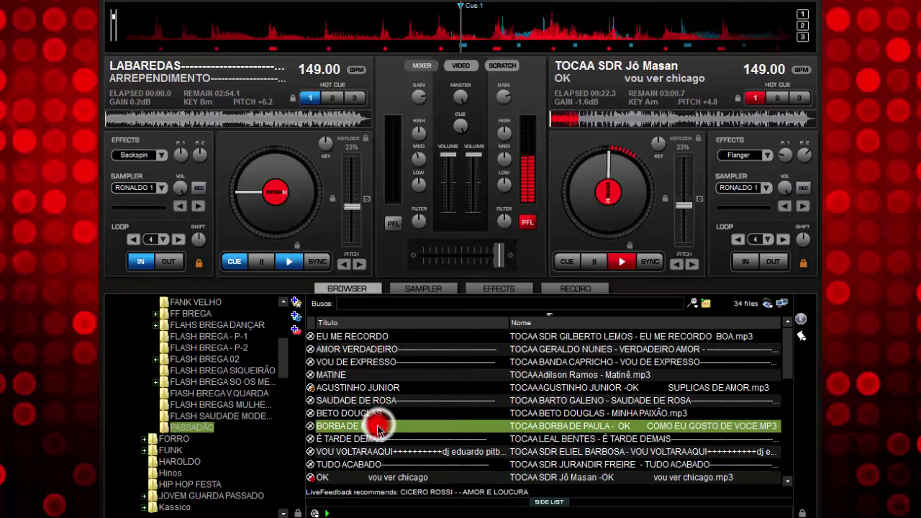
drag(378, 430, 319, 165)
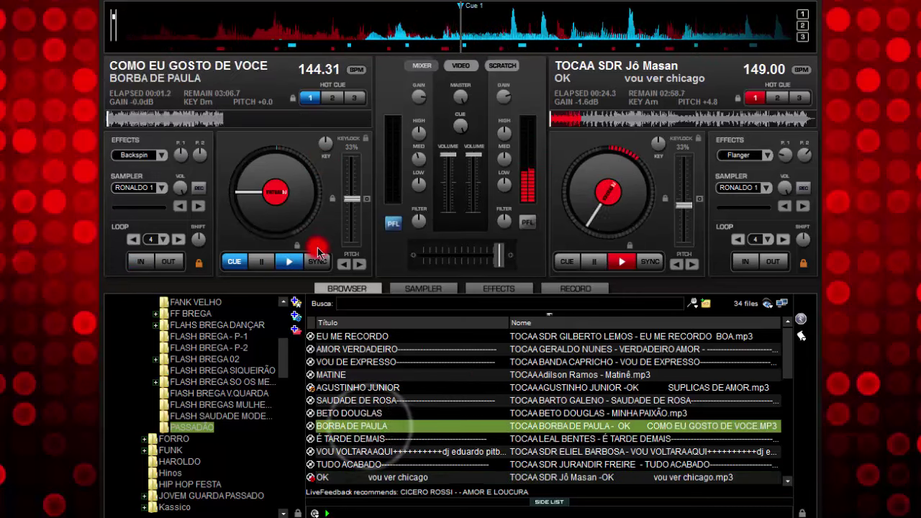
click(318, 259)
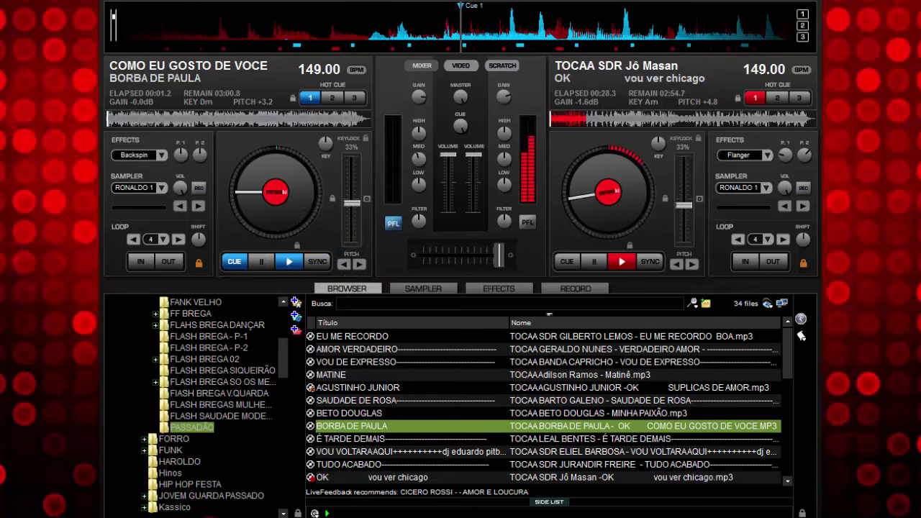
click(211, 517)
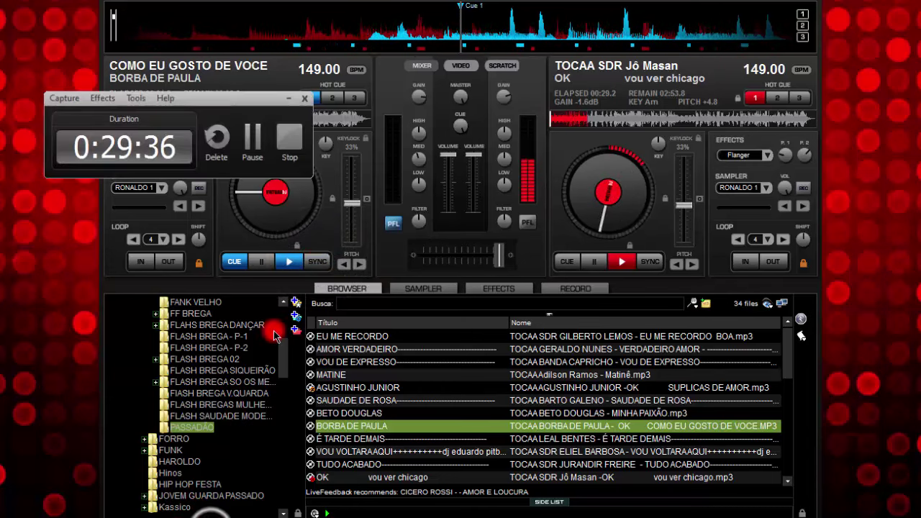
click(285, 102)
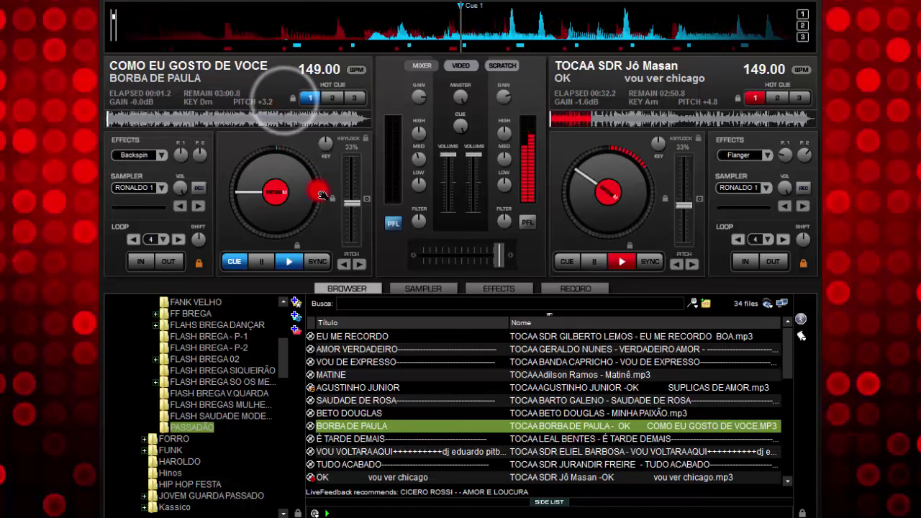
Preview the start of "COMO EU GOSTO DE VOCE" on deck 1 from its cue point, without and with a 4-beat loop
click(321, 261)
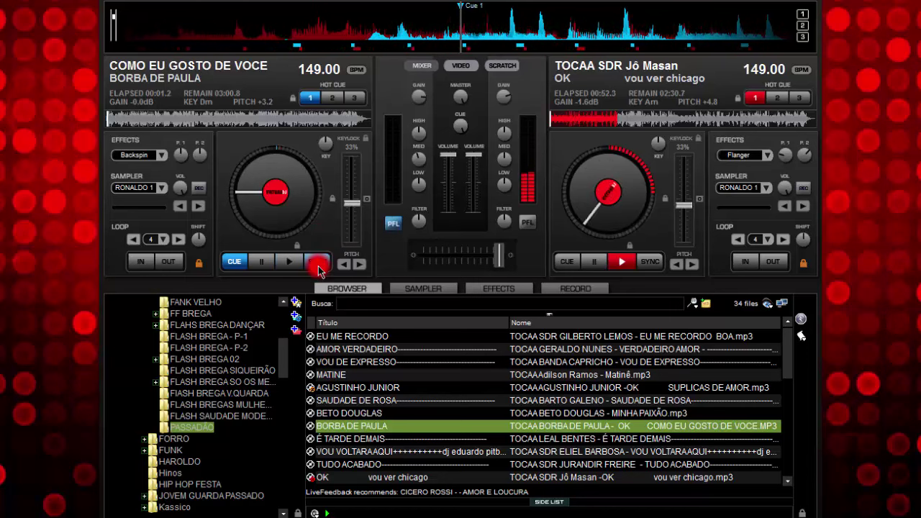
click(292, 262)
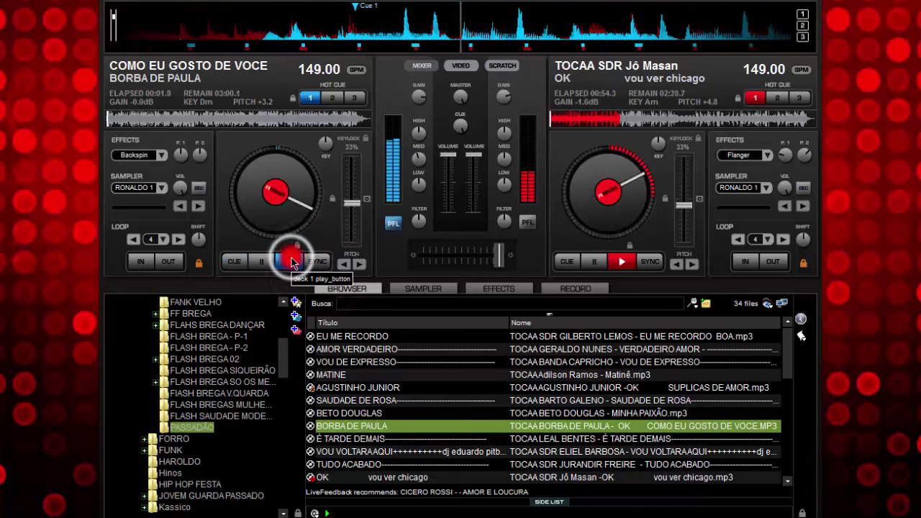
click(260, 262)
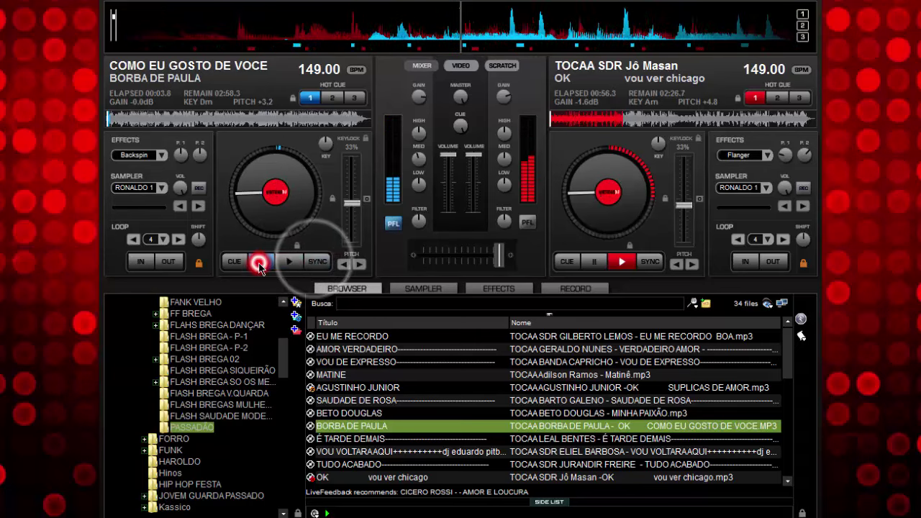
click(184, 257)
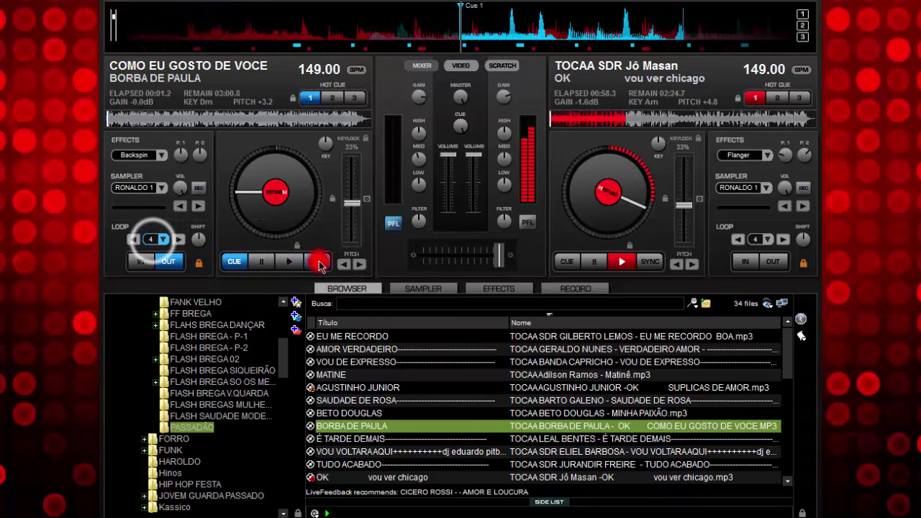
click(314, 263)
click(290, 261)
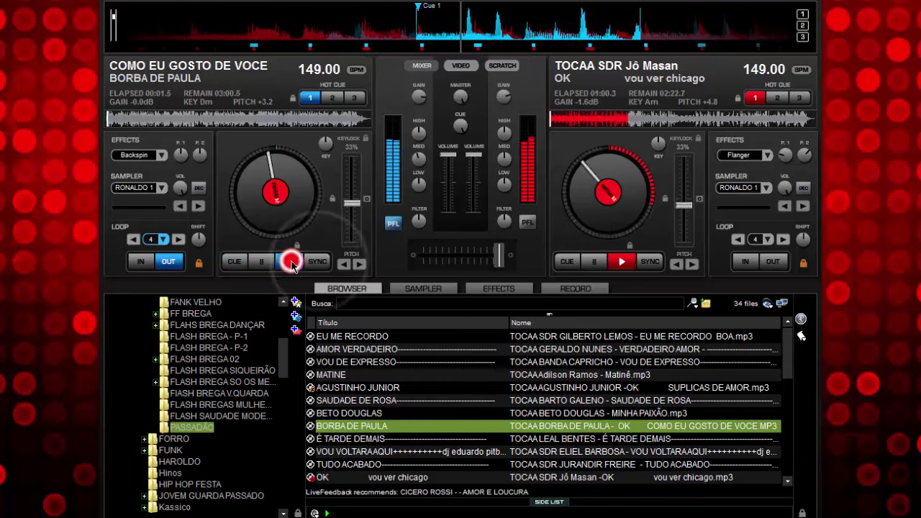
click(315, 264)
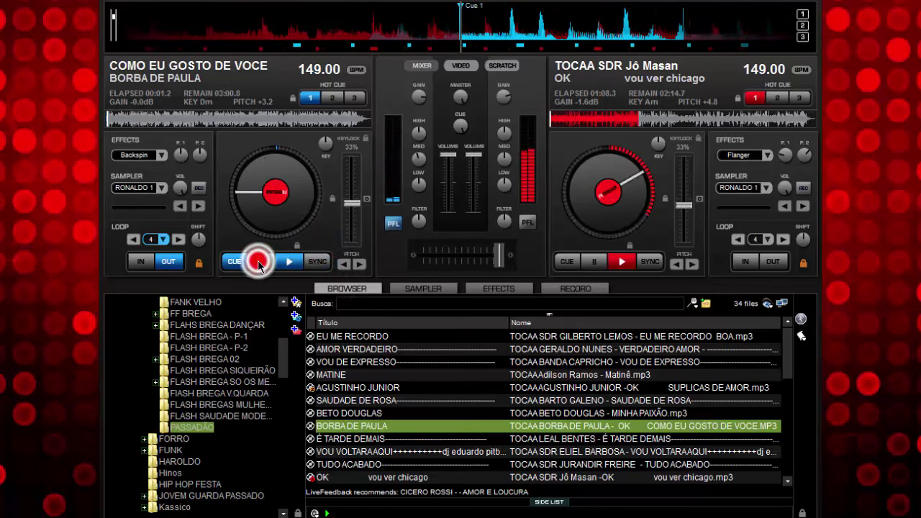
Rehearse deck 1's looped entry from the cue point and leave it playing in the 4-beat loop with gain at -1.8 dB
click(163, 242)
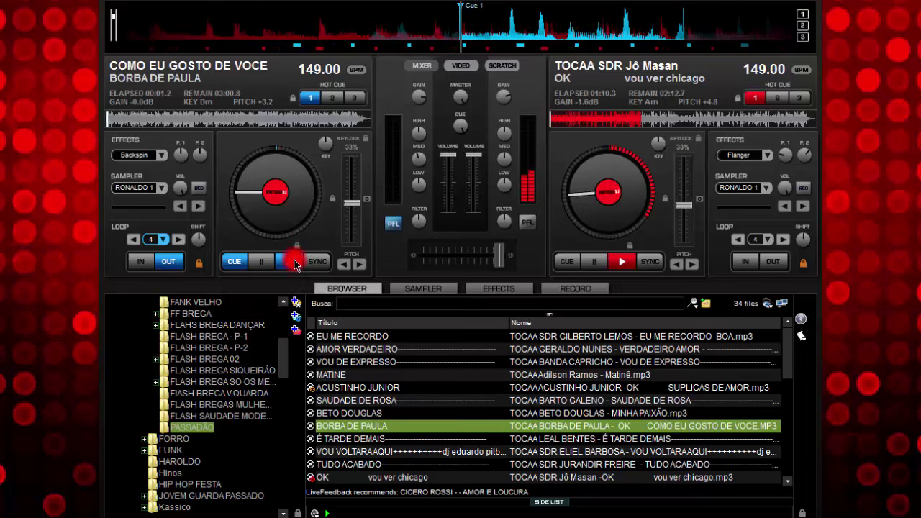
click(295, 262)
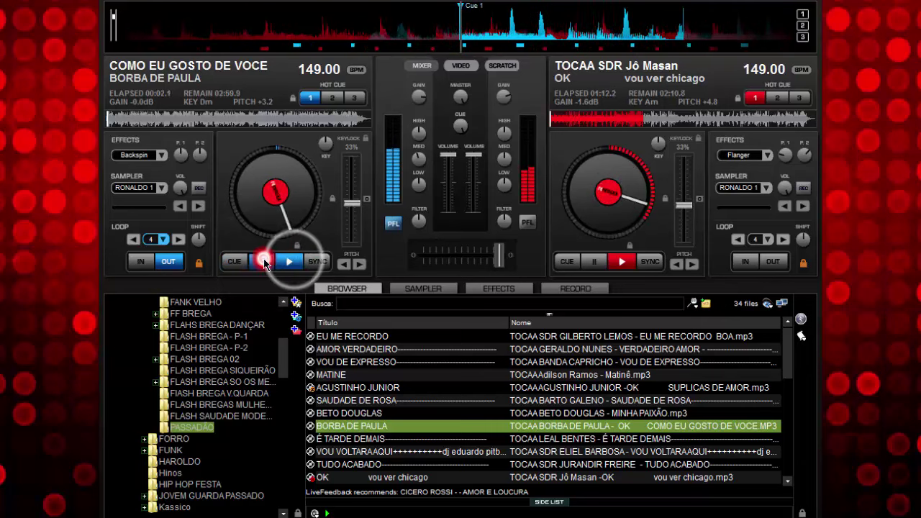
click(265, 264)
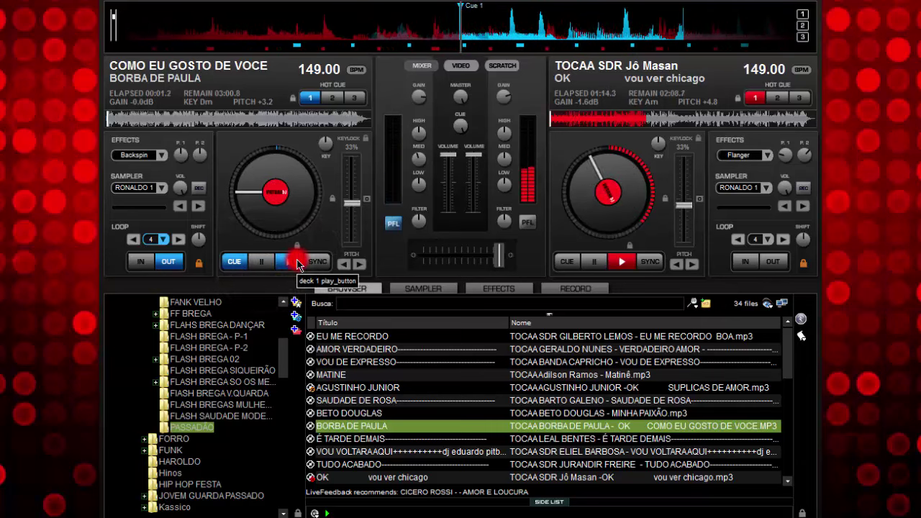
click(297, 262)
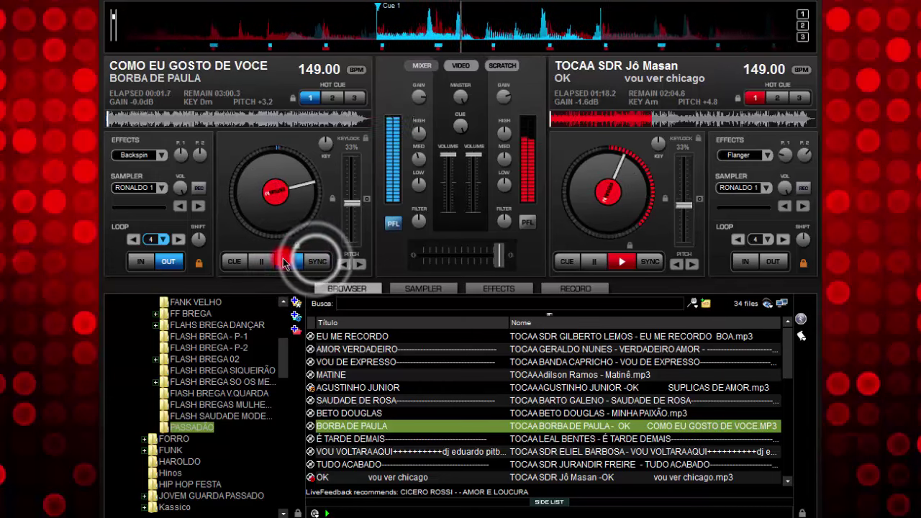
click(260, 262)
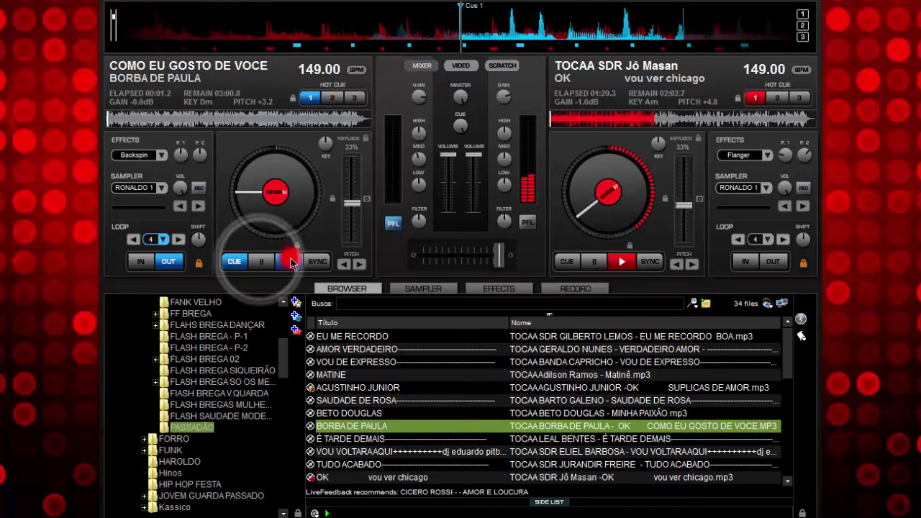
click(290, 262)
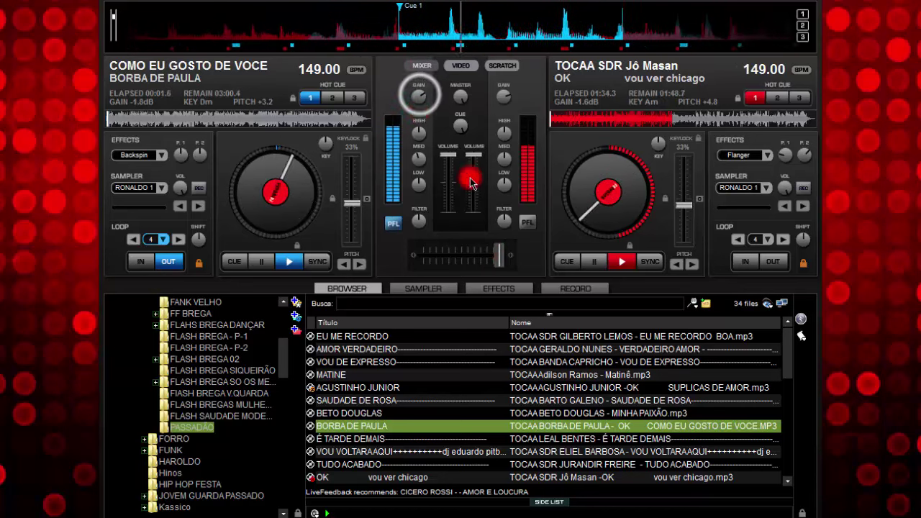
Crossfade fully to deck 1 with its 4-beat loop released and return deck 2 to its cue point
click(482, 257)
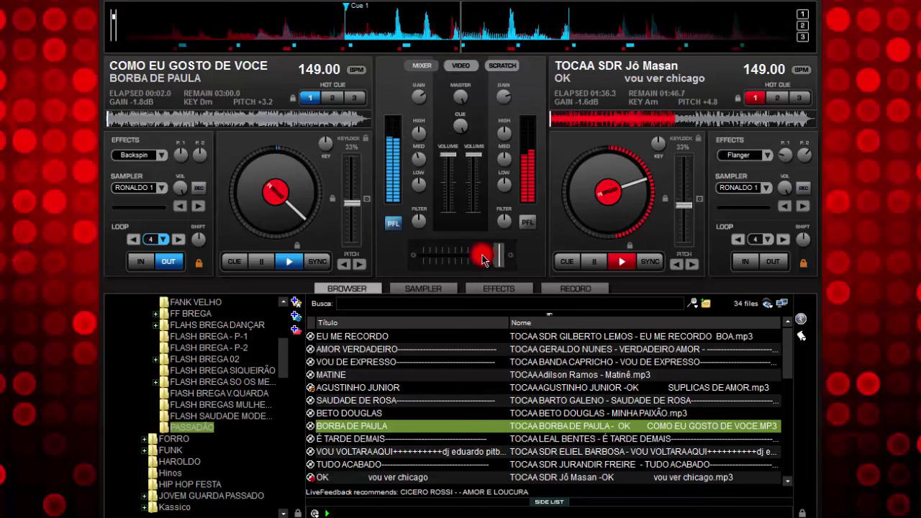
click(482, 255)
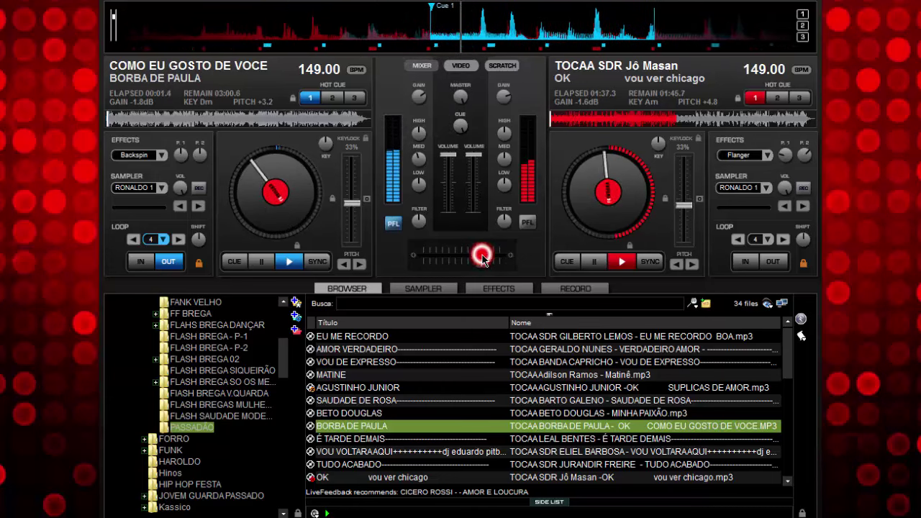
click(142, 259)
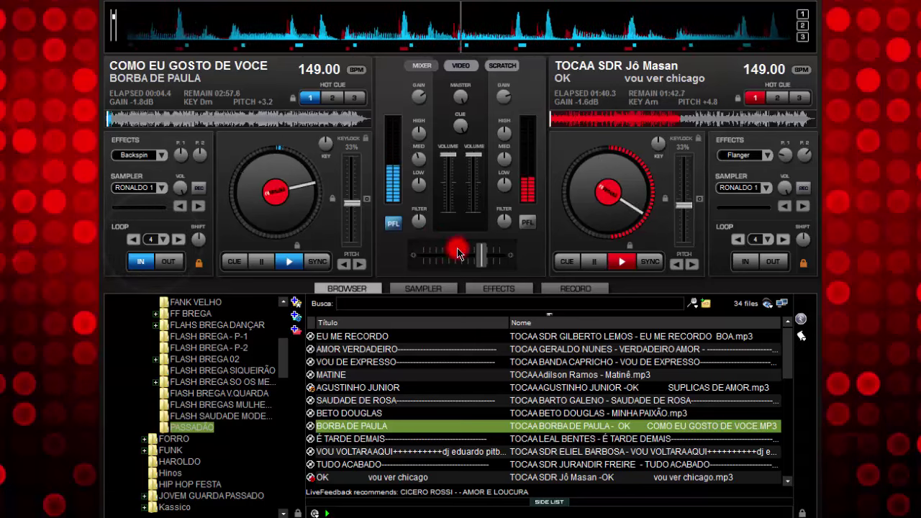
drag(481, 260, 416, 263)
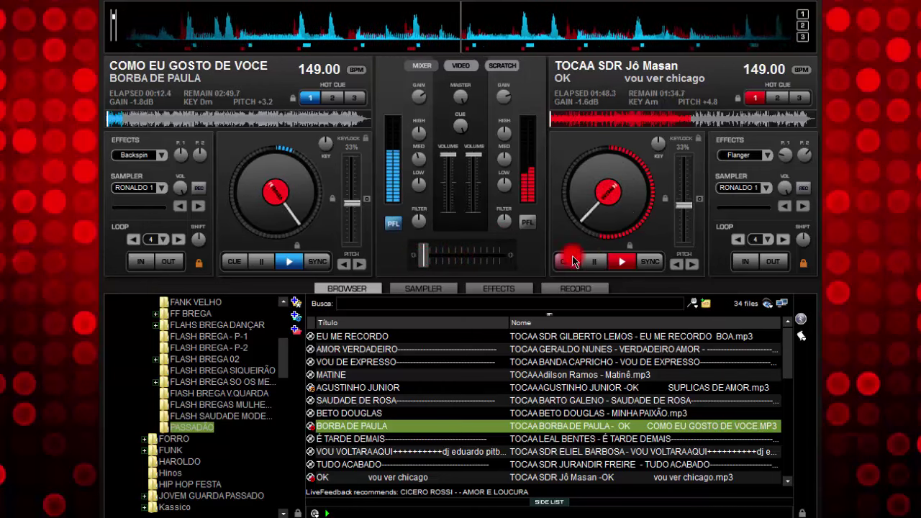
click(593, 262)
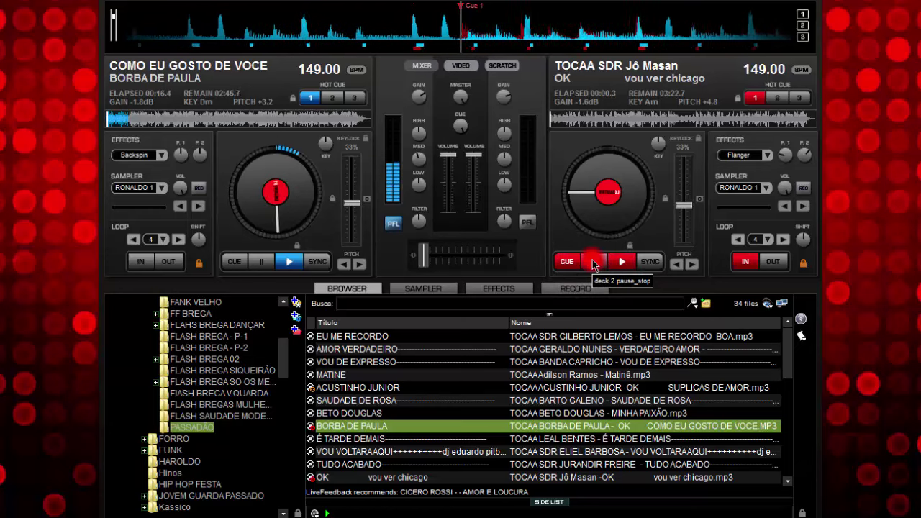
Load "MINHA PAIXÃO" from the refreshed PASSADÃO folder onto deck 2 and synchronise it with deck 1
click(217, 429)
click(211, 431)
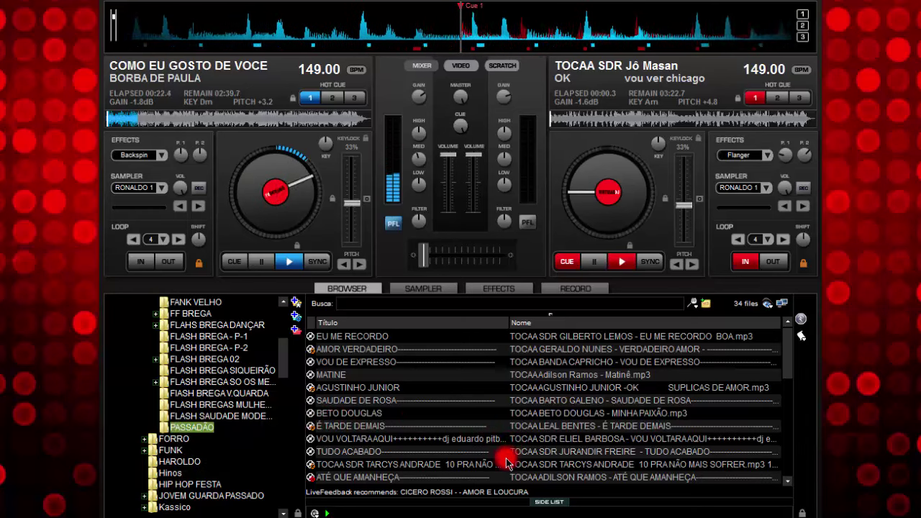
drag(507, 463, 499, 450)
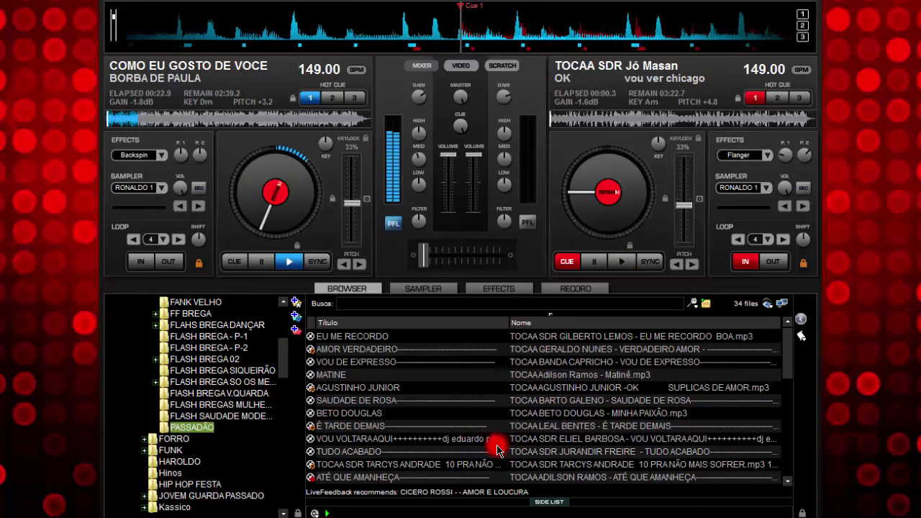
click(495, 410)
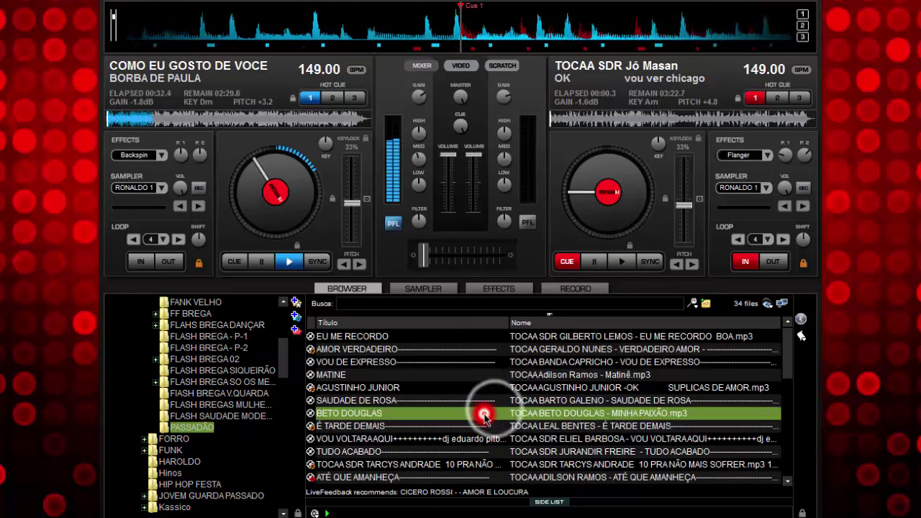
drag(485, 413, 570, 215)
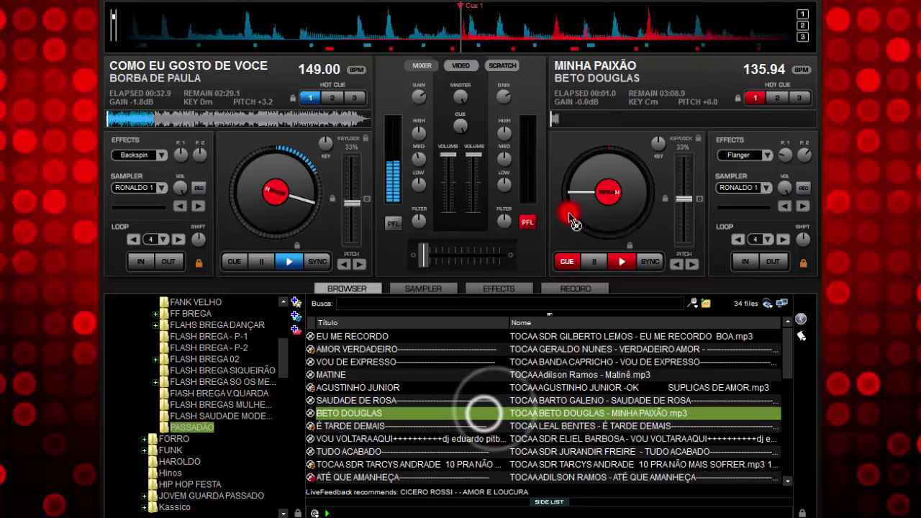
click(650, 261)
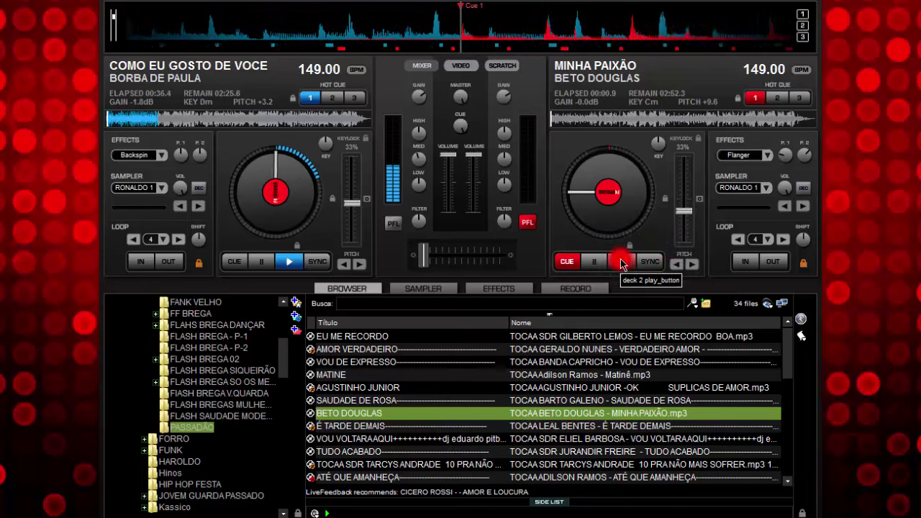
Preview the start of "MINHA PAIXÃO" on deck 2 from its cue point, without and with a 4-beat loop
click(620, 262)
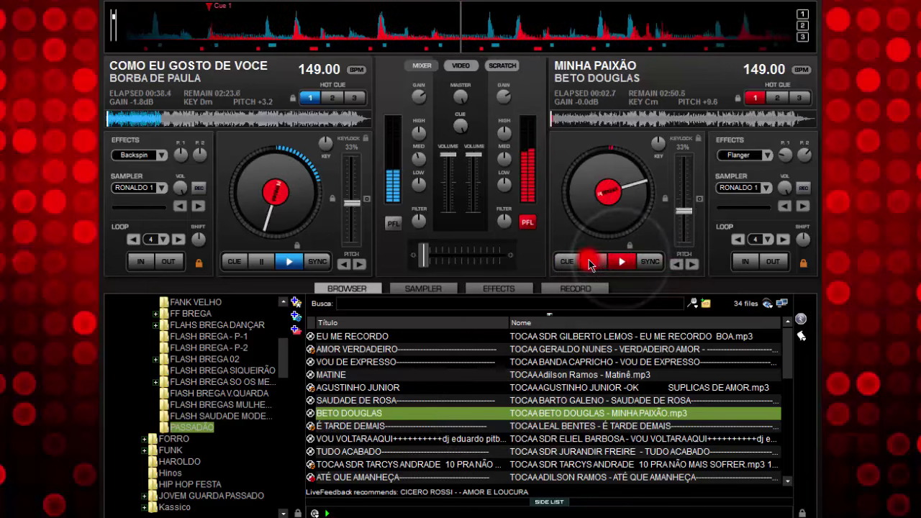
click(589, 260)
click(755, 238)
click(645, 260)
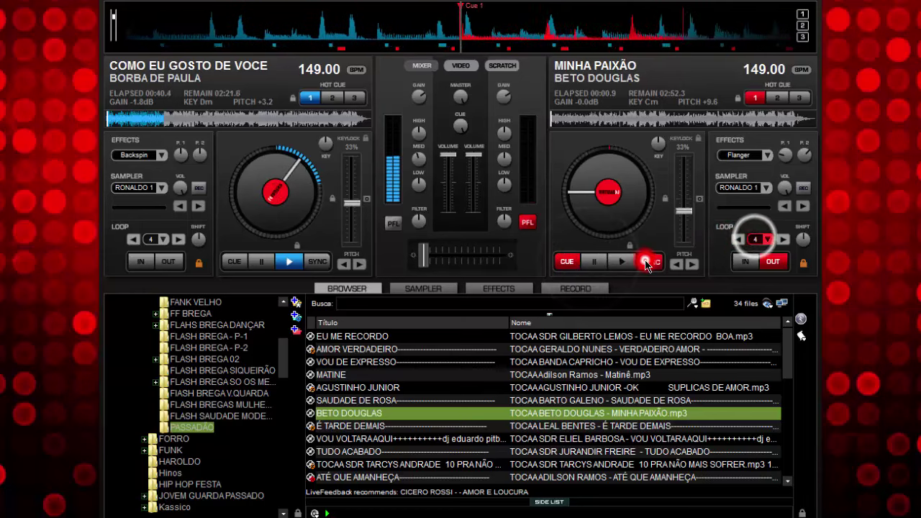
click(616, 263)
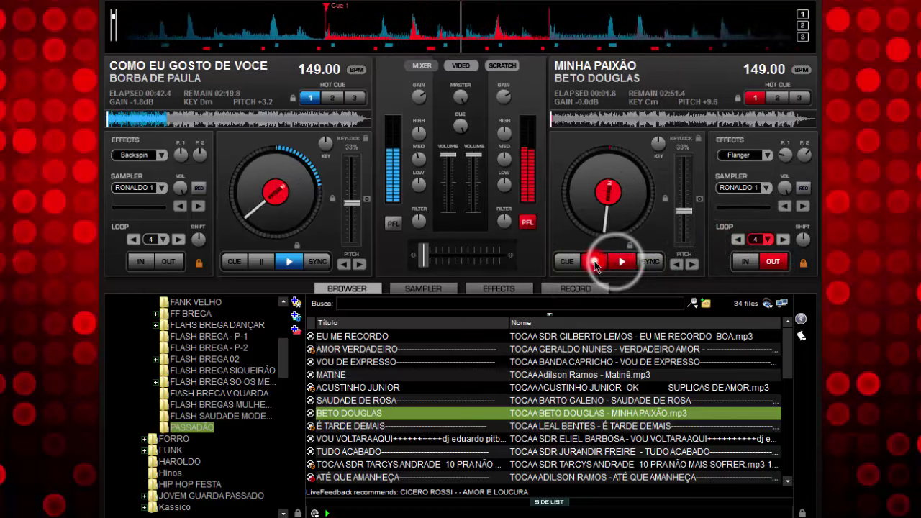
click(594, 261)
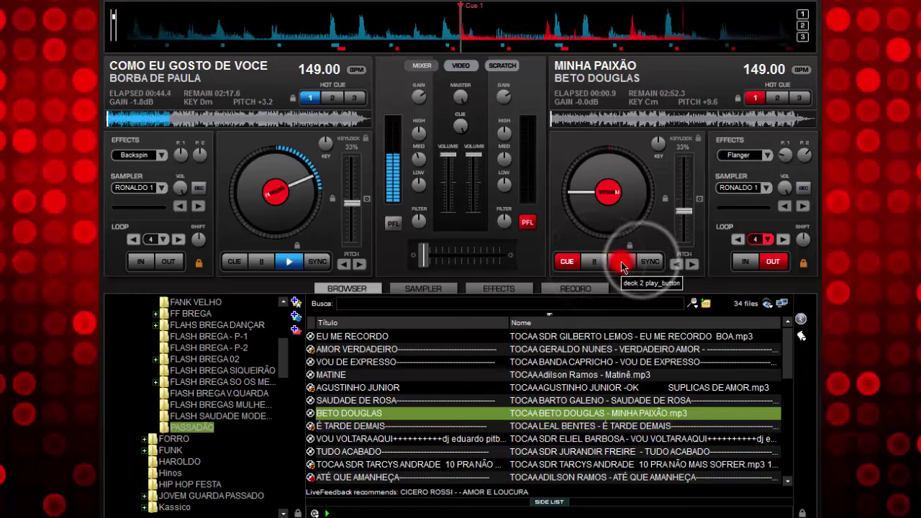
click(622, 263)
click(597, 263)
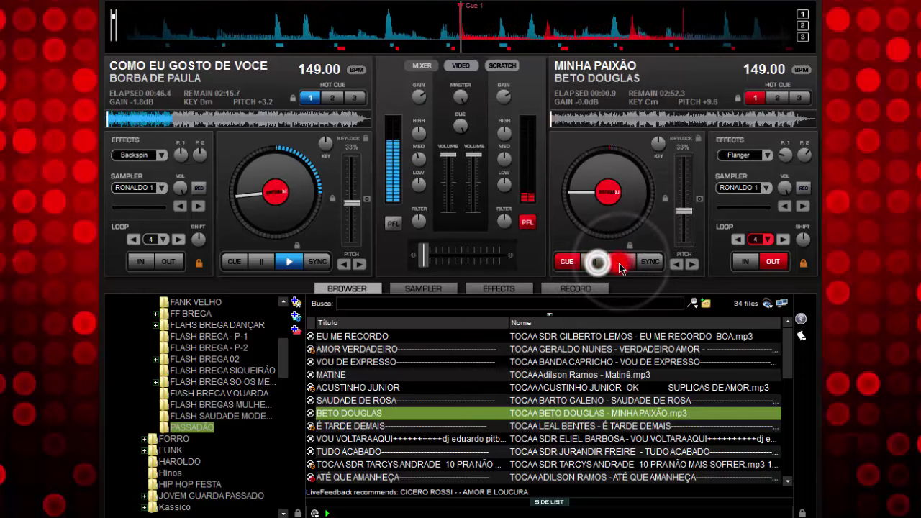
Bring in "MINHA PAIXÃO" from its 4-beat loop, release the loop and crossfade fully to deck 2
click(623, 265)
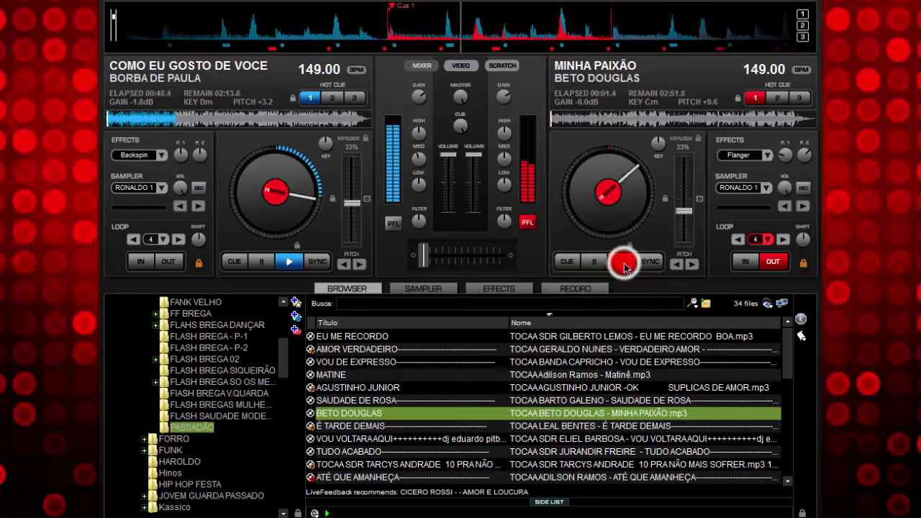
click(623, 265)
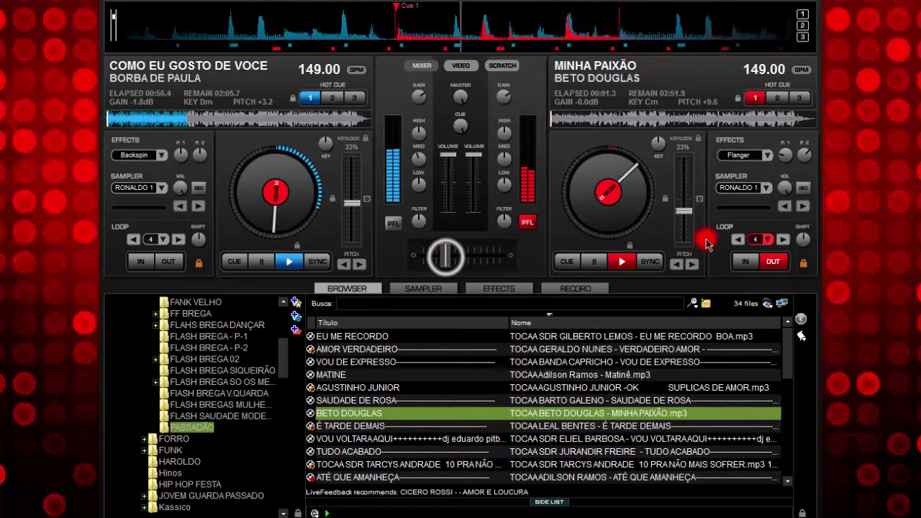
click(751, 236)
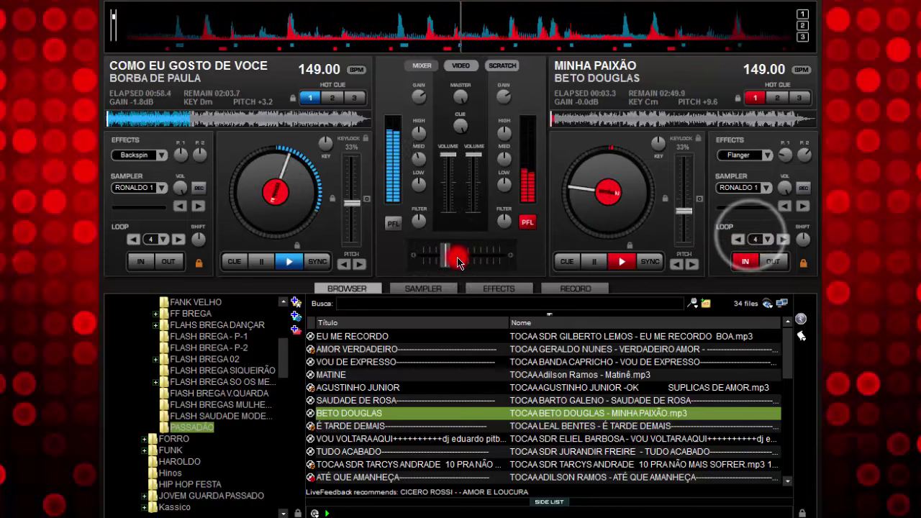
click(463, 257)
drag(463, 257, 484, 262)
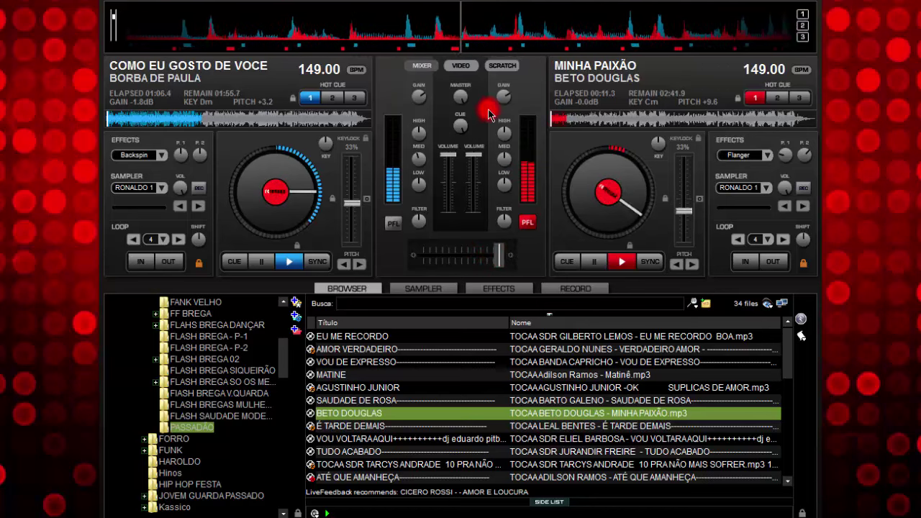
Raise deck 2's gain to 0.7 dB and stop deck 1
drag(507, 101, 514, 101)
click(288, 261)
click(261, 261)
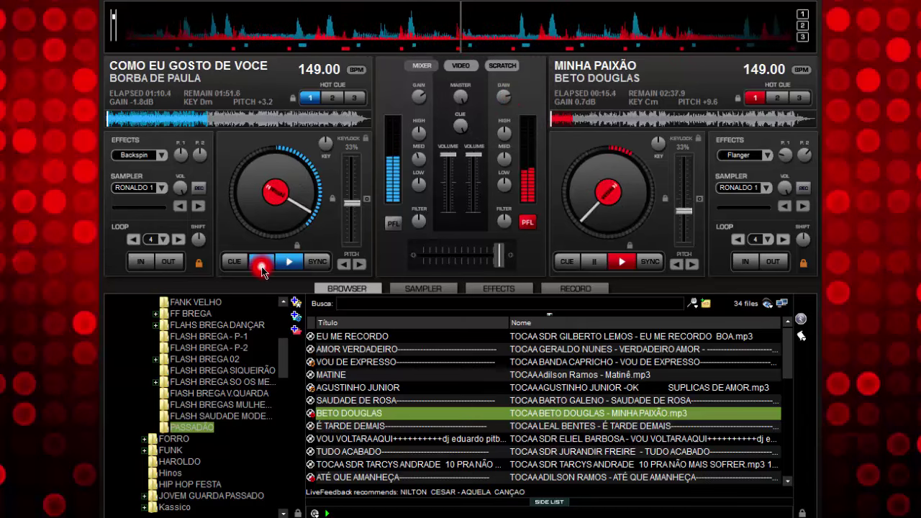
Play the samples "TOCANDO UMA" and "URUUU 11" over deck 2
click(396, 289)
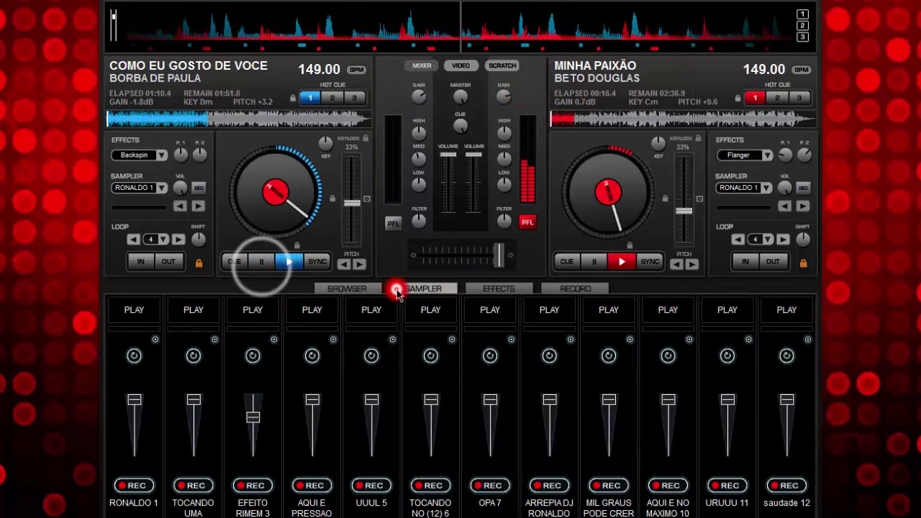
click(206, 319)
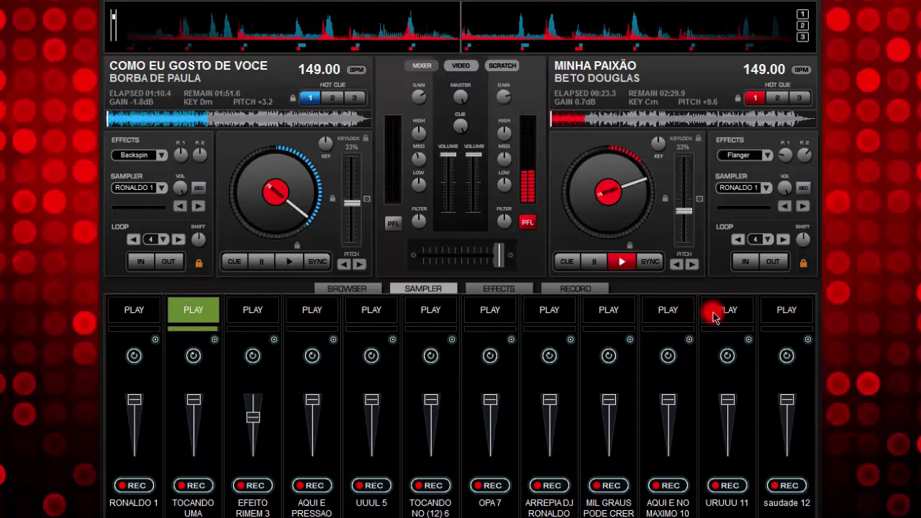
click(713, 317)
Load "SUPLICAS DE AMOR" from the PASSADÃO folder onto deck 1 and try to synchronise it with deck 2
click(368, 288)
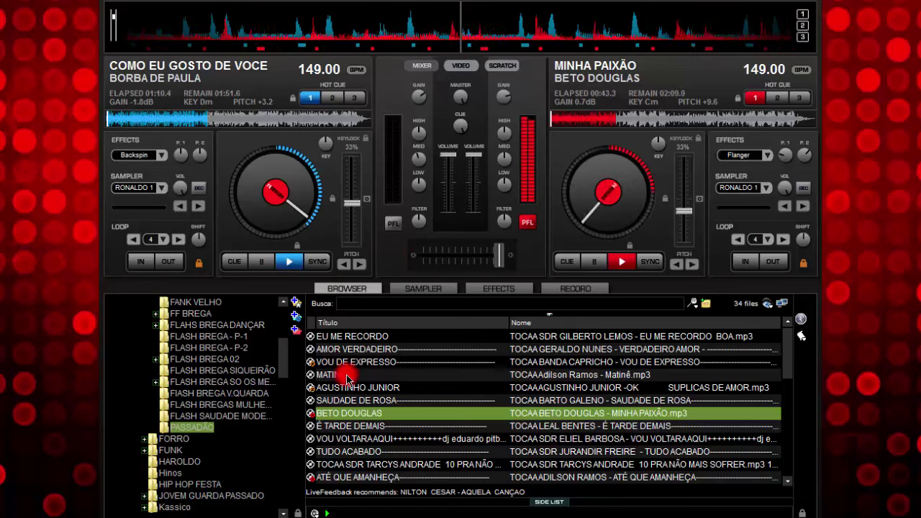
drag(350, 393, 294, 251)
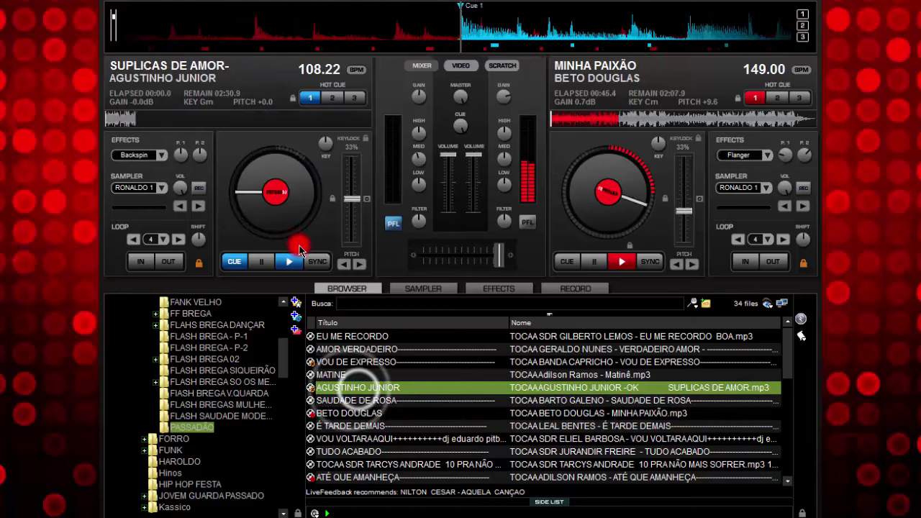
click(310, 258)
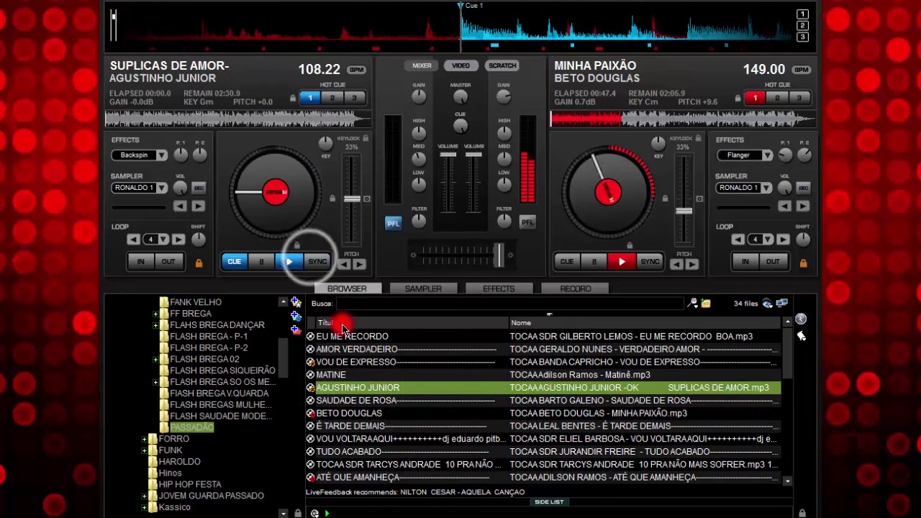
Load "AMOR VERDADEIRO" from the PASSADÃO folder onto deck 1 and synchronise it with deck 2
click(351, 351)
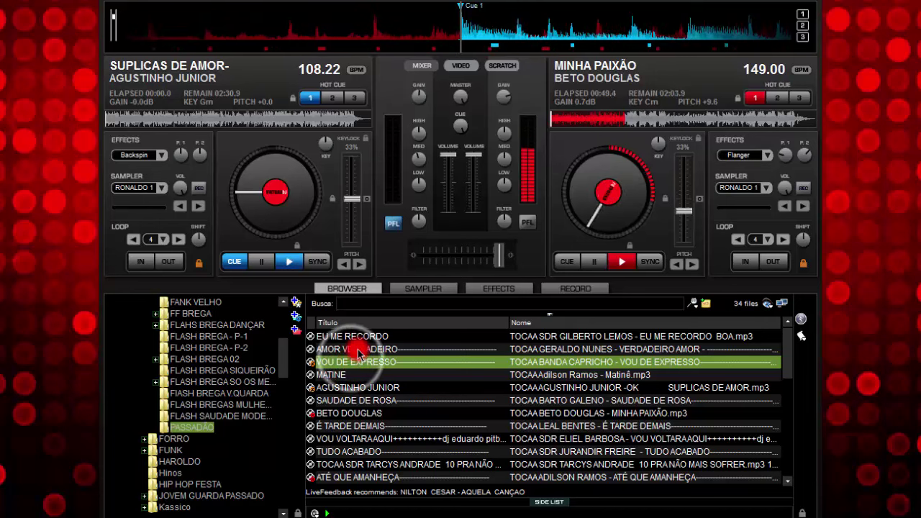
drag(358, 352, 312, 261)
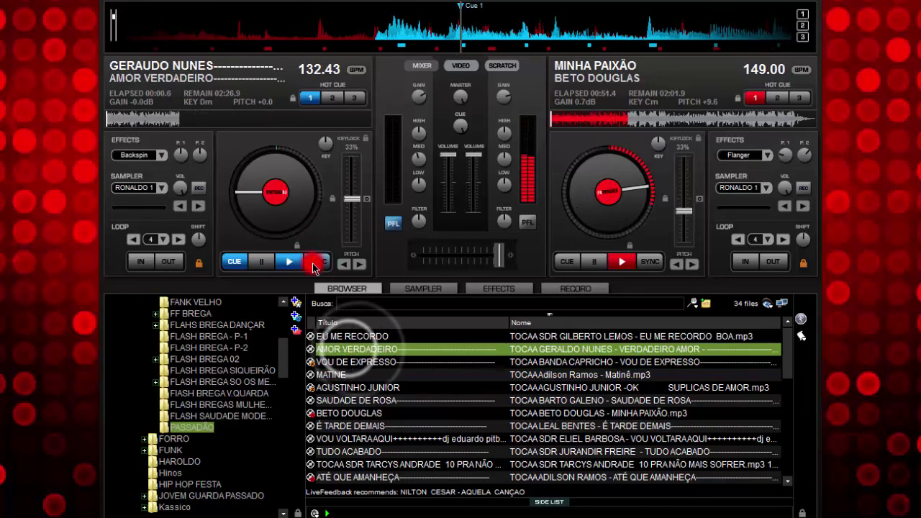
click(313, 265)
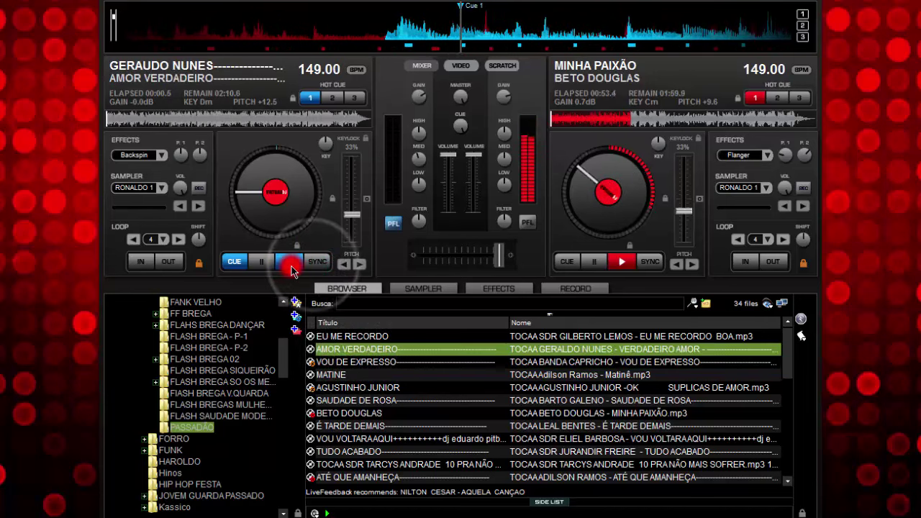
Preview the start of "AMOR VERDADEIRO" on deck 1 from its cue point, without and with a 4-beat loop
click(291, 265)
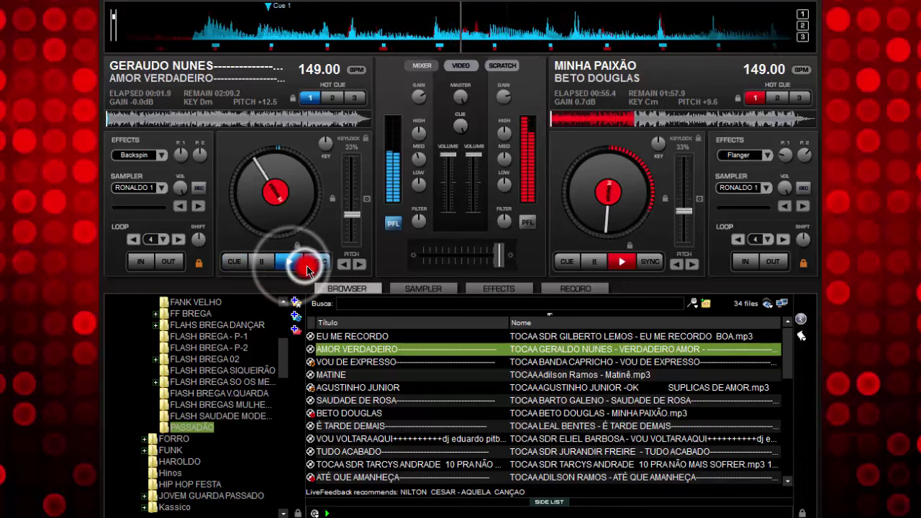
click(234, 261)
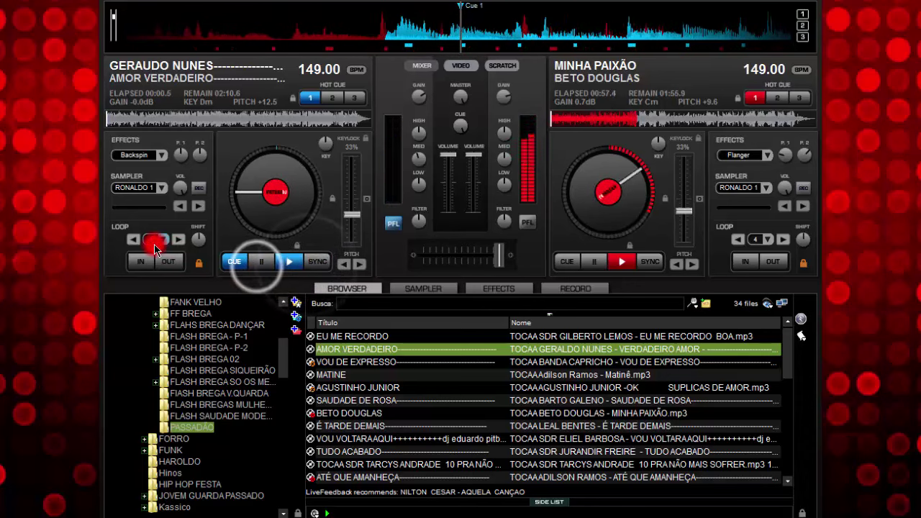
click(154, 245)
click(290, 265)
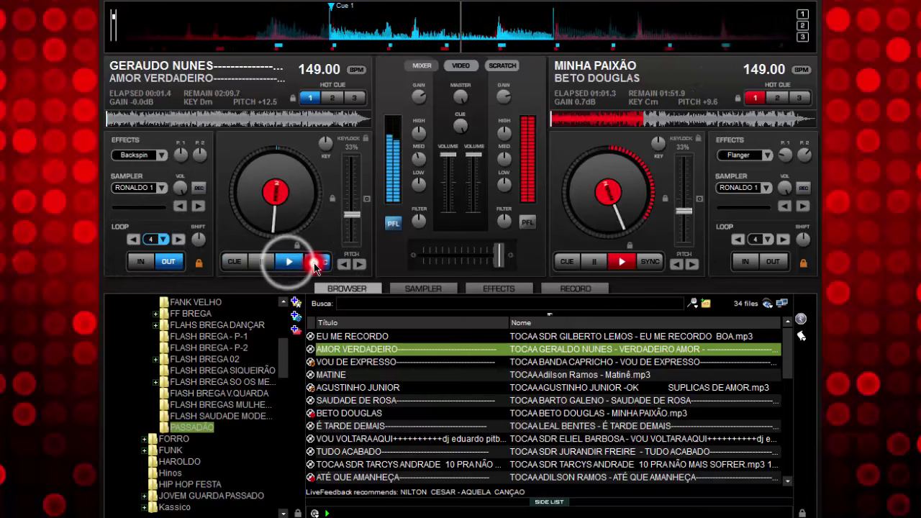
click(315, 263)
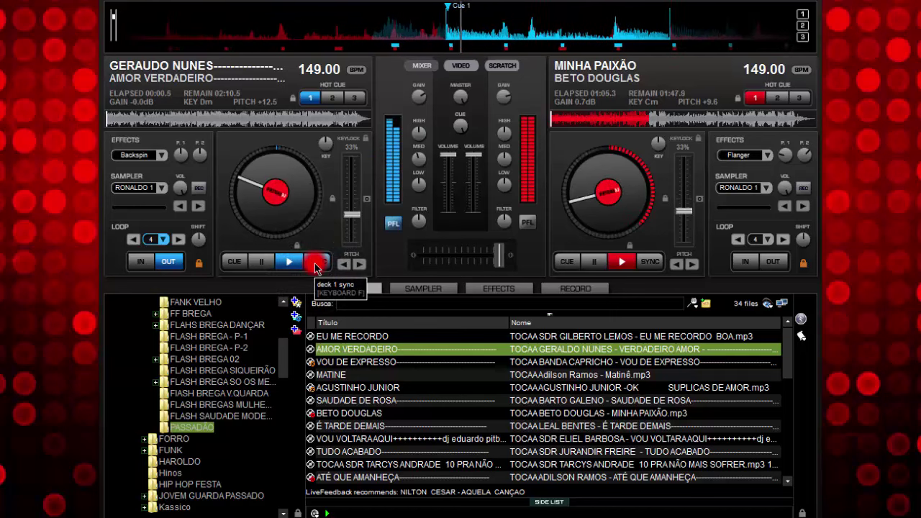
Restart deck 1's looped entry and resynchronise it with deck 2, leaving it playing in the 4-beat loop
click(276, 263)
click(288, 263)
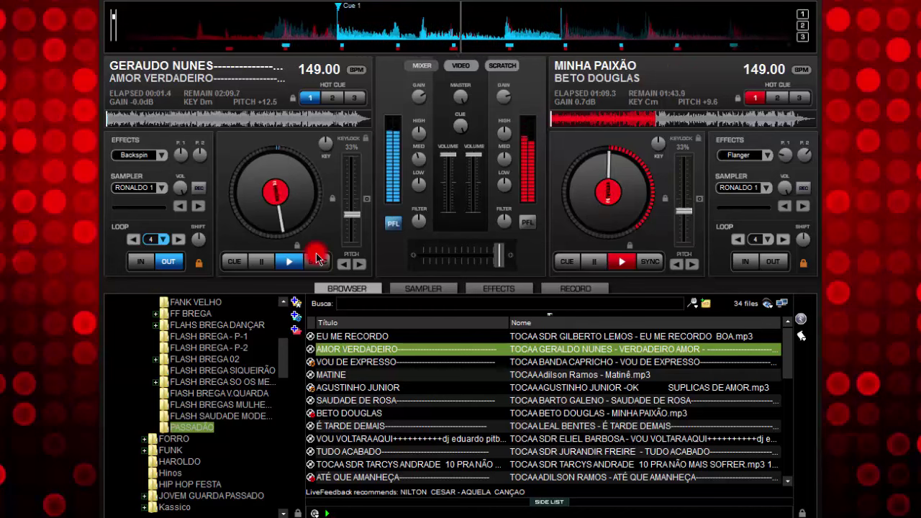
click(487, 262)
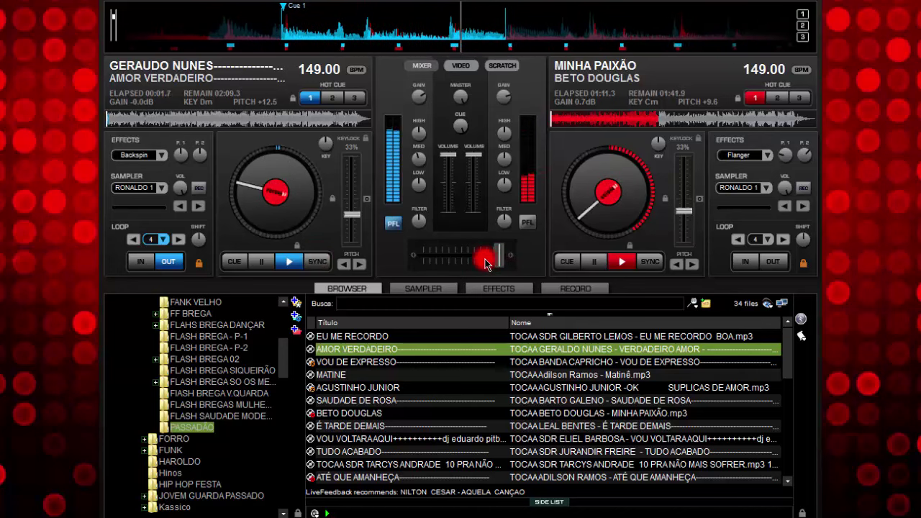
click(315, 264)
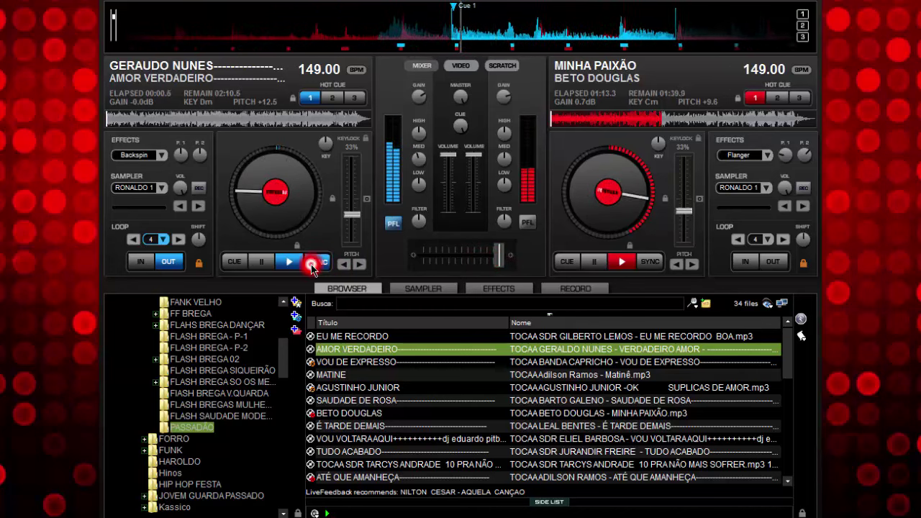
Crossfade fully to deck 1 with its 4-beat loop released and stop "MINHA PAIXÃO" on deck 2
click(488, 260)
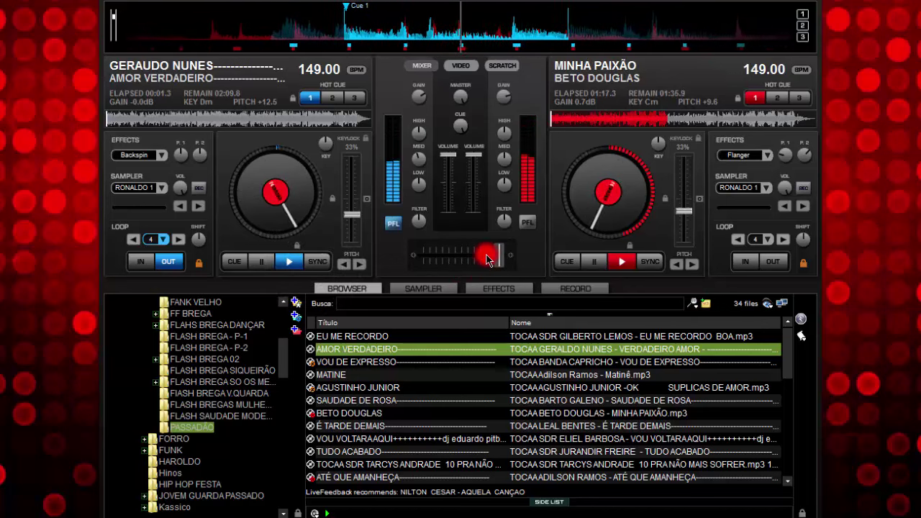
click(483, 255)
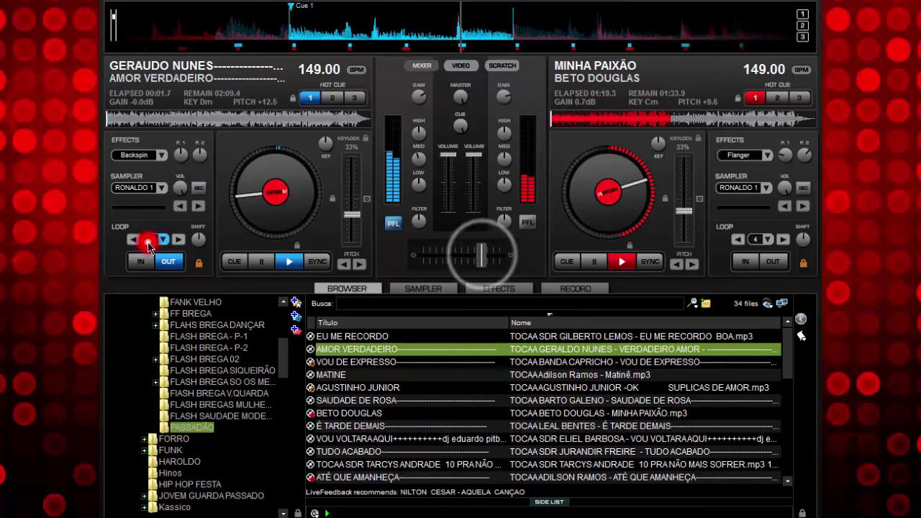
click(148, 242)
click(469, 256)
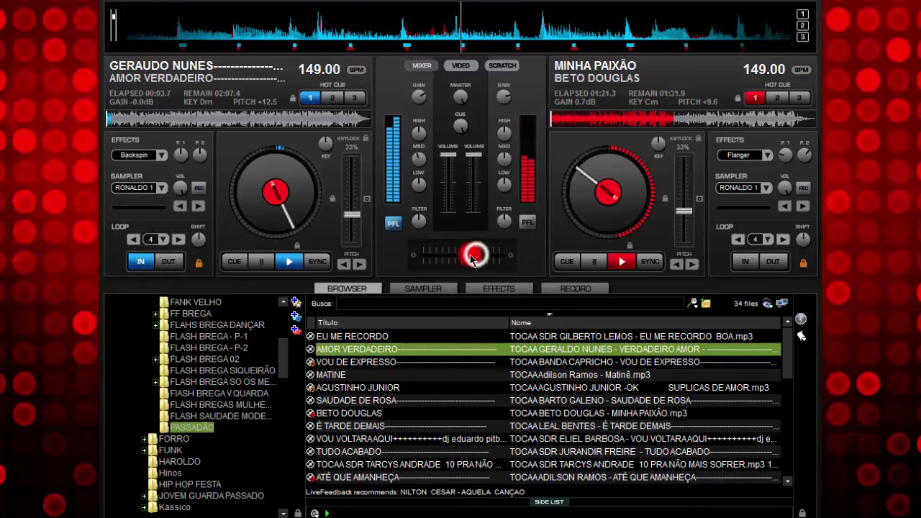
drag(469, 255, 461, 258)
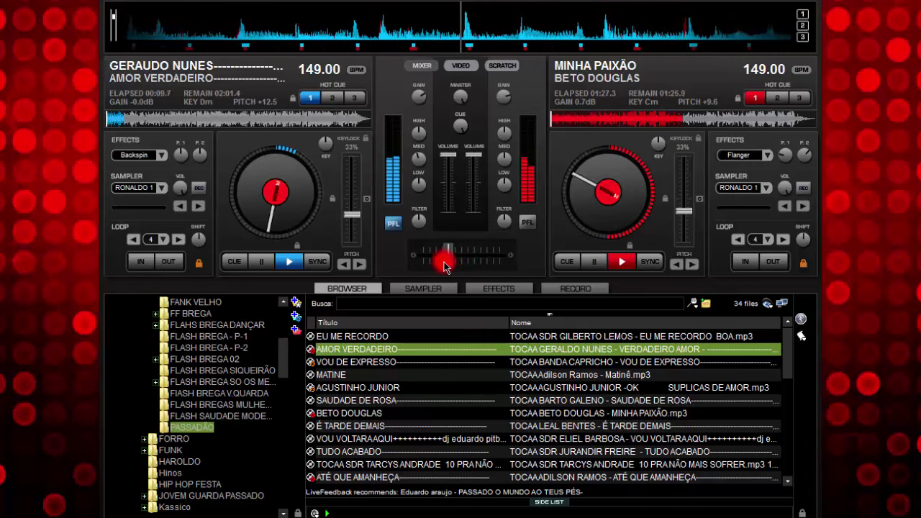
drag(439, 265, 409, 261)
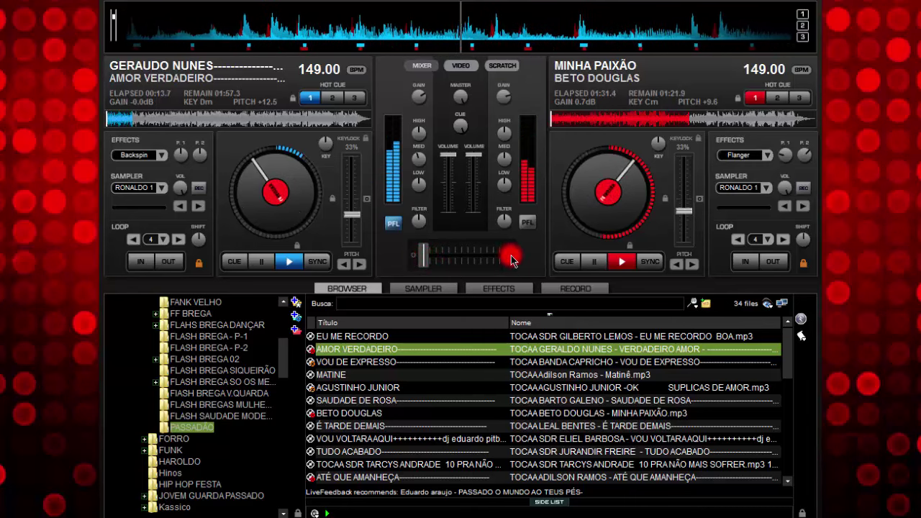
click(592, 260)
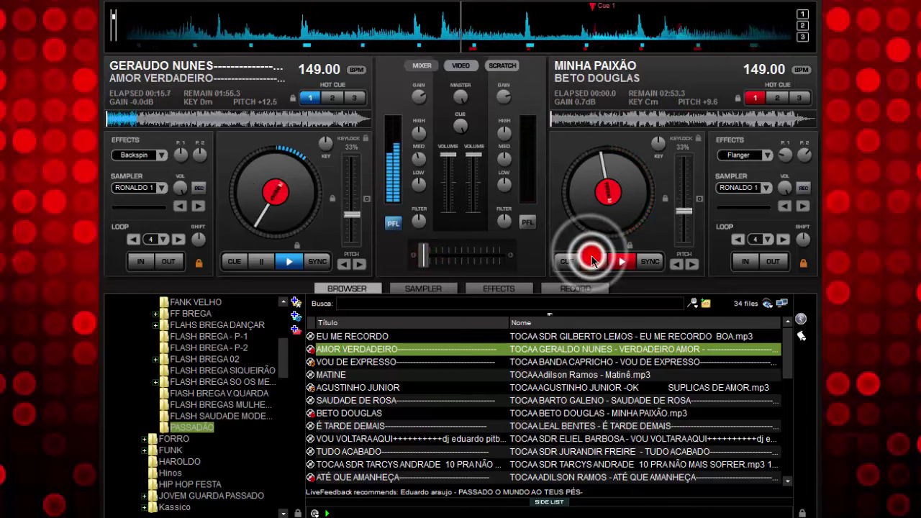
click(591, 257)
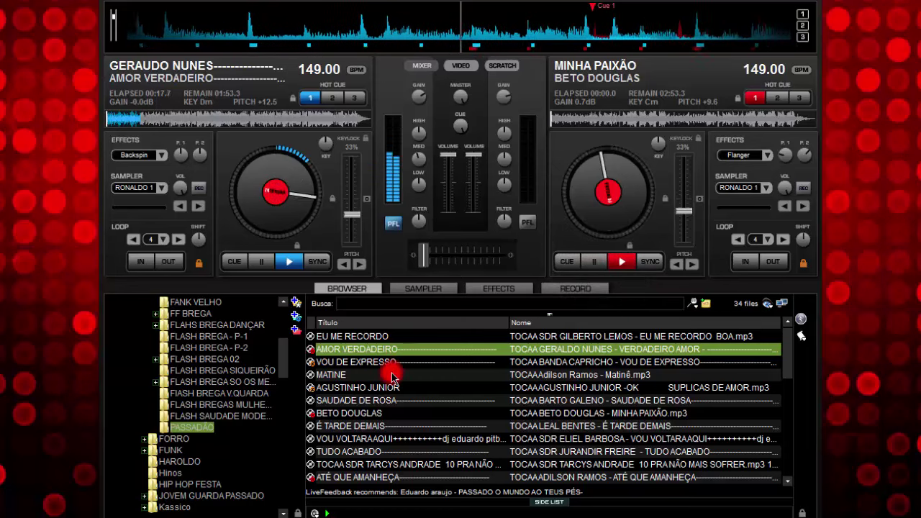
Load "MATINE" onto deck 2 synchronised with deck 1, and preview its start from the cue point
drag(393, 377, 613, 252)
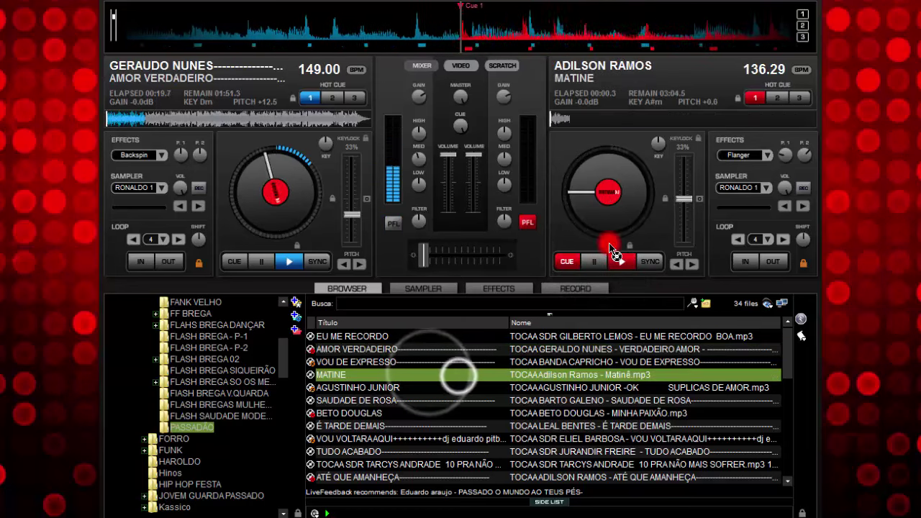
click(650, 262)
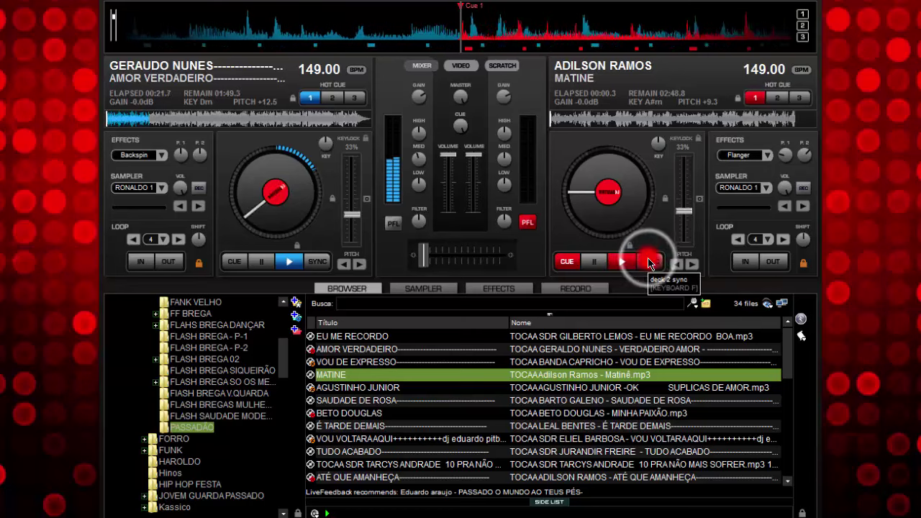
click(622, 261)
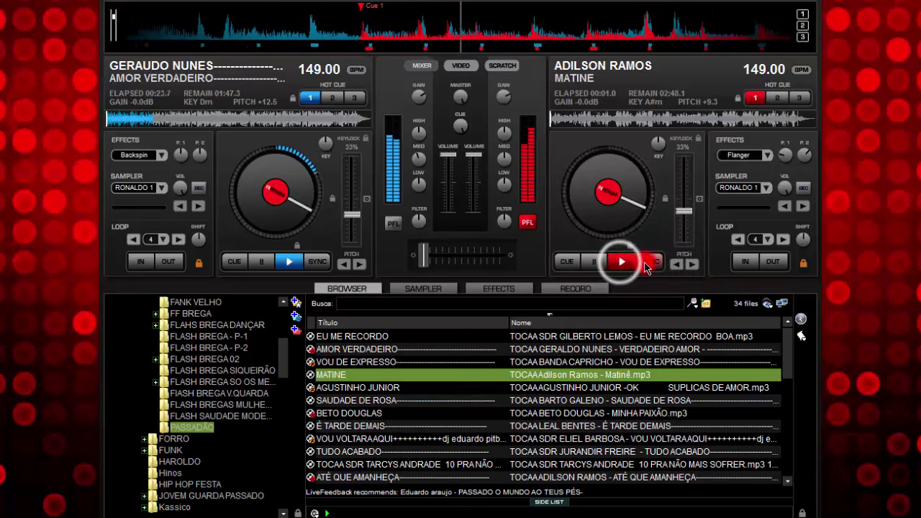
click(595, 263)
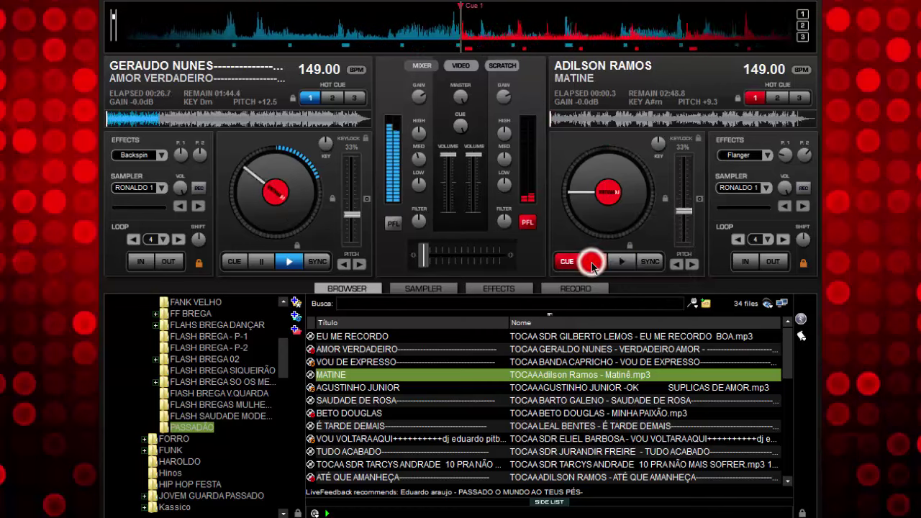
Set a 4-beat loop at the start of "MATINE" on deck 2 and play it synchronised with deck 1
click(761, 243)
click(650, 263)
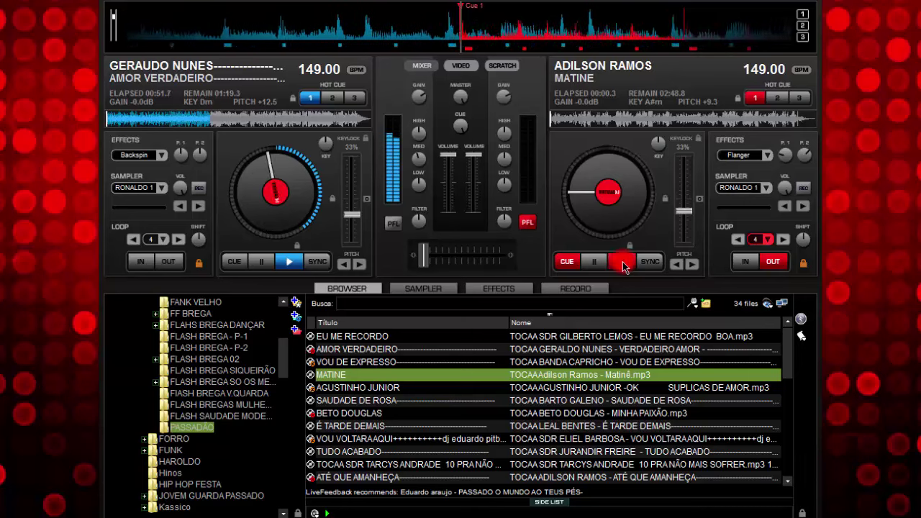
click(650, 262)
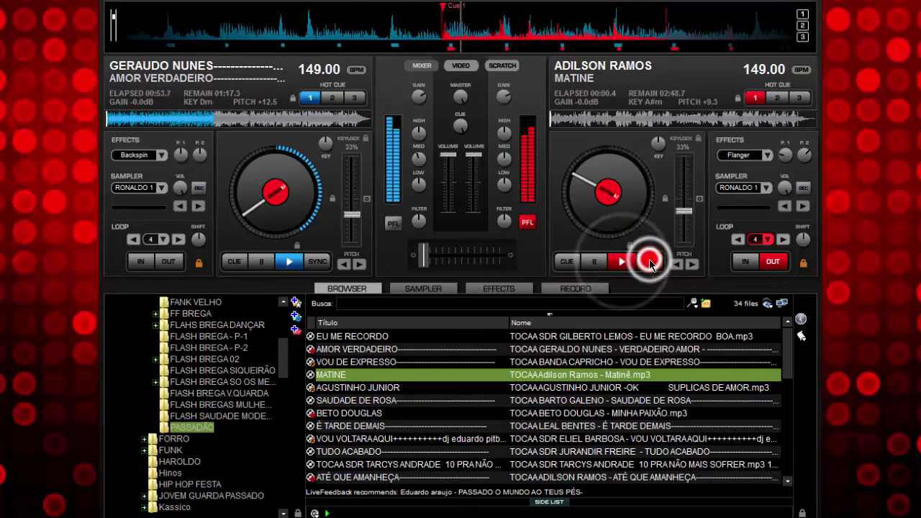
click(650, 262)
click(650, 262)
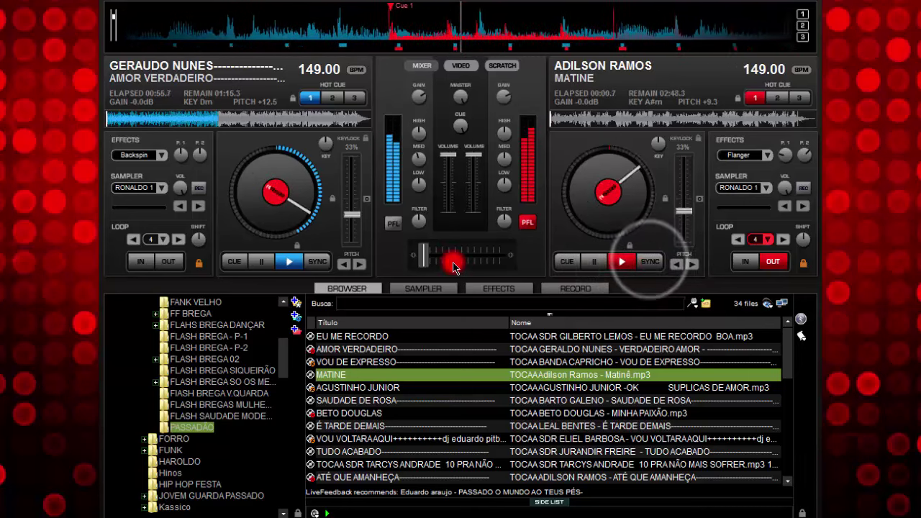
Crossfade fully to deck 2 with its 4-beat loop released and stop "AMOR VERDADEIRO" on deck 1
click(452, 258)
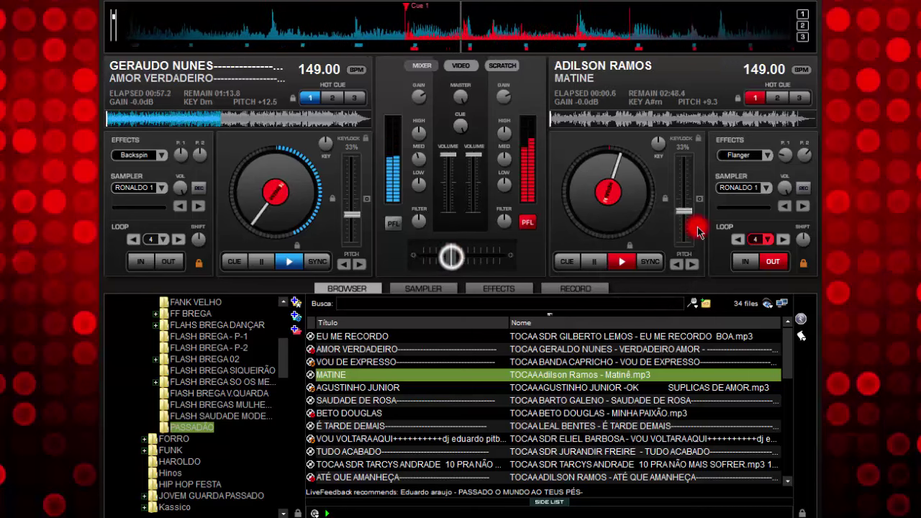
click(751, 240)
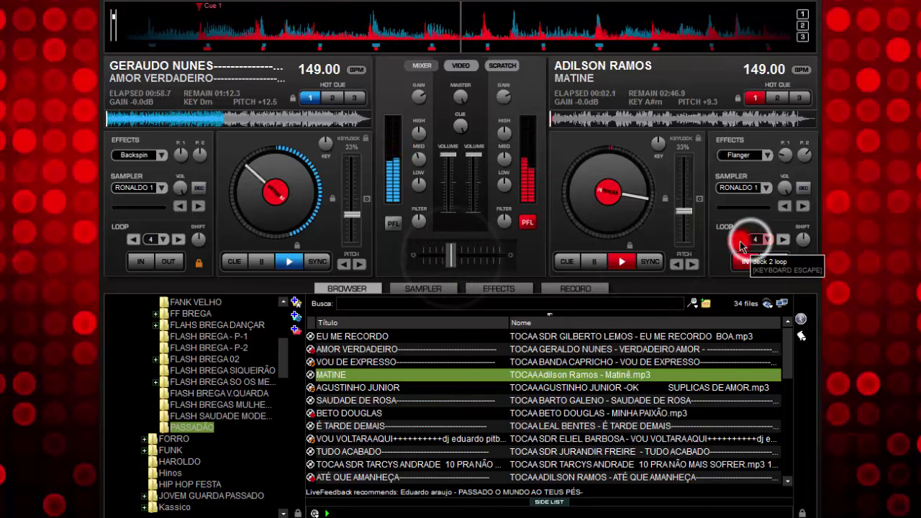
click(458, 256)
drag(459, 255, 476, 255)
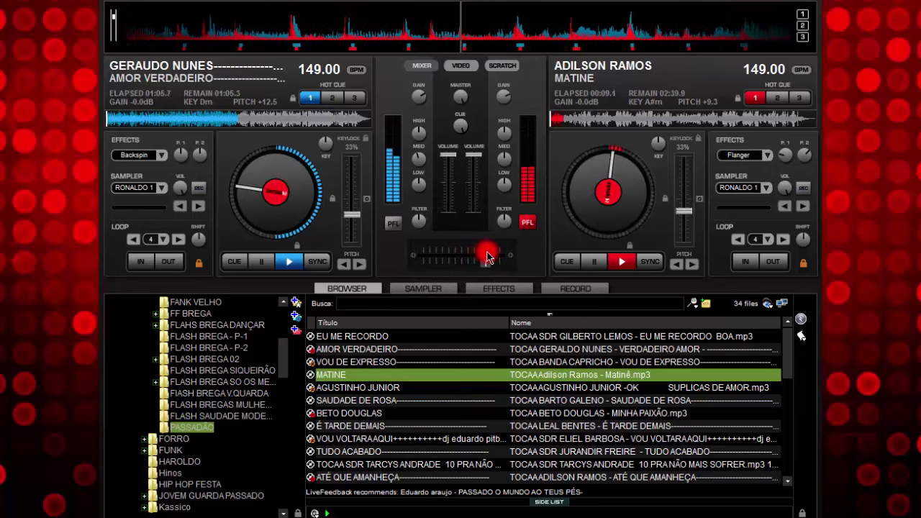
drag(493, 258, 512, 255)
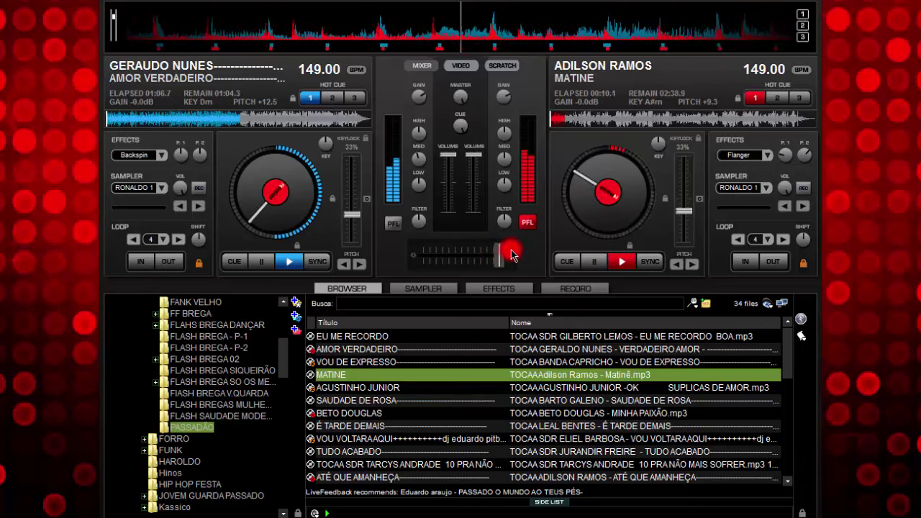
click(267, 263)
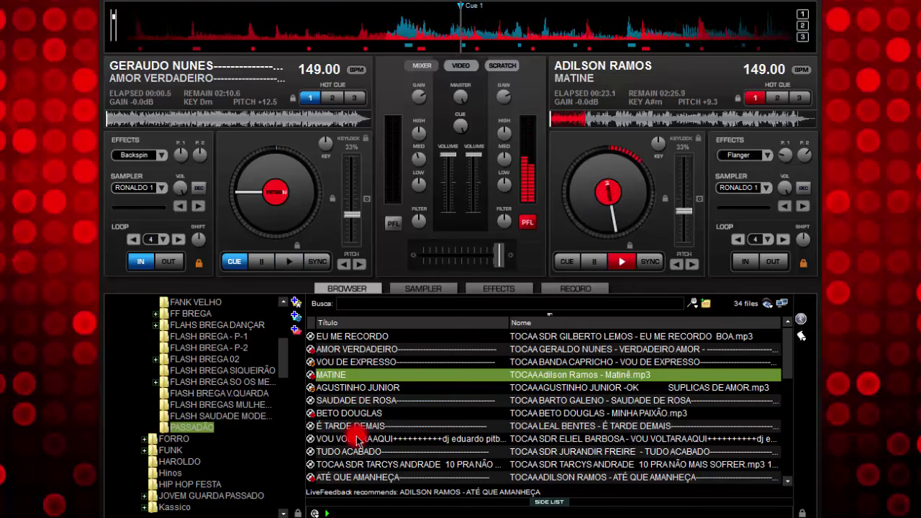
Load "10 PRA NÃO MAIS SOFRER" onto deck 1 synchronised with deck 2, and preview its start from the cue point
drag(368, 468, 301, 245)
click(317, 260)
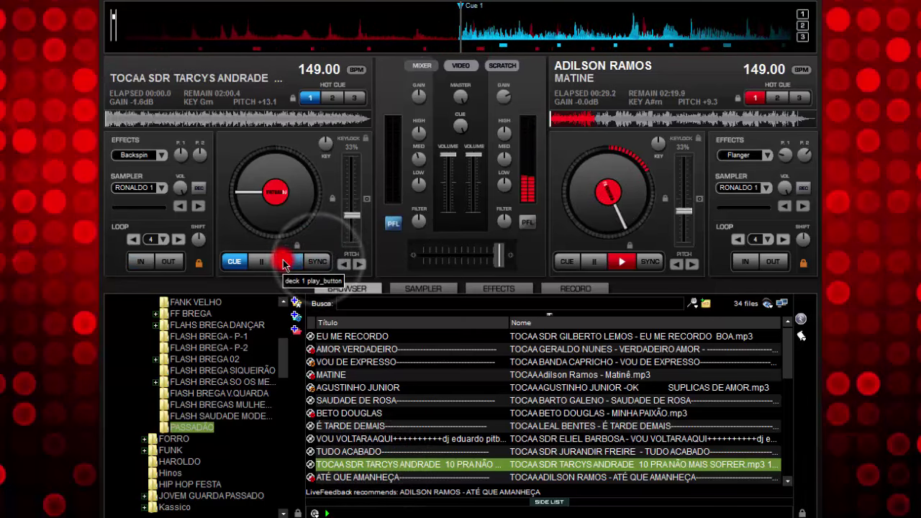
click(286, 262)
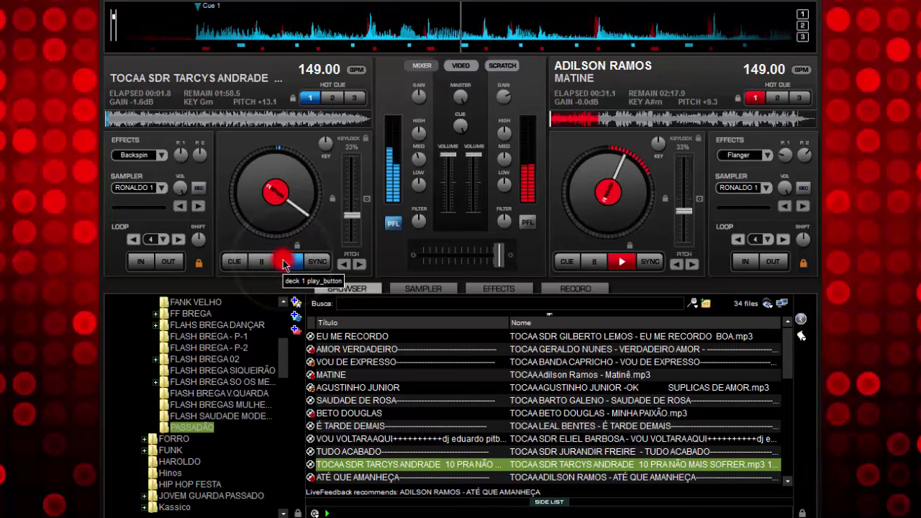
click(252, 263)
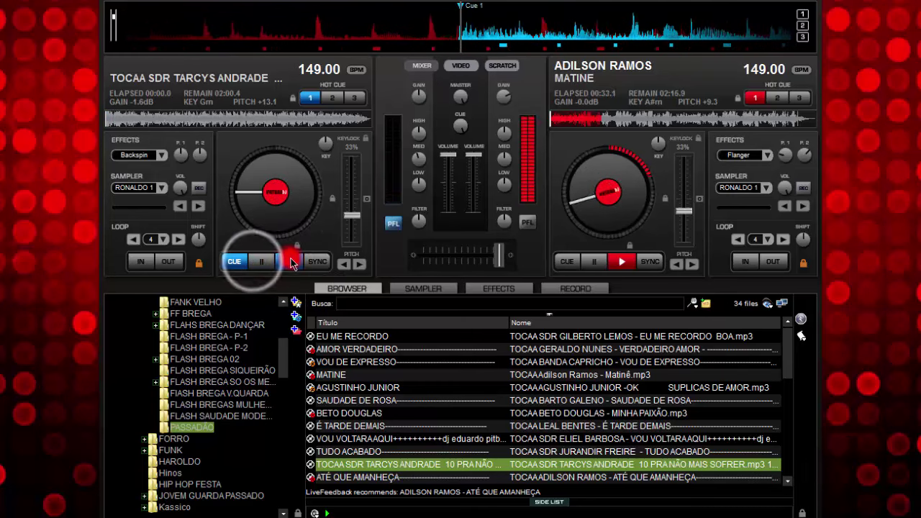
click(290, 262)
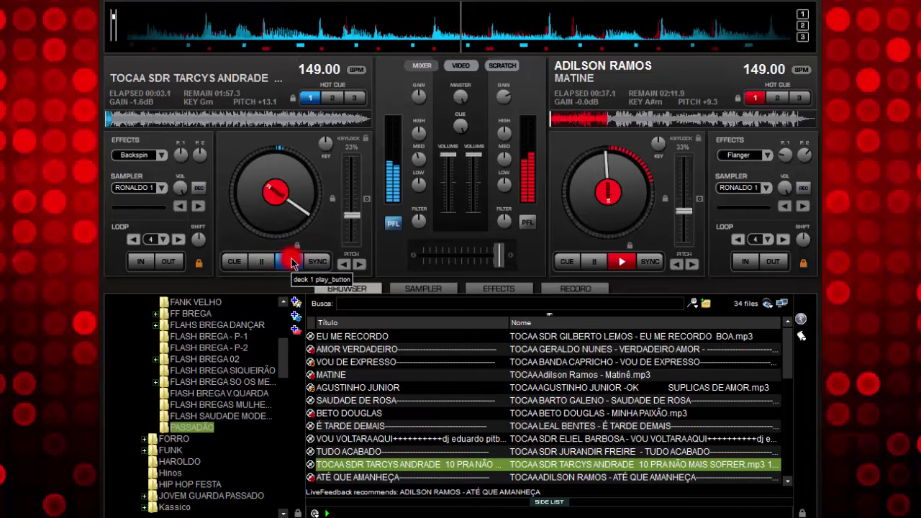
click(267, 262)
click(262, 262)
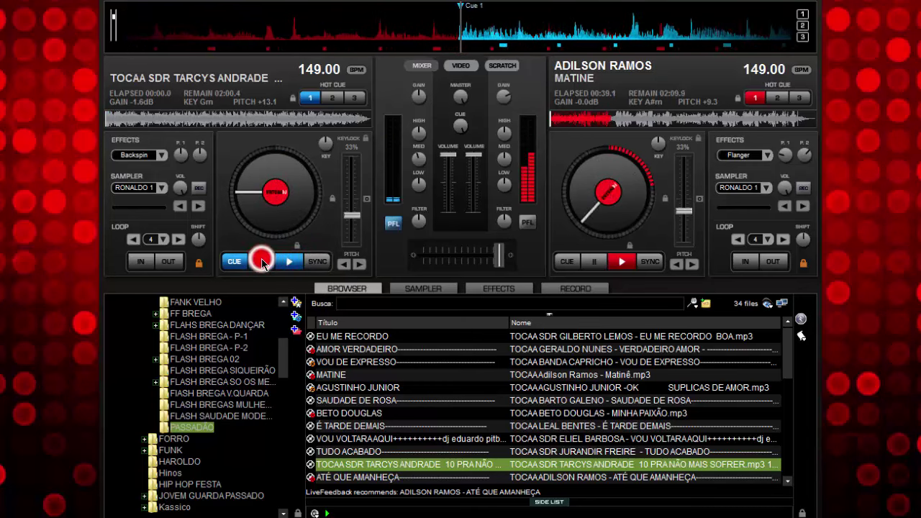
Preview deck 1's entry in a 4-beat loop, release the loop while it plays, and return to the cue point
click(159, 244)
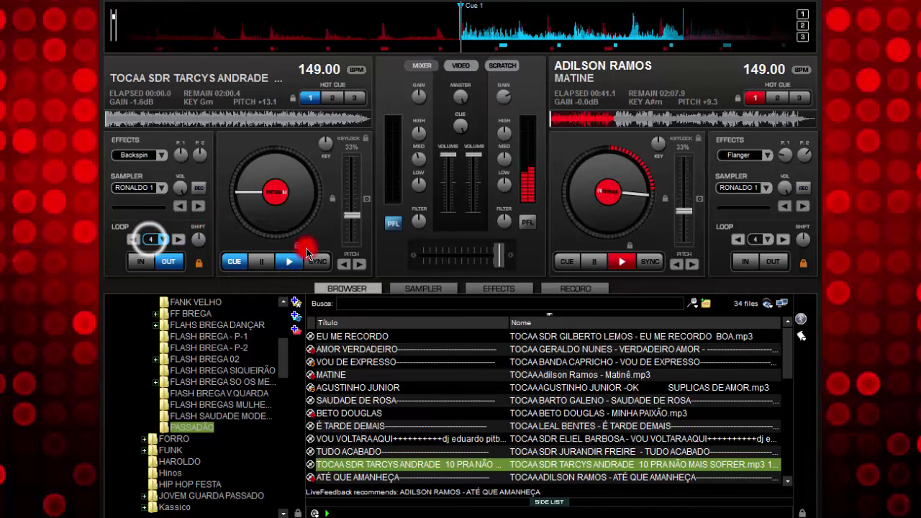
click(289, 263)
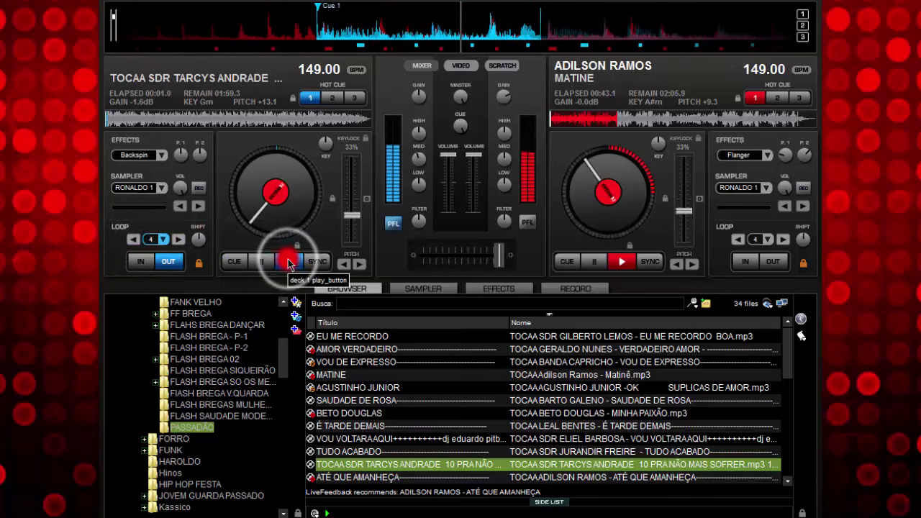
click(188, 235)
click(152, 241)
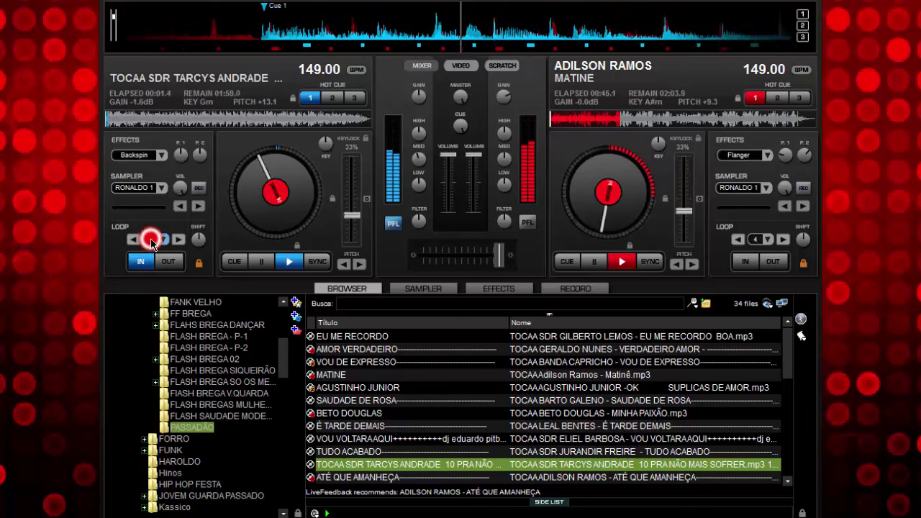
click(335, 186)
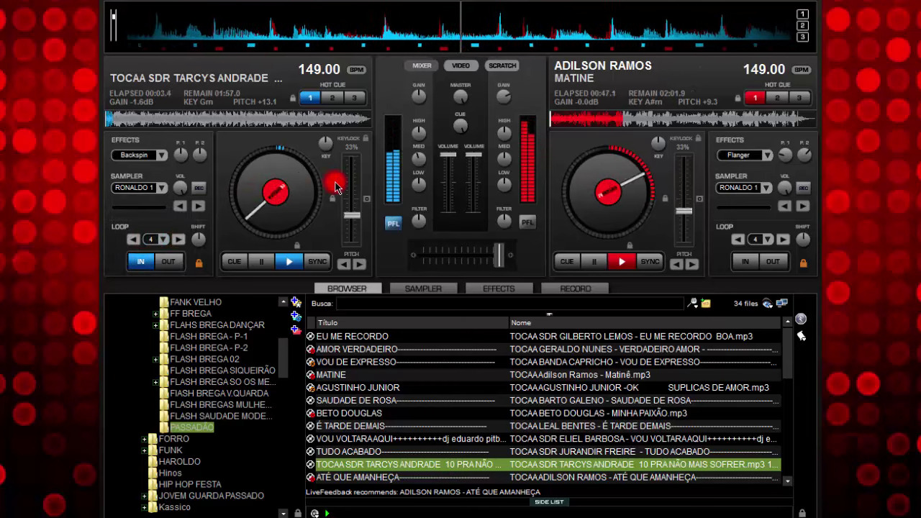
click(269, 265)
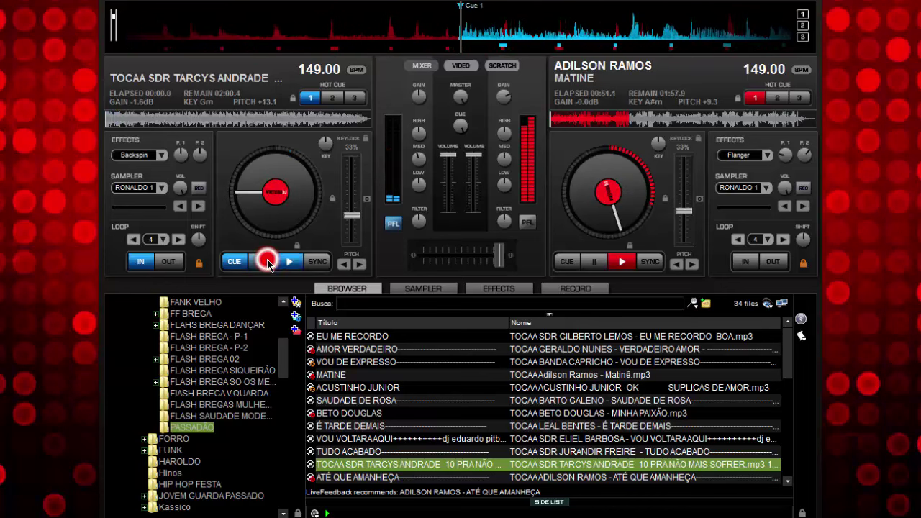
click(287, 216)
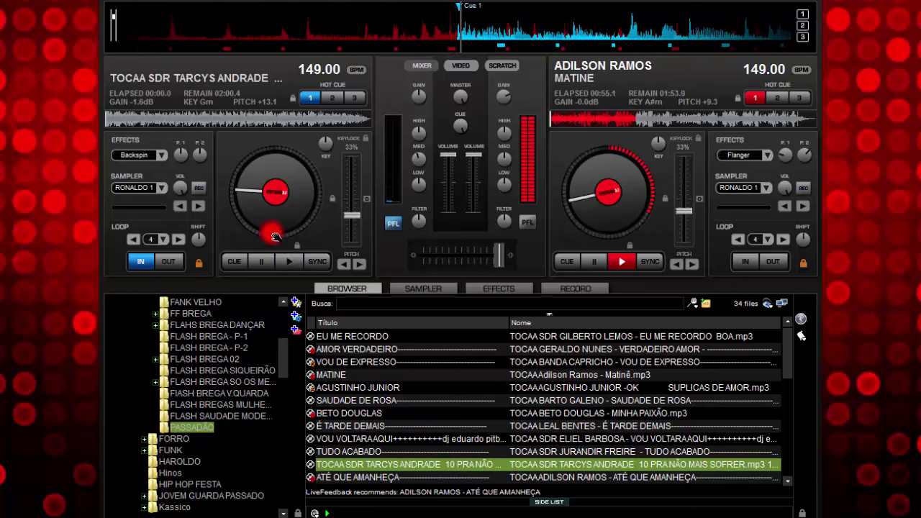
Rehearse deck 1's 4-beat looped entry again in sync with deck 2, releasing the loop and stopping at the cue point
click(149, 240)
click(149, 239)
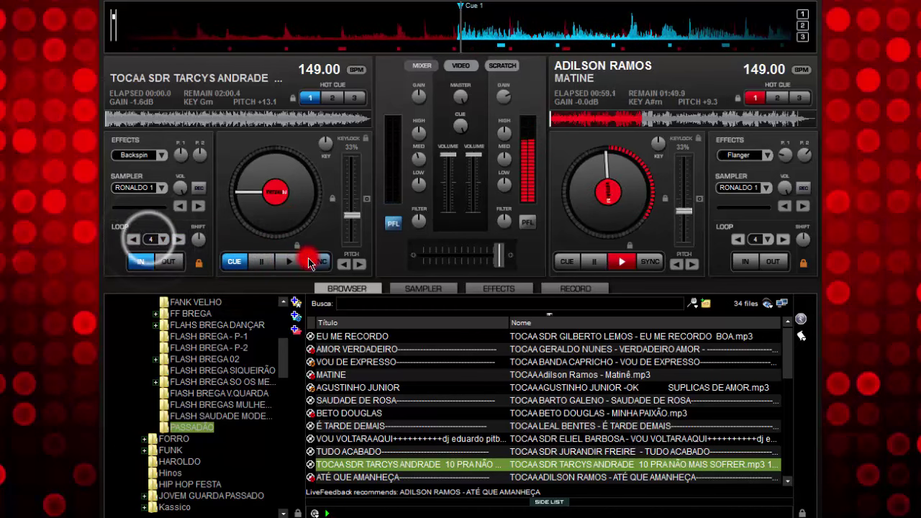
click(309, 258)
click(154, 239)
click(314, 261)
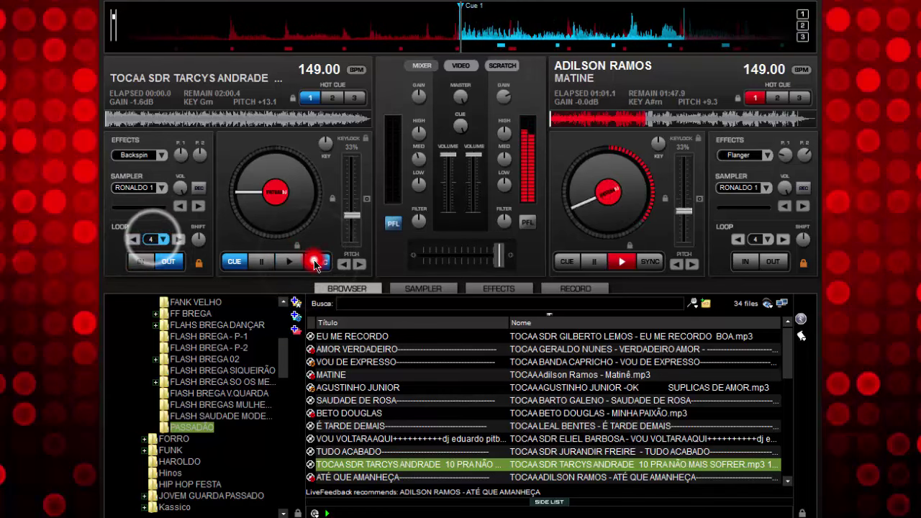
click(289, 262)
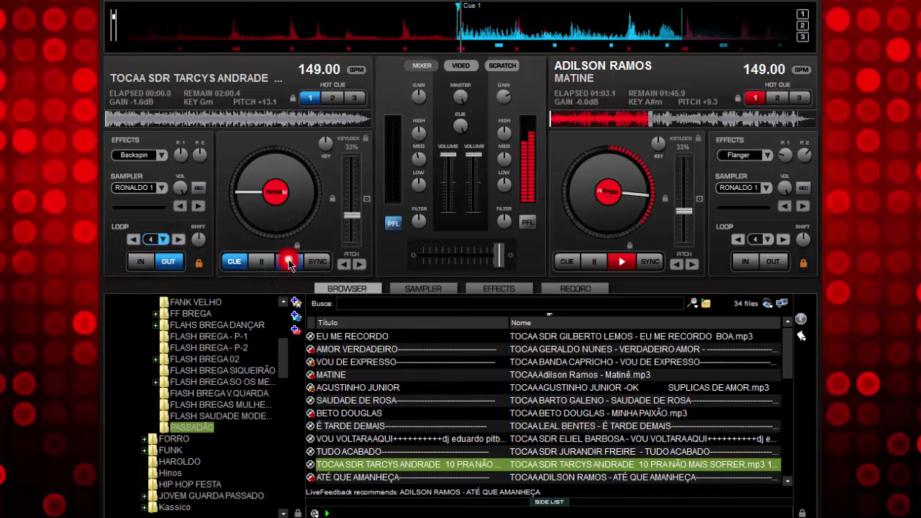
click(260, 262)
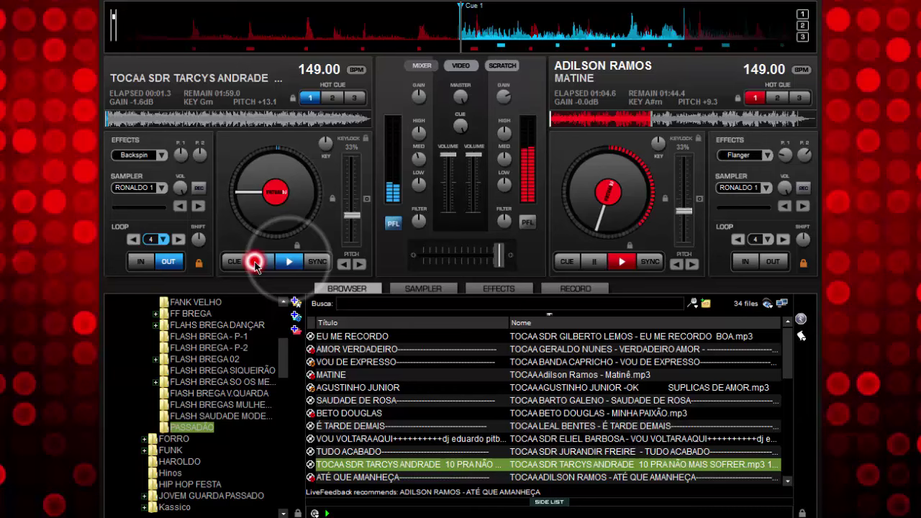
click(293, 262)
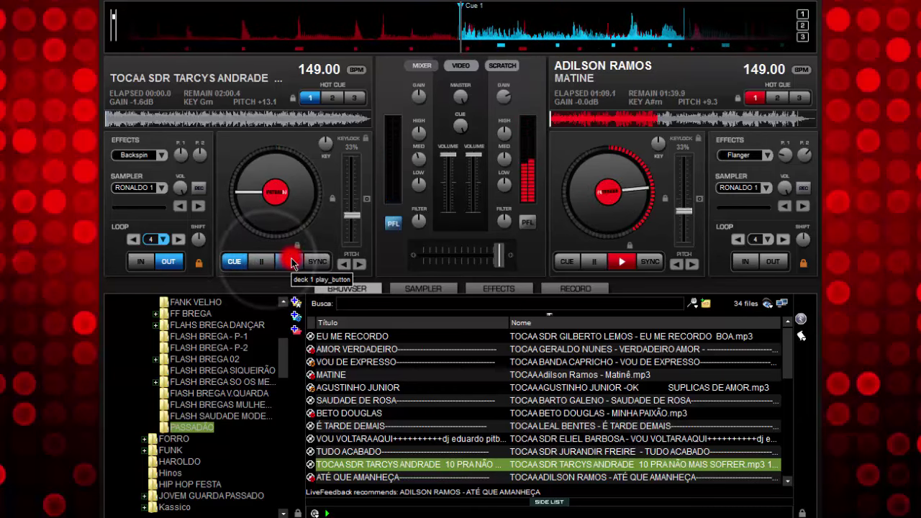
click(292, 262)
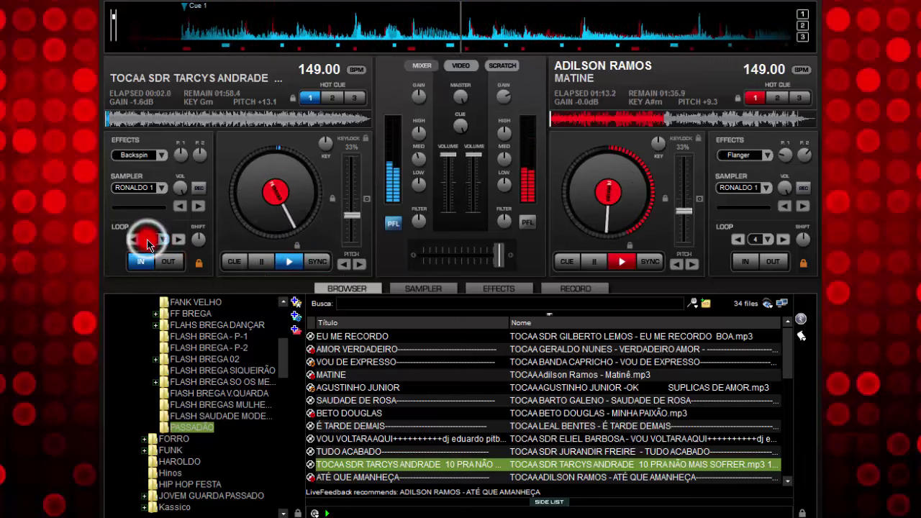
click(261, 262)
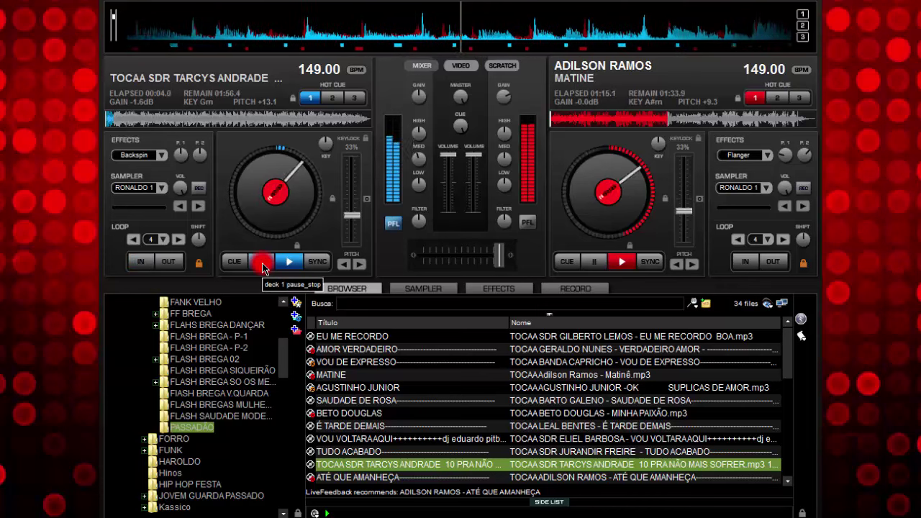
click(263, 263)
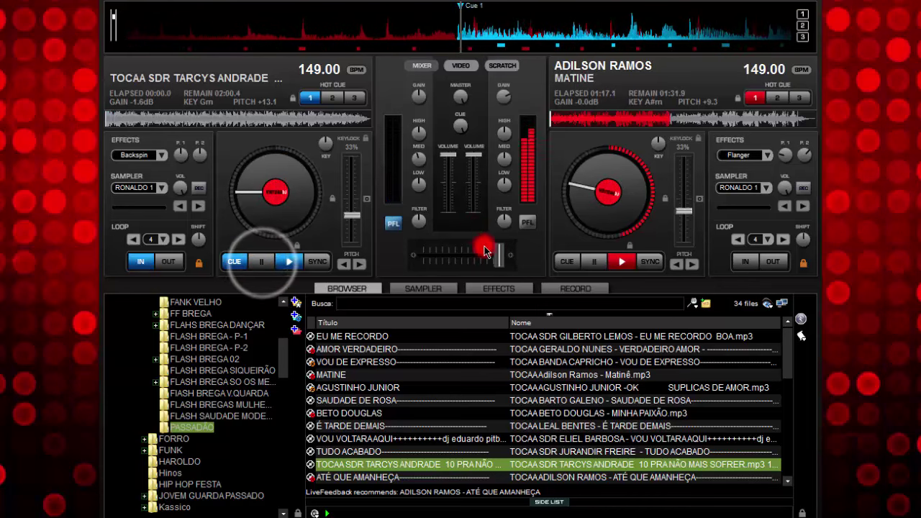
Start "10 PRA NÃO MAIS SOFRER" on deck 1 without a loop, in sync with deck 2, and crossfade fully to it
drag(497, 254, 489, 251)
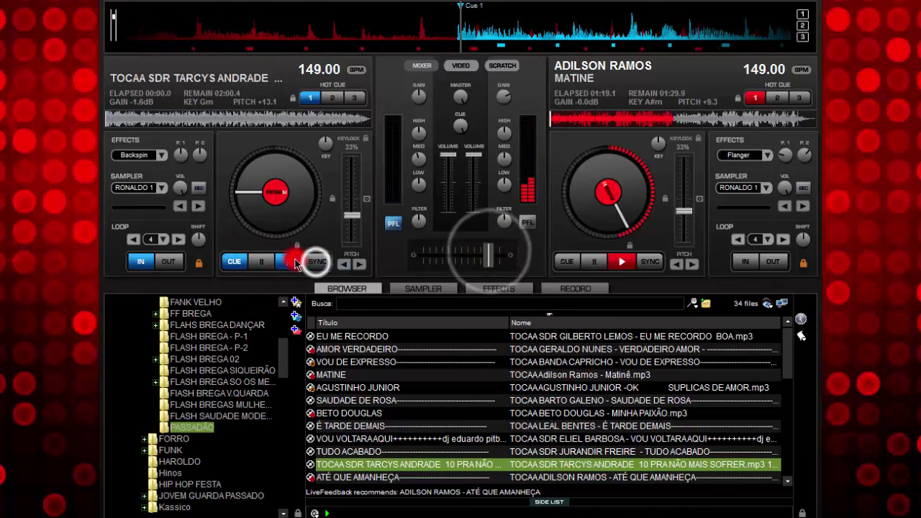
click(291, 262)
click(289, 261)
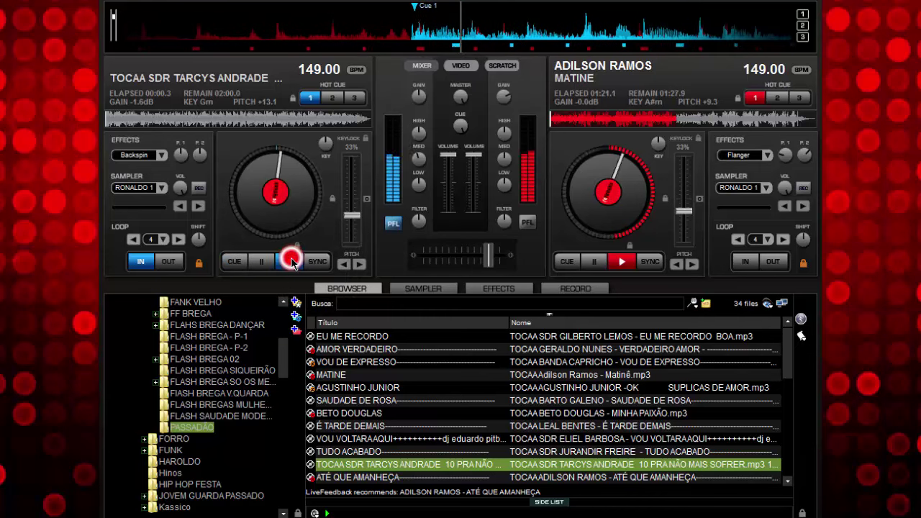
click(469, 257)
drag(486, 253, 432, 256)
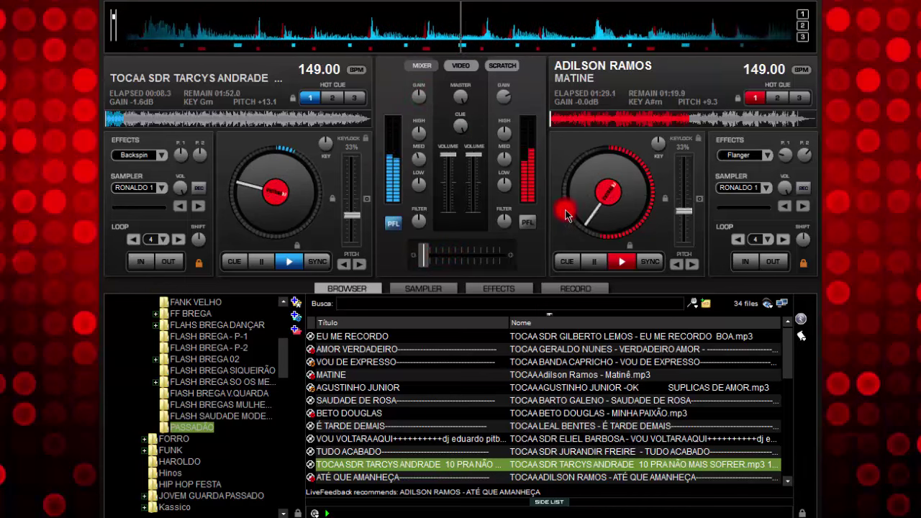
Stop "MATINE" on deck 2 at its cue point and raise deck 1's gain to -0.4 dB
click(589, 253)
click(594, 263)
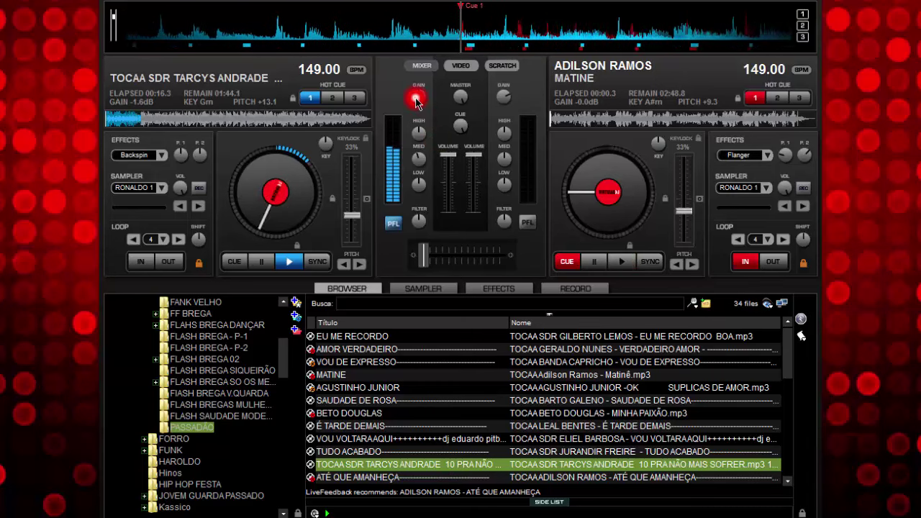
drag(421, 101, 429, 101)
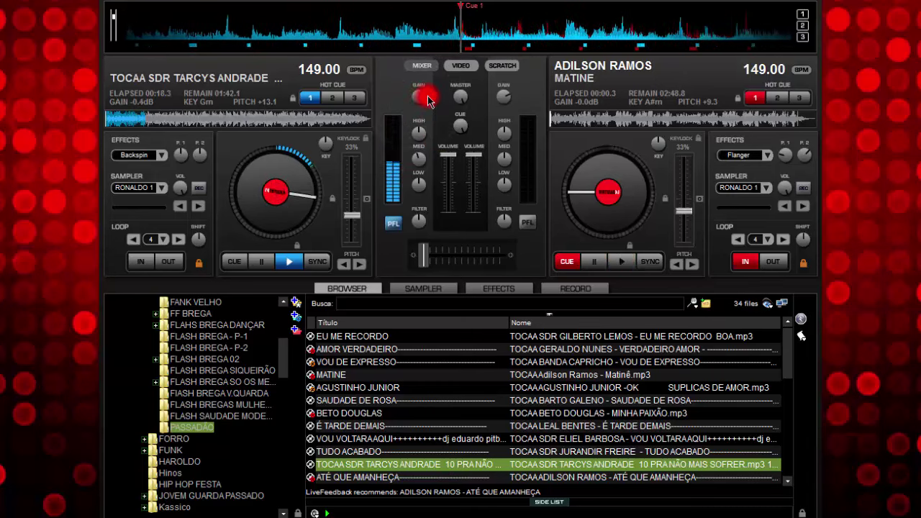
Reselect the PASSADÃO folder in the browser to refresh its track list
click(201, 422)
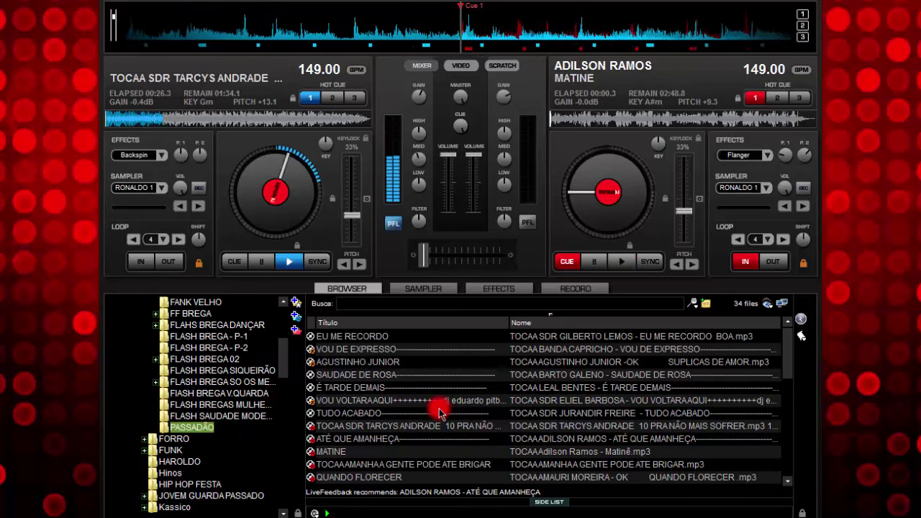
click(214, 517)
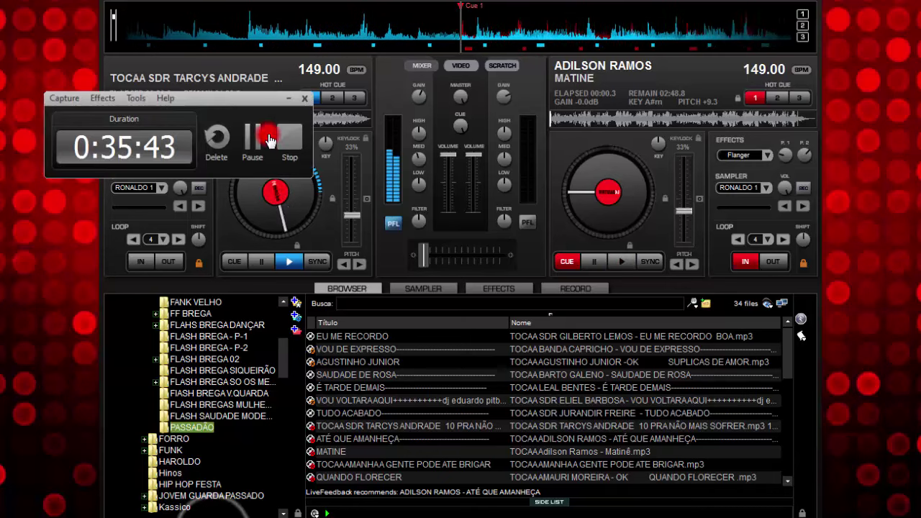
click(286, 98)
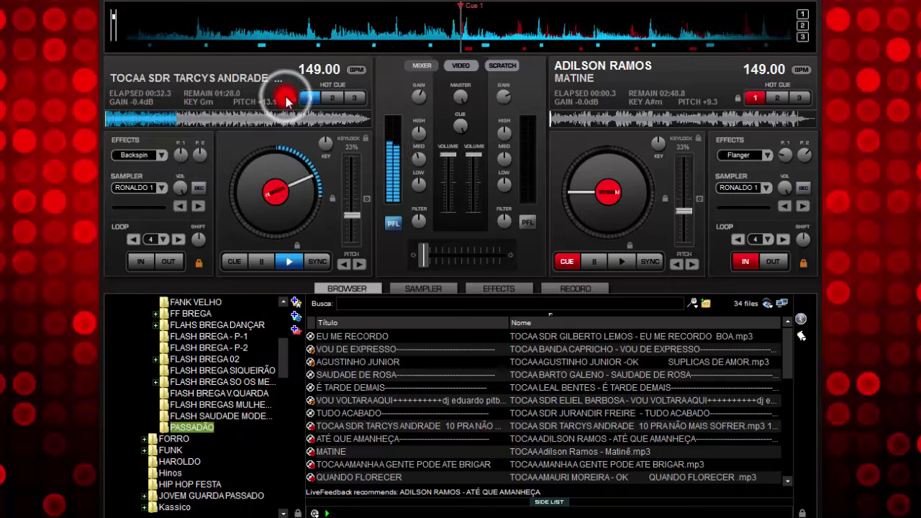
Load "VOU DE EXPRESSO" from the PASSADÃO folder onto deck 2 and match its tempo to deck 1
click(419, 256)
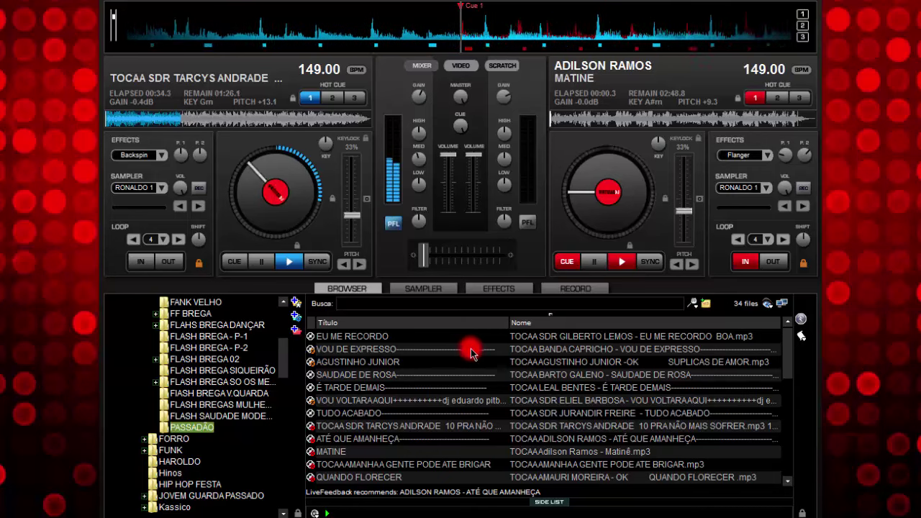
drag(471, 353, 579, 264)
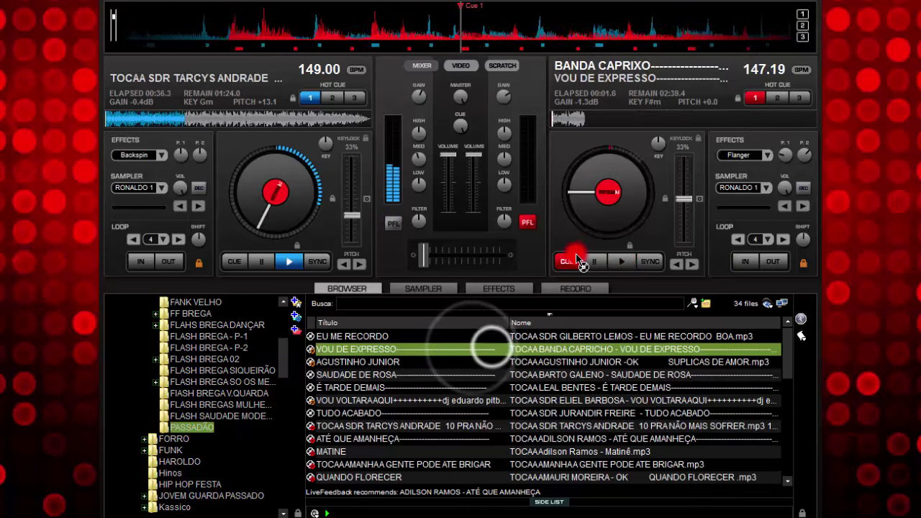
click(647, 260)
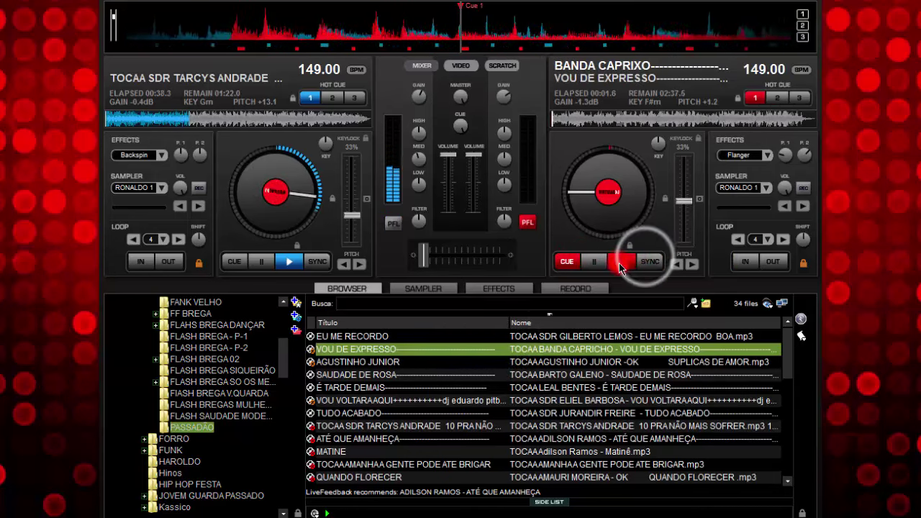
Rehearse deck 2's entry without a loop several times against deck 1, stopping at the cue point after each attempt
click(620, 265)
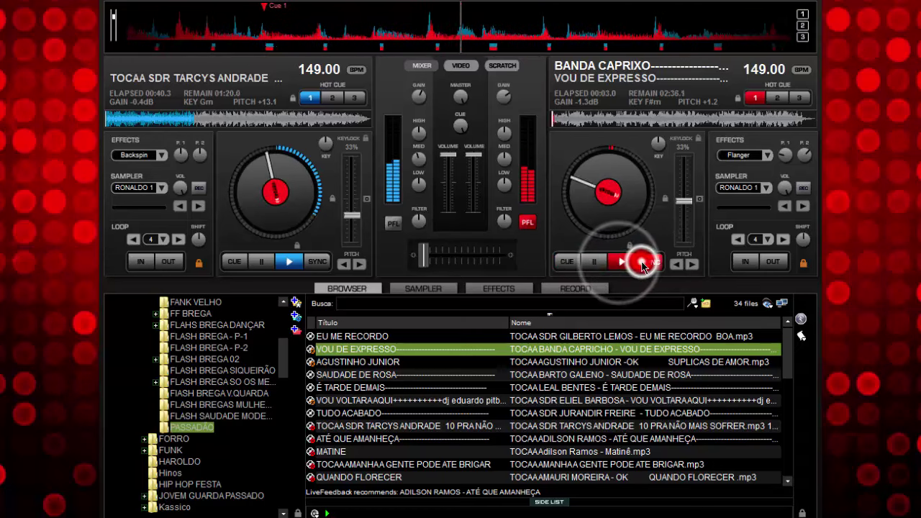
double_click(589, 263)
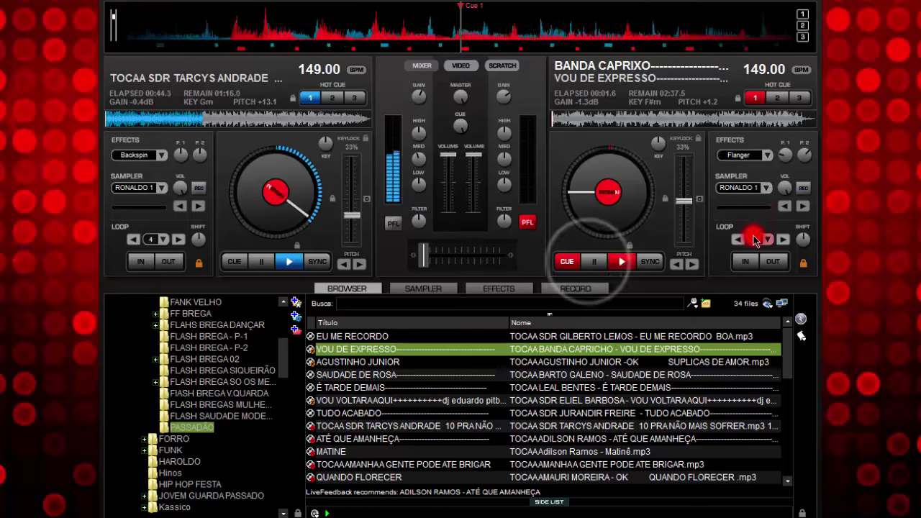
click(594, 251)
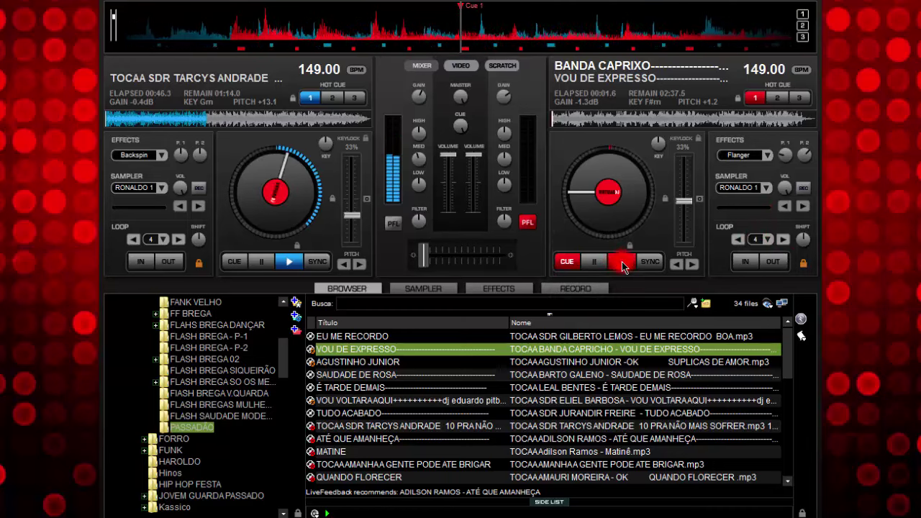
click(623, 263)
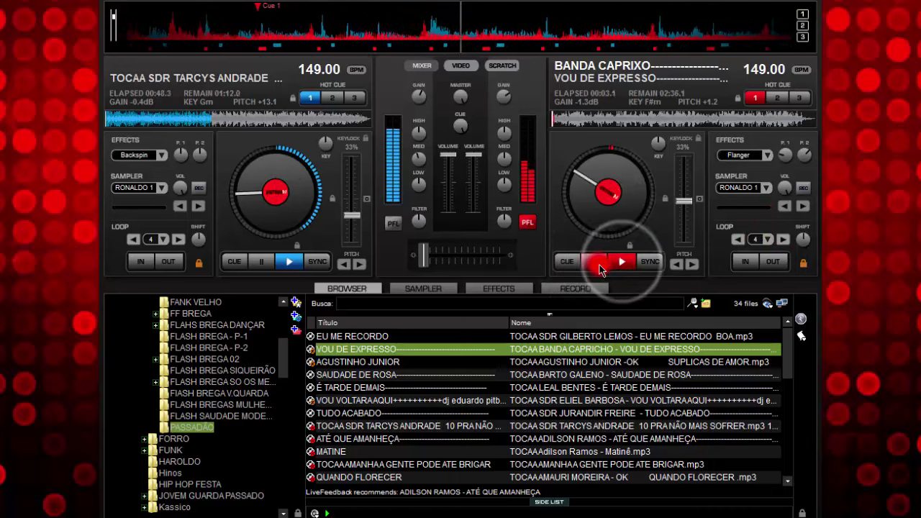
click(623, 265)
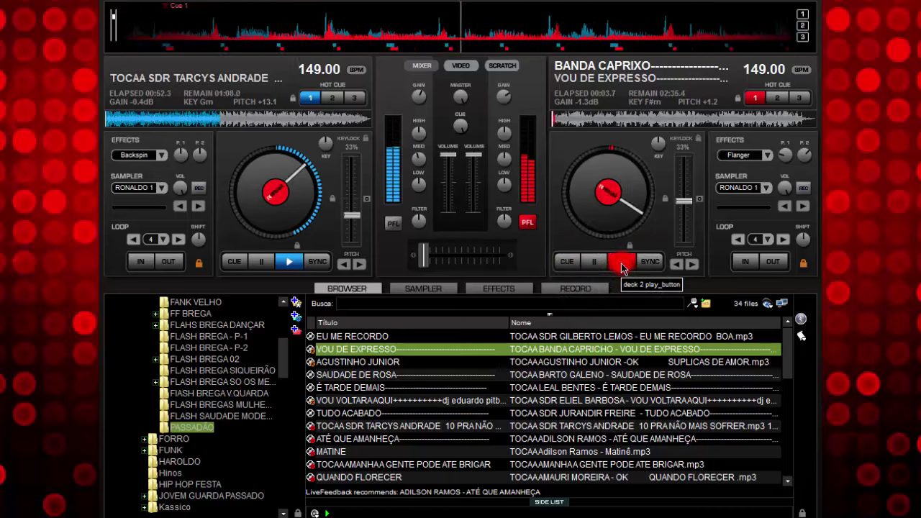
click(612, 265)
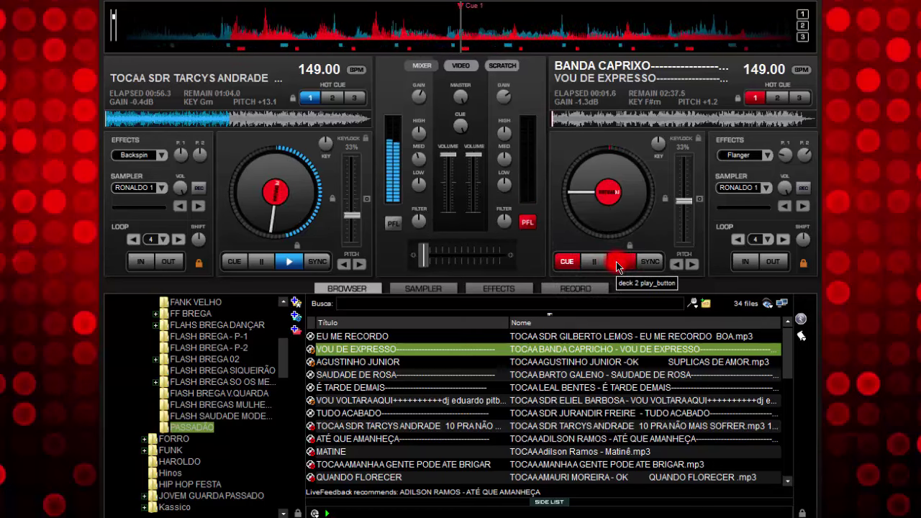
click(616, 263)
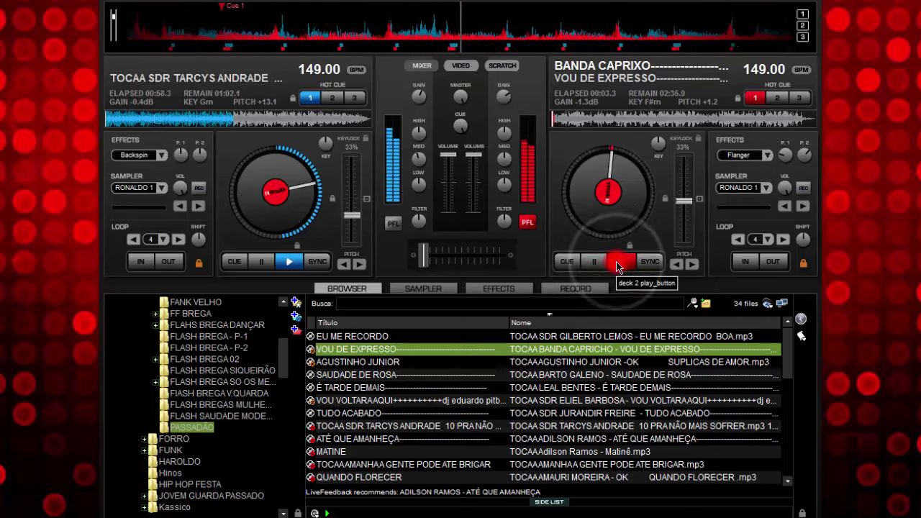
click(646, 263)
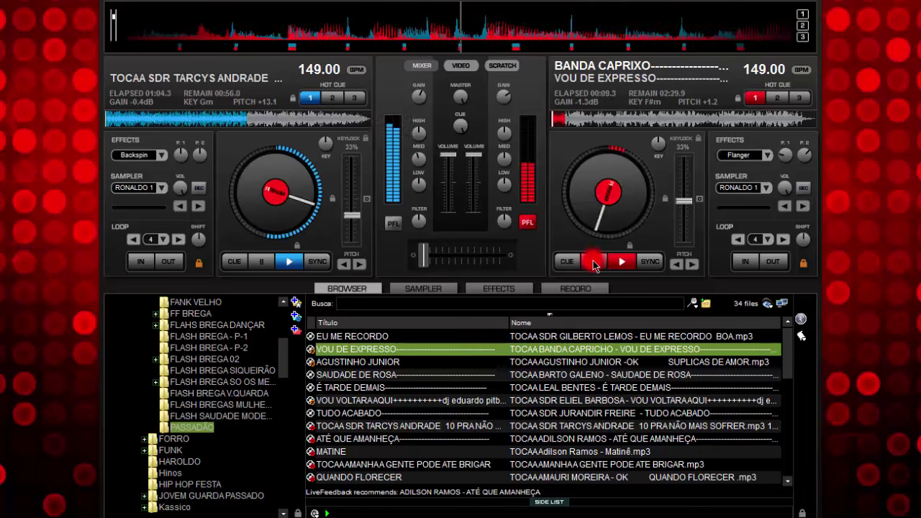
click(595, 263)
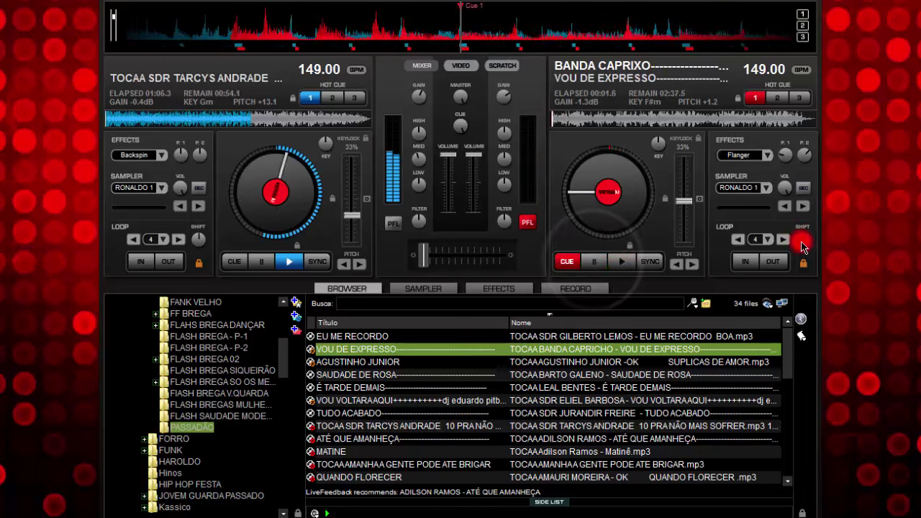
Set a 4-beat loop at deck 2's cue point and start the track in sync with deck 1
click(755, 243)
click(650, 260)
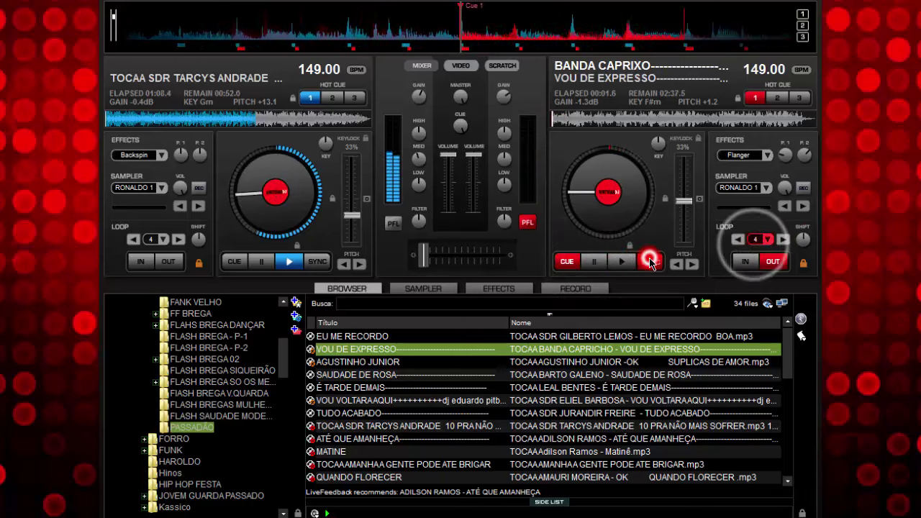
click(622, 261)
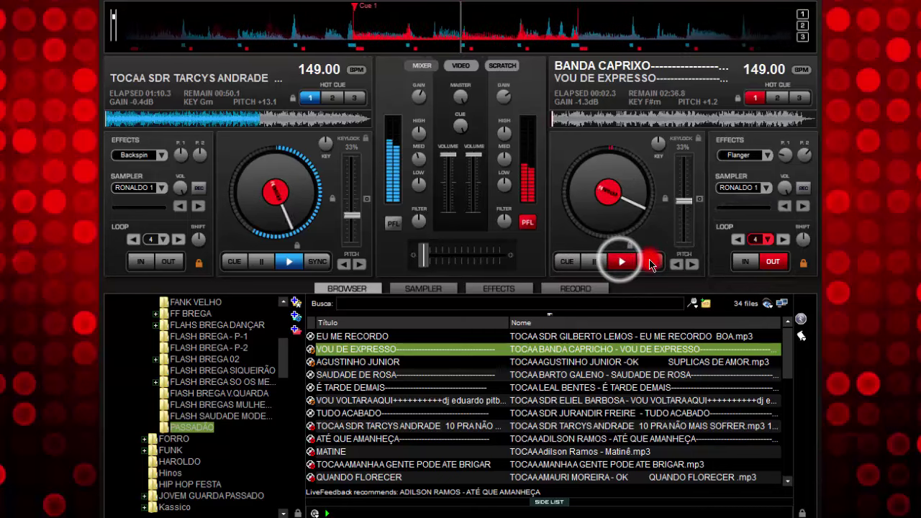
click(650, 261)
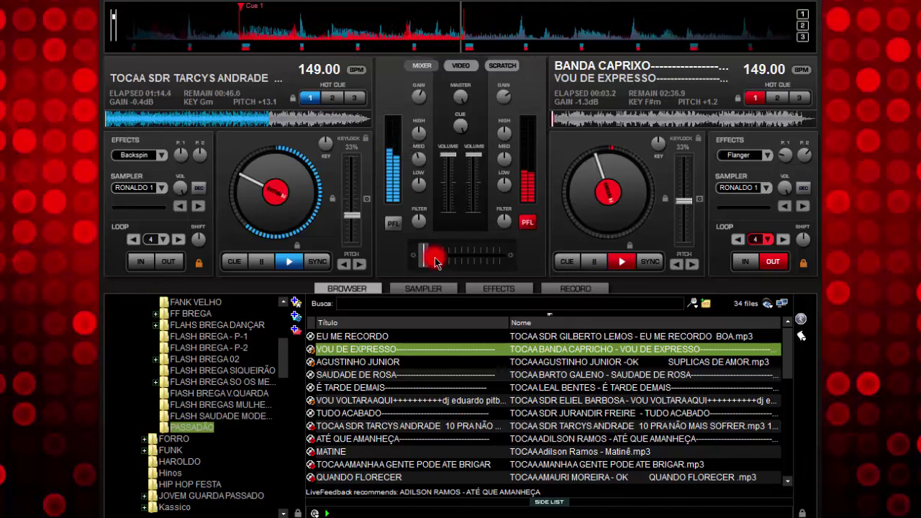
Release deck 2's 4-beat loop and crossfade fully from deck 1 to deck 2
click(435, 257)
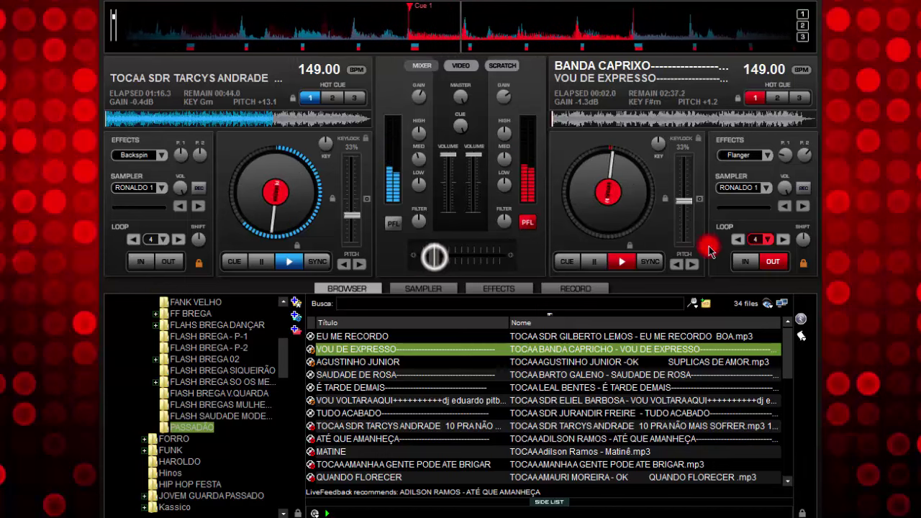
click(754, 241)
mouse_move(440, 265)
mouse_down()
mouse_move(487, 256)
mouse_move(516, 237)
mouse_move(502, 157)
mouse_up()
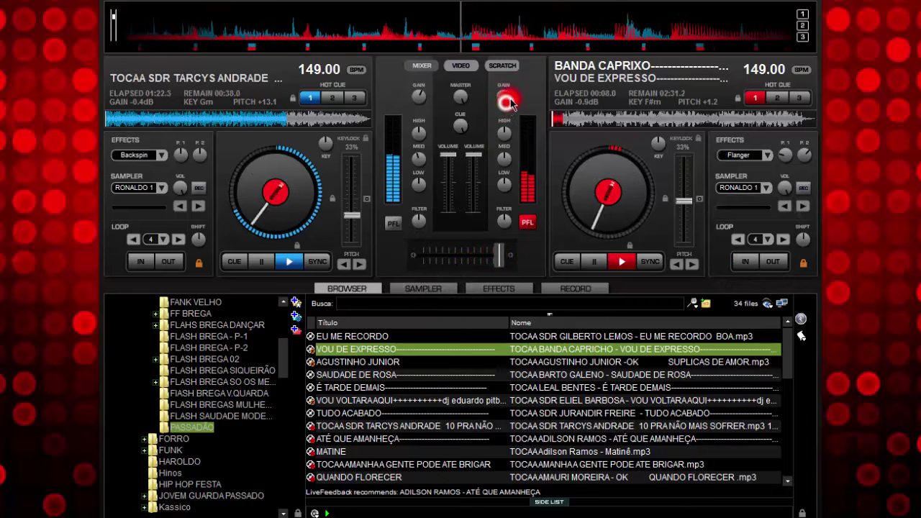
Raise deck 2's gain to -0.2 dB and play the "TOCANDO UMA" sample over the mix, returning to the track browser
drag(510, 103, 508, 101)
click(422, 287)
click(200, 313)
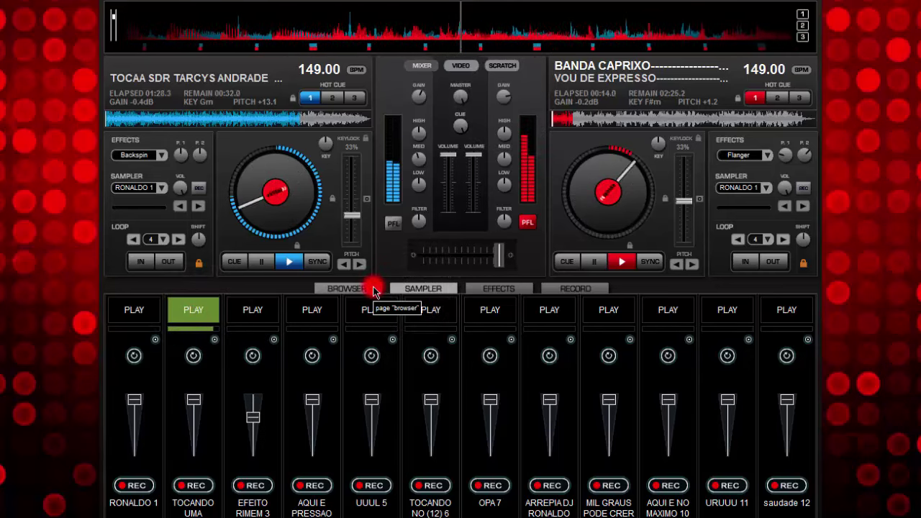
drag(374, 291, 374, 291)
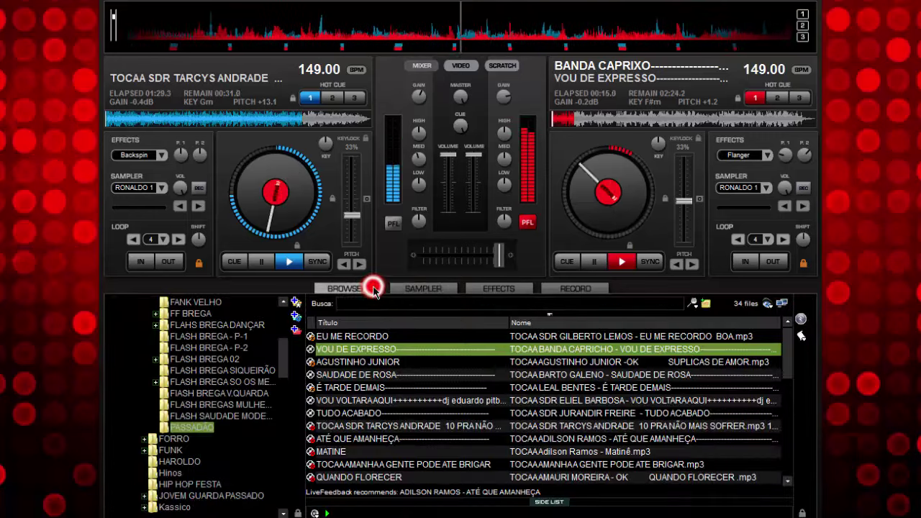
Stop deck 1, replace its track with "É TARDE DEMAIS" and start it in sync with deck 2
click(260, 264)
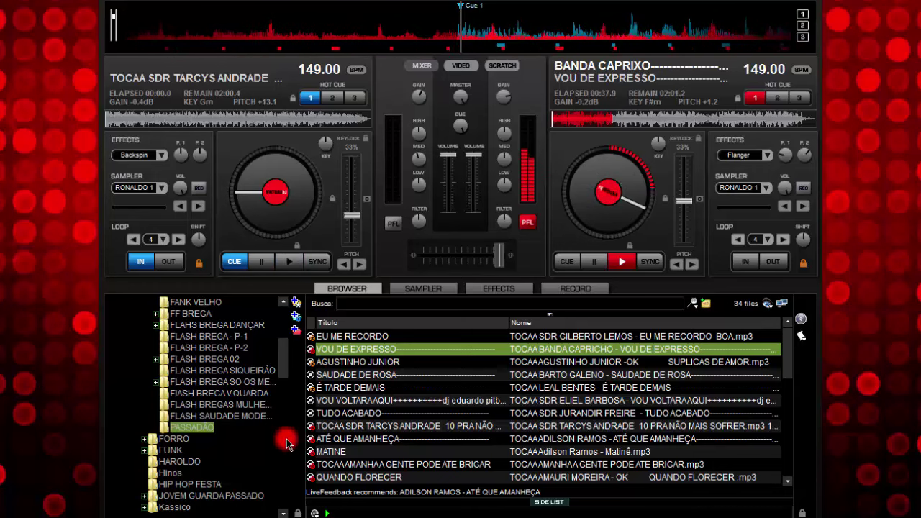
drag(329, 389, 311, 252)
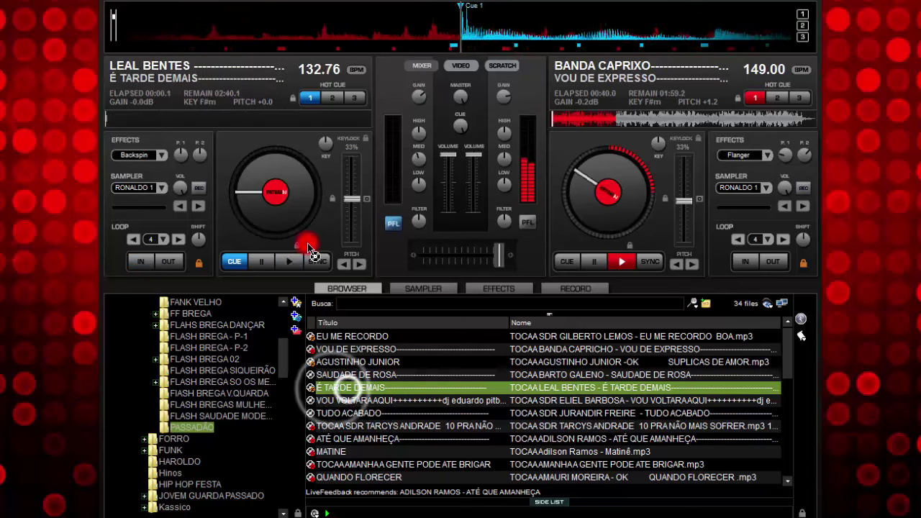
click(318, 261)
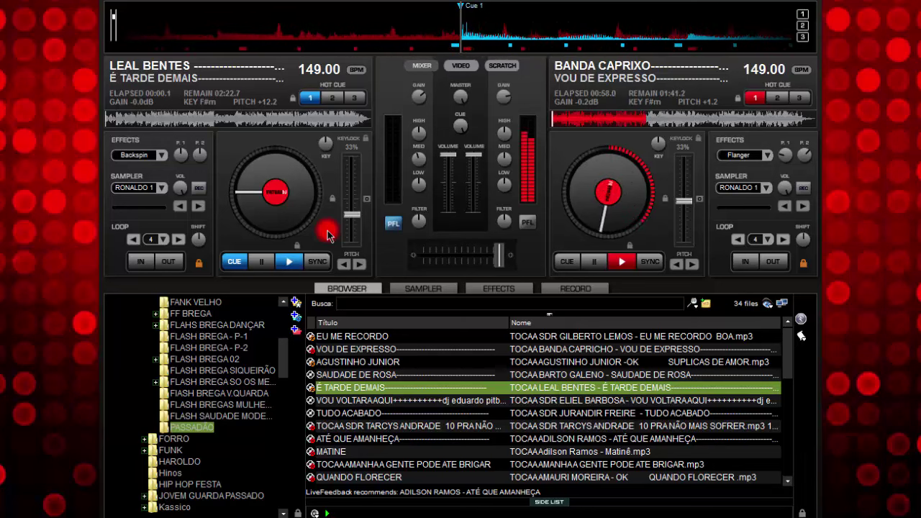
click(295, 262)
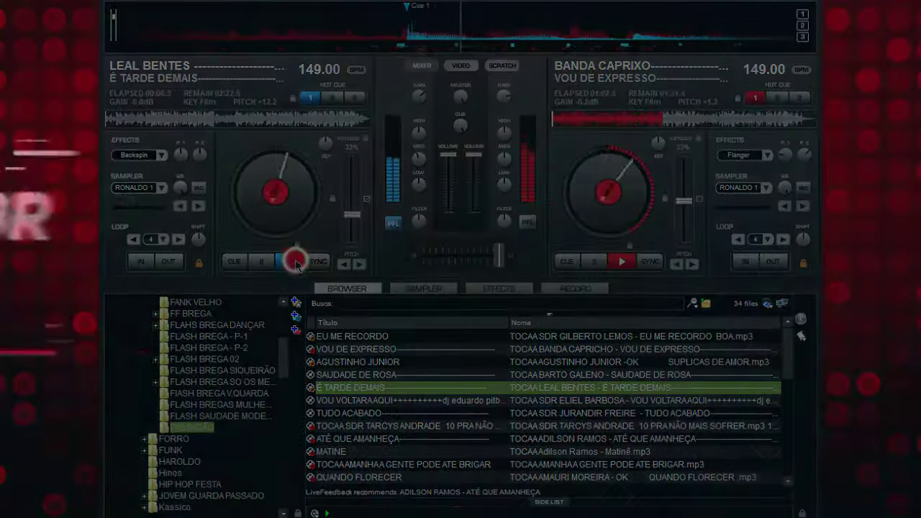